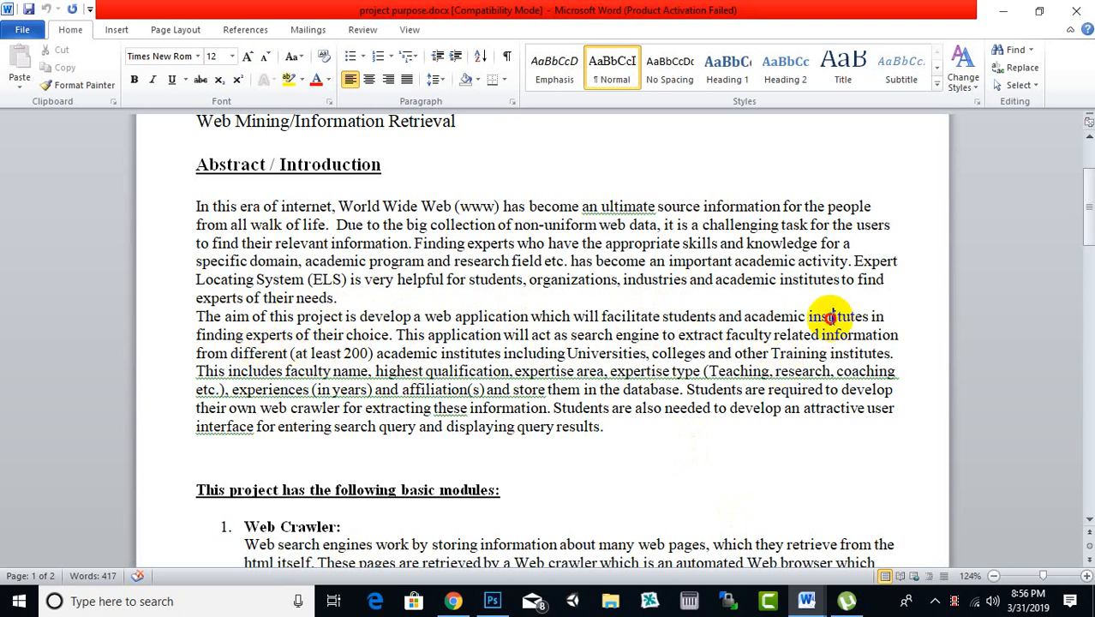
- Review the project aim in the Abstract / Introduction, highlighting the institute types and the faculty details the application has to store
left_click_drag(833, 317, 855, 319)
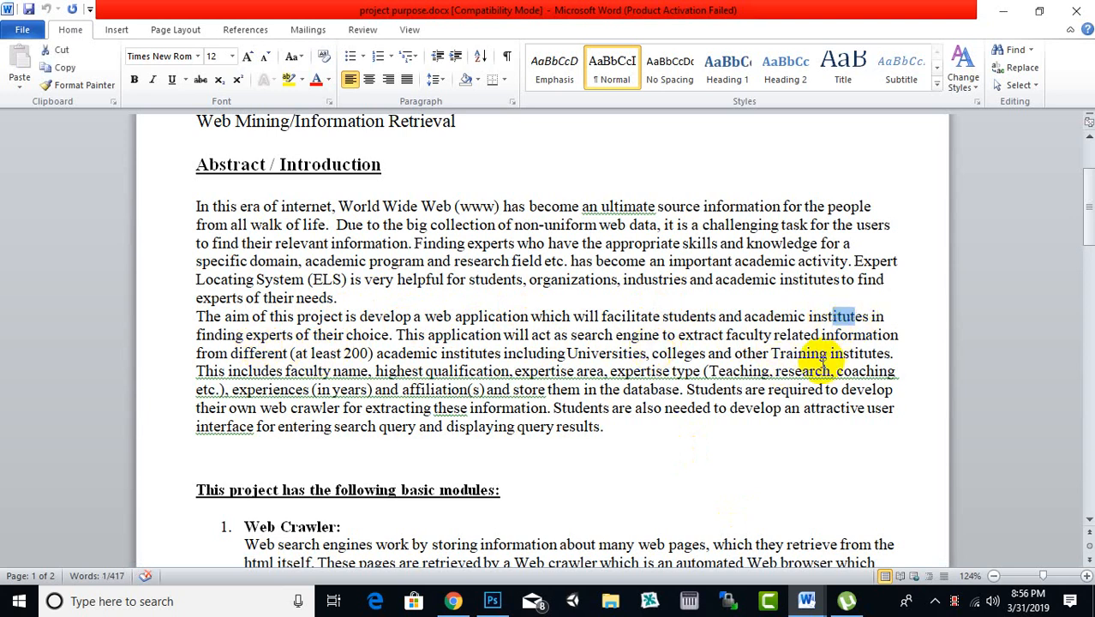
left_click(821, 355)
left_click_drag(579, 354, 678, 352)
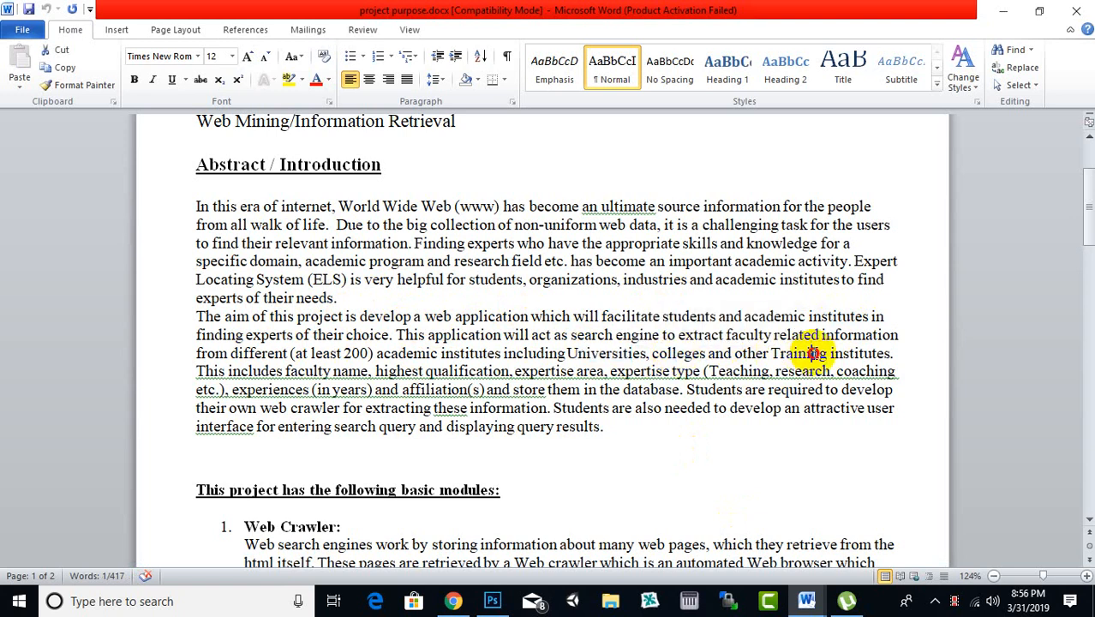
left_click_drag(803, 354, 849, 354)
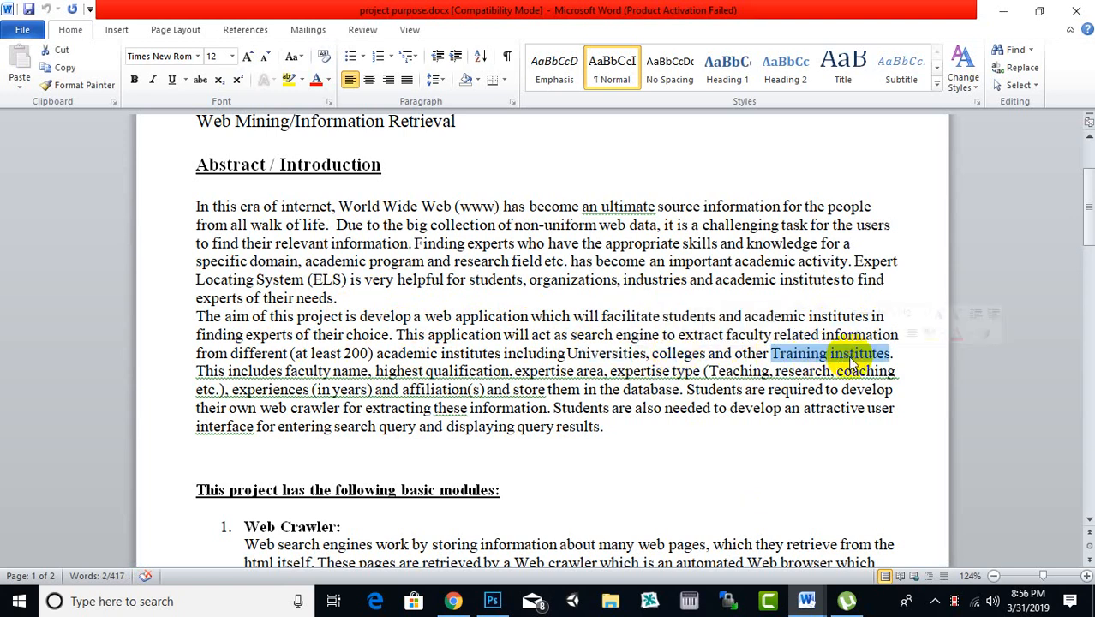
left_click(402, 360)
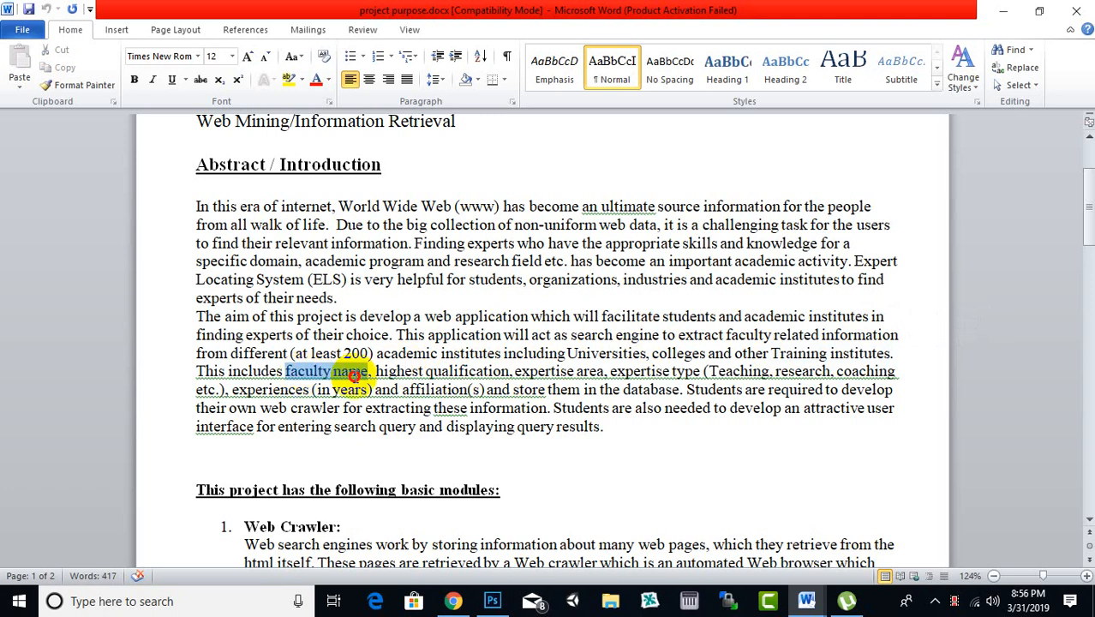
left_click(389, 372)
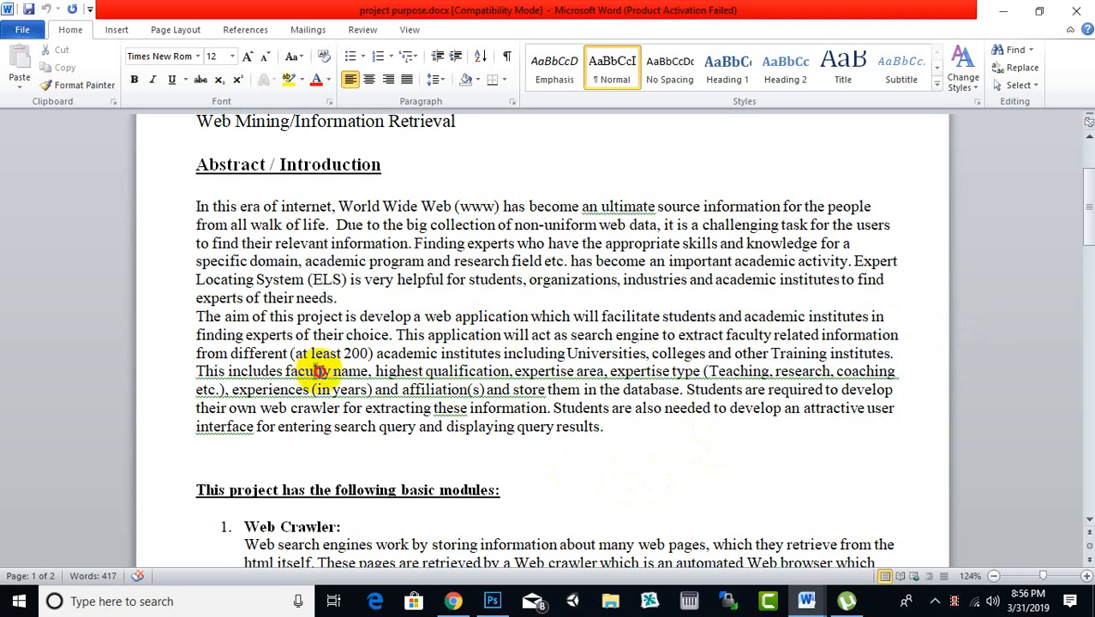
left_click_drag(319, 372, 571, 371)
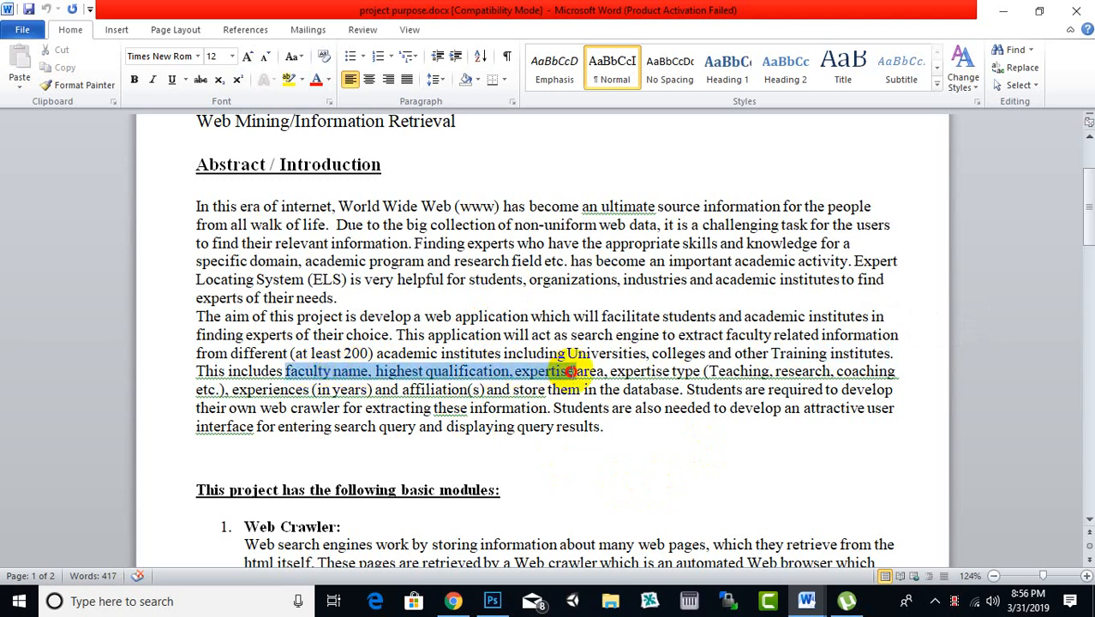
left_click(570, 374)
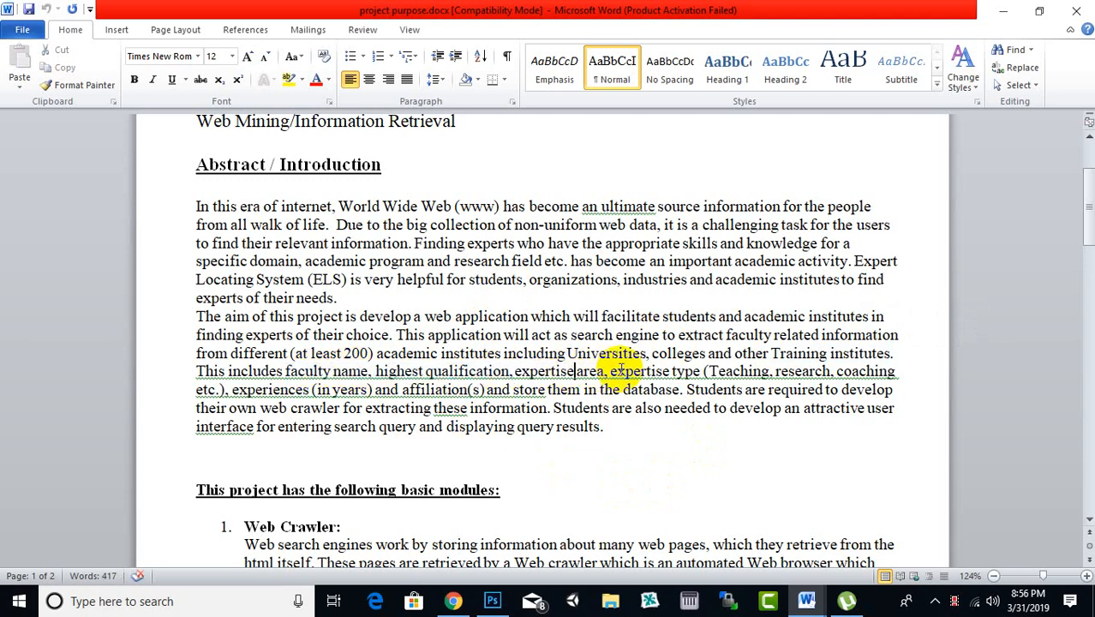
left_click(771, 354)
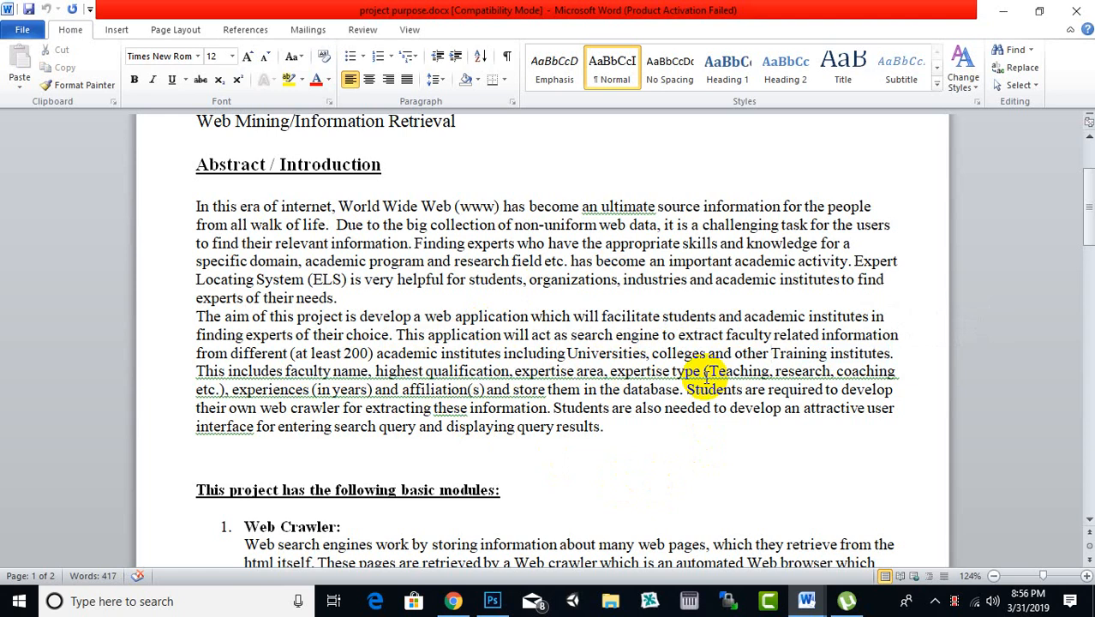
left_click_drag(701, 371, 612, 371)
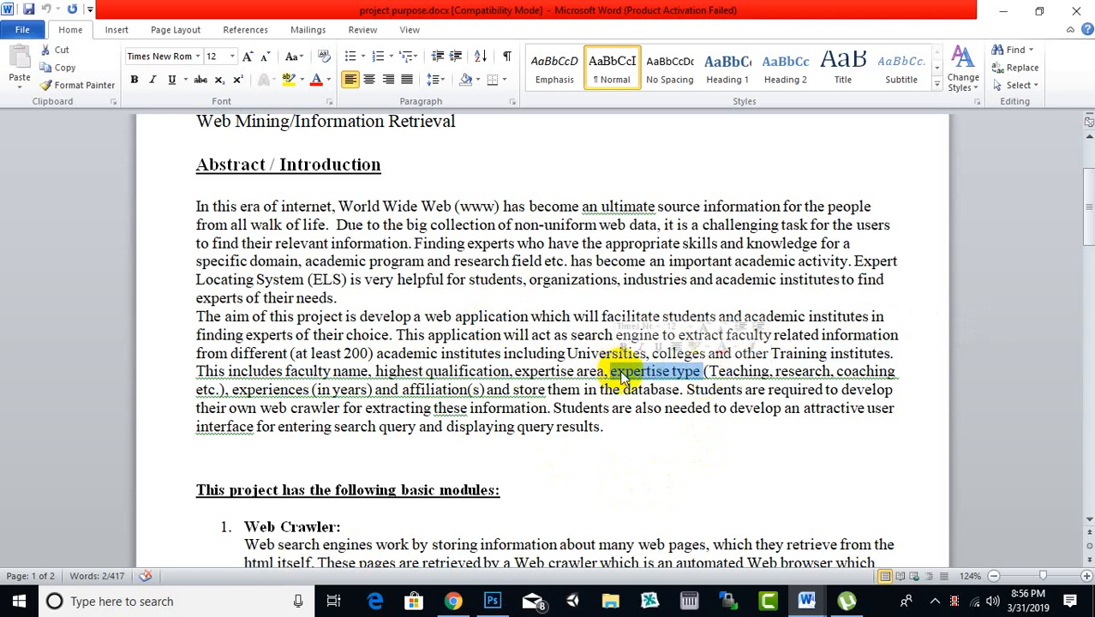
left_click(674, 375)
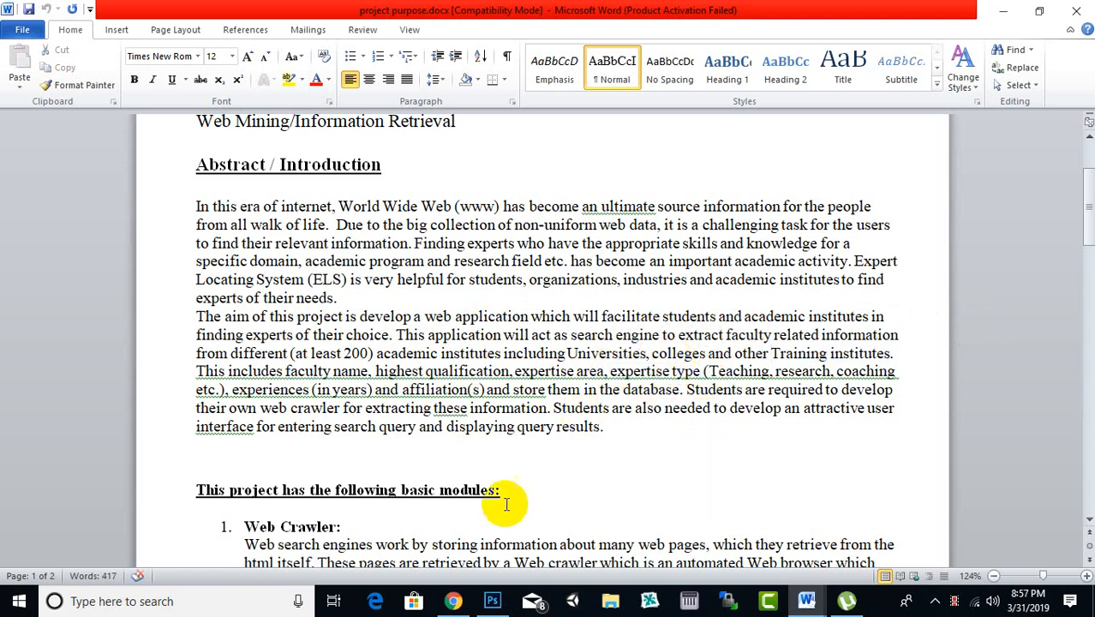
- Switch to the Joomla administrator in Chrome and open the Lists page of the Fabrik component
left_click(454, 601)
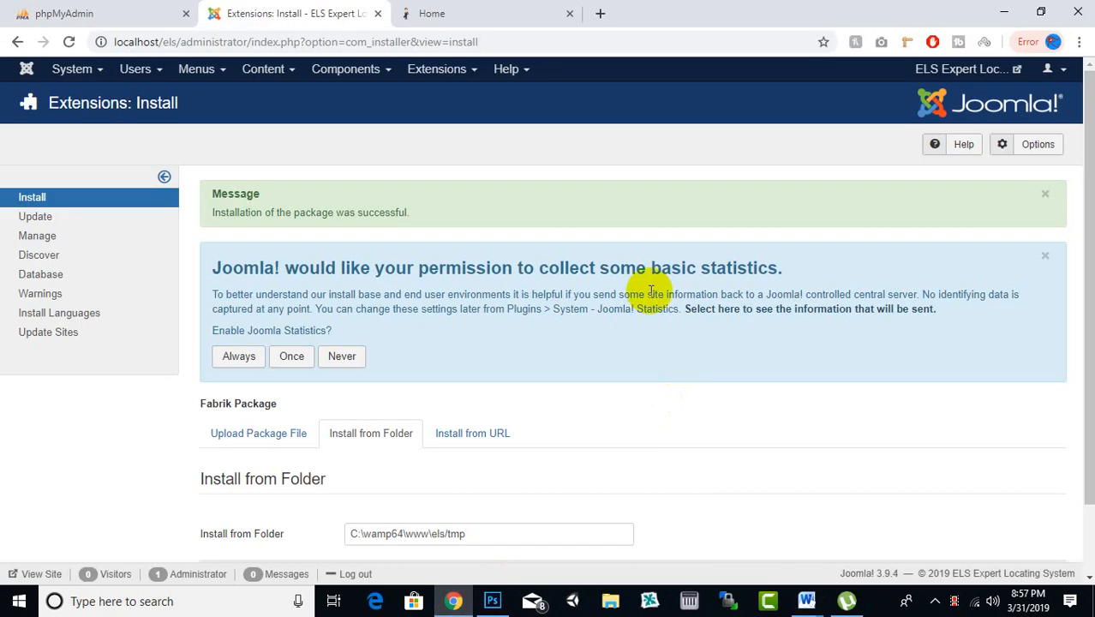
left_click(354, 77)
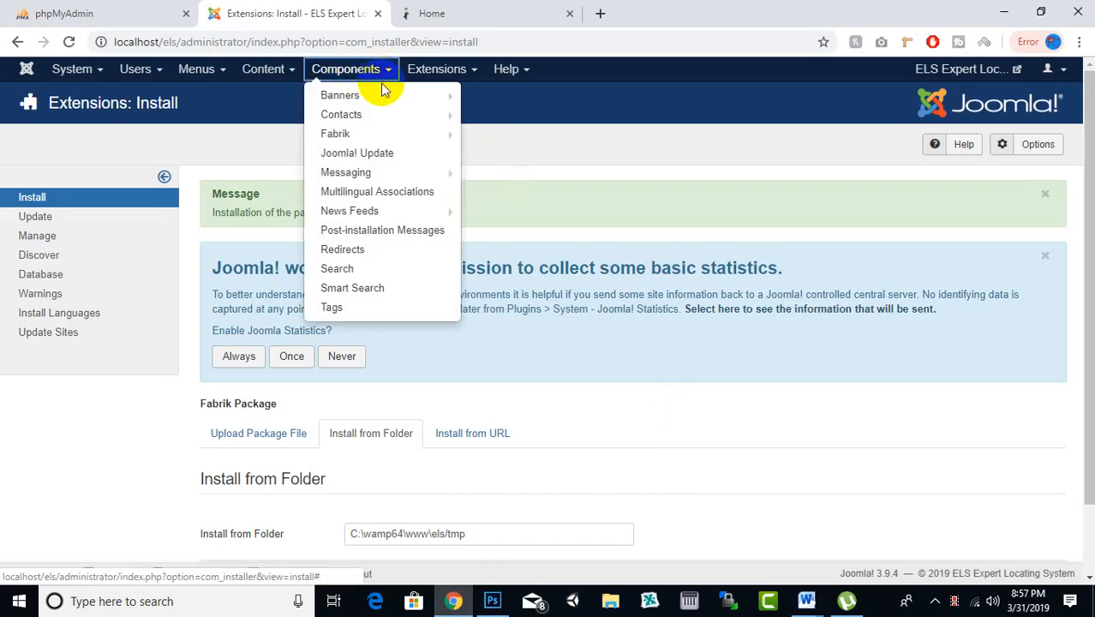
mouse_move(377, 140)
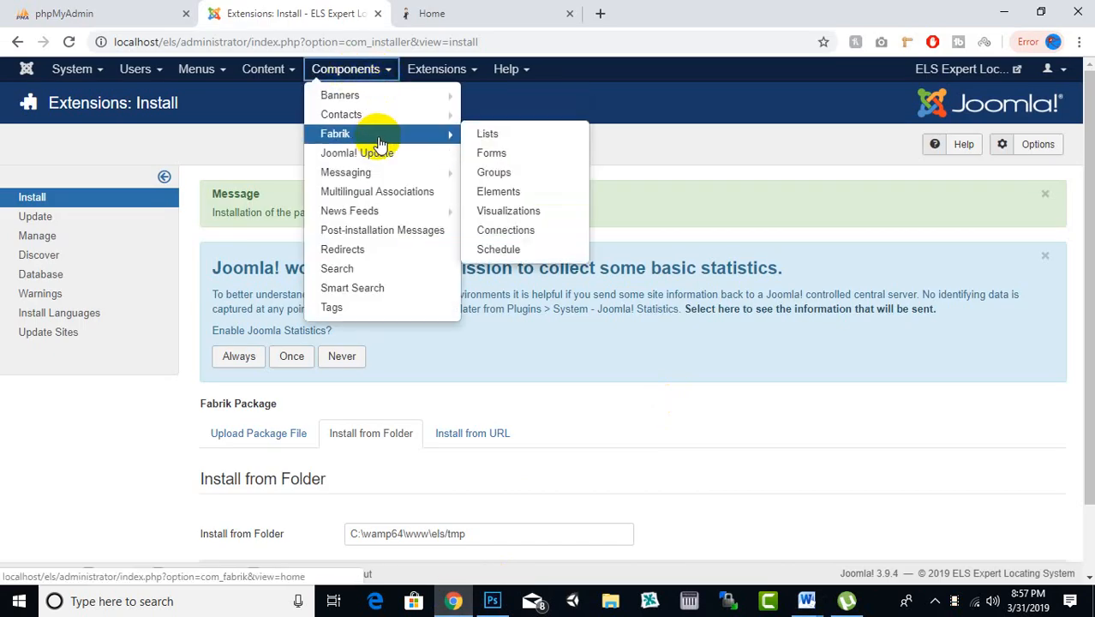
left_click(474, 135)
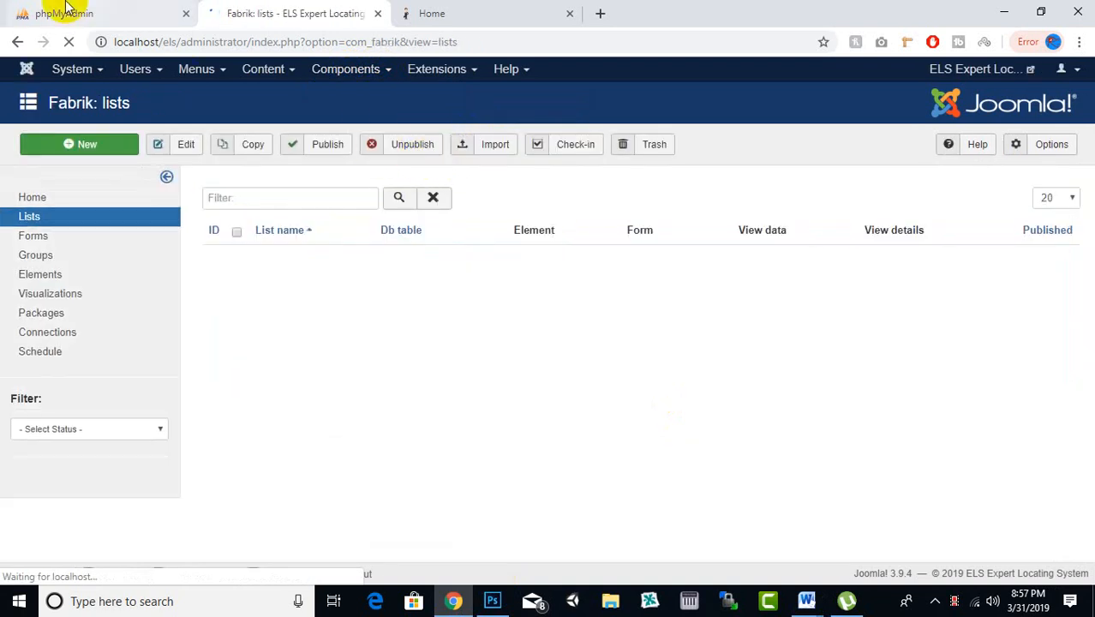
- Log in to phpMyAdmin as root on the MySQL server and open the elsdatabase structure
left_click(50, 13)
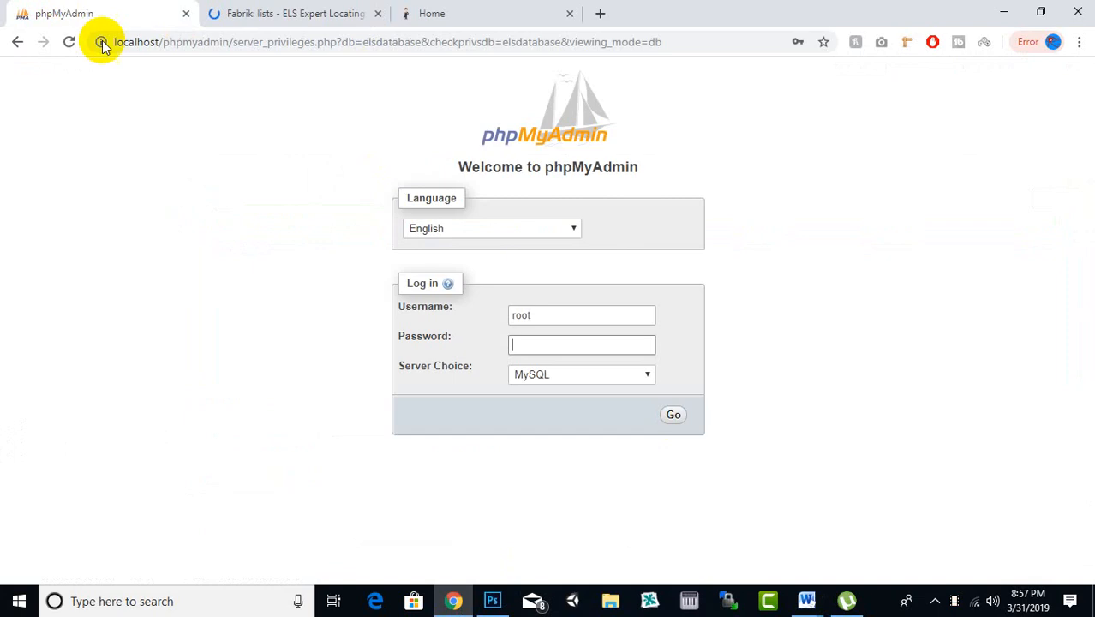
left_click(666, 410)
left_click(266, 13)
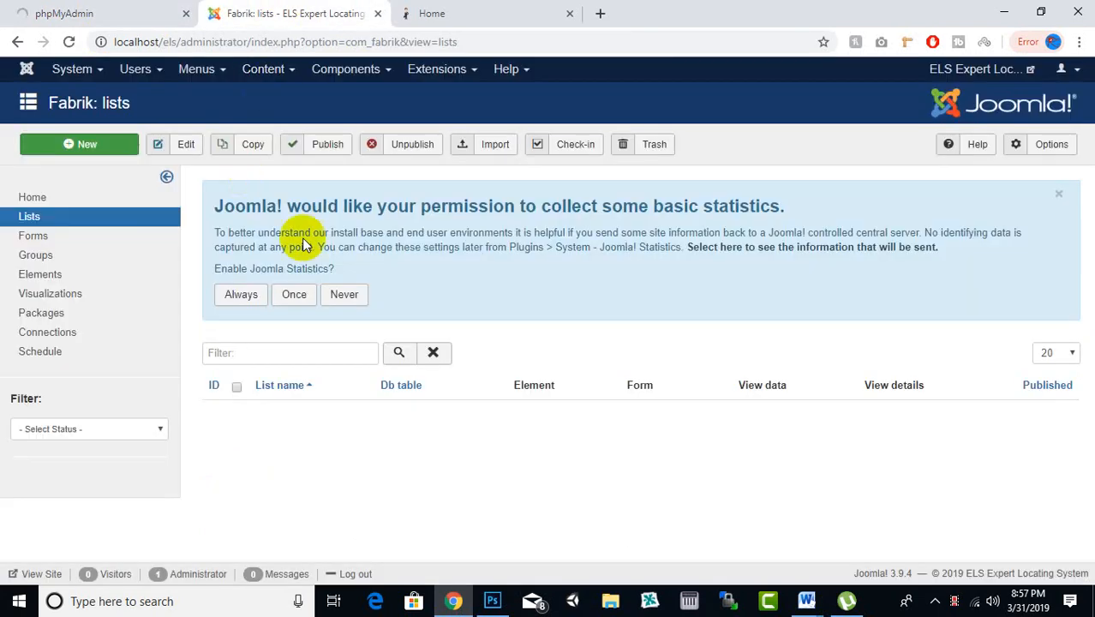
left_click(39, 13)
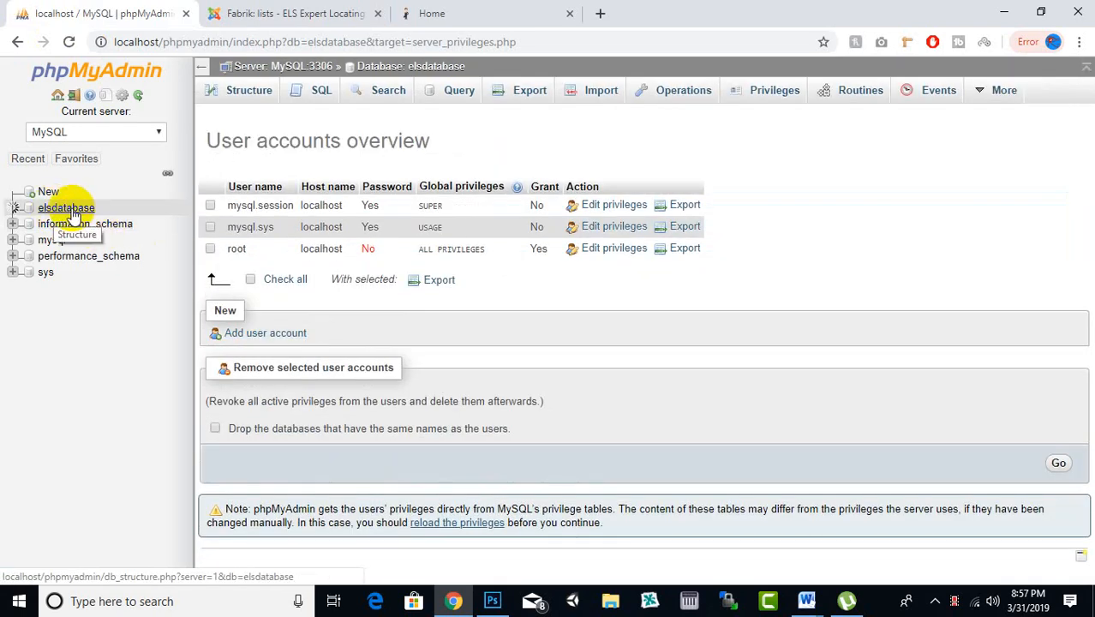
left_click(68, 208)
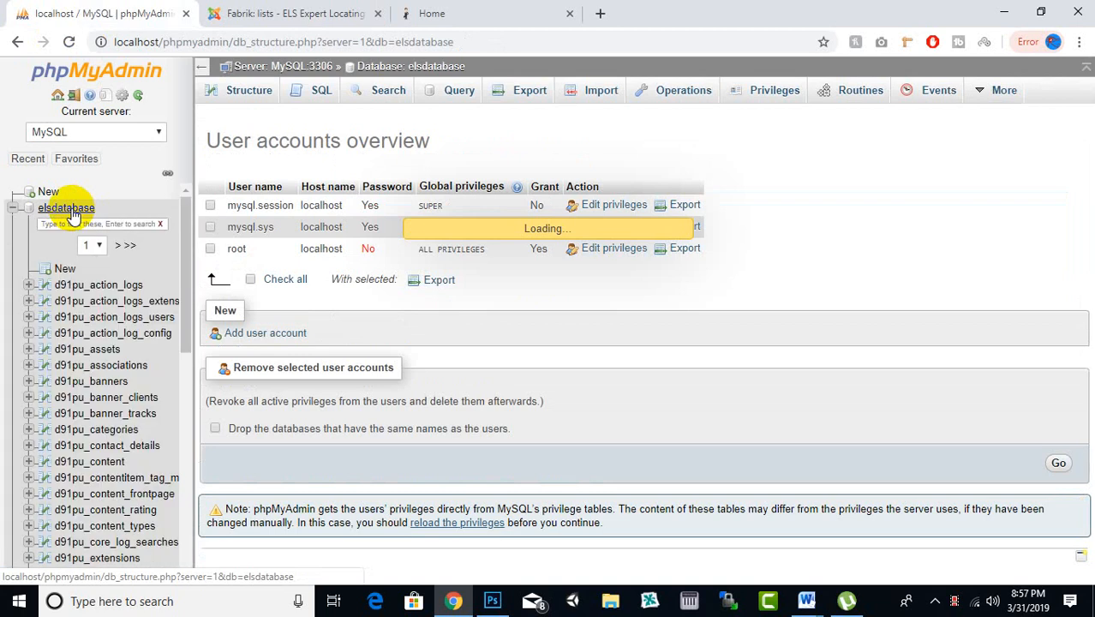
- Examine the full list of existing tables in elsdatabase, including the Fabrik tables
scroll(85, 420, "down", 10)
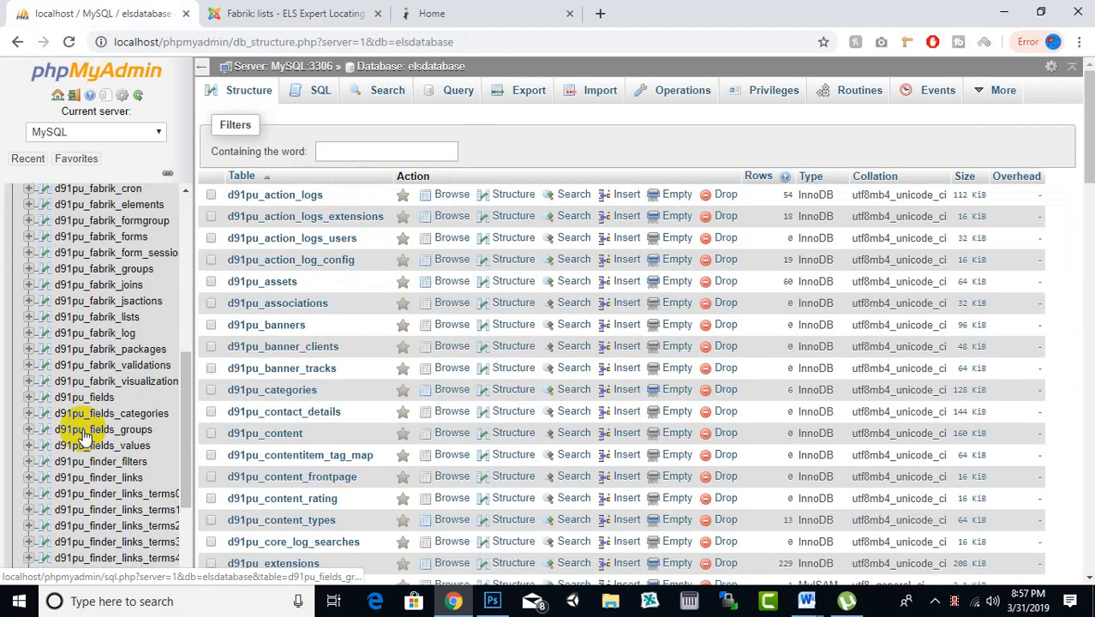
scroll(432, 366, "down", 20)
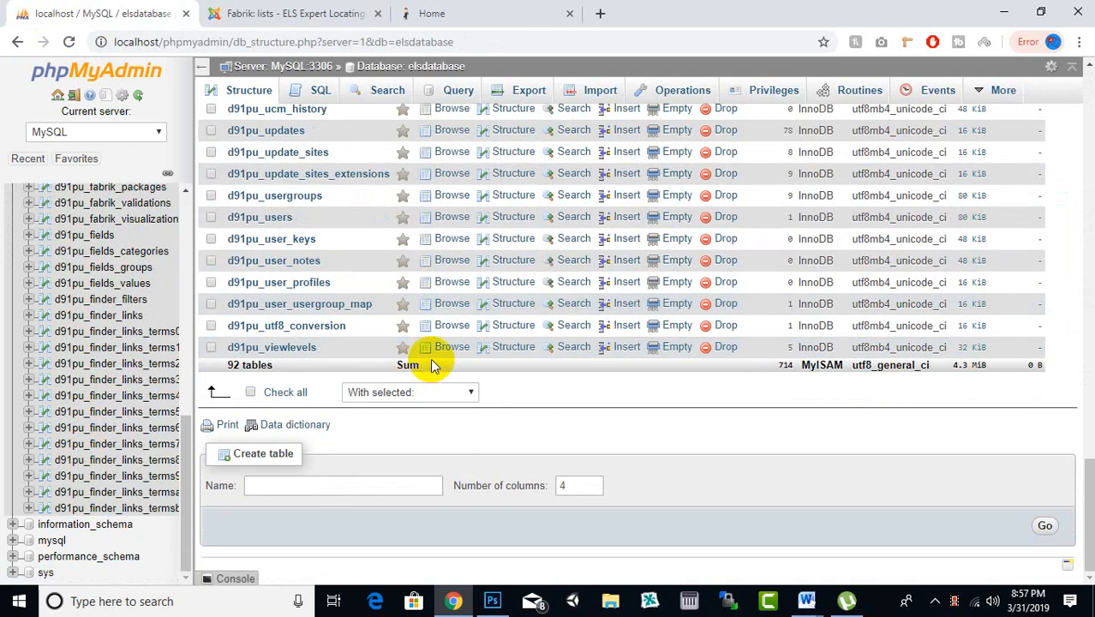
scroll(433, 367, "up", 8)
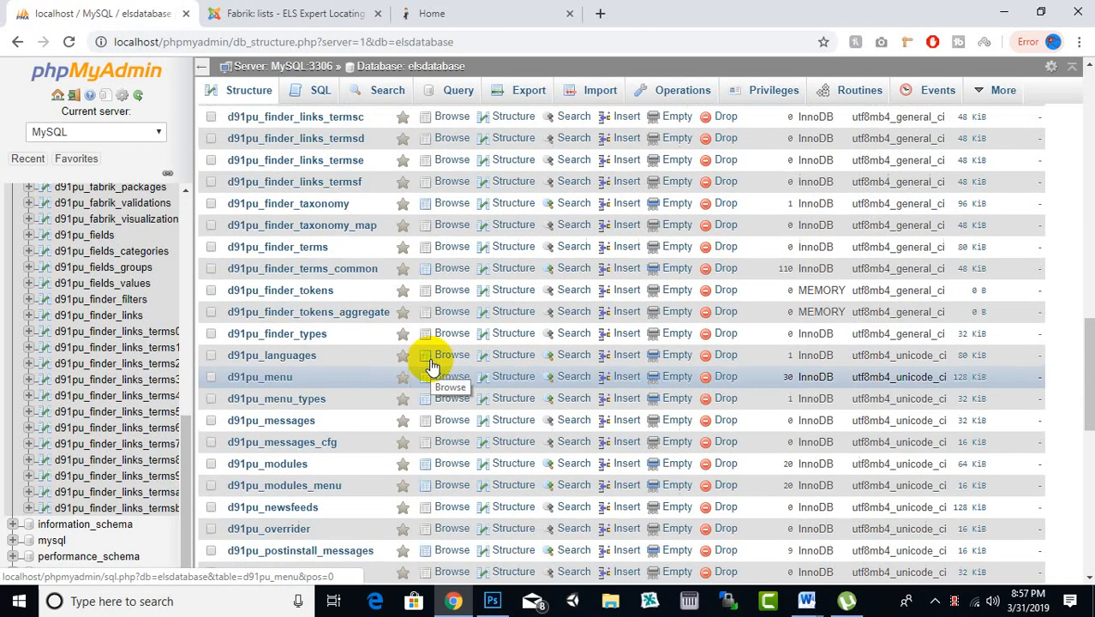
scroll(433, 367, "up", 5)
scroll(432, 367, "down", 9)
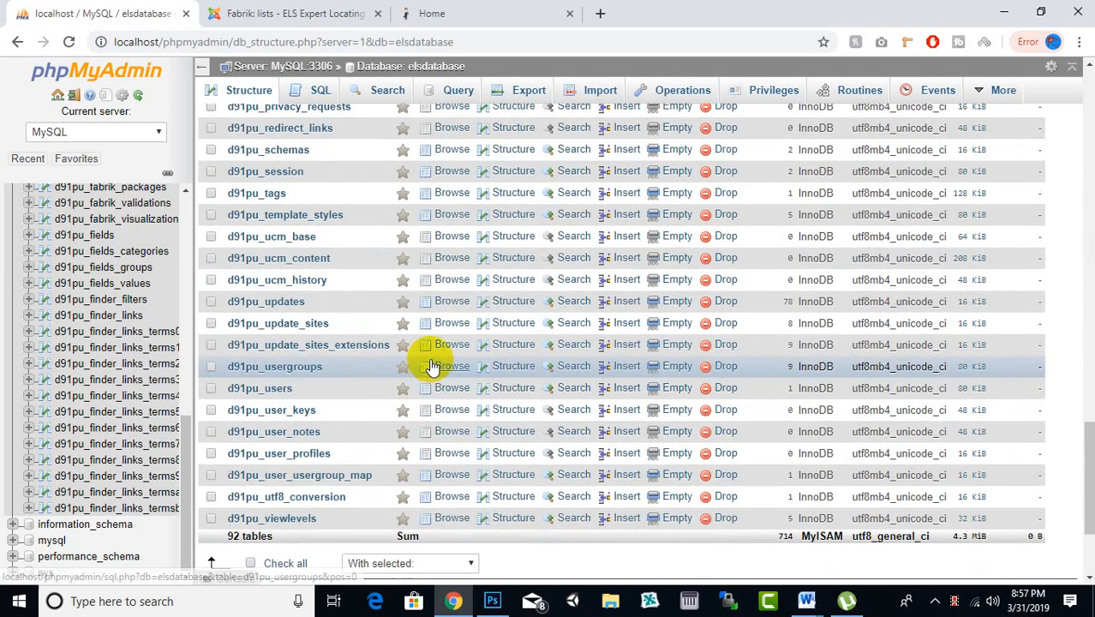
scroll(433, 367, "up", 10)
scroll(428, 358, "up", 10)
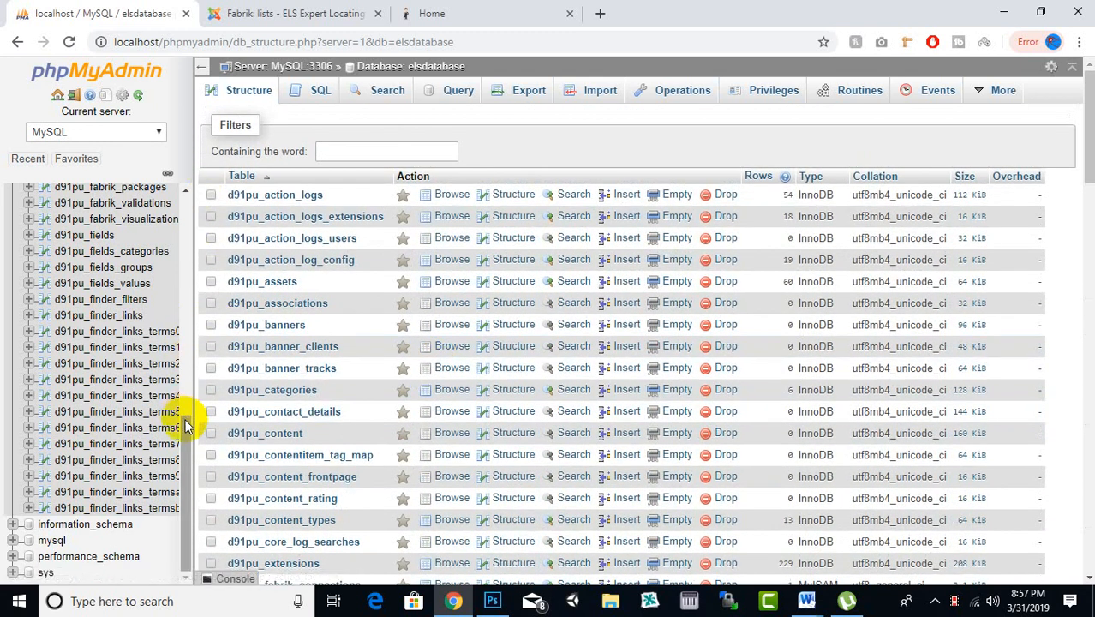
left_click_drag(183, 415, 186, 201)
scroll(334, 386, "down", 6)
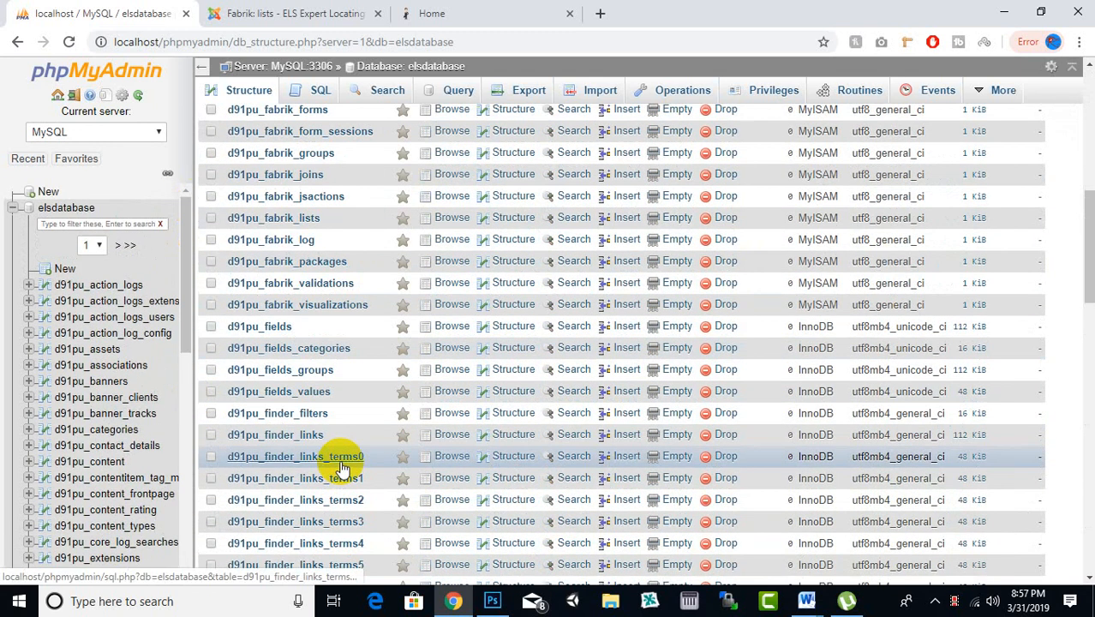
scroll(311, 424, "down", 10)
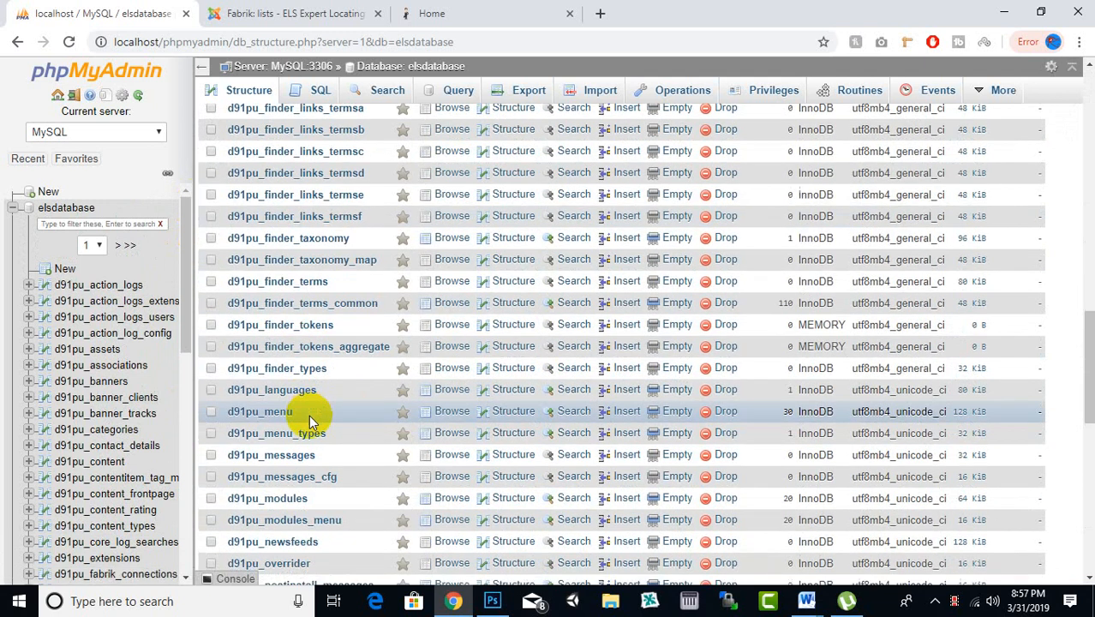
scroll(310, 422, "down", 5)
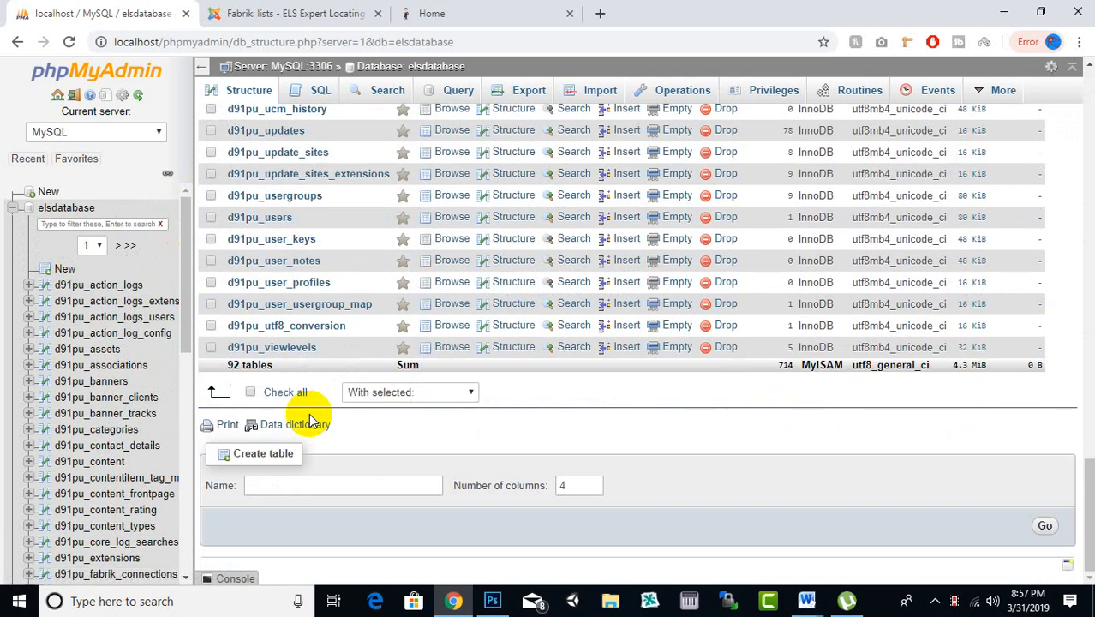
scroll(310, 420, "up", 10)
scroll(308, 412, "up", 3)
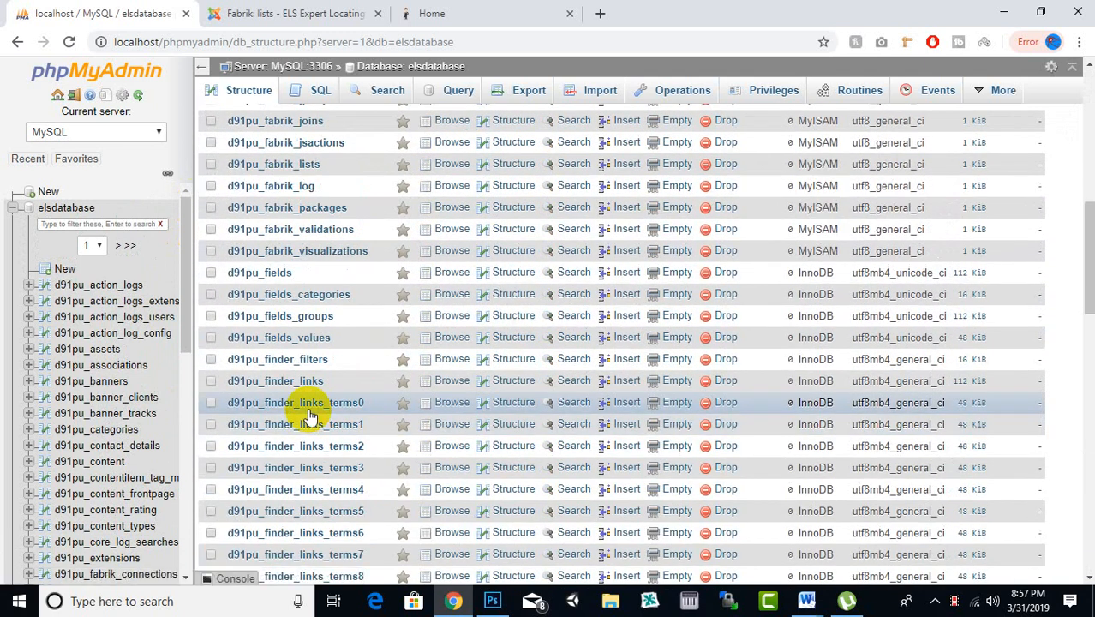
scroll(308, 412, "down", 12)
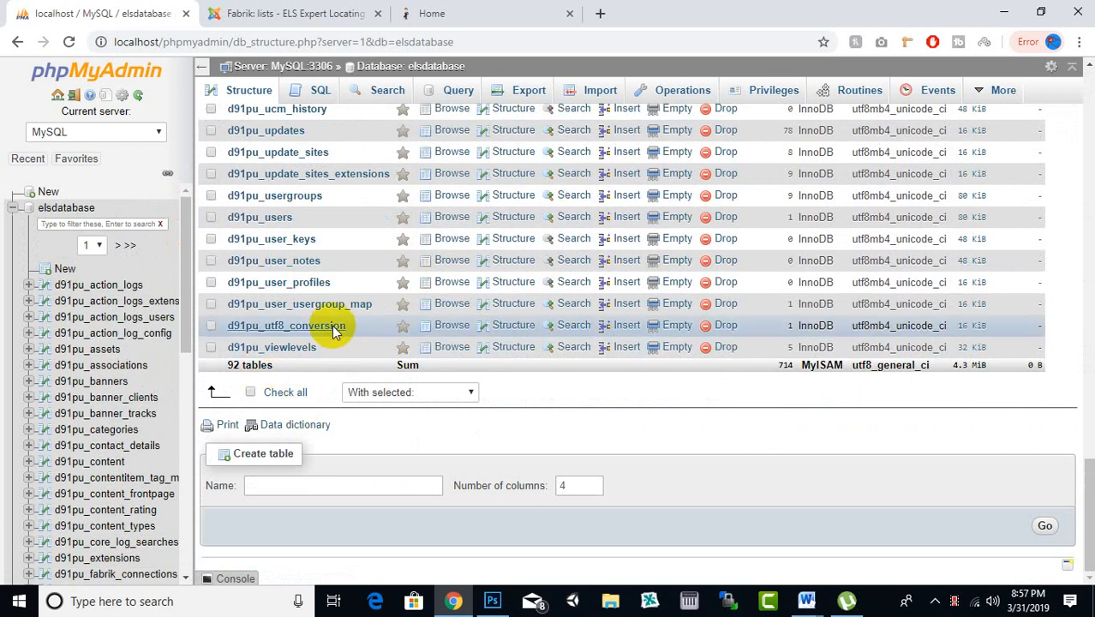
scroll(313, 417, "up", 7)
scroll(323, 414, "up", 12)
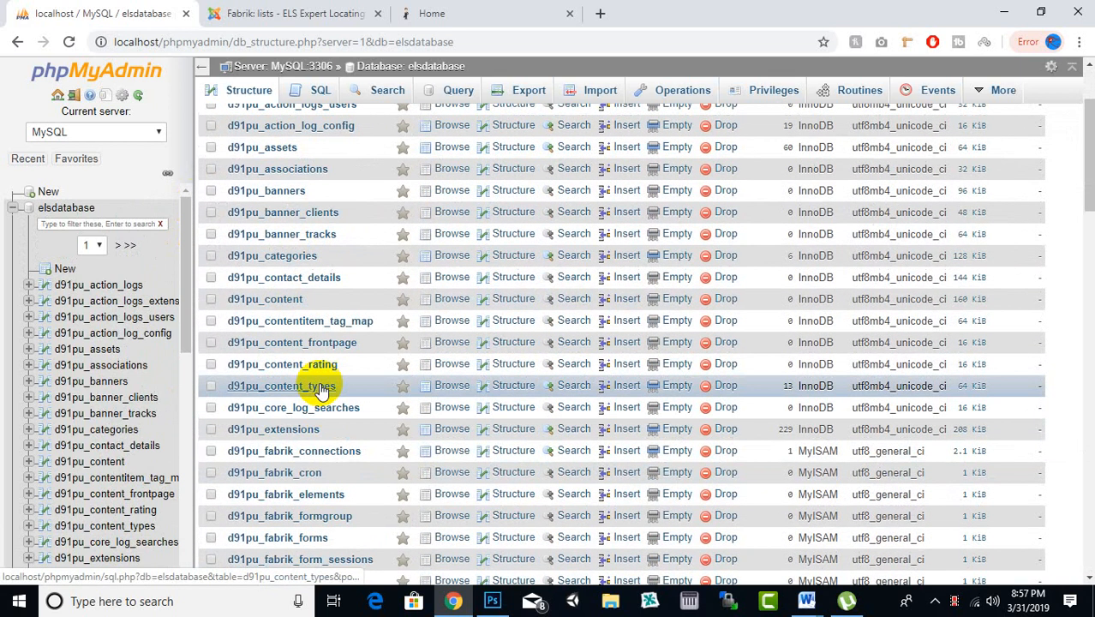
- Return to the Fabrik lists in Joomla, start a new list and label it "Institute Name"
left_click(258, 13)
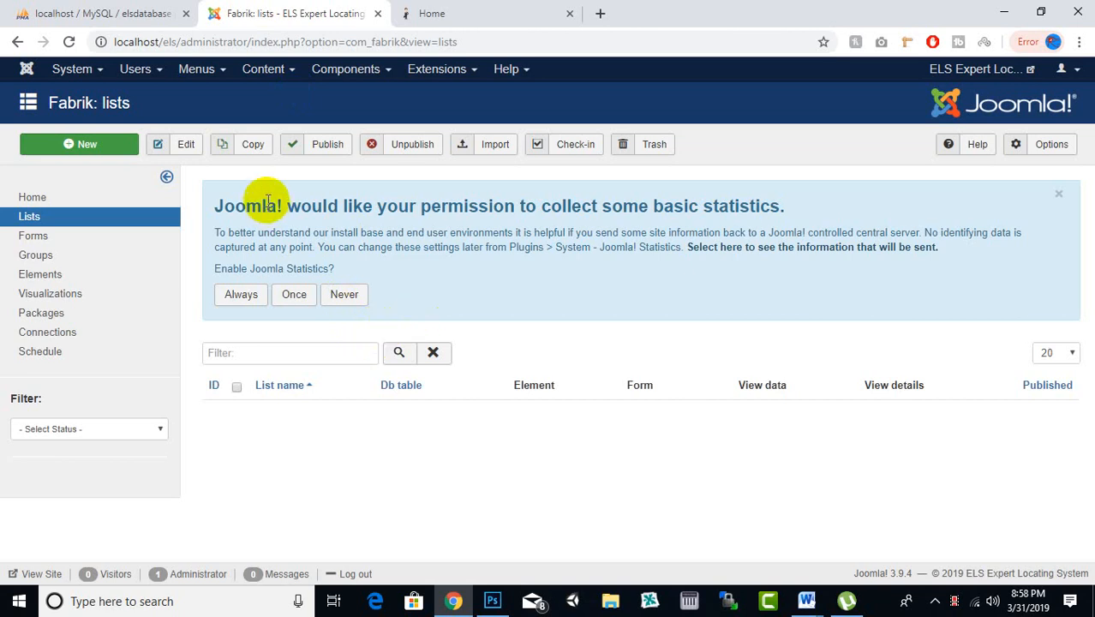
left_click(94, 156)
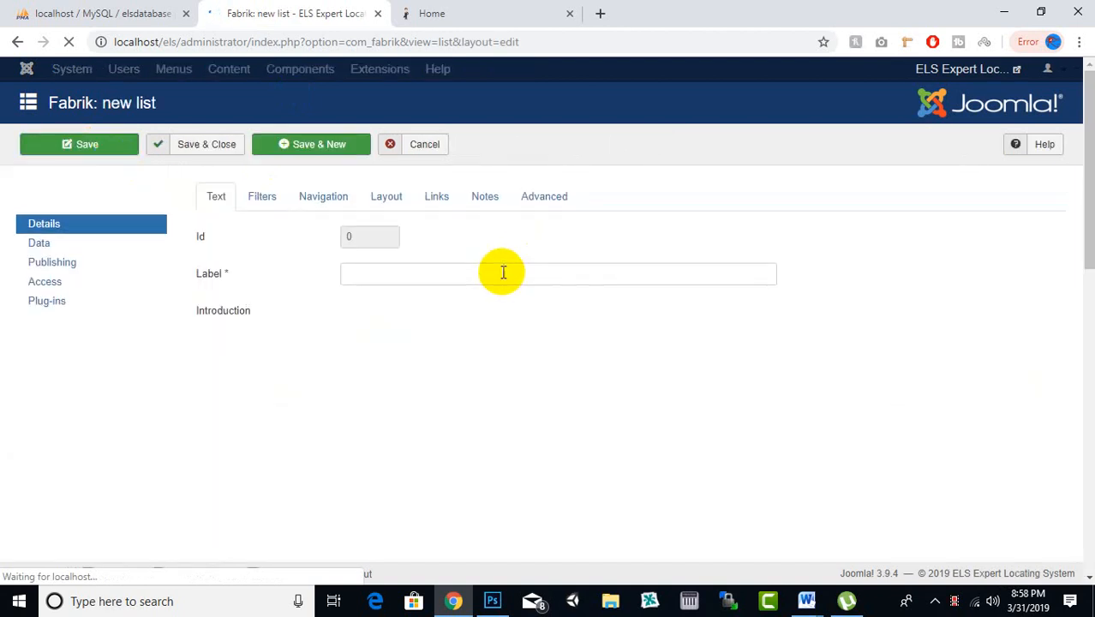
scroll(524, 313, "down", 2)
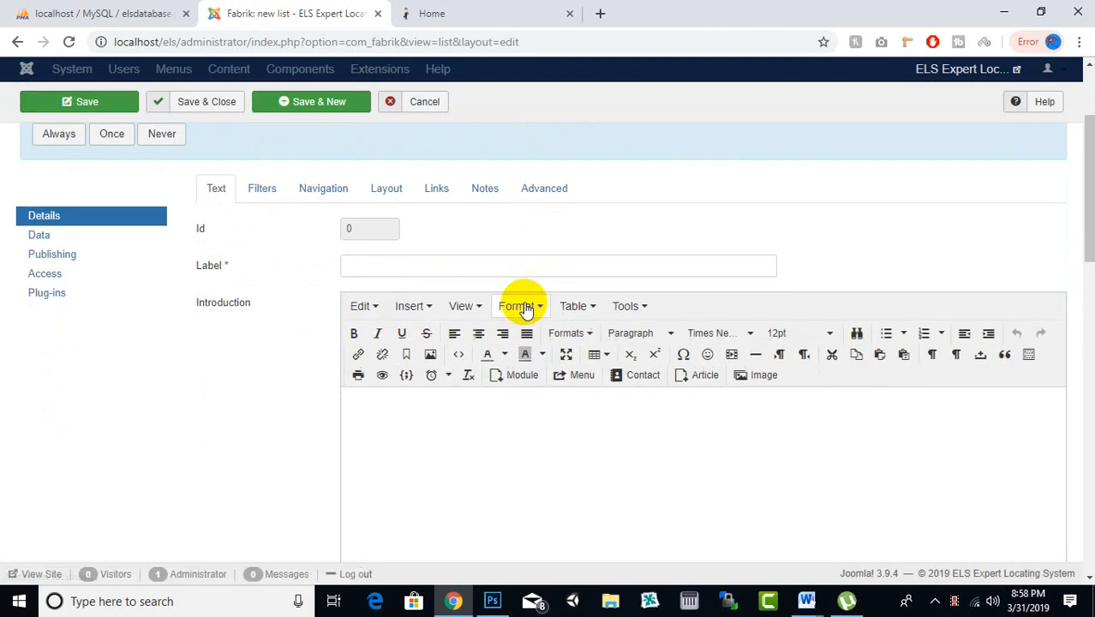
left_click(504, 264)
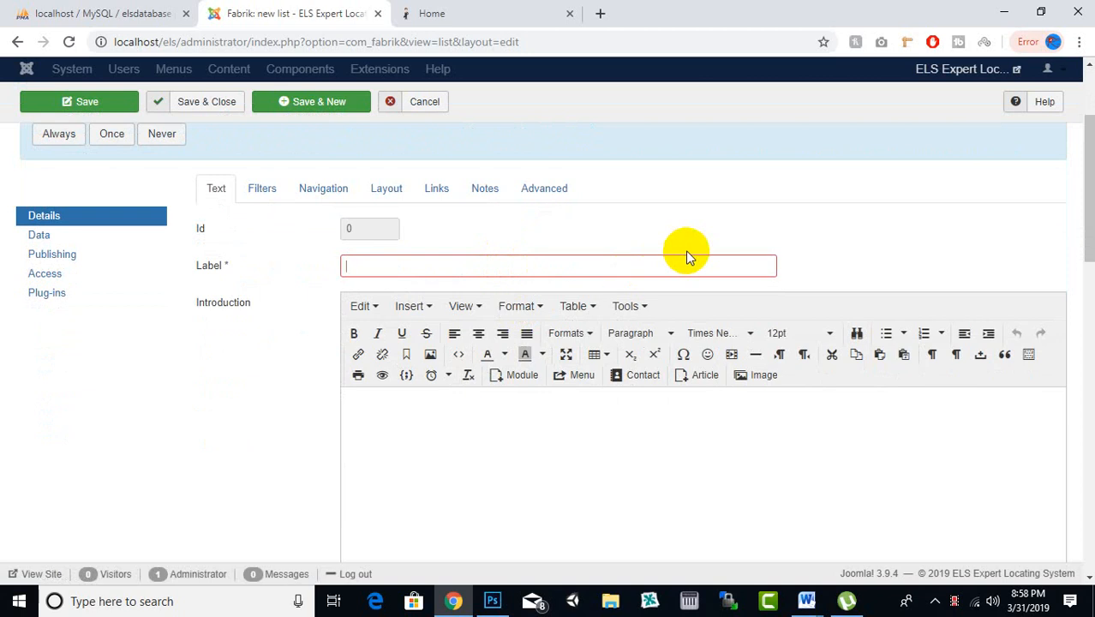
type("Institute Name")
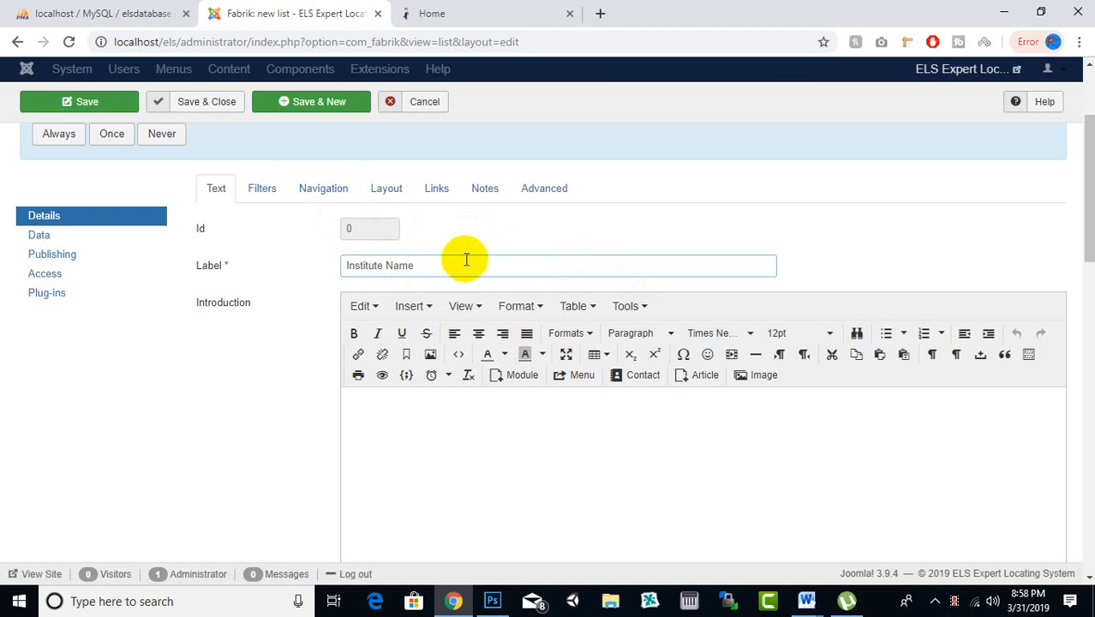
scroll(463, 292, "down", 7)
scroll(466, 293, "down", 1)
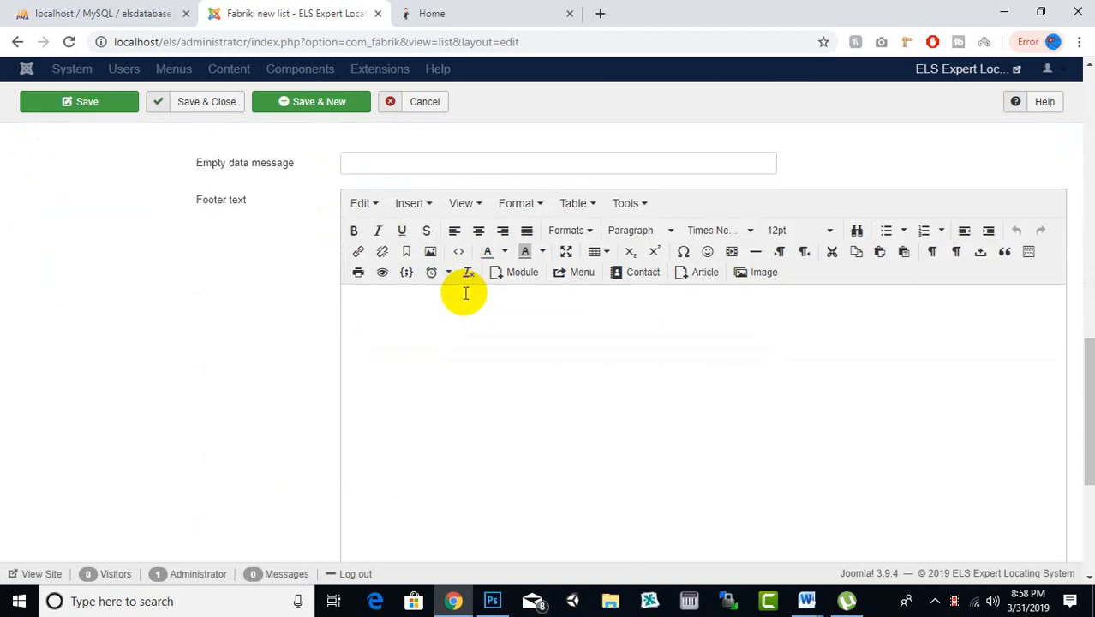
- Examine the new list's text and data settings, including its pre-filter, joins and group-by options
scroll(465, 293, "up", 6)
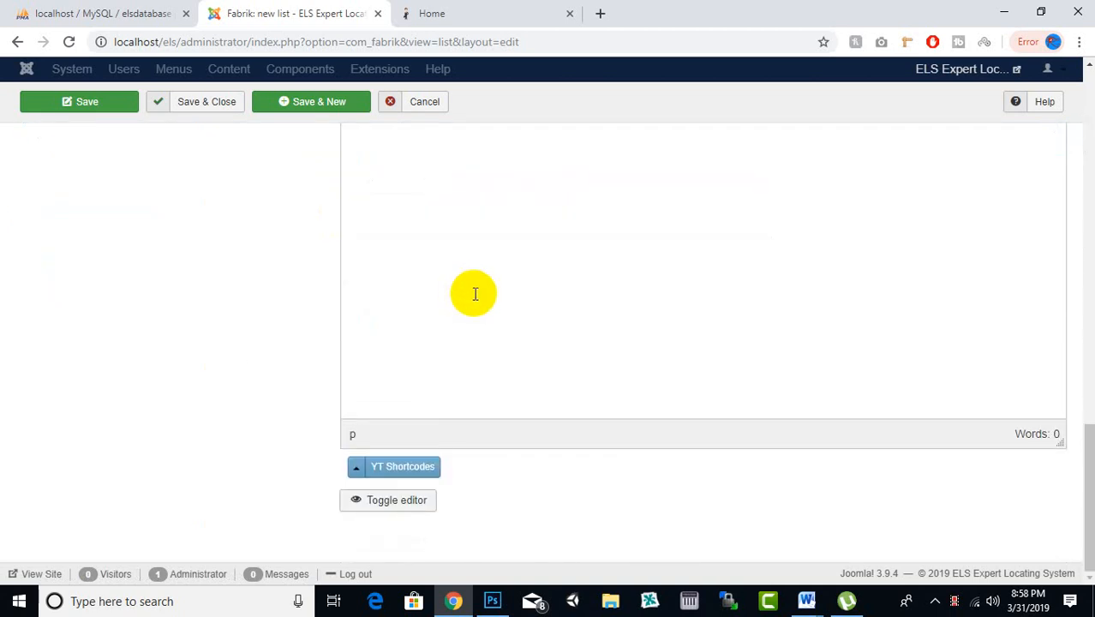
scroll(476, 294, "up", 5)
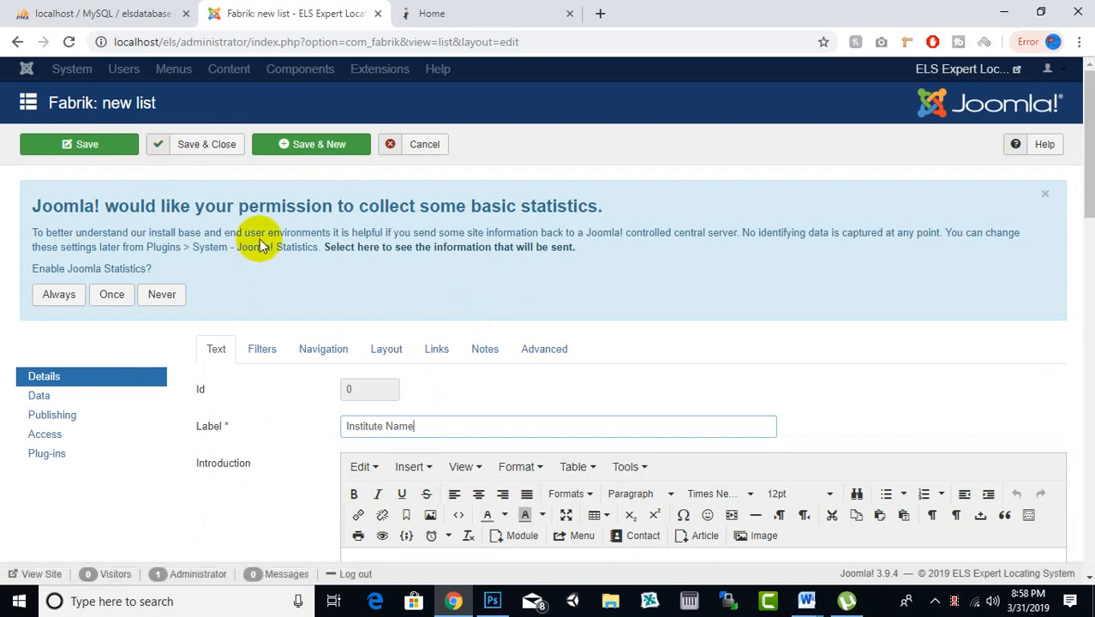
scroll(199, 257, "down", 2)
scroll(184, 266, "up", 2)
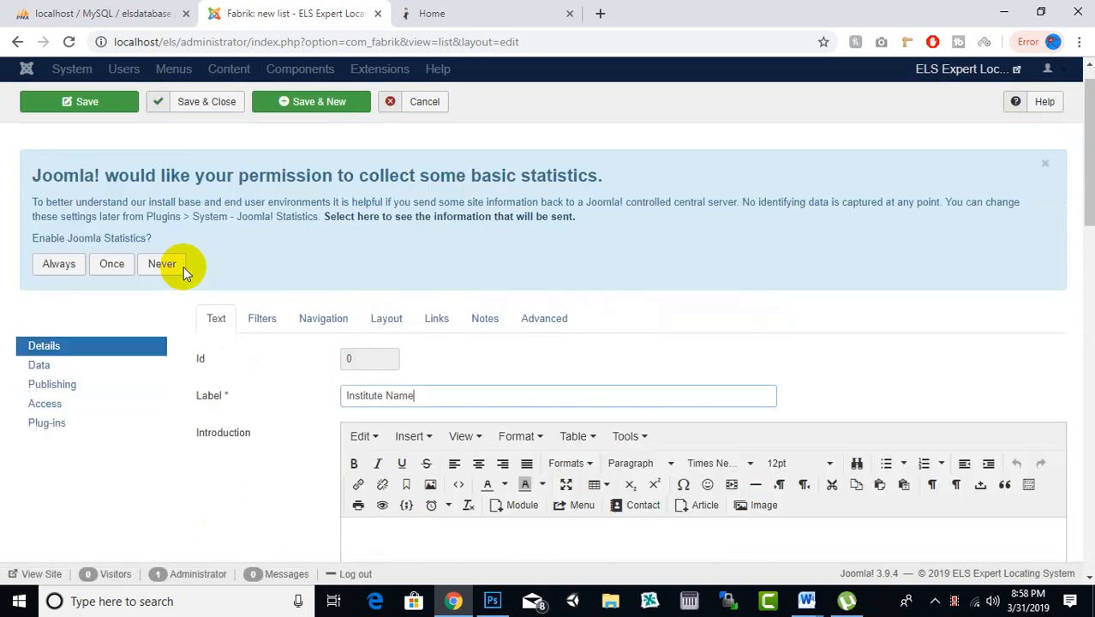
scroll(162, 197, "down", 2)
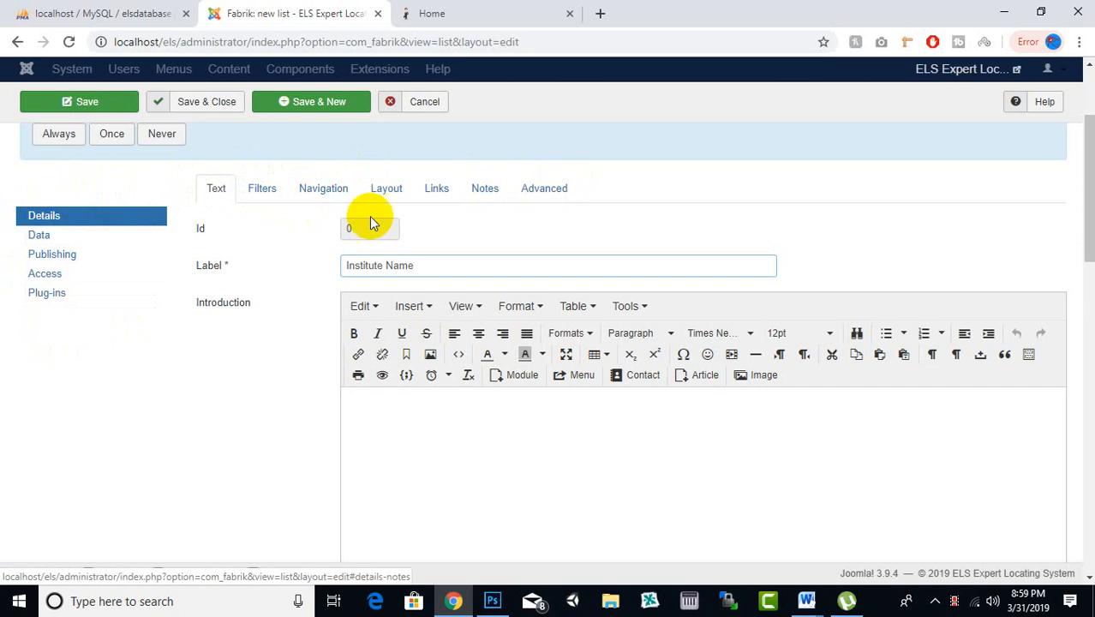
left_click(36, 236)
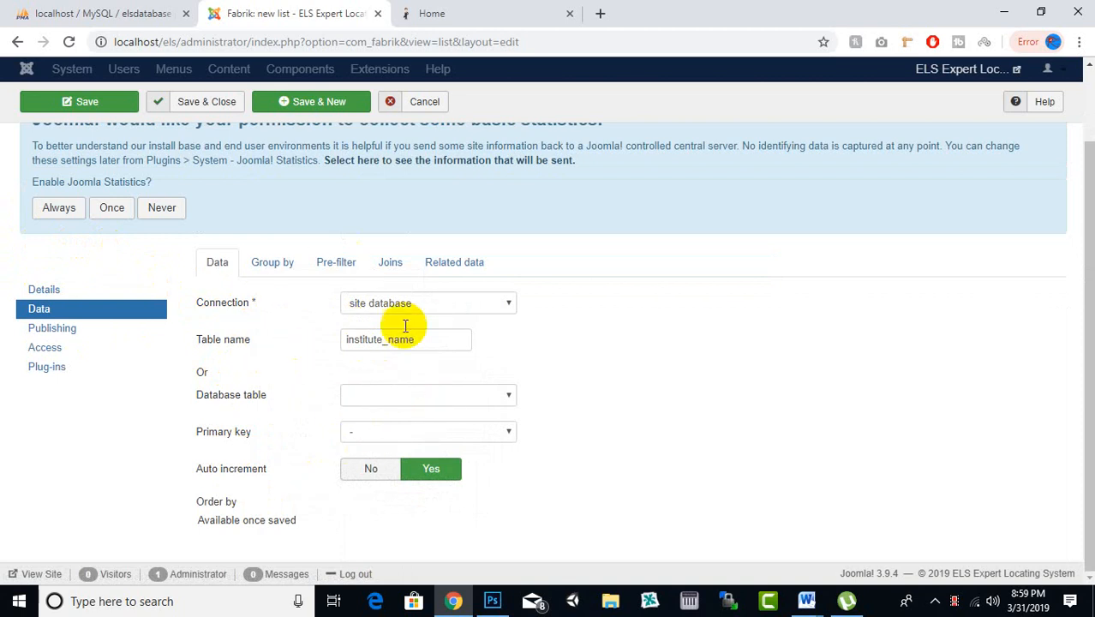
left_click(334, 262)
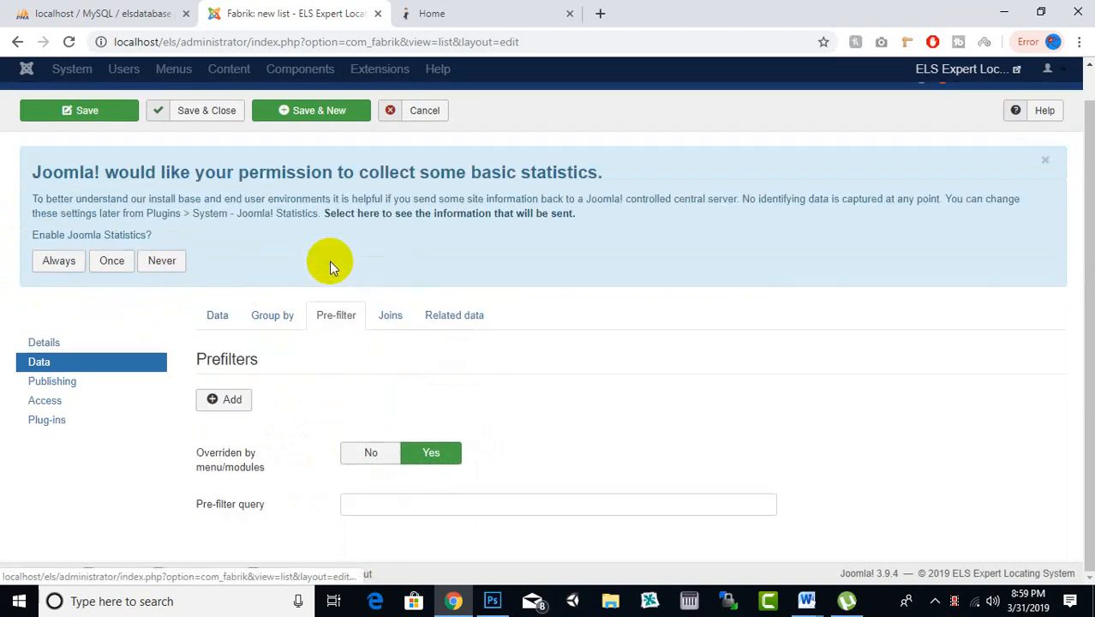
left_click(391, 319)
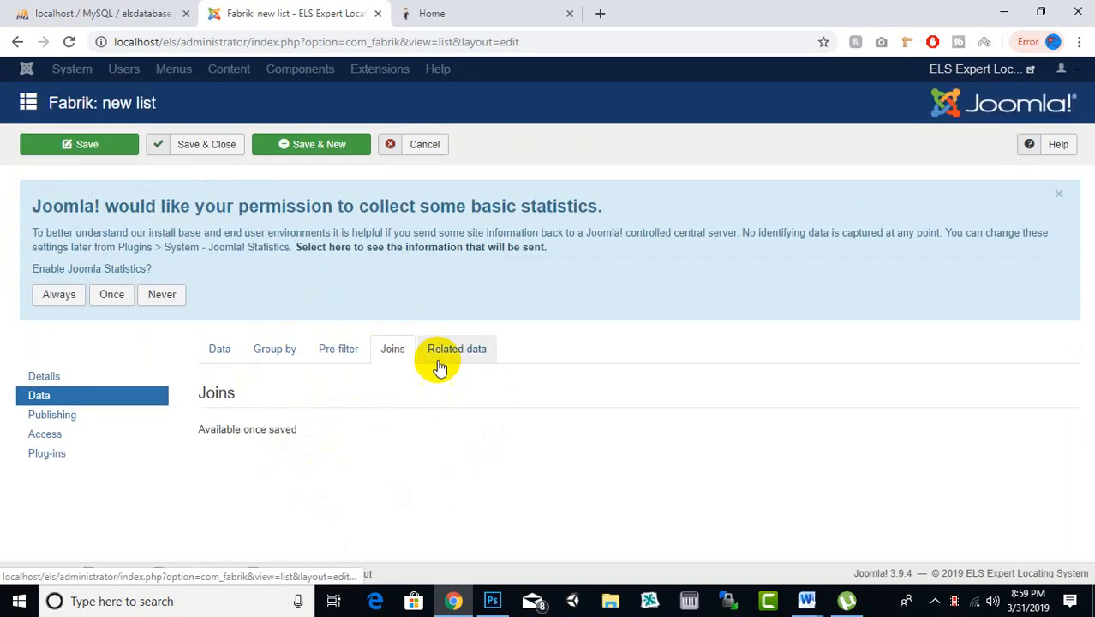
left_click(274, 349)
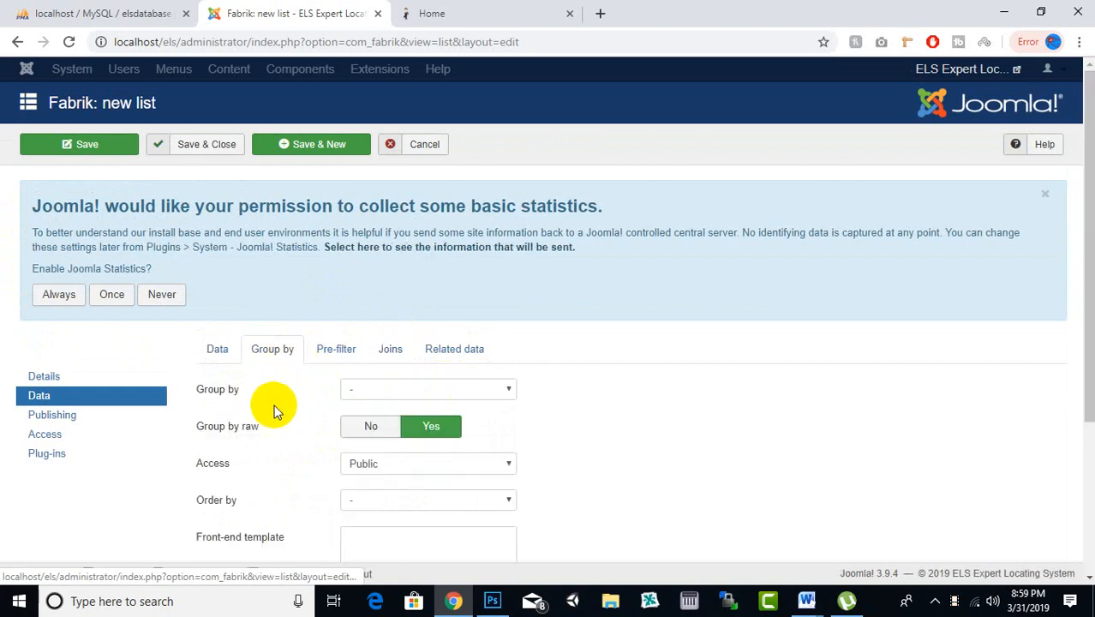
left_click(218, 348)
scroll(365, 390, "down", 1)
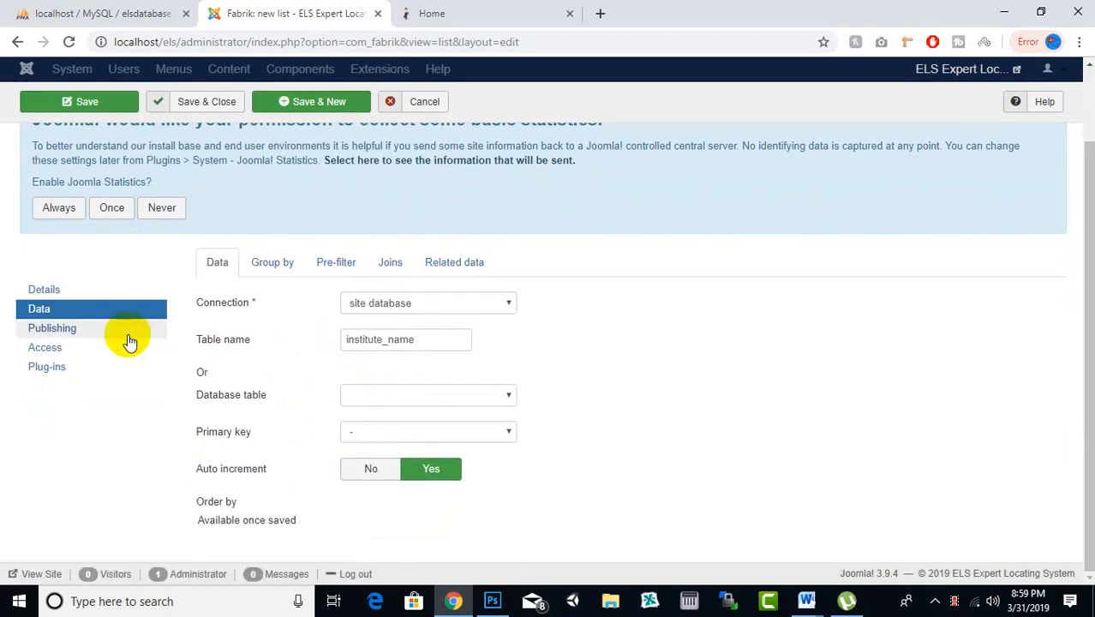
- Review the new list's publishing and access settings, then return to its details
left_click(74, 330)
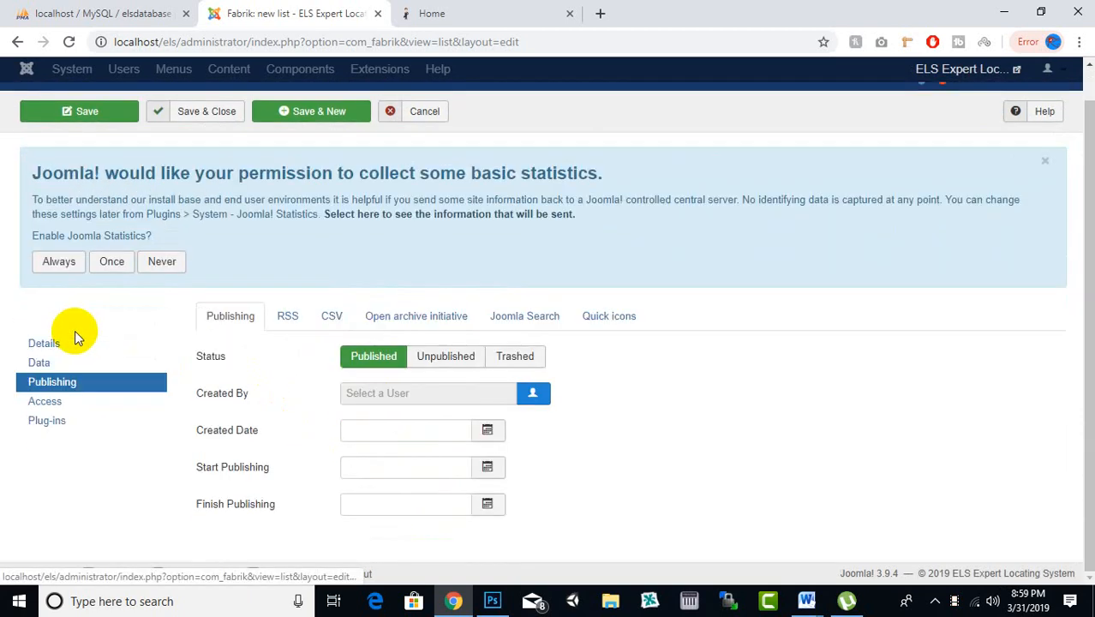
left_click(49, 402)
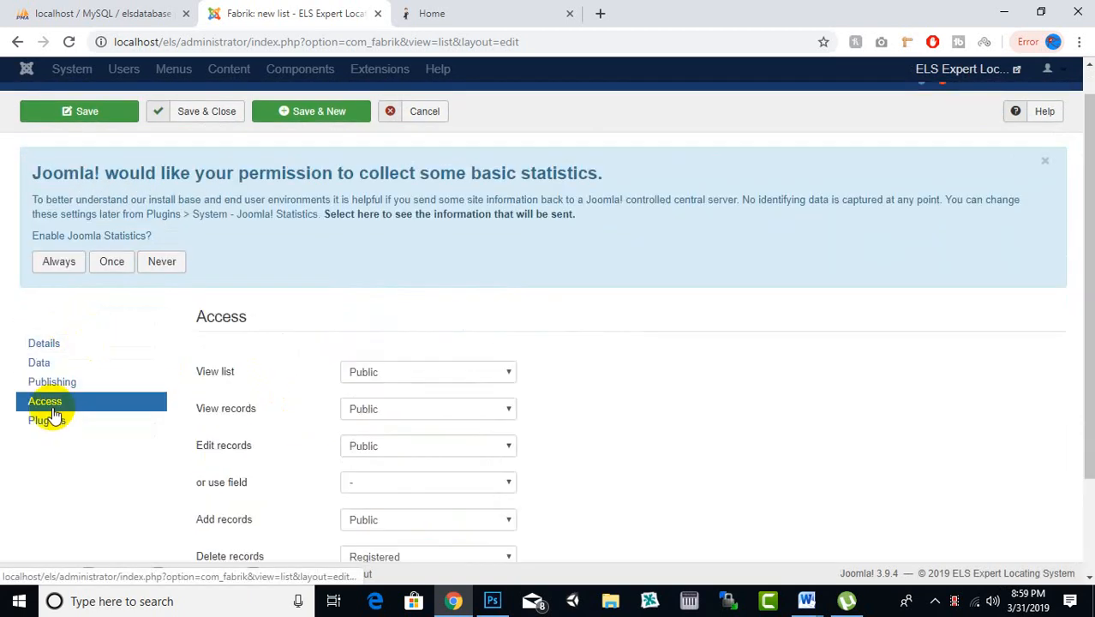
left_click(43, 344)
scroll(296, 371, "down", 2)
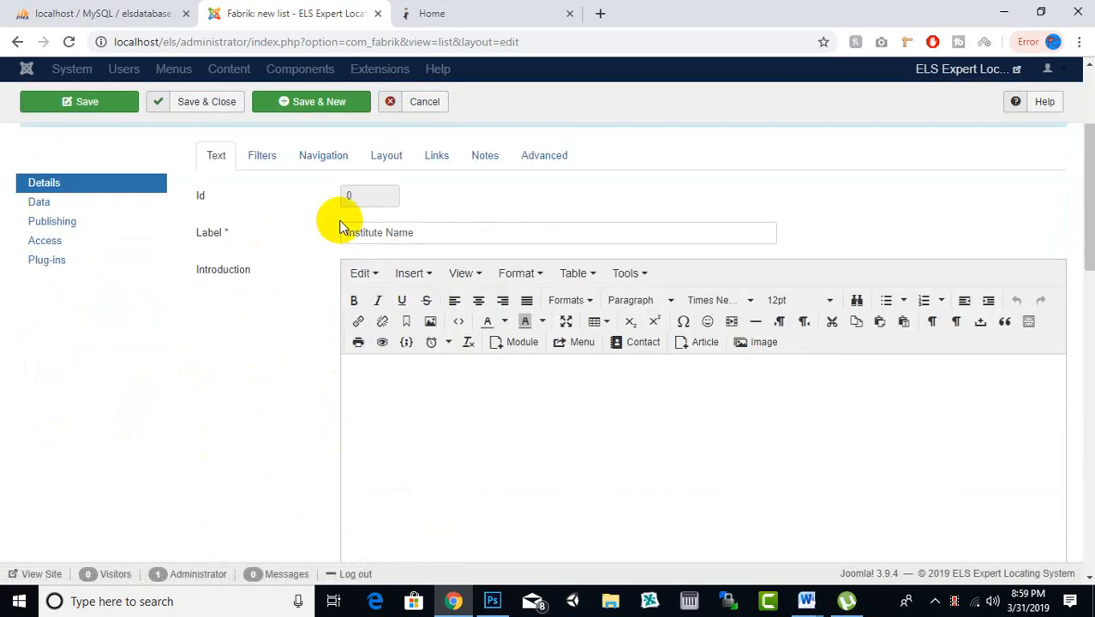
scroll(305, 250, "down", 5)
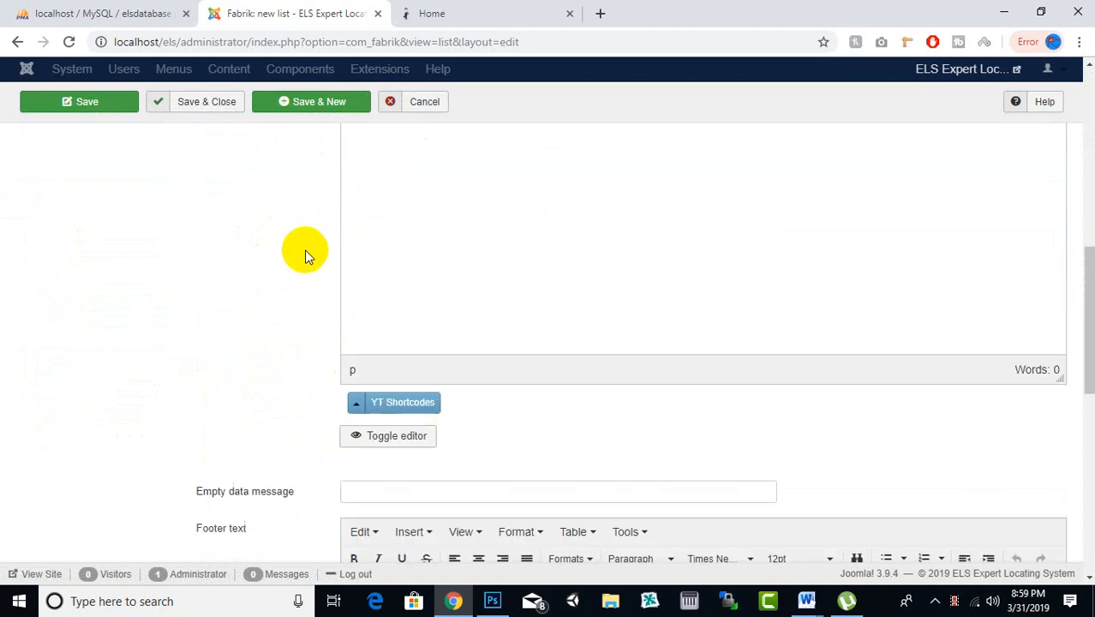
scroll(304, 249, "up", 5)
scroll(233, 171, "up", 3)
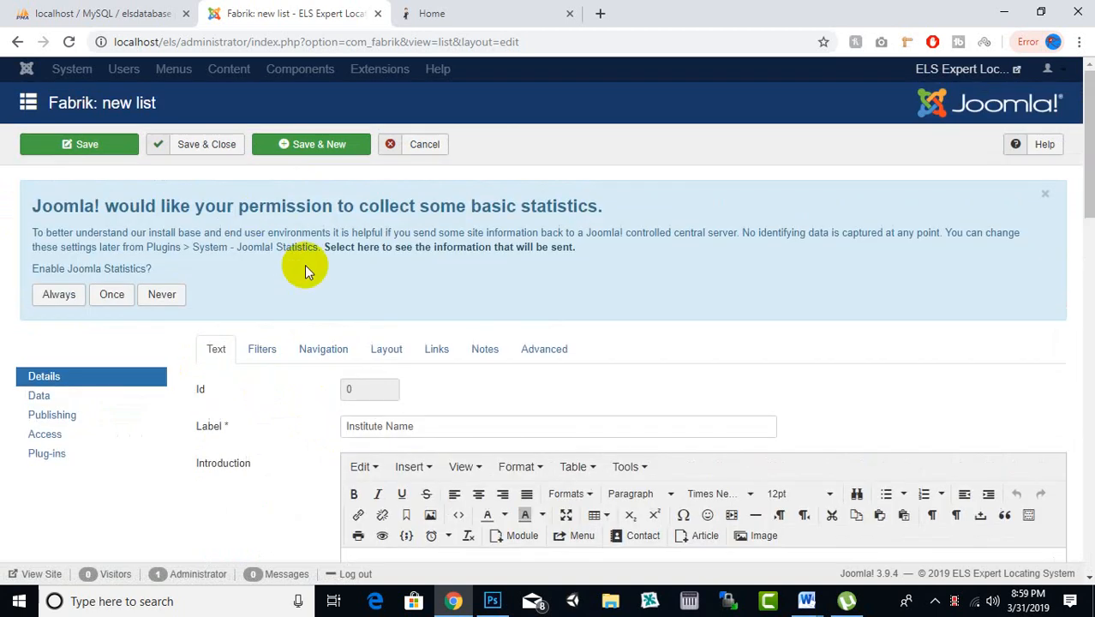
- Save and close the Institute Name list, keeping the Default content type for its fields
left_click(212, 144)
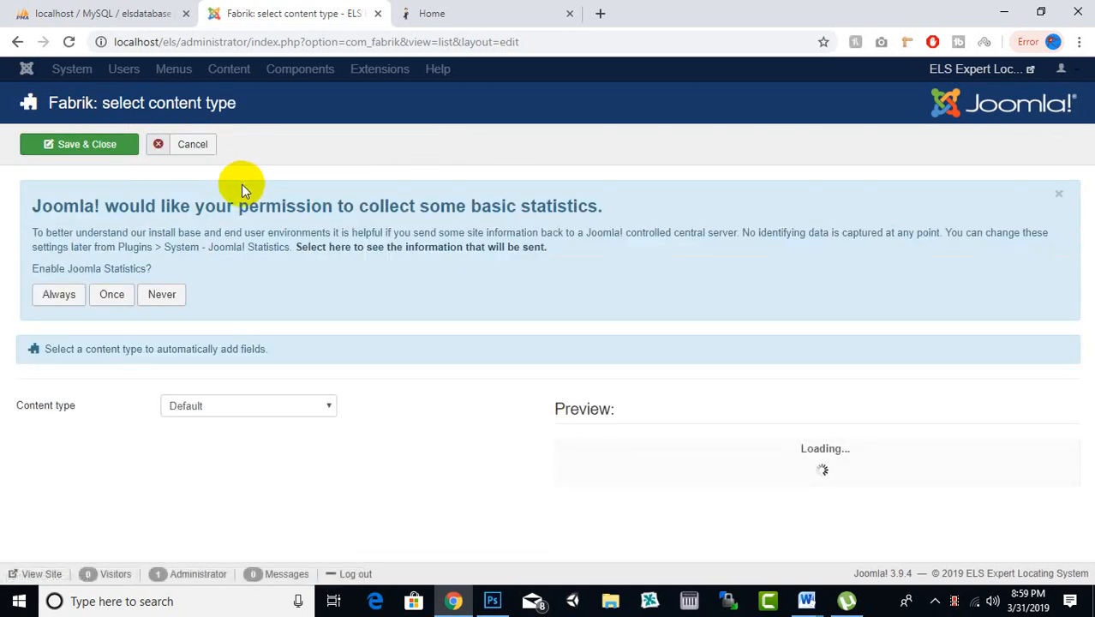
scroll(194, 219, "down", 1)
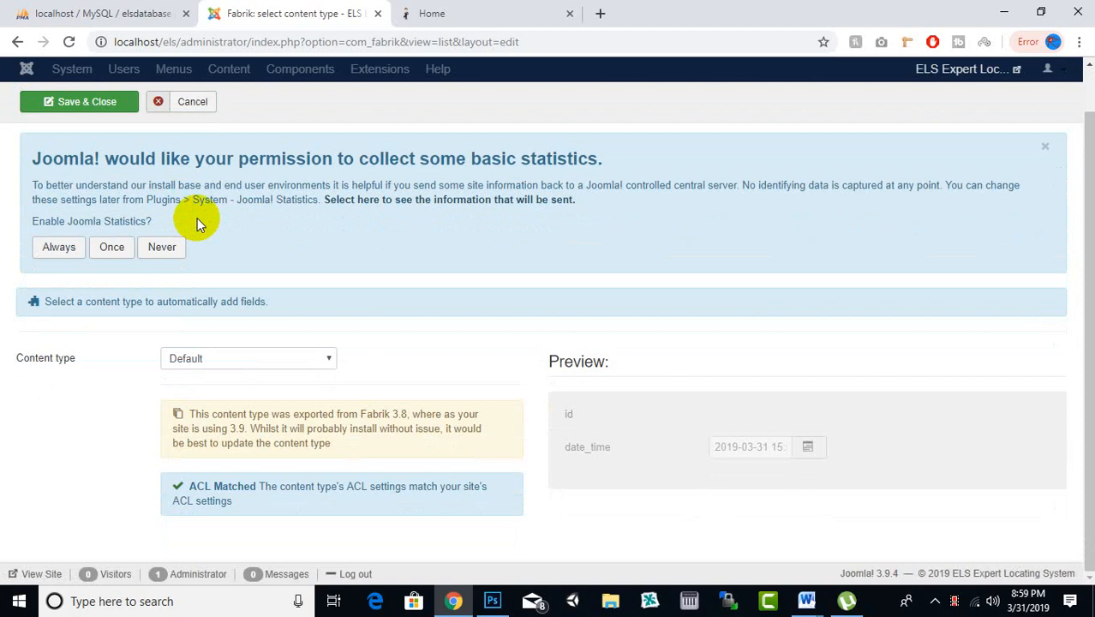
mouse_move(73, 364)
left_click(223, 367)
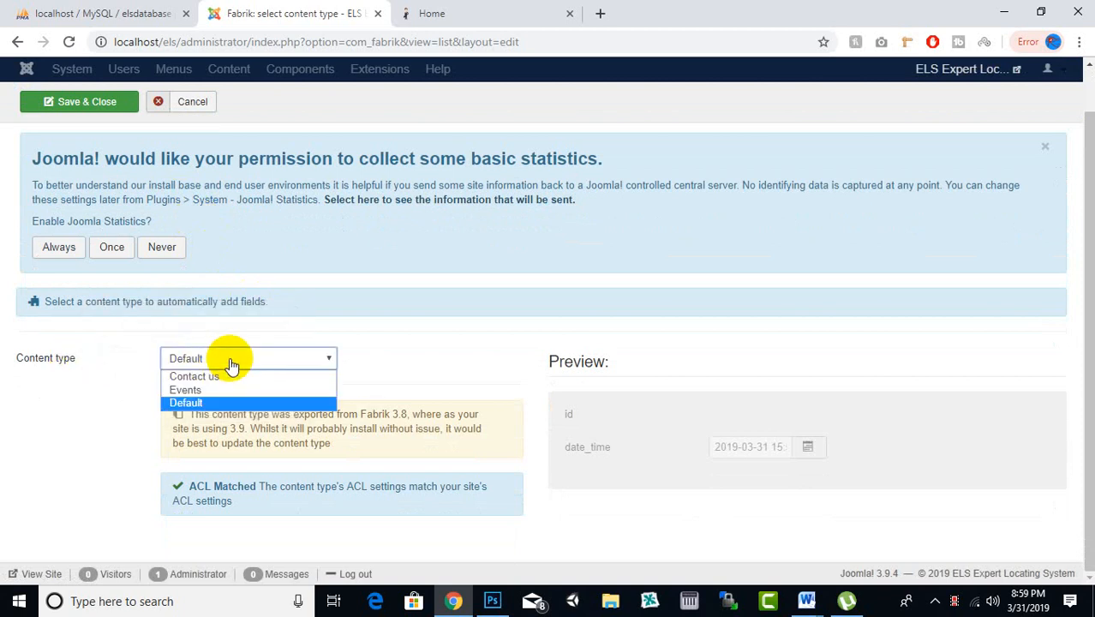
left_click(226, 365)
left_click(89, 102)
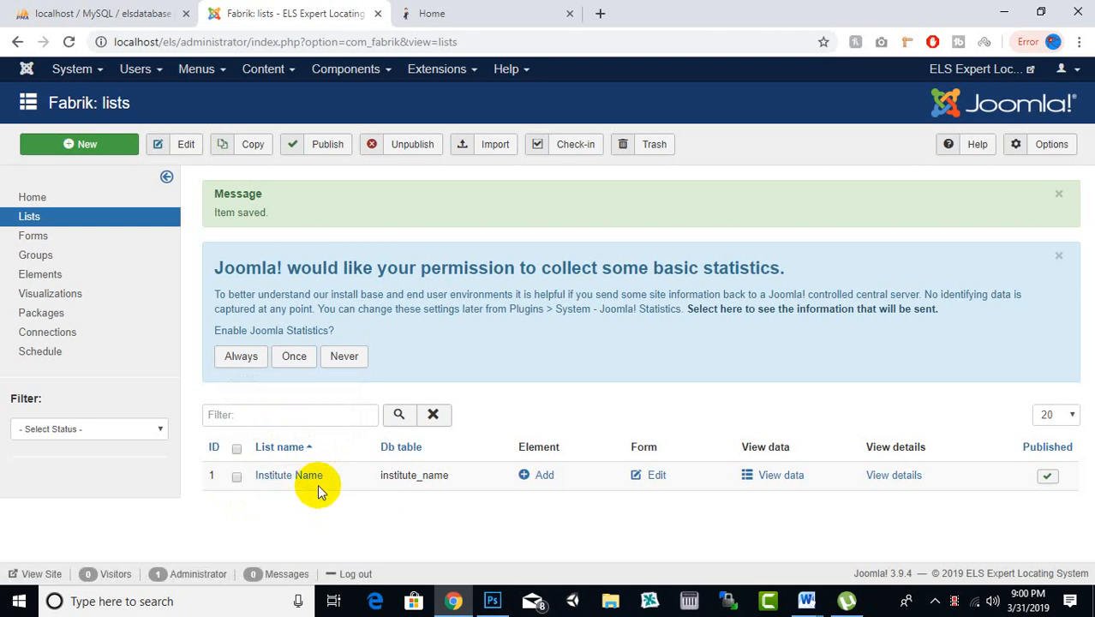
- Trash the Institute Name list
left_click(237, 476)
left_click(657, 145)
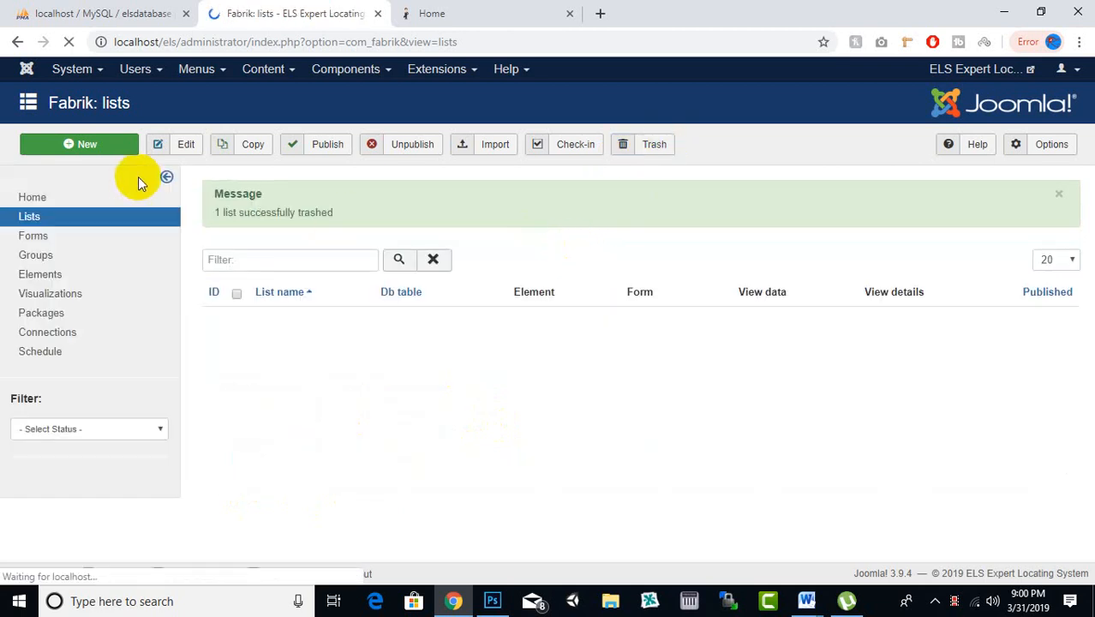
- Start another new Fabrik list and label it "Institutes"
left_click(121, 148)
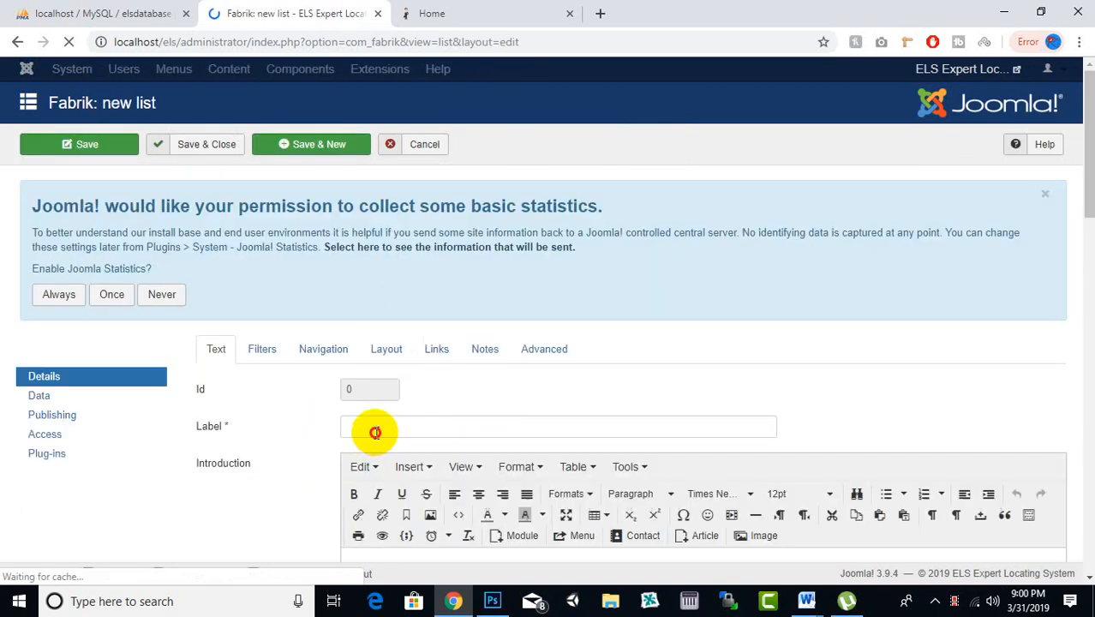
left_click(377, 431)
type("In")
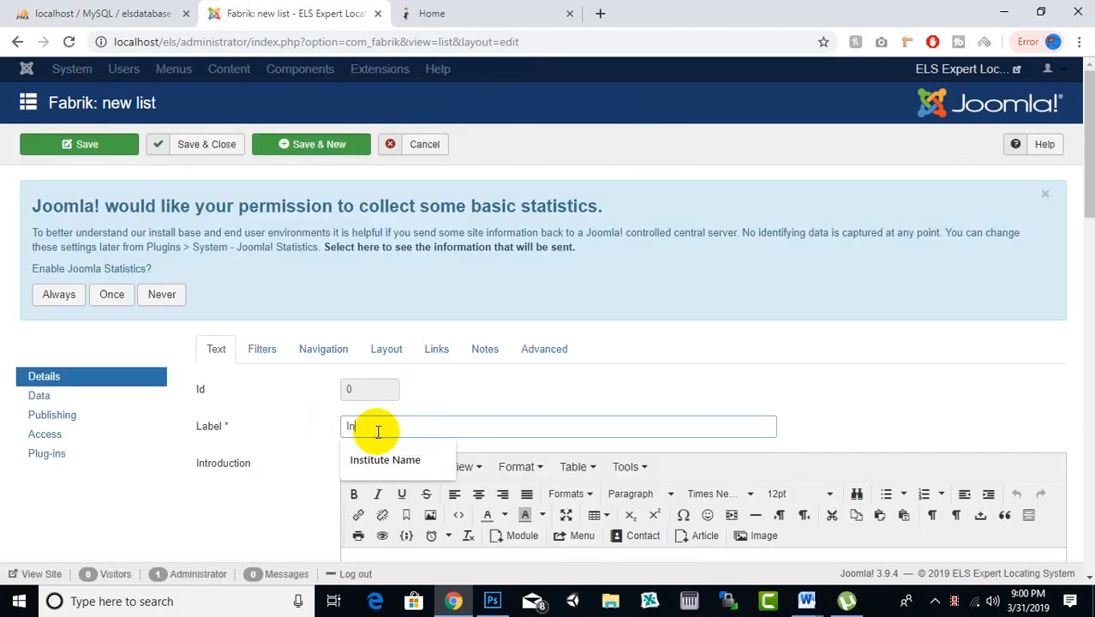
type("ttitut")
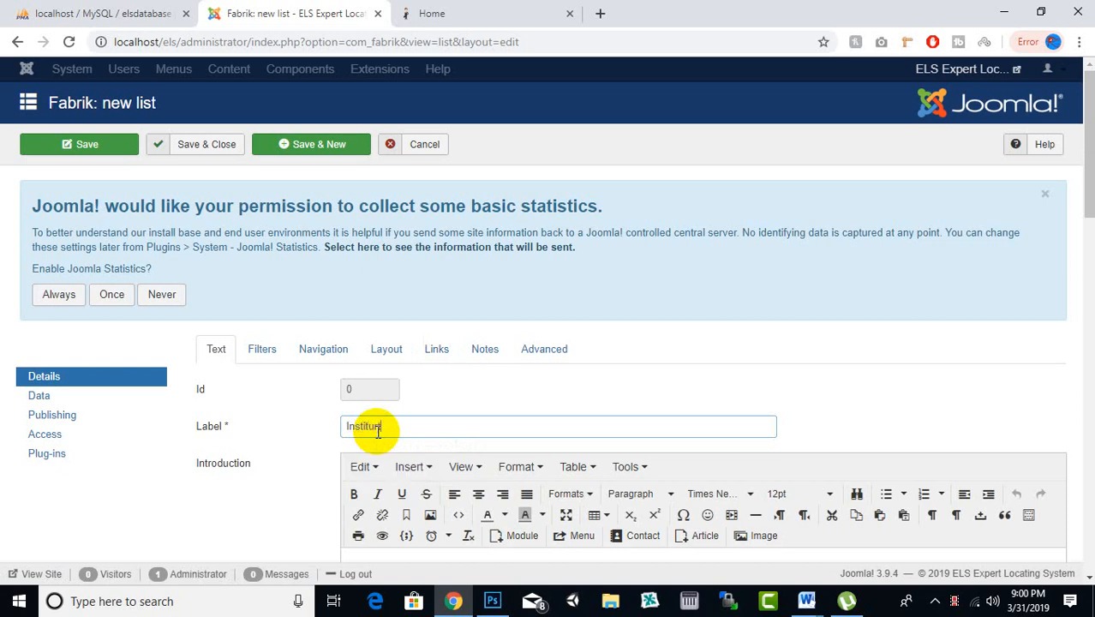
type("es")
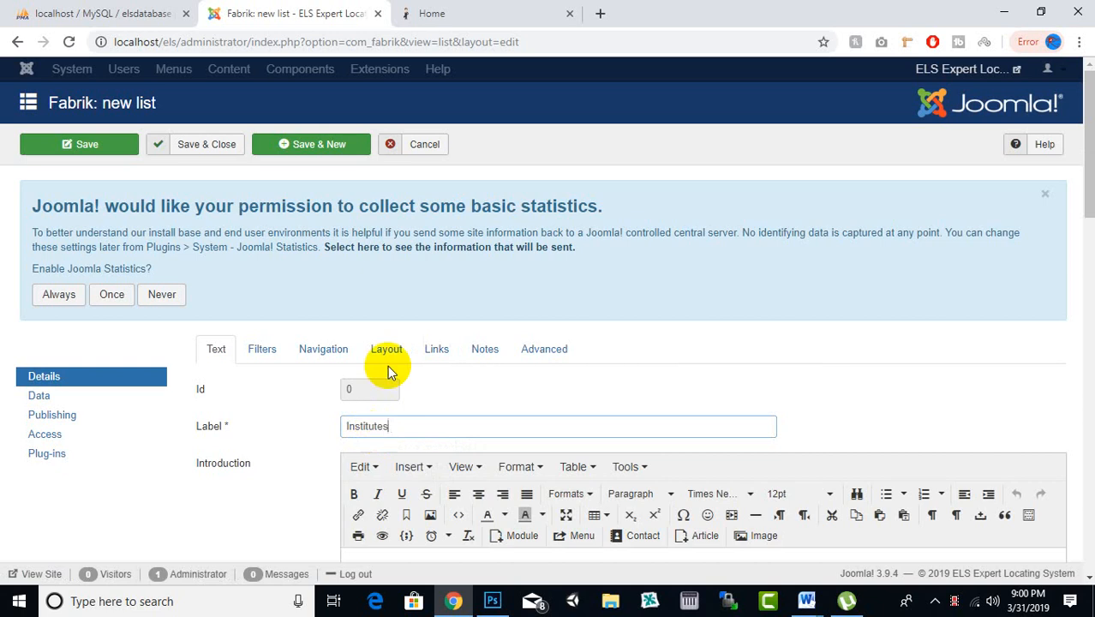
- Save and close the Institutes list, accepting the Default content type for its fields
left_click(287, 426)
scroll(294, 240, "down", 3)
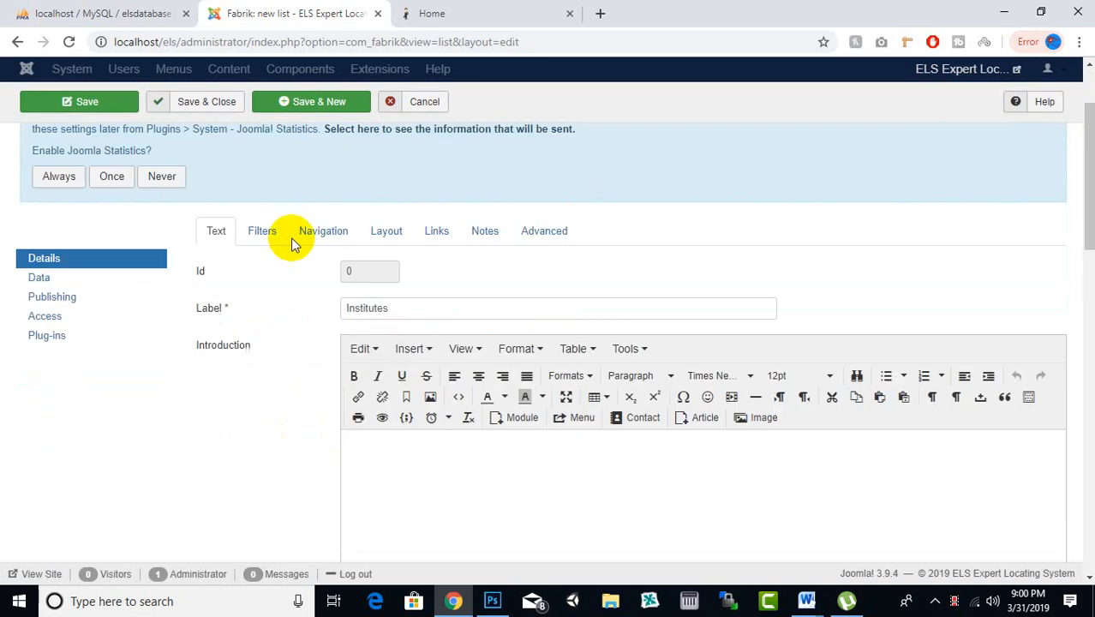
scroll(295, 239, "down", 5)
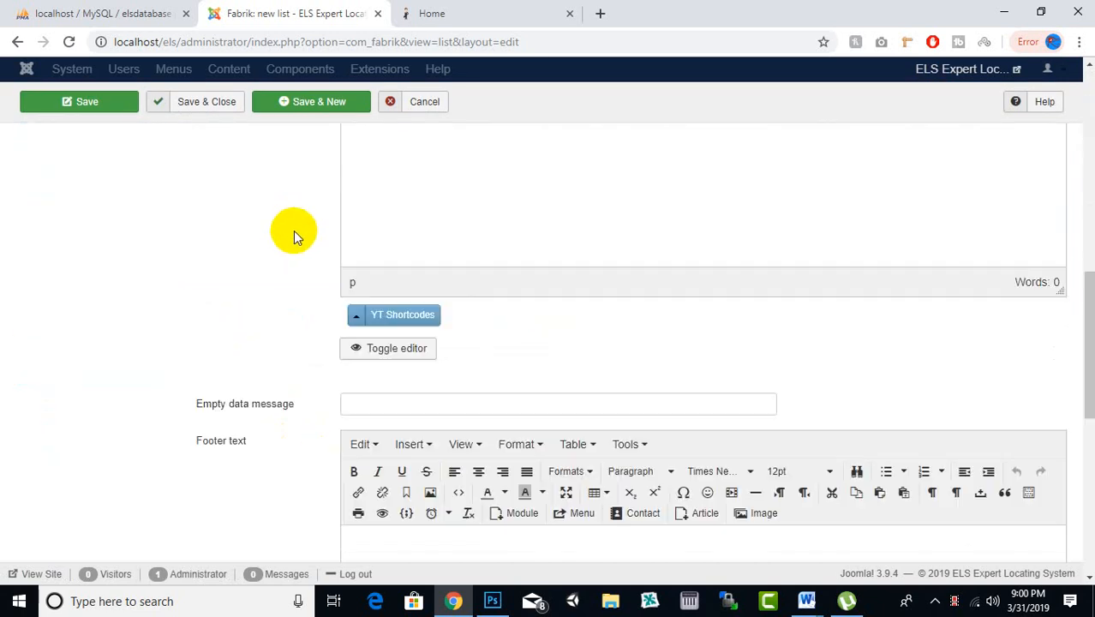
scroll(295, 237, "up", 3)
scroll(293, 233, "down", 2)
scroll(368, 257, "up", 6)
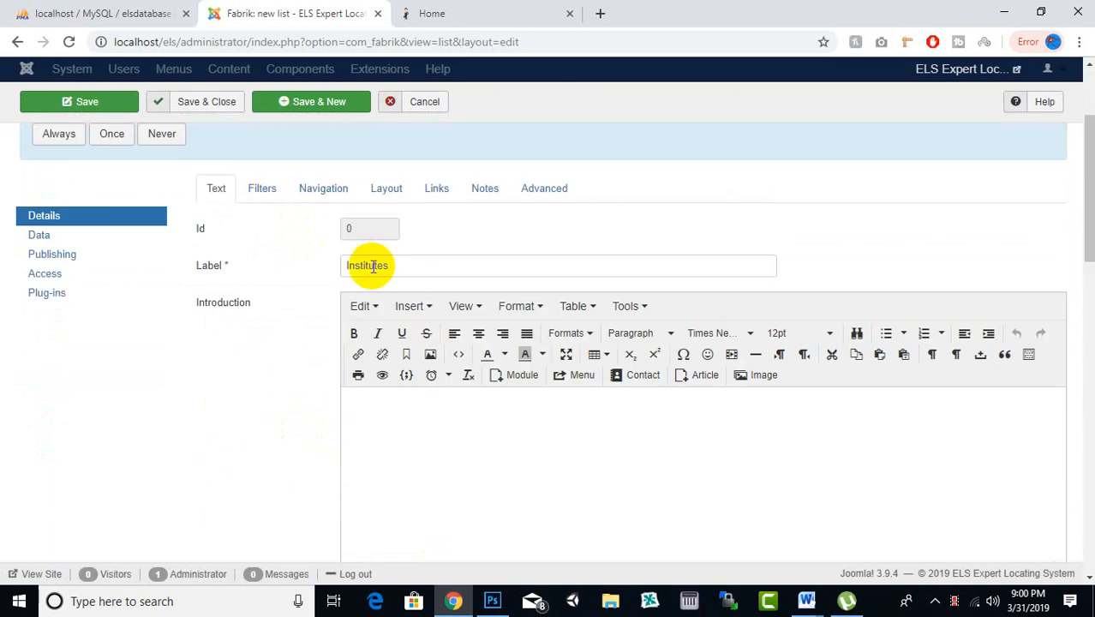
scroll(222, 259, "up", 2)
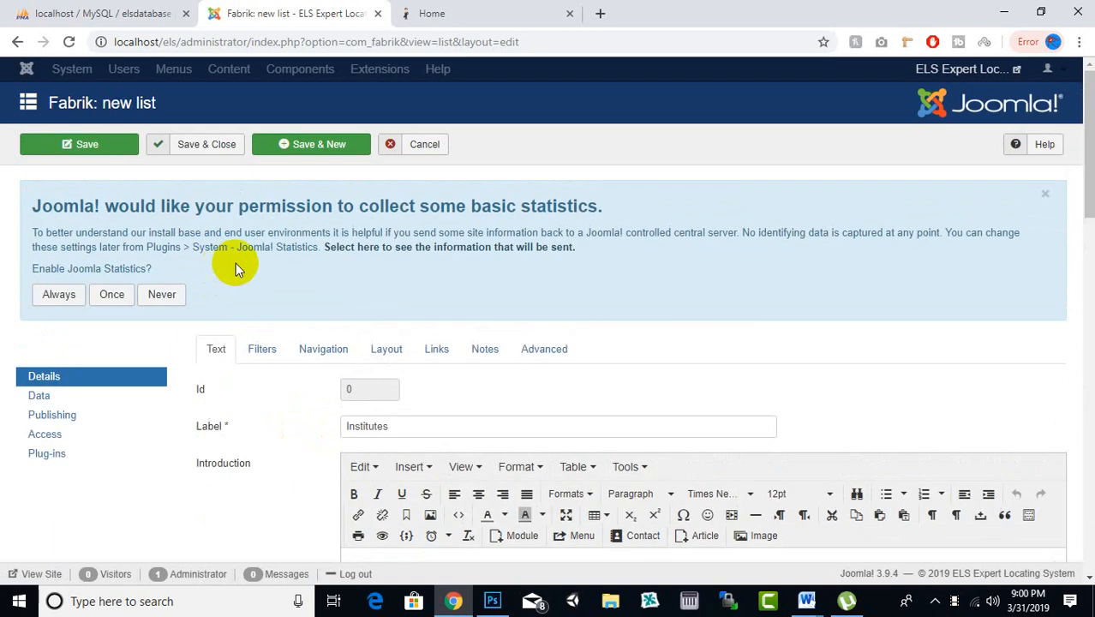
left_click(210, 146)
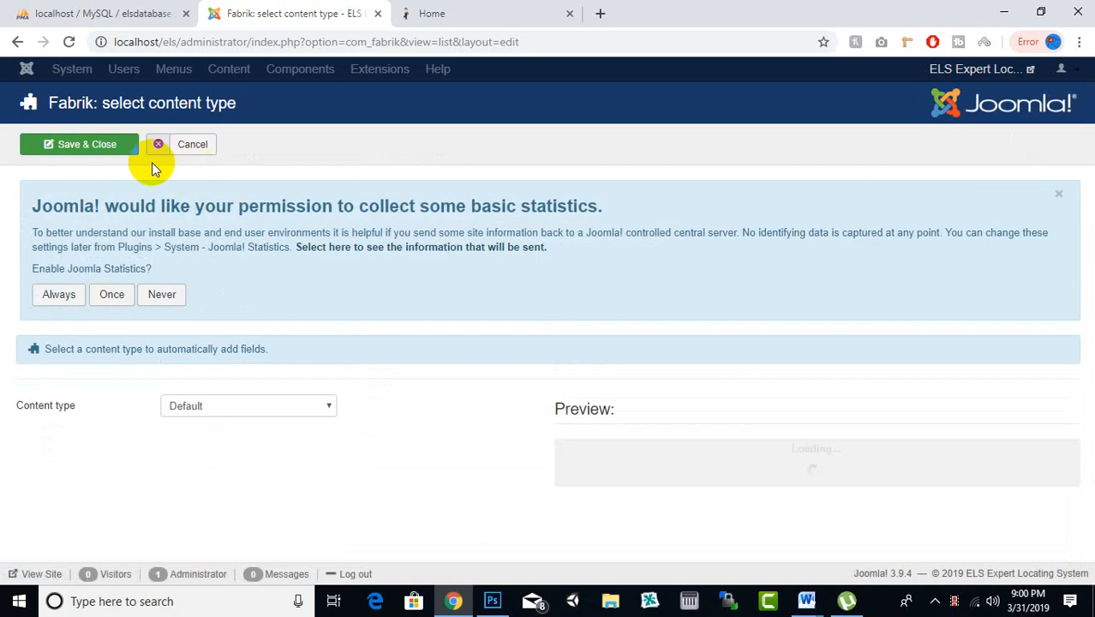
left_click(110, 147)
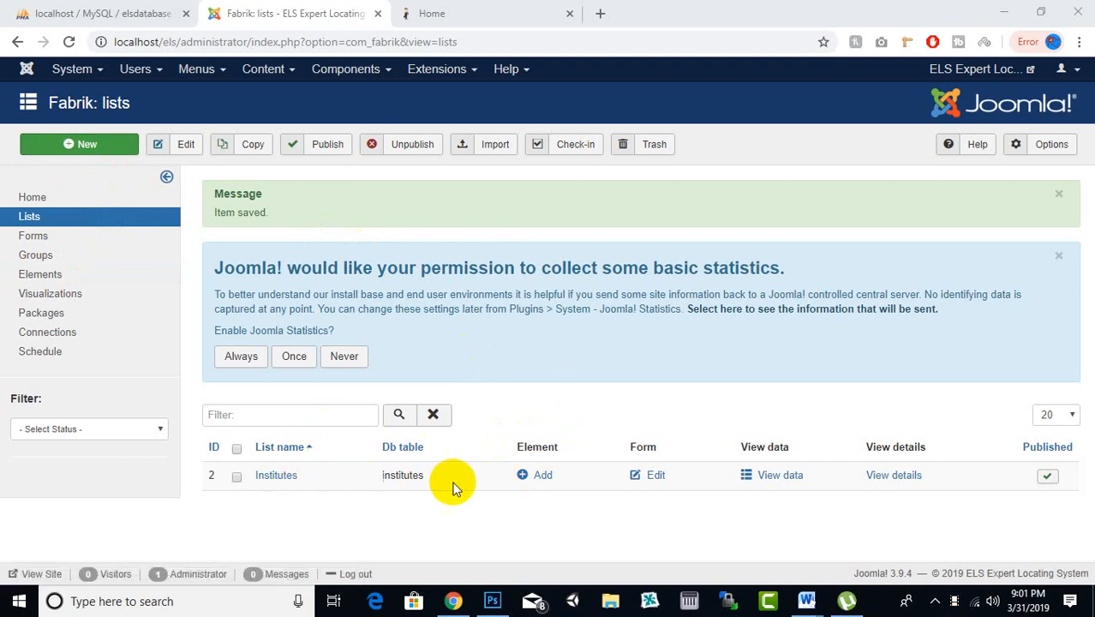
- Start a new element for the Institutes list and label it "Institute Name"
left_click(543, 476)
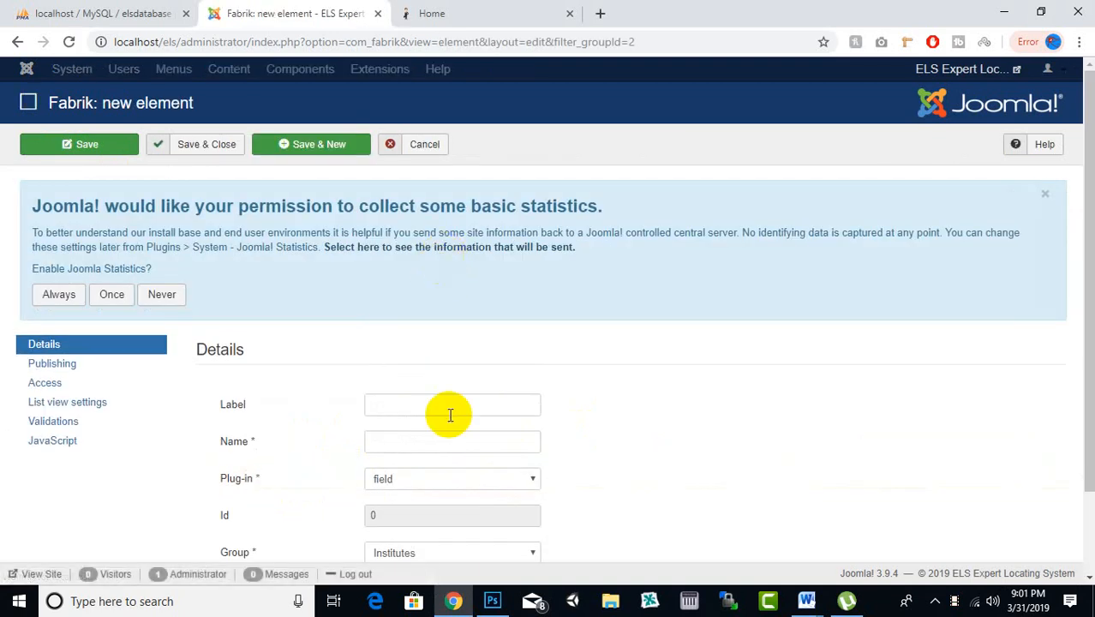
left_click(450, 399)
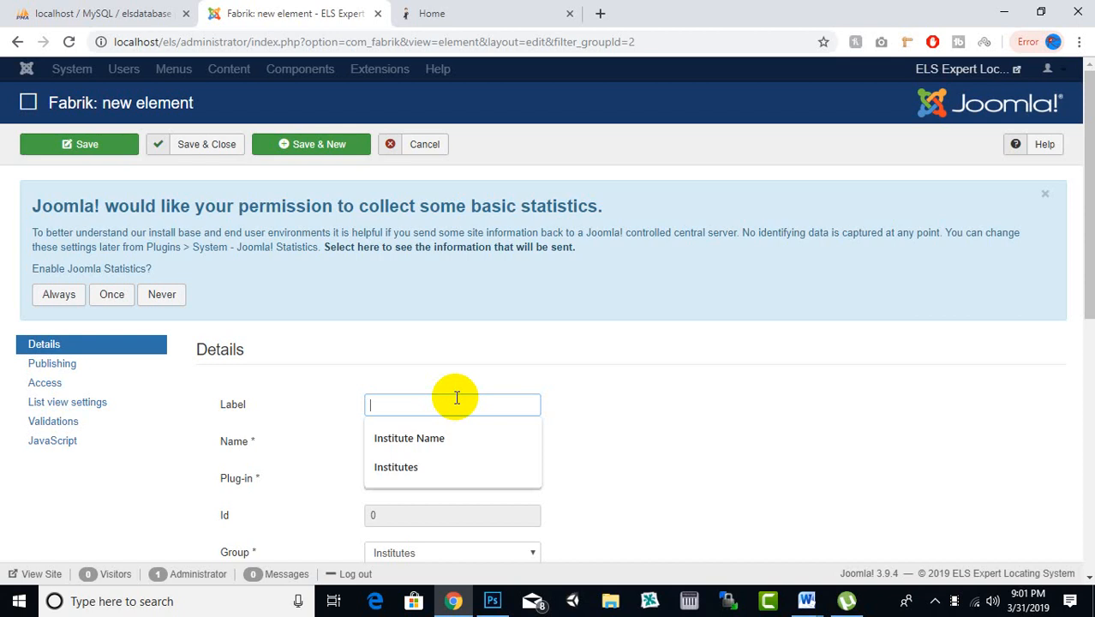
left_click(427, 438)
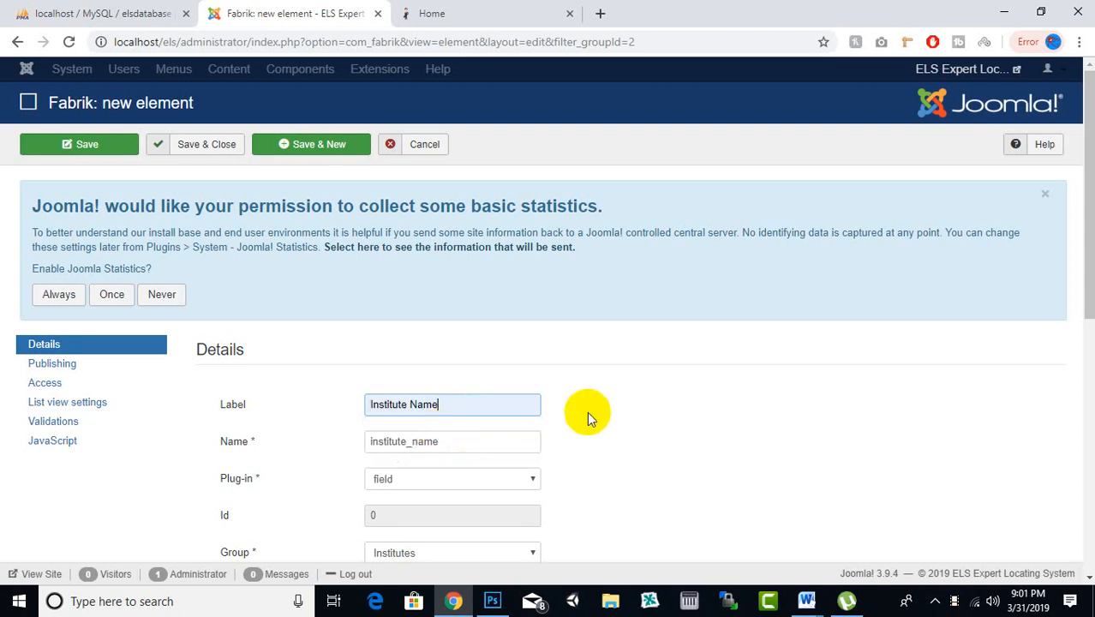
scroll(587, 411, "down", 1)
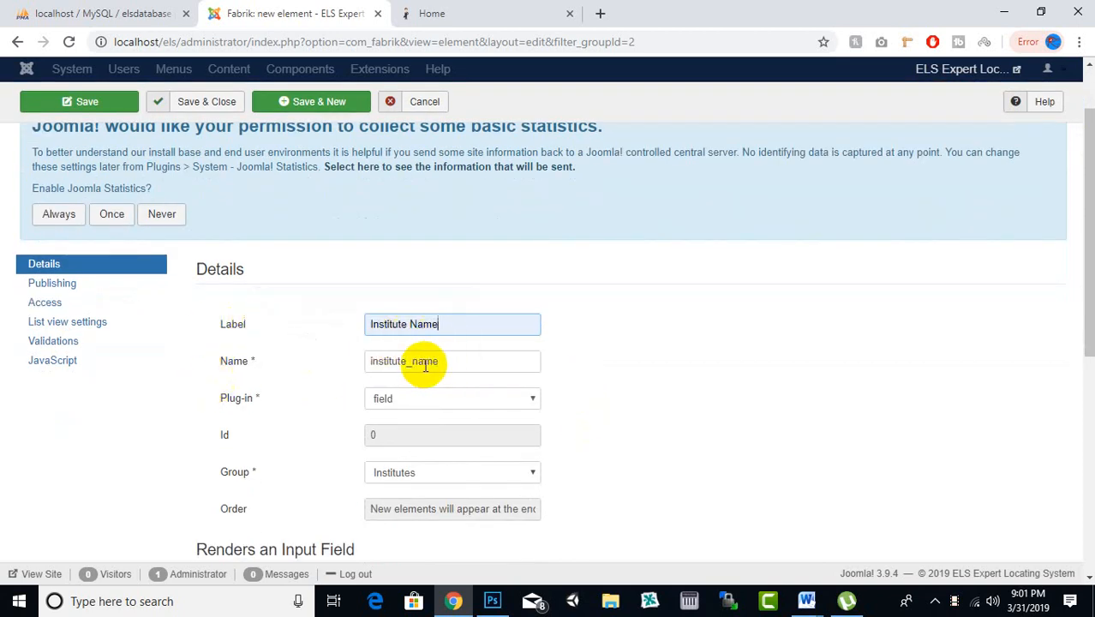
left_click(464, 362)
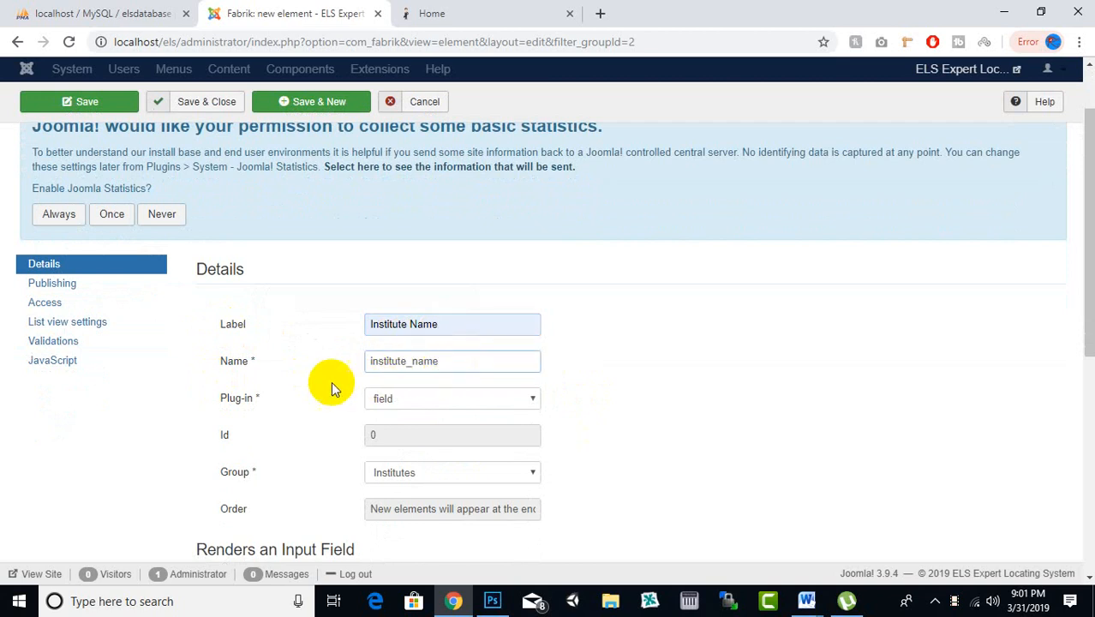
scroll(332, 387, "down", 1)
mouse_move(299, 320)
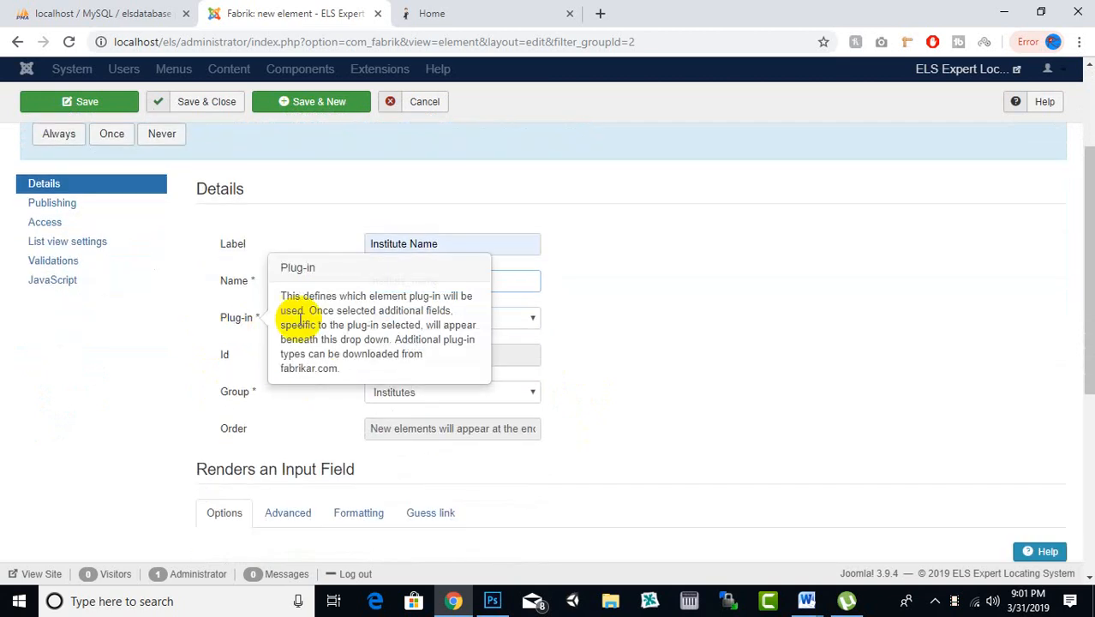
- Keep the field plug-in and the Institutes group selected for the Institute Name element
left_click(418, 323)
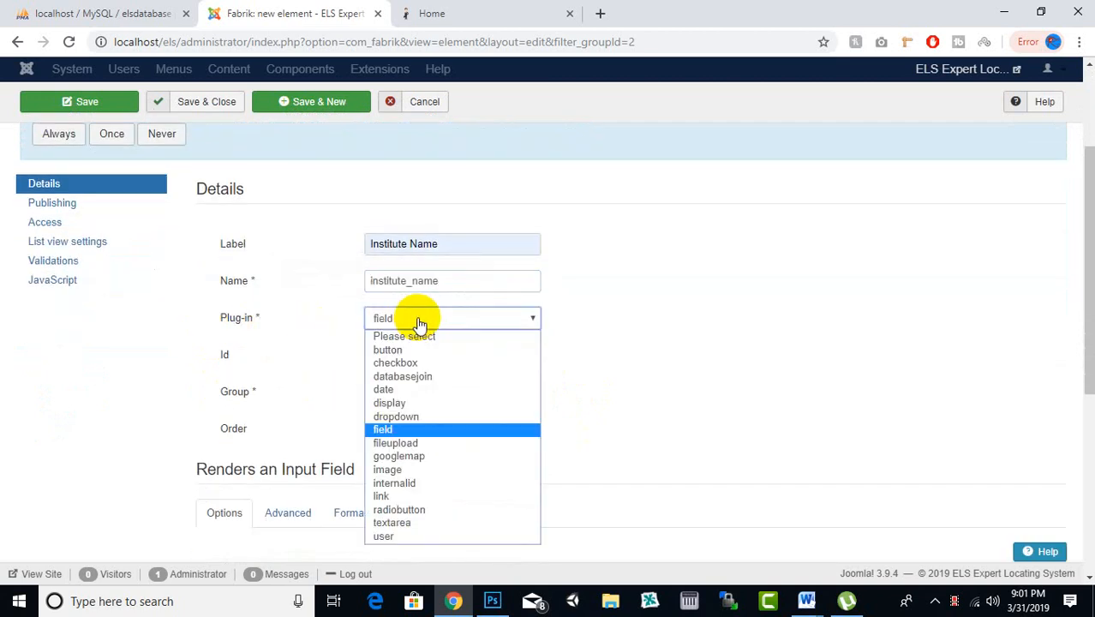
left_click(408, 431)
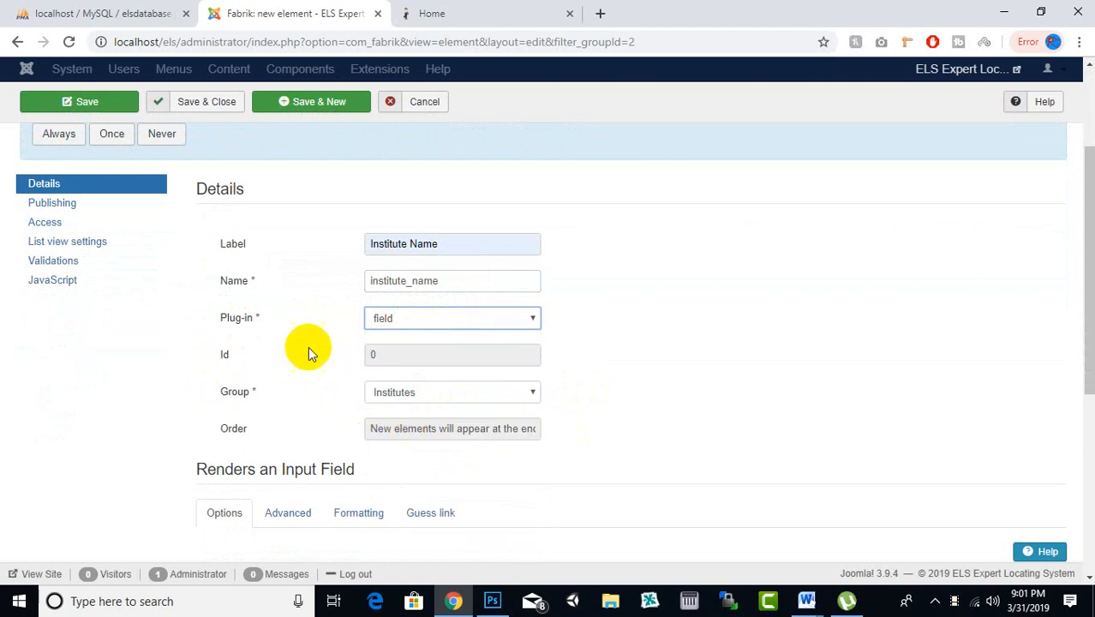
scroll(271, 348, "down", 2)
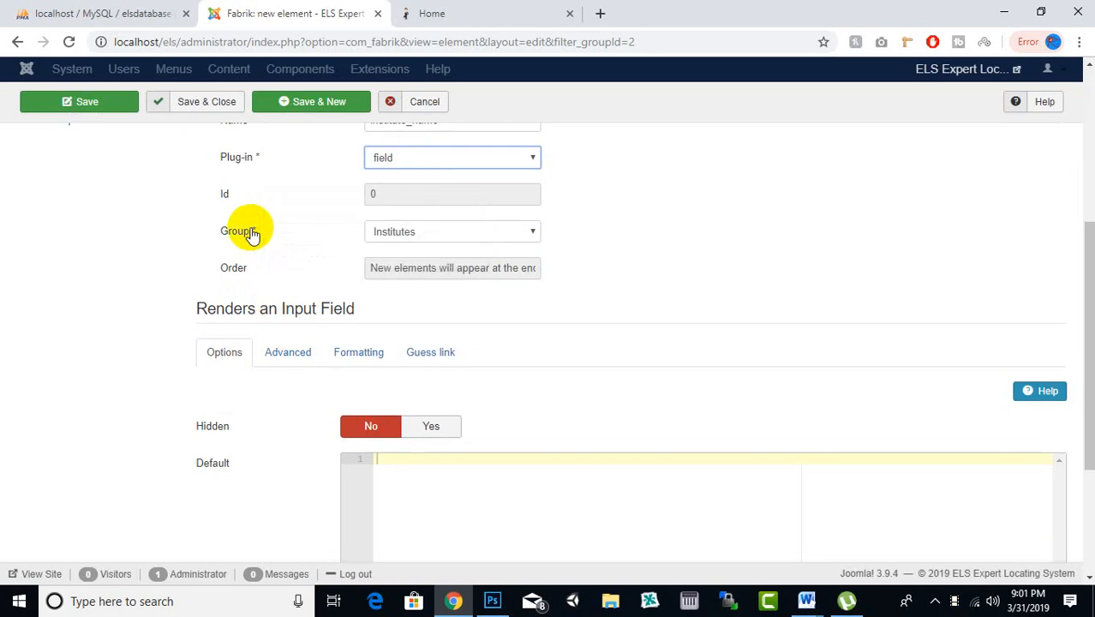
left_click(409, 232)
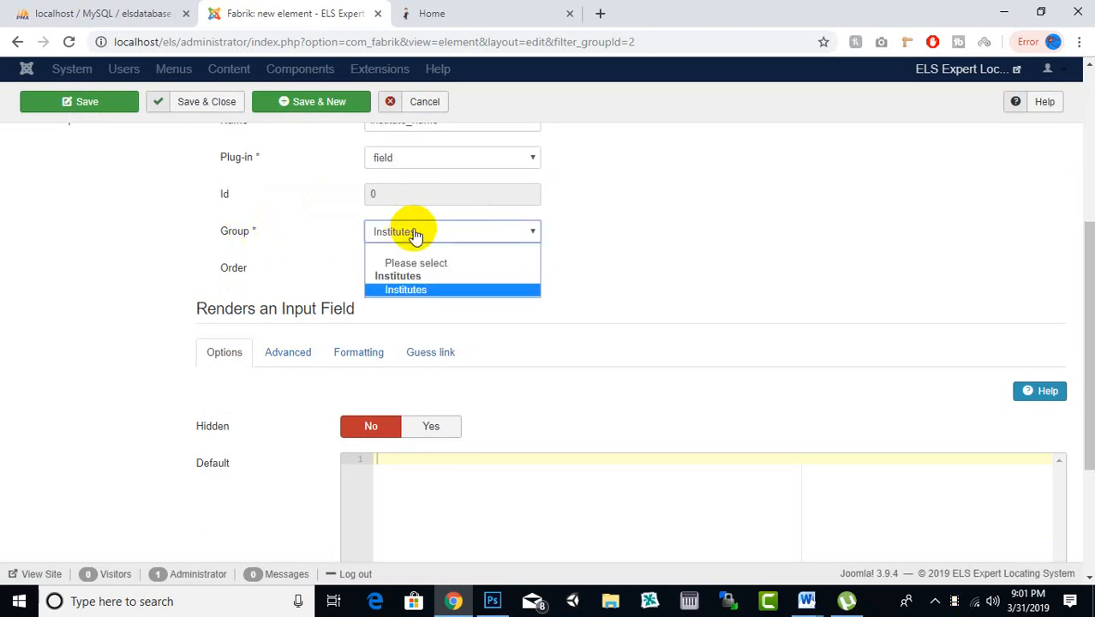
left_click(416, 236)
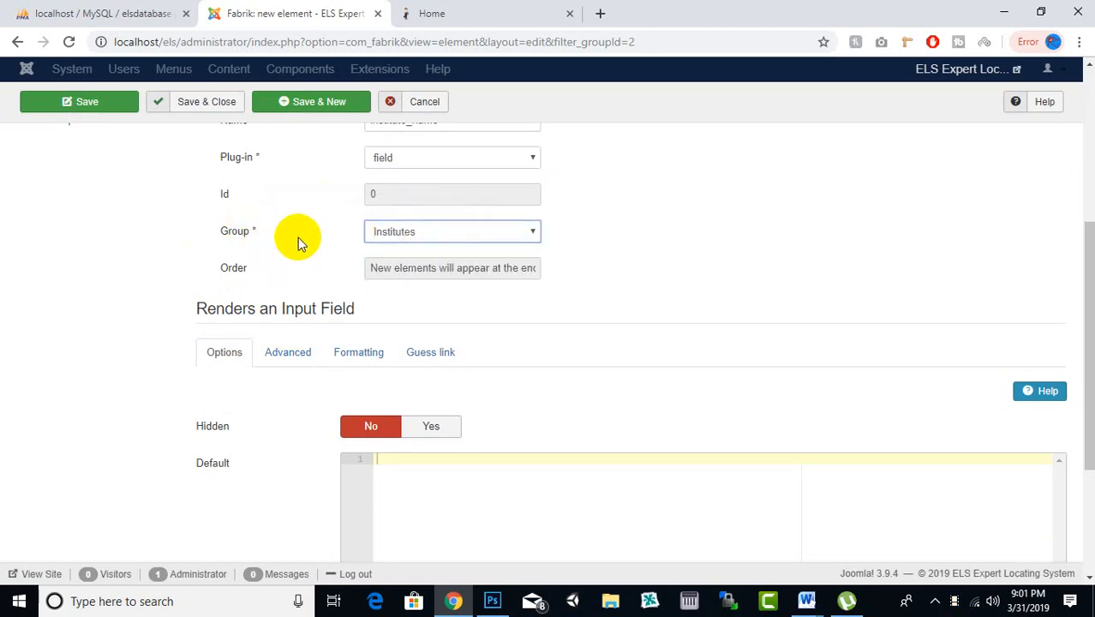
- Set the element's placeholder to "Enter Institute Name..." and keep its input type as Text
scroll(313, 253, "down", 1)
scroll(317, 257, "down", 2)
left_click(287, 192)
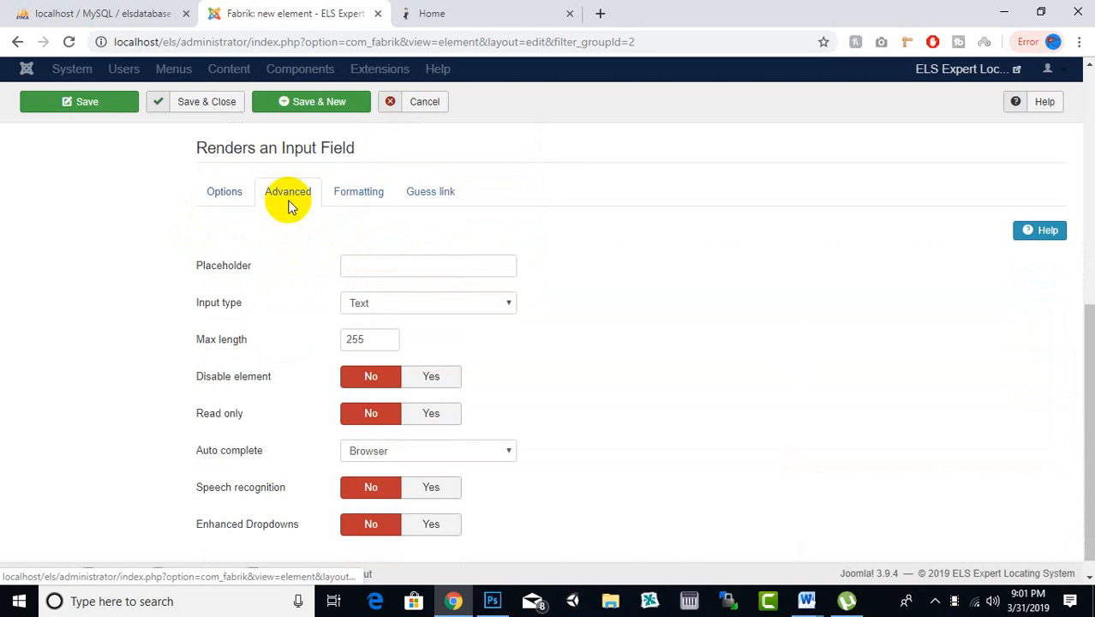
left_click(372, 261)
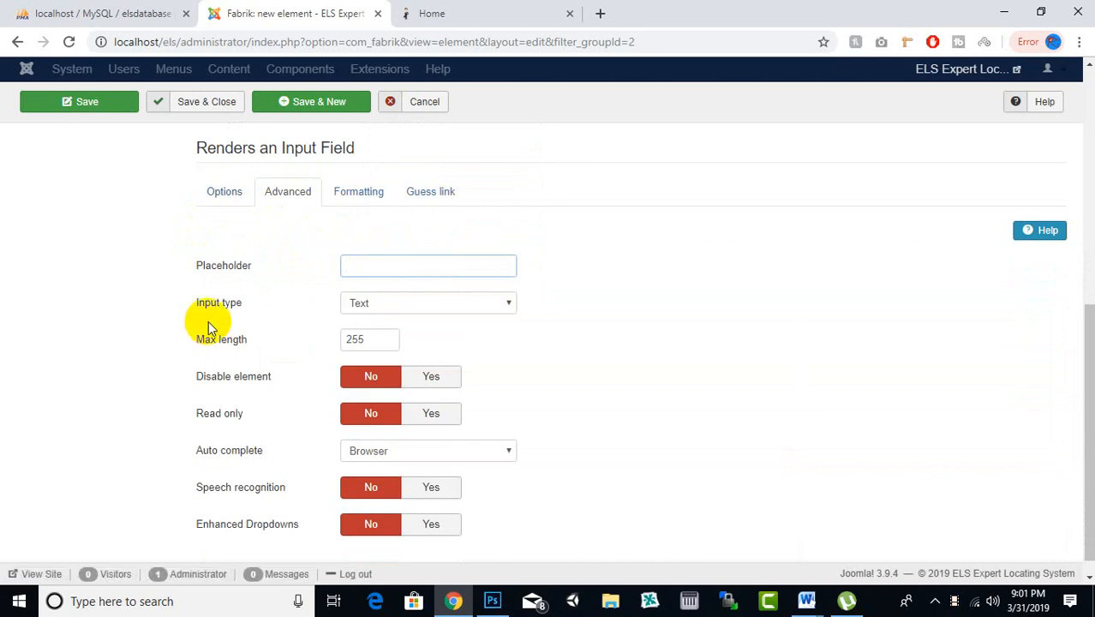
type("Enter Institute Name...")
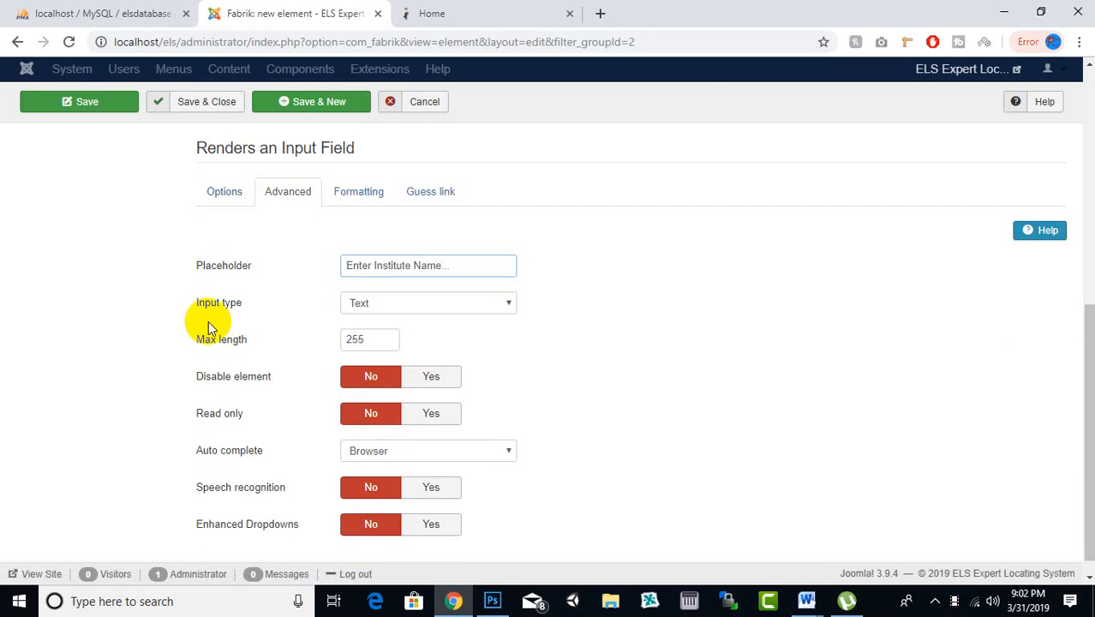
left_click(487, 317)
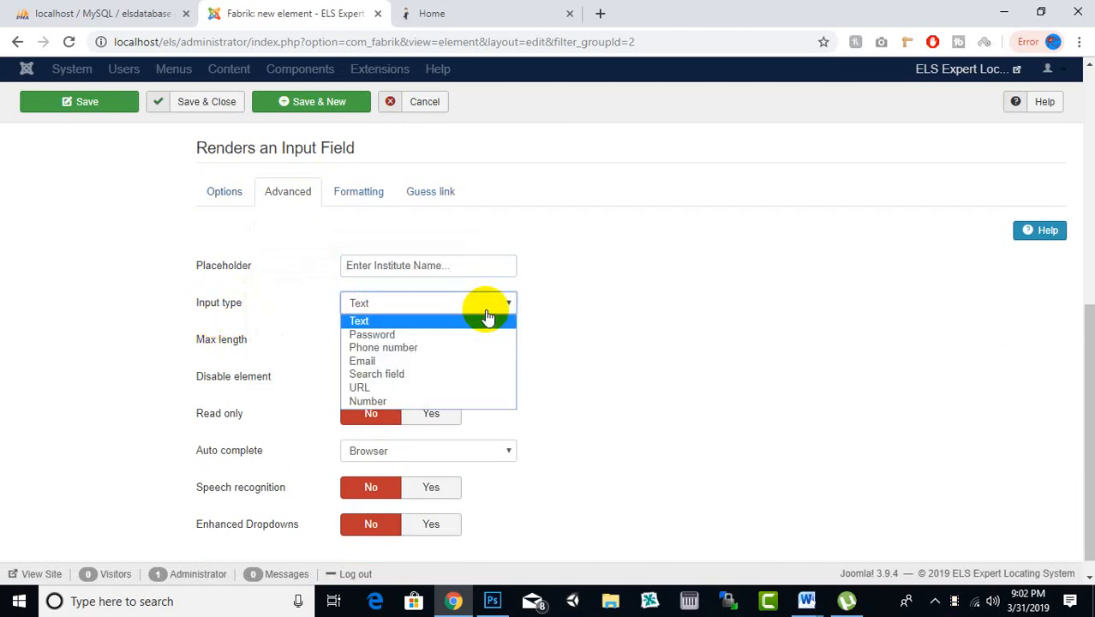
left_click(487, 318)
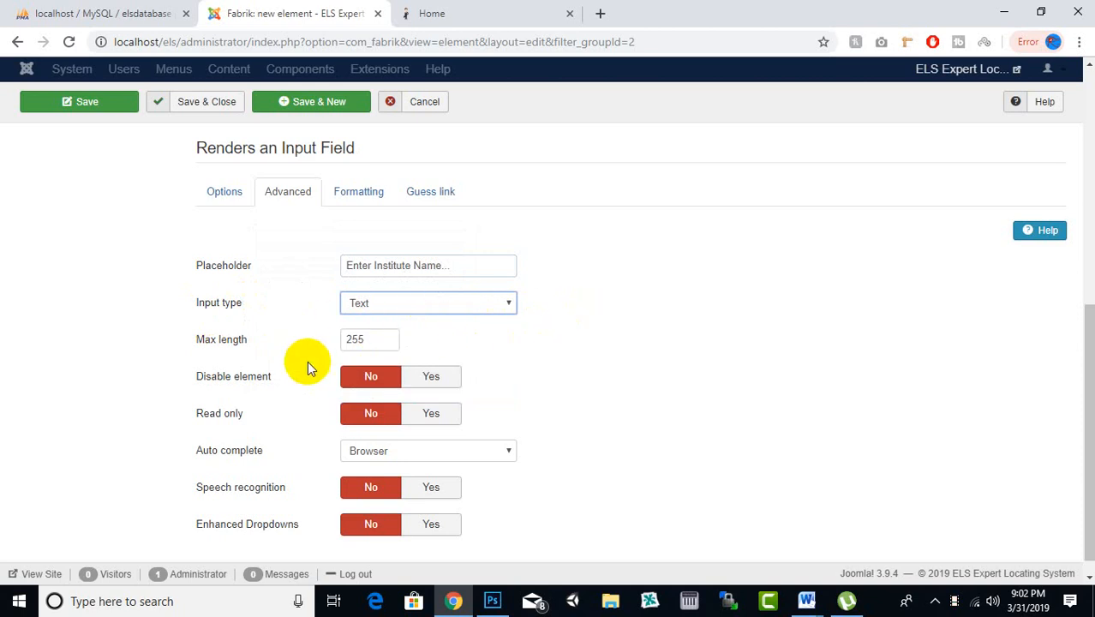
- Set the Institute Name field's Bootstrap class to input-large in its formatting options
scroll(307, 361, "up", 1)
left_click(366, 283)
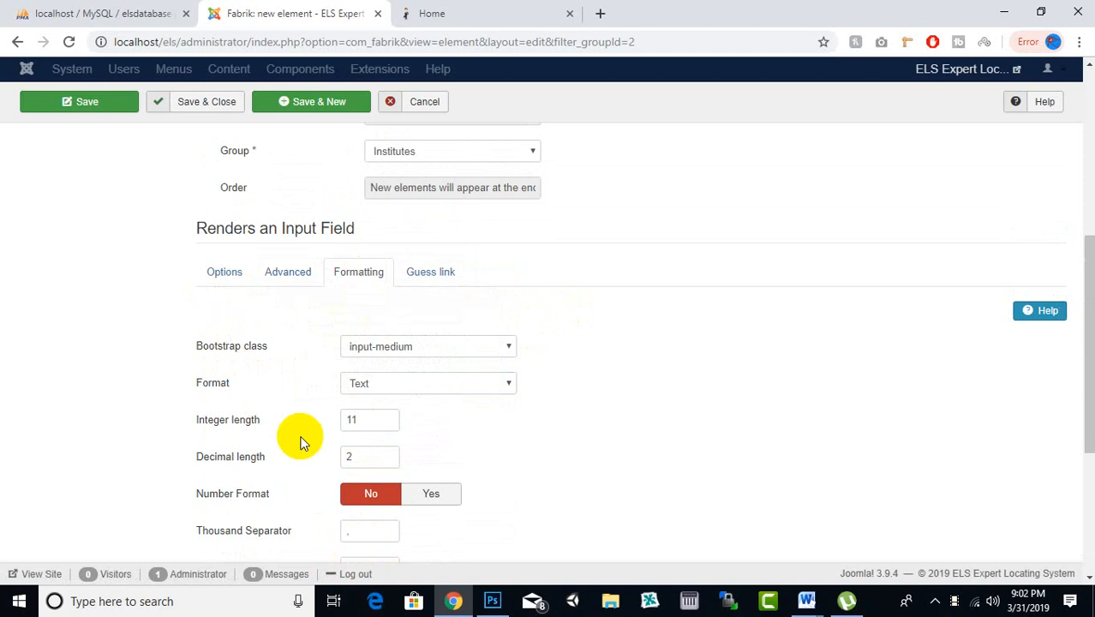
left_click(444, 359)
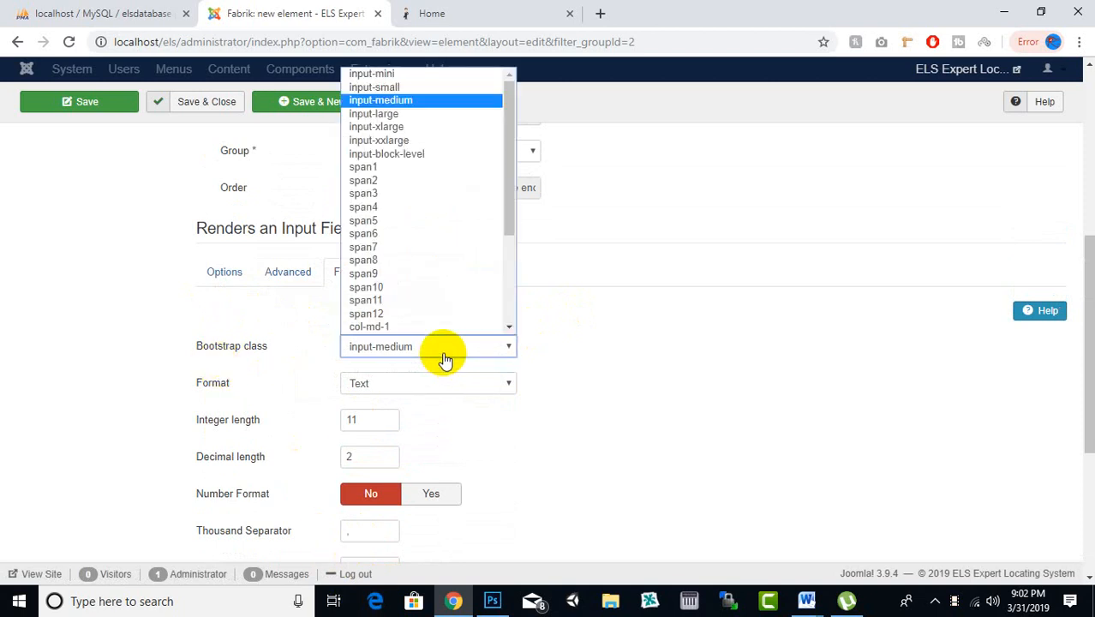
left_click(394, 120)
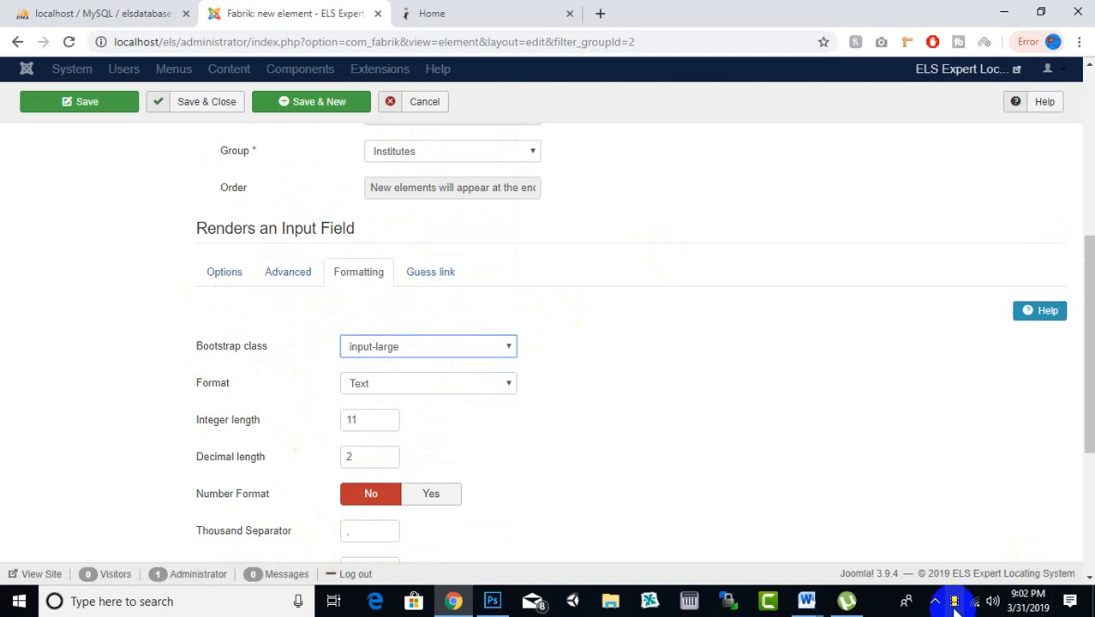
scroll(515, 529, "down", 2)
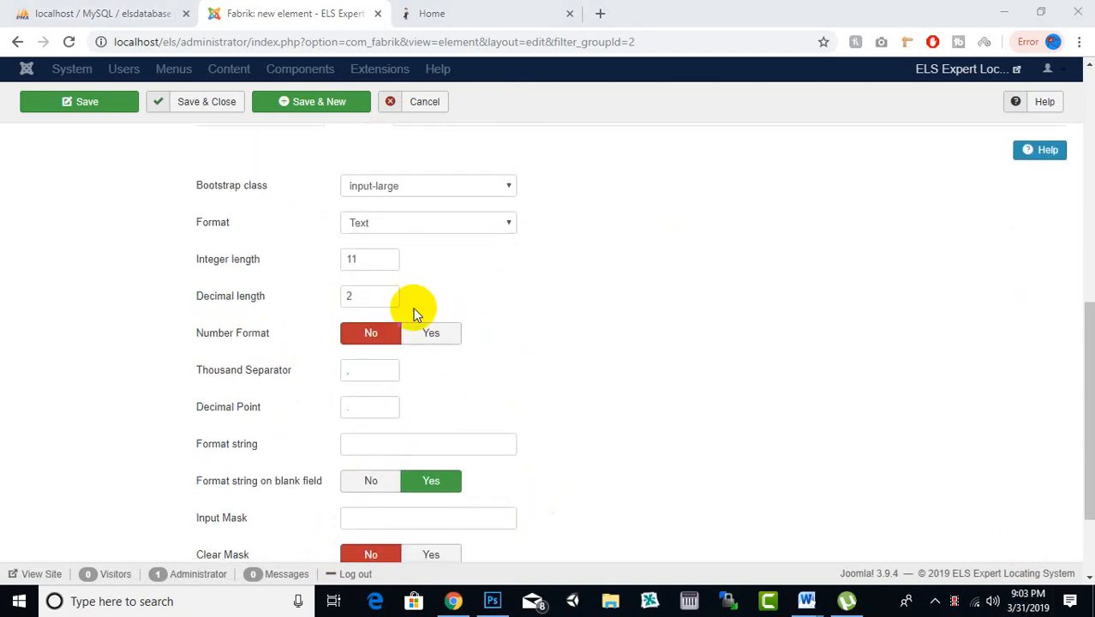
- Set the Institute Name element to show in the list view, leaving its publishing and access settings at their defaults
scroll(521, 283, "up", 10)
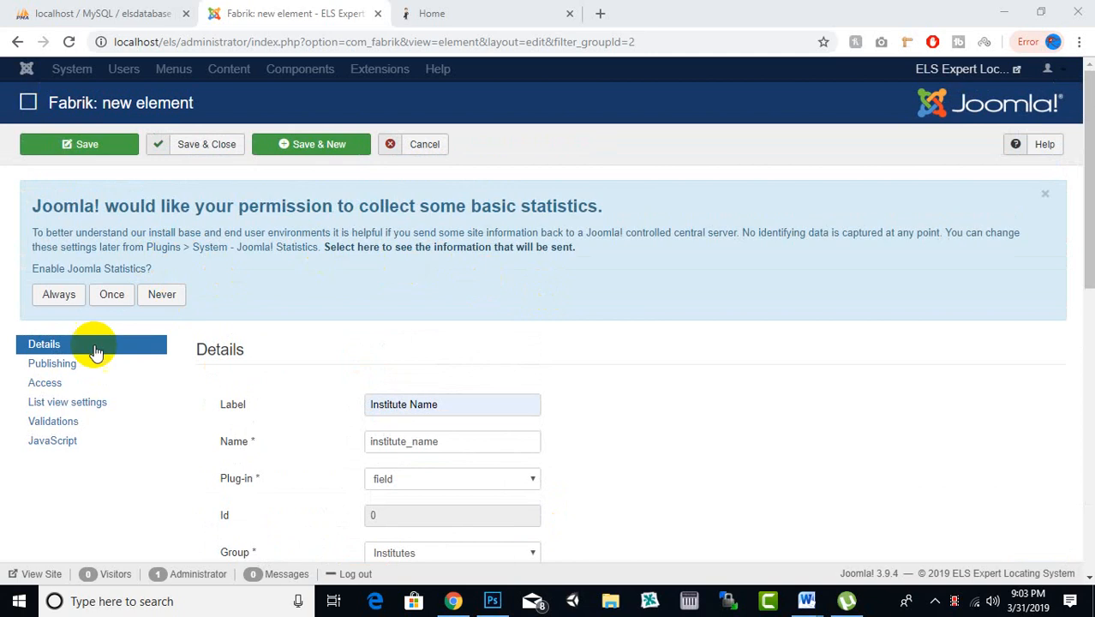
left_click(38, 383)
left_click(47, 364)
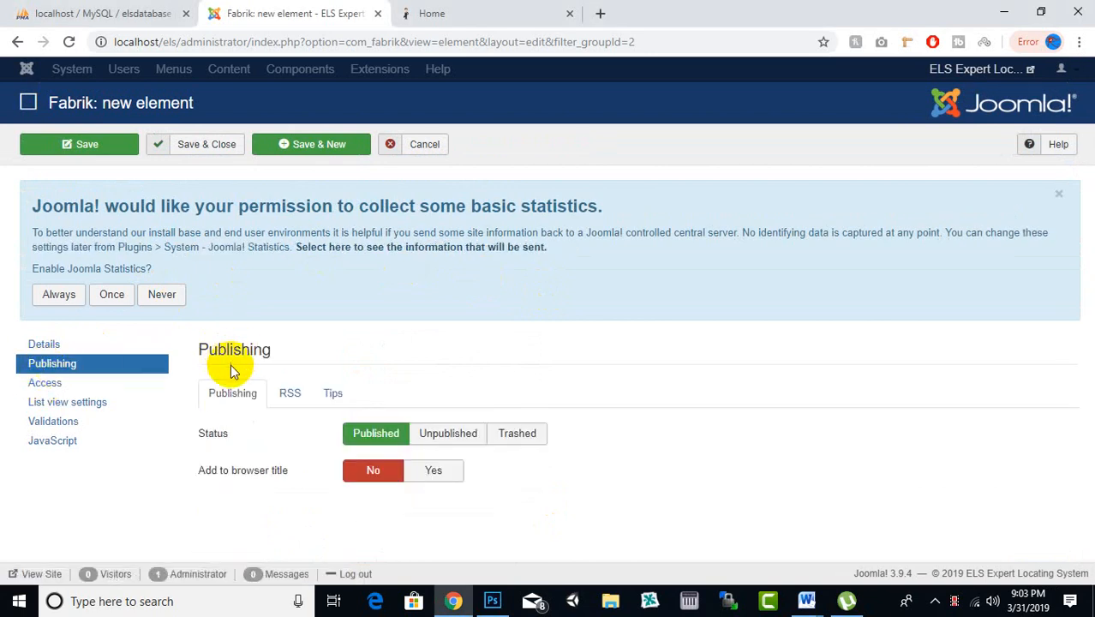
left_click(69, 383)
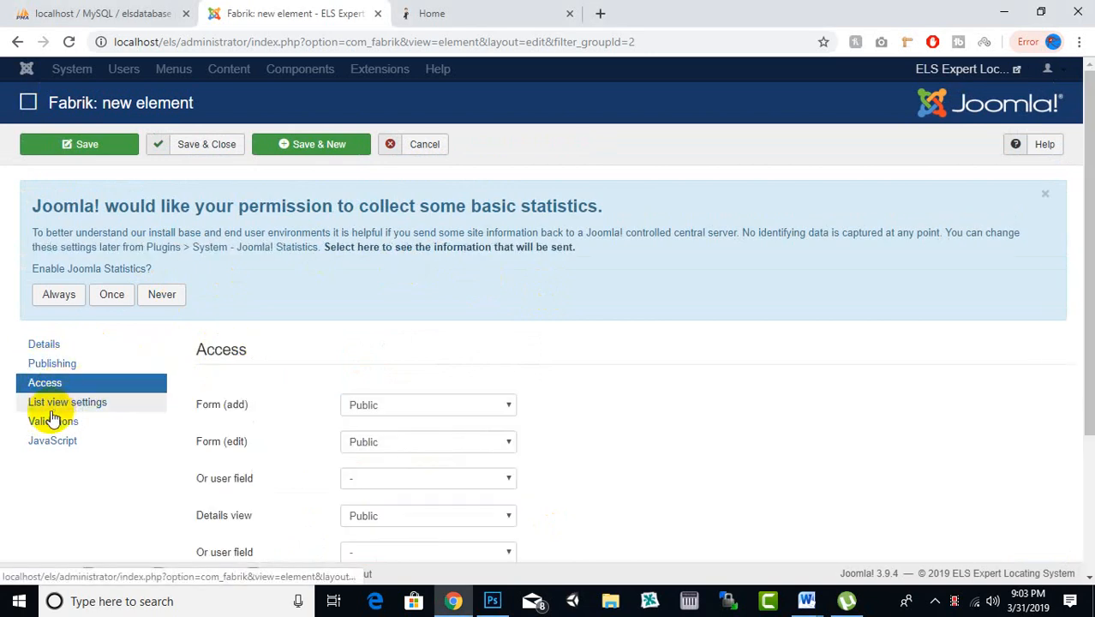
left_click(81, 405)
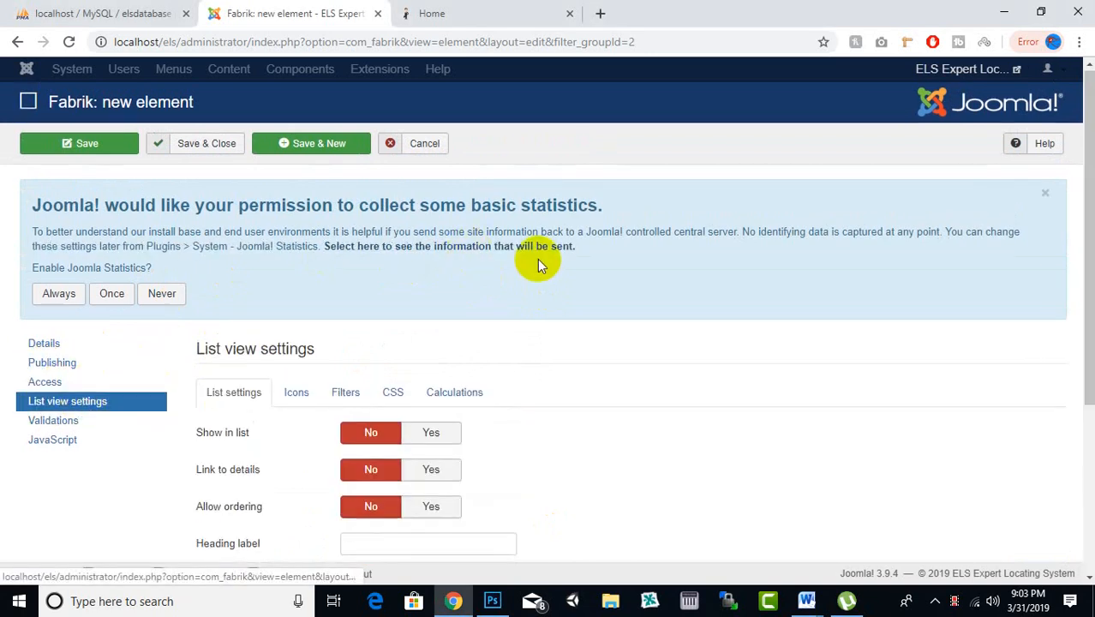
scroll(538, 259, "down", 2)
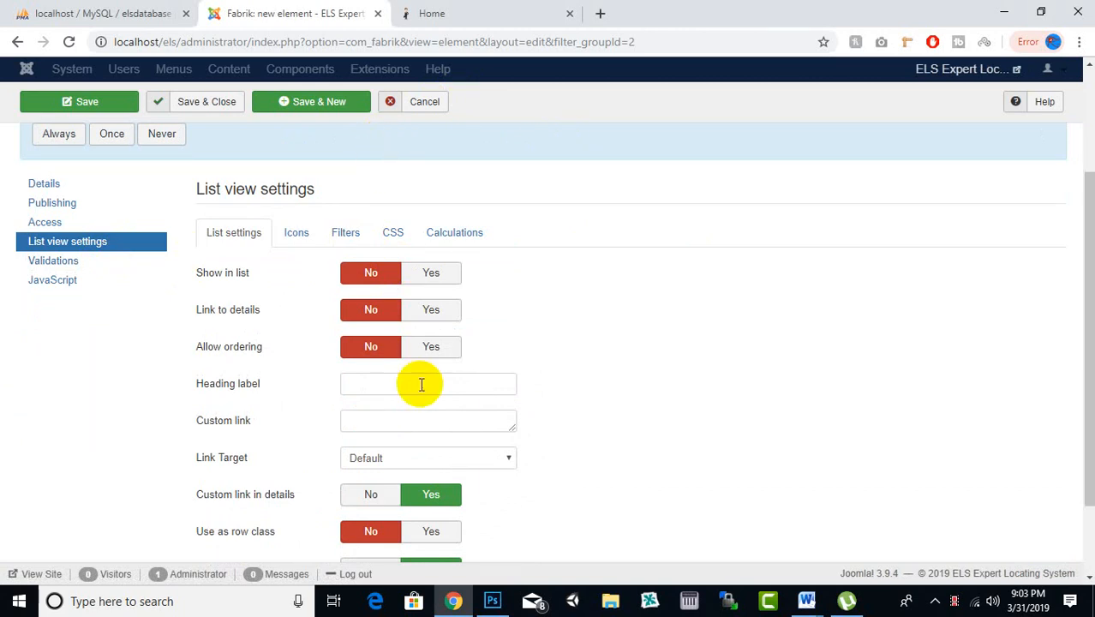
left_click(372, 313)
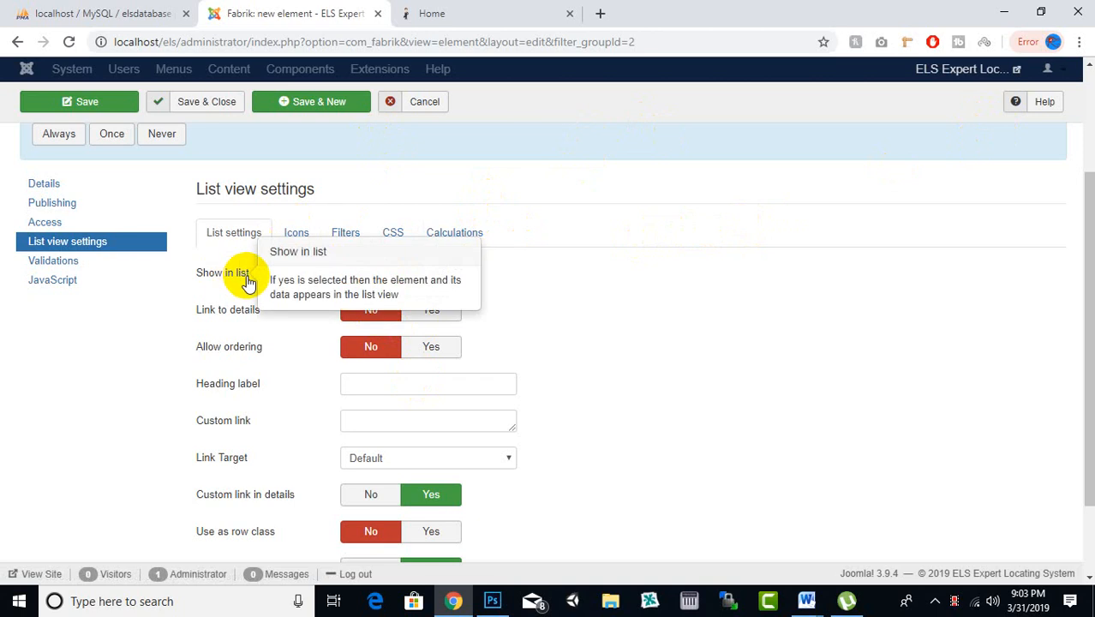
left_click(438, 274)
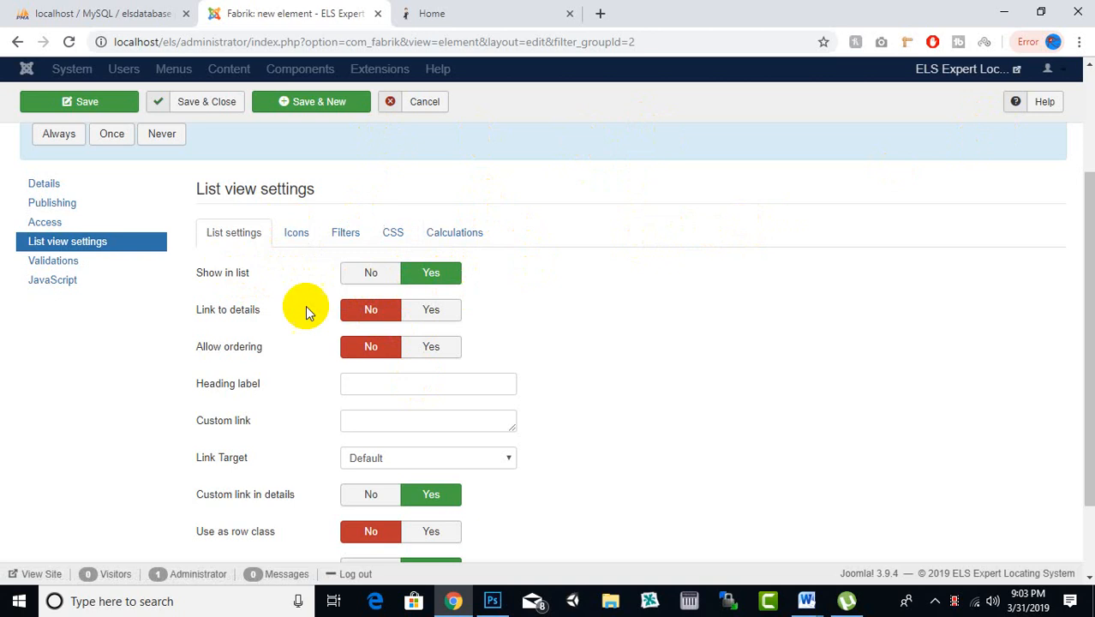
left_click(433, 287)
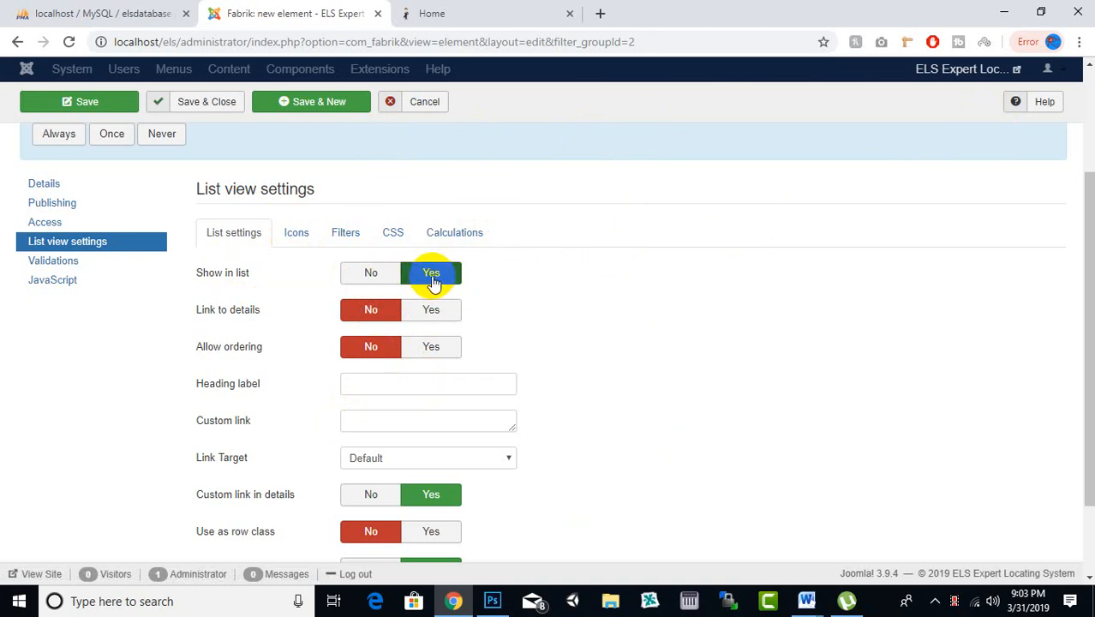
left_click(365, 276)
left_click(431, 274)
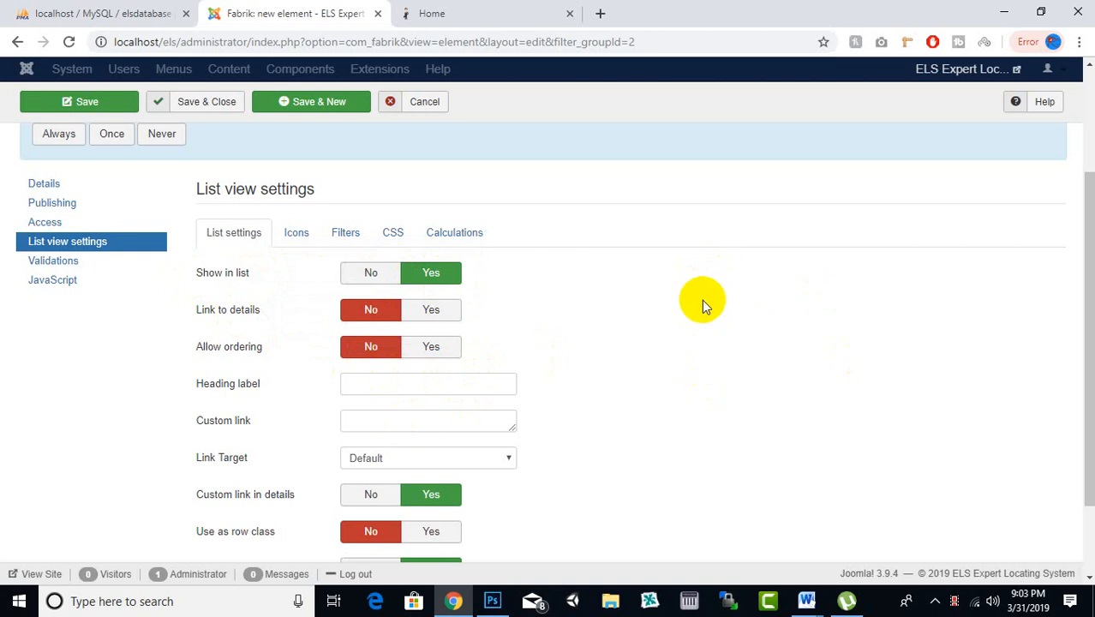
- Review the element's remaining list view settings, including the icon and filter options
scroll(702, 301, "down", 2)
scroll(716, 290, "up", 5)
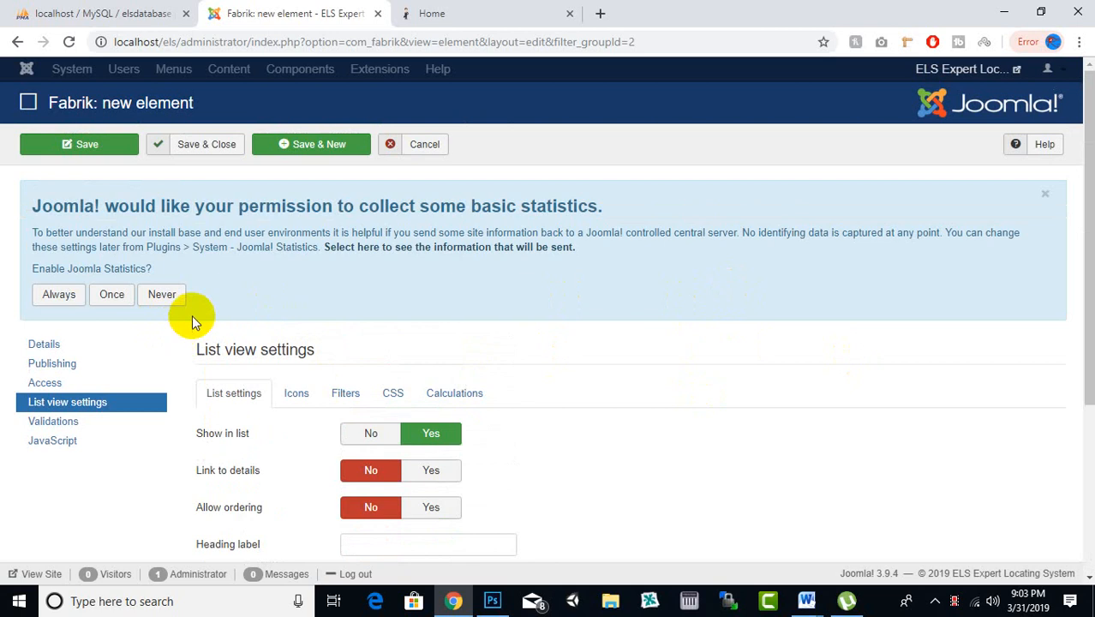
left_click(312, 400)
left_click(336, 399)
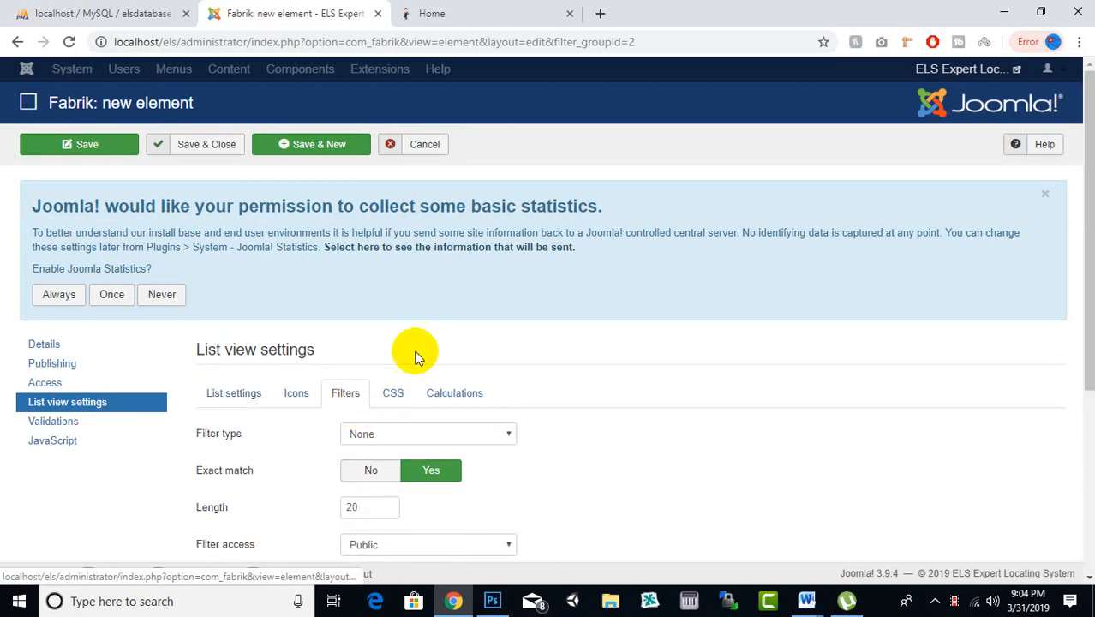
scroll(437, 338, "down", 1)
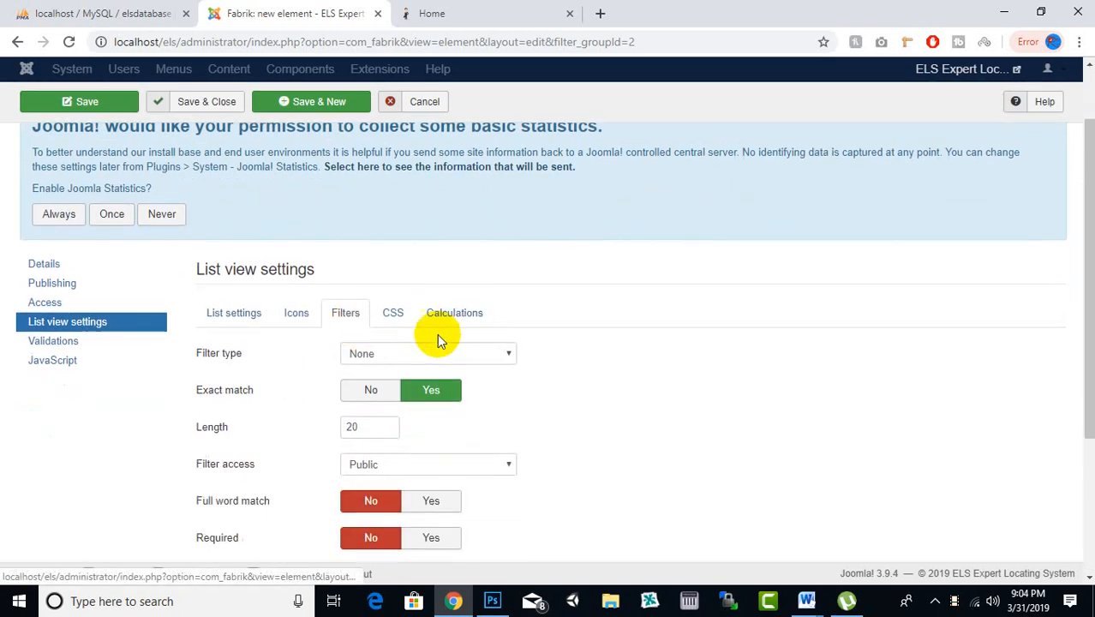
left_click(256, 319)
left_click(349, 310)
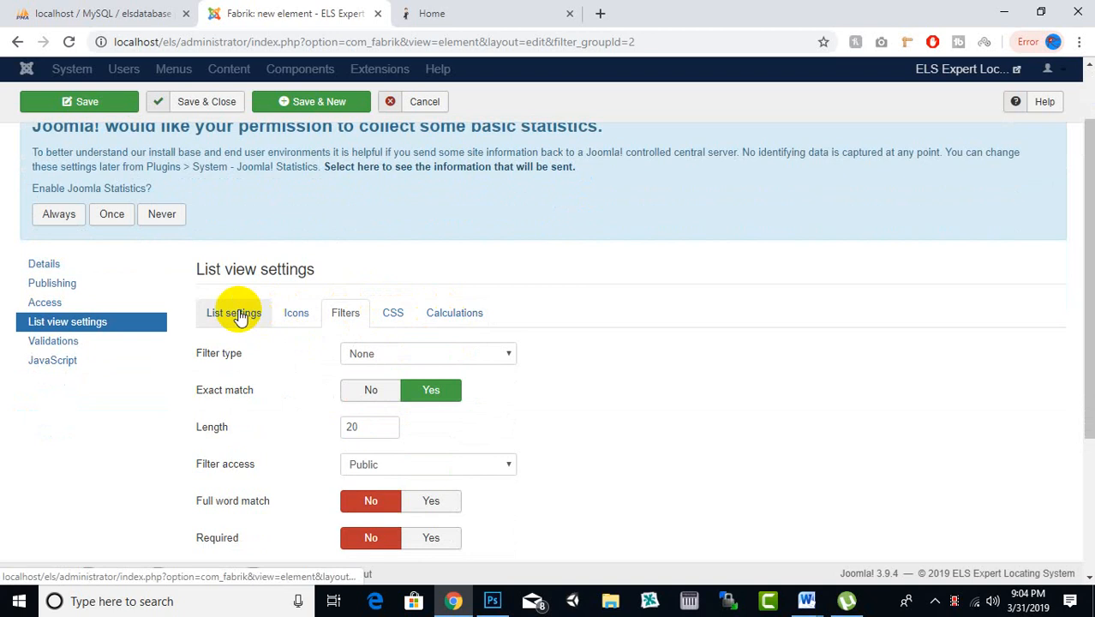
left_click(240, 315)
scroll(286, 193, "up", 1)
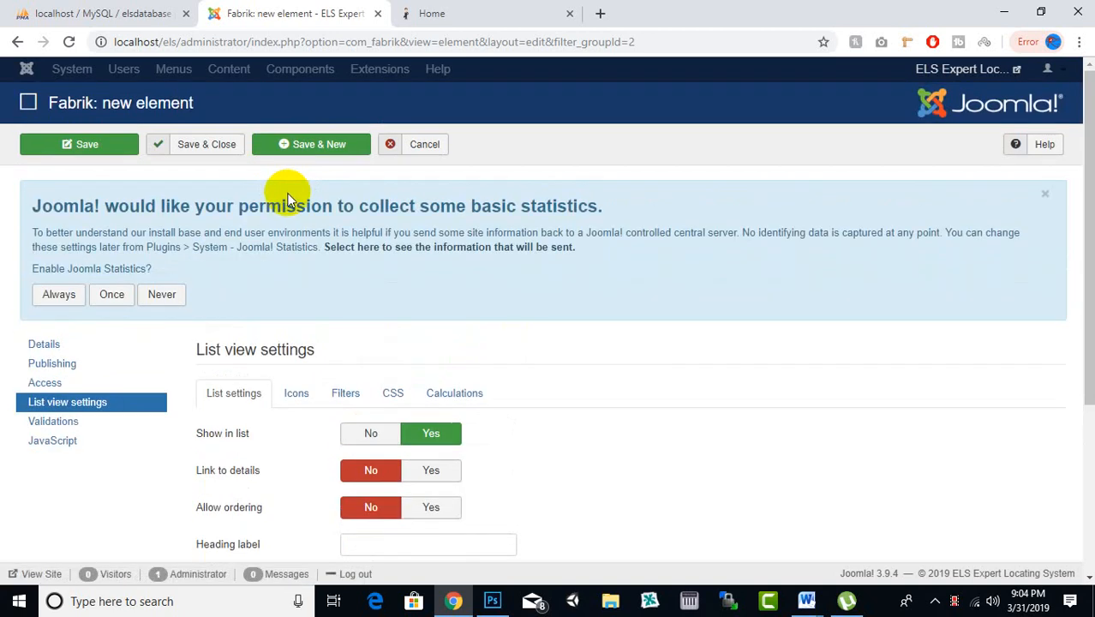
- Save the Institute Name element and start another new element in the Institutes group
left_click(79, 147)
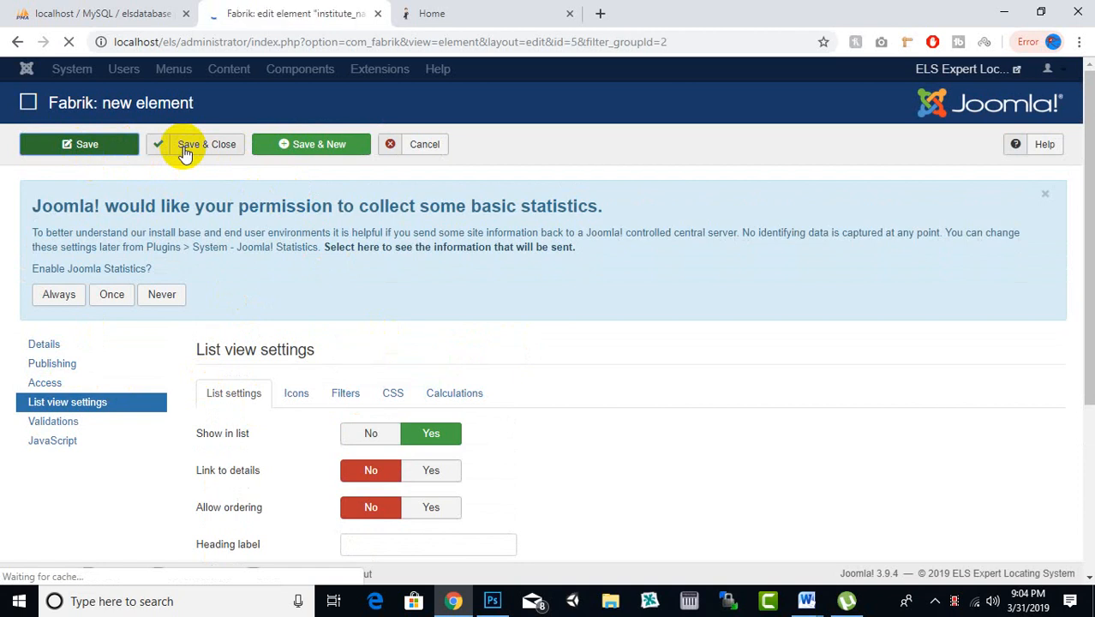
left_click(290, 146)
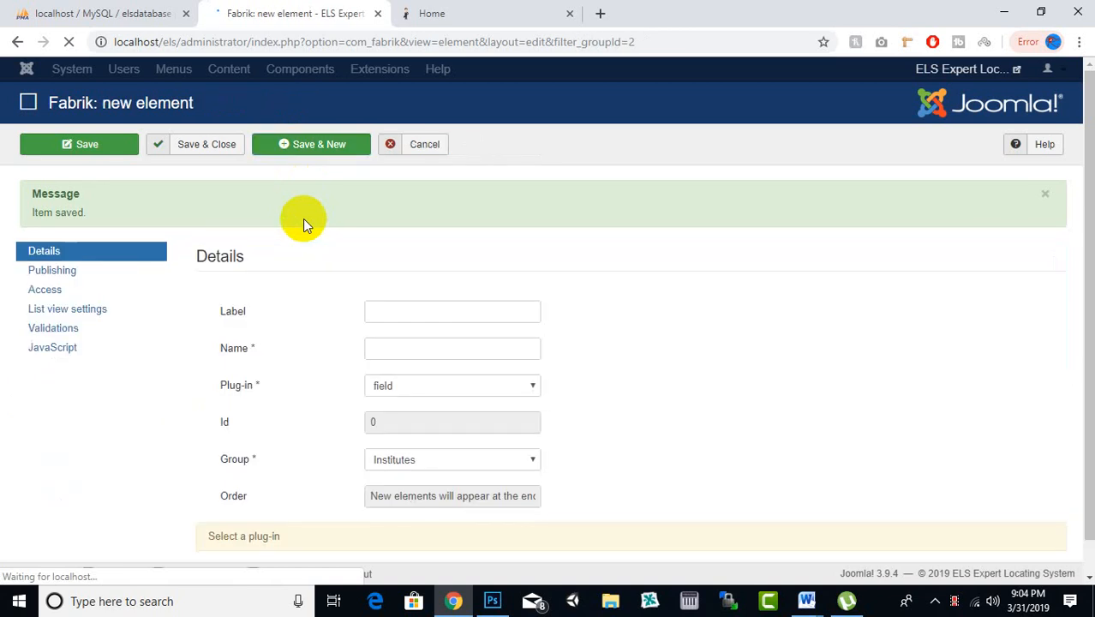
- Label the new Institutes element "City"
scroll(420, 377, "down", 2)
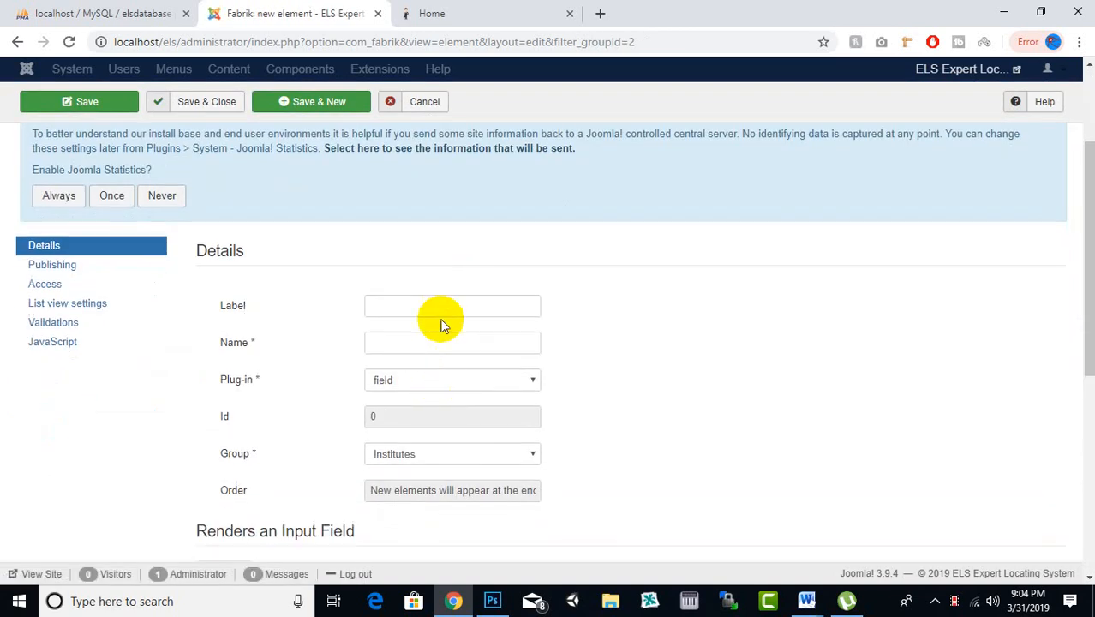
left_click(441, 307)
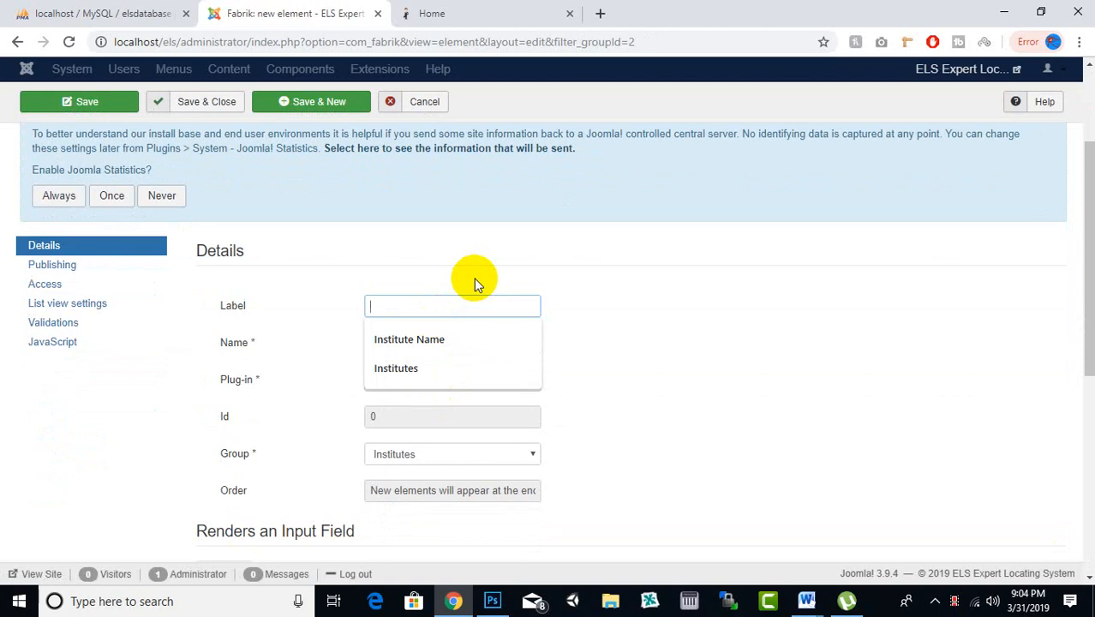
type("City")
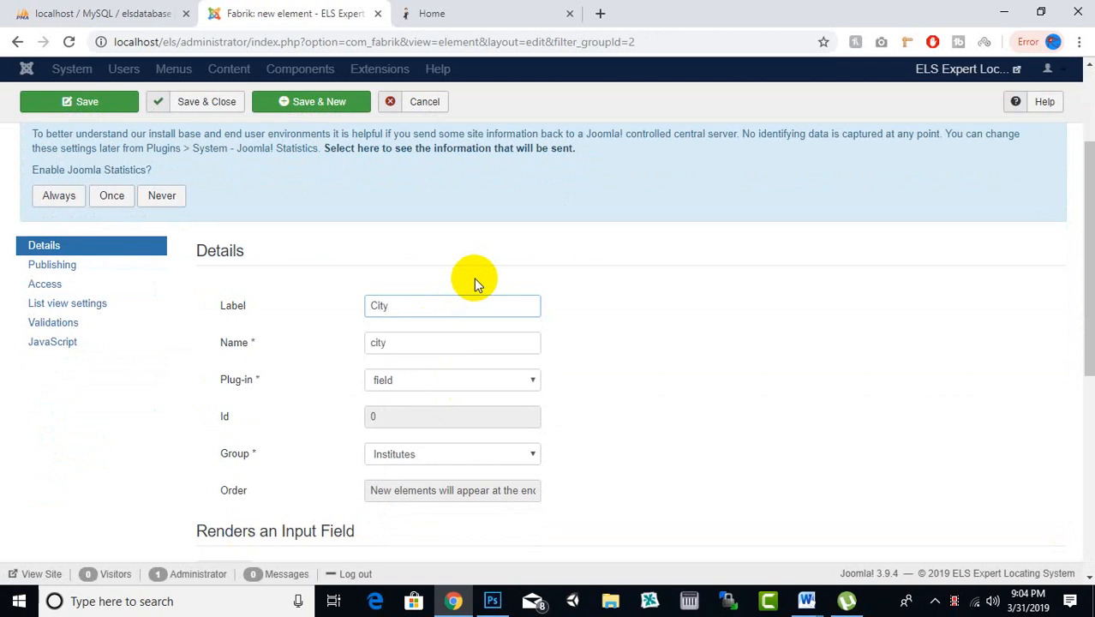
left_click(472, 279)
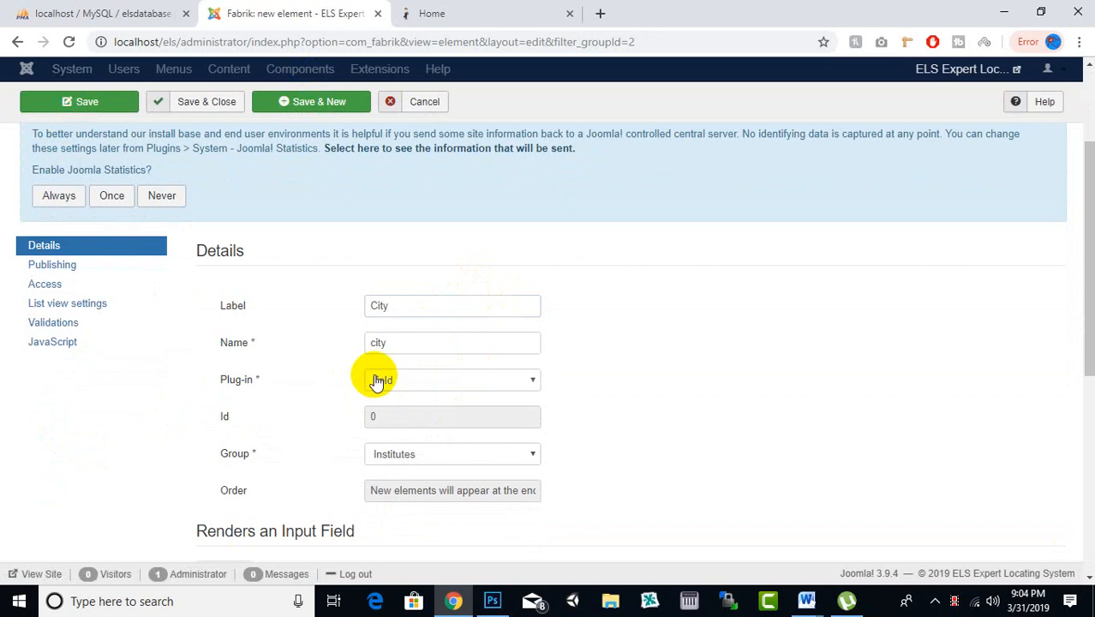
- Check the City element's advanced and formatting options, set it to show in the list view, and save it with another new element started
scroll(374, 374, "down", 4)
left_click(290, 256)
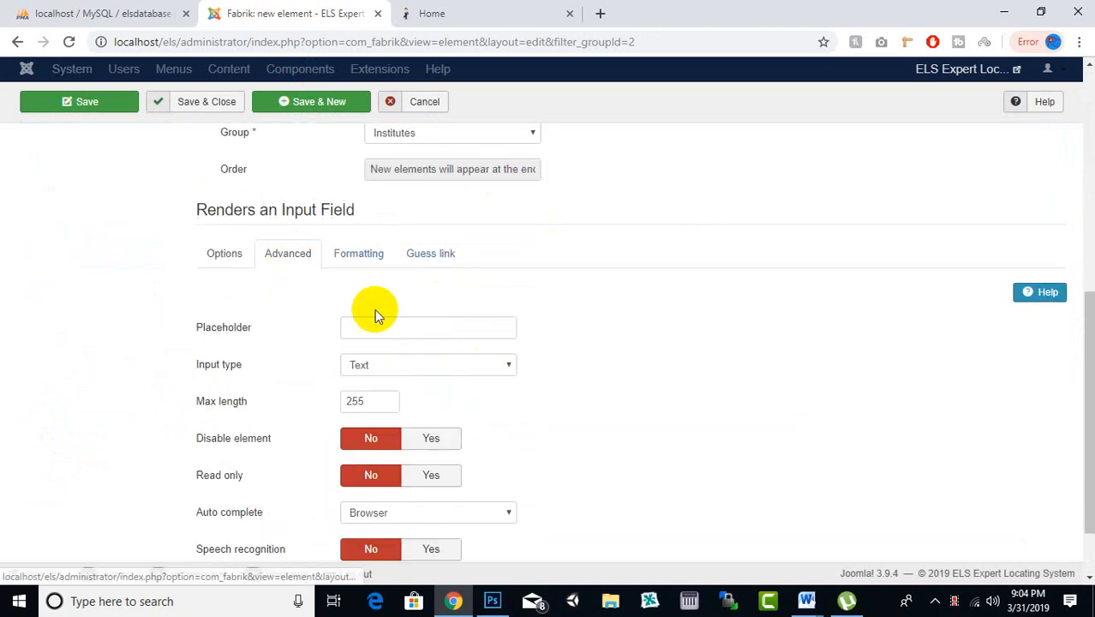
left_click(378, 258)
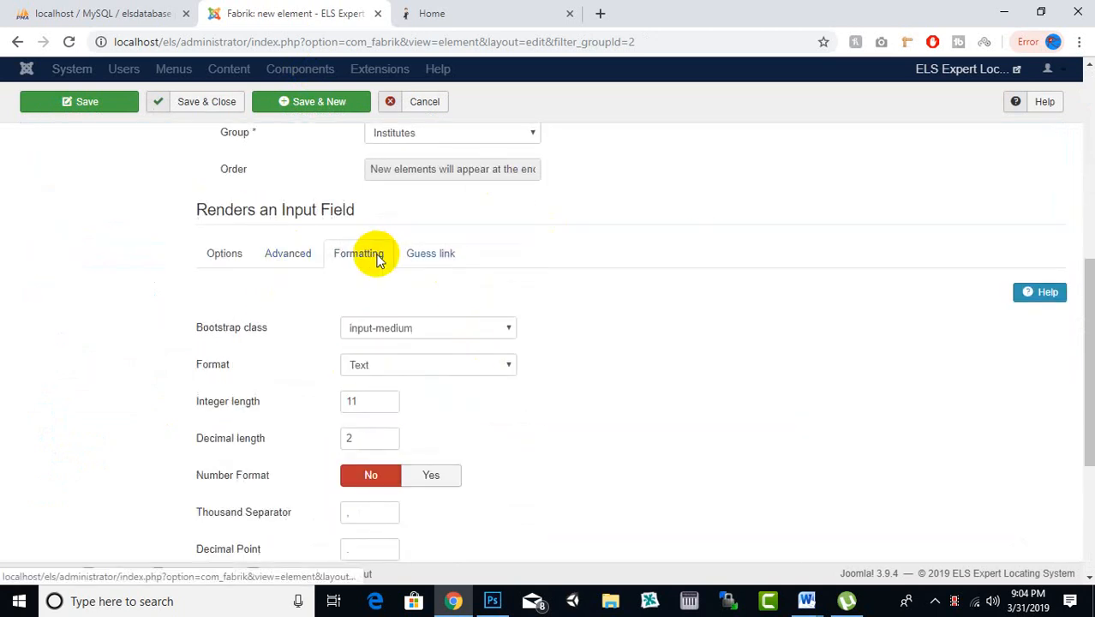
left_click(434, 332)
left_click(415, 107)
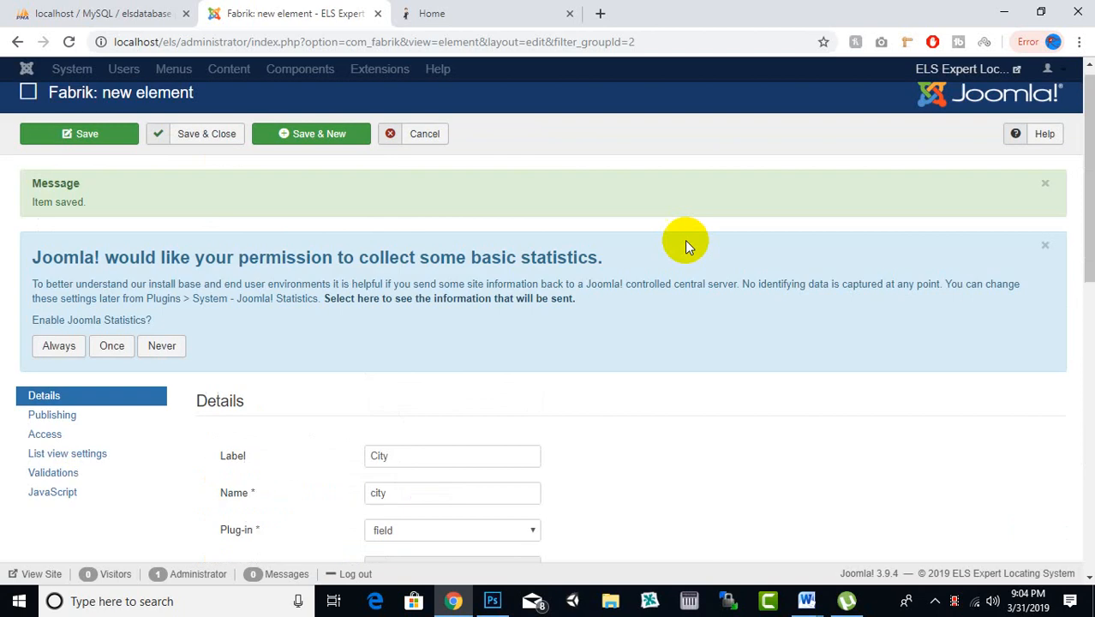
left_click(57, 464)
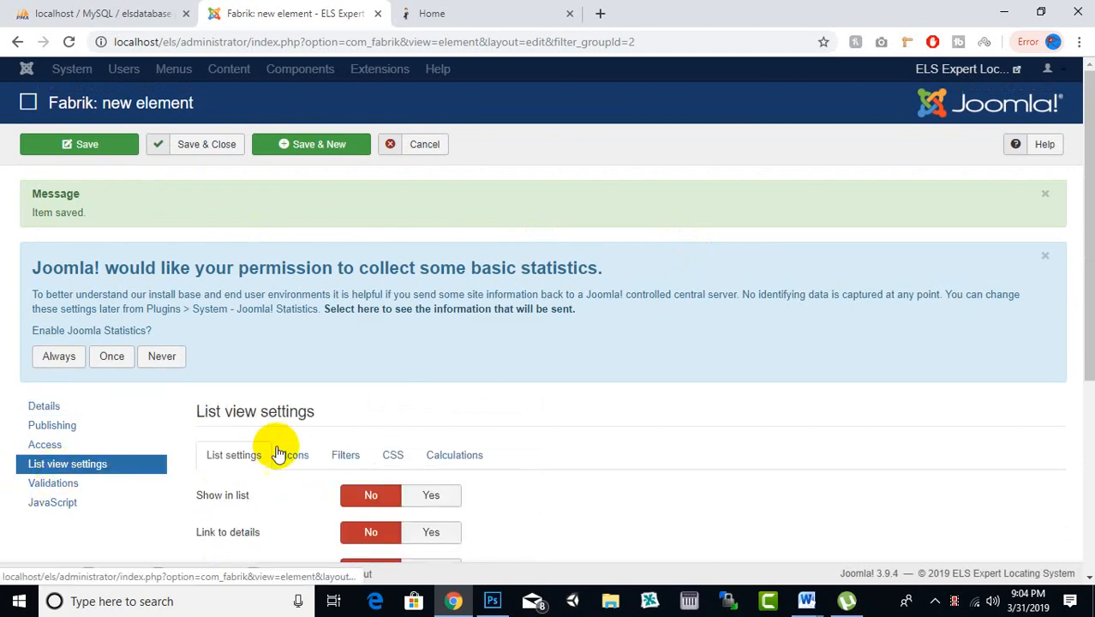
left_click(427, 496)
left_click(305, 151)
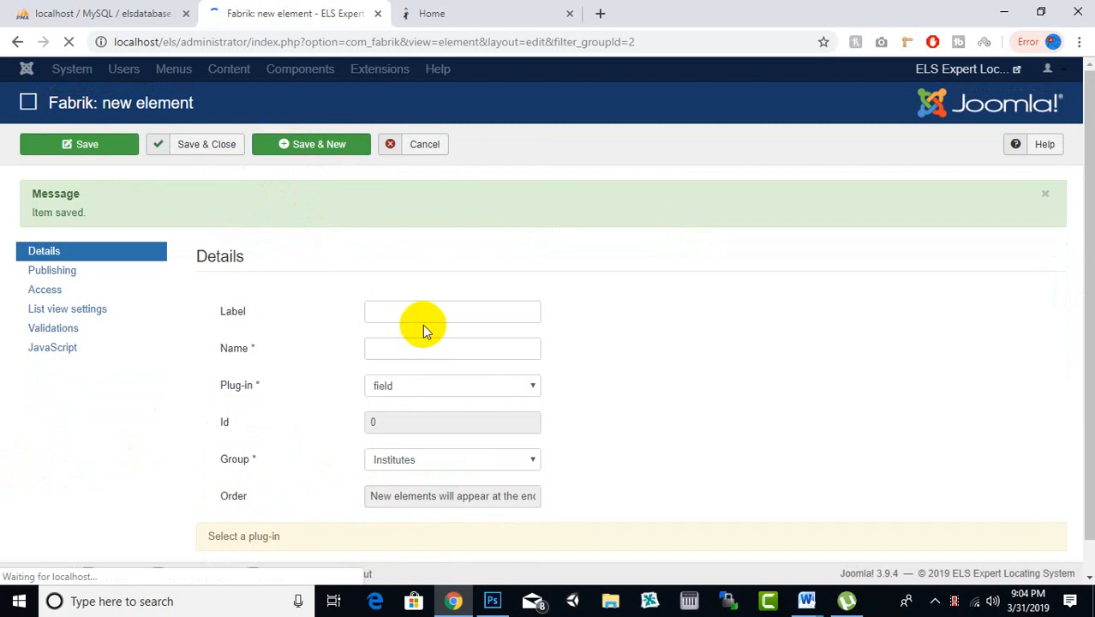
- Discard the blank new element and return to the Fabrik elements list
left_click(418, 470)
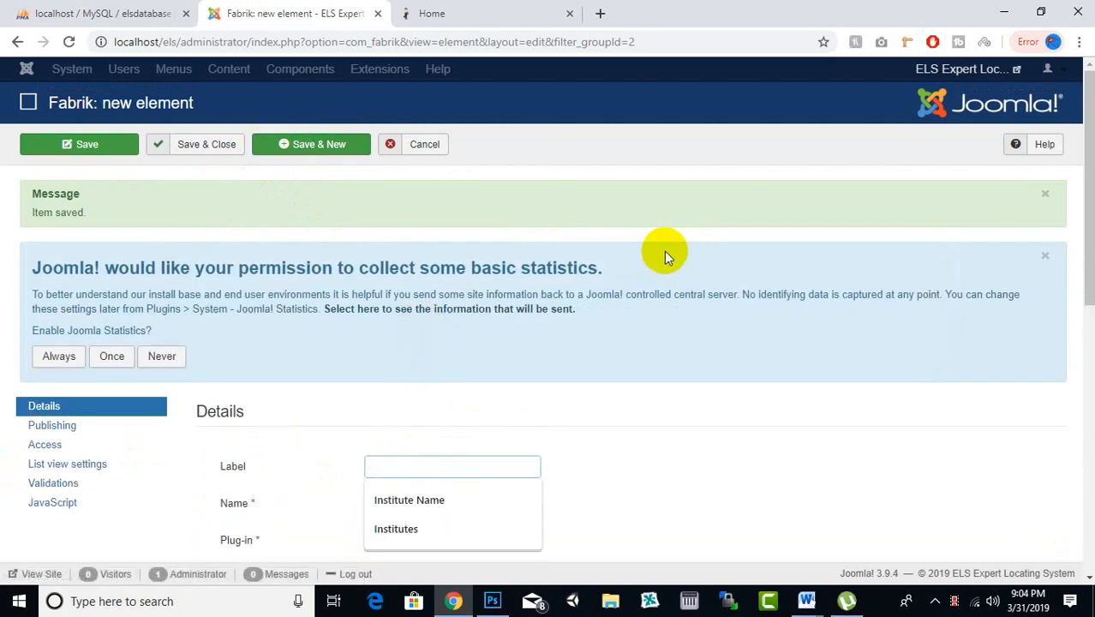
scroll(665, 252, "down", 2)
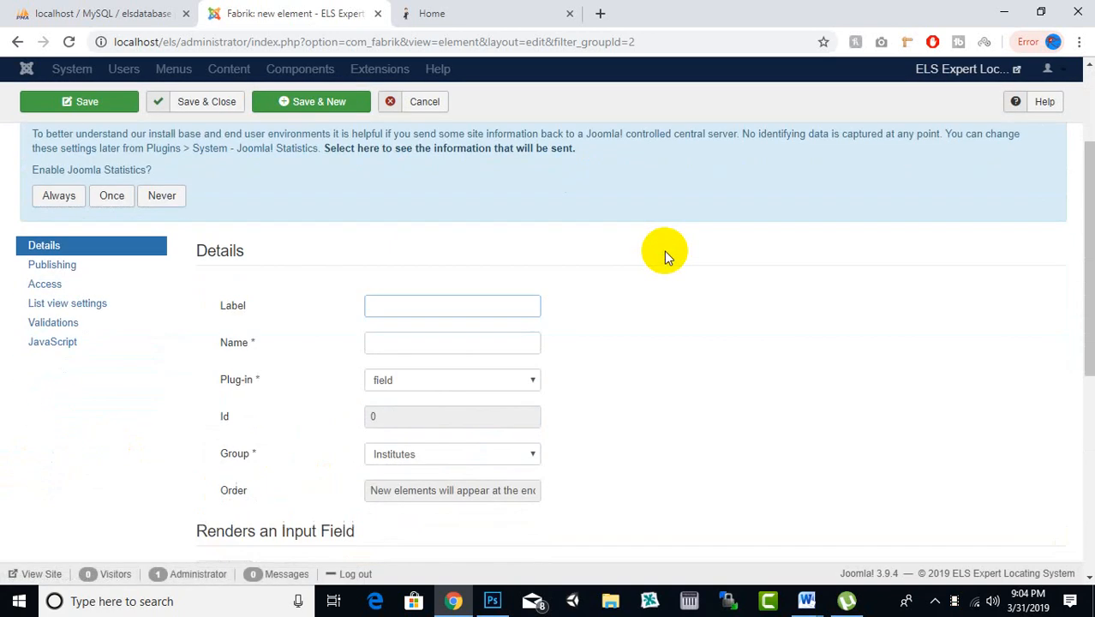
left_click(467, 311)
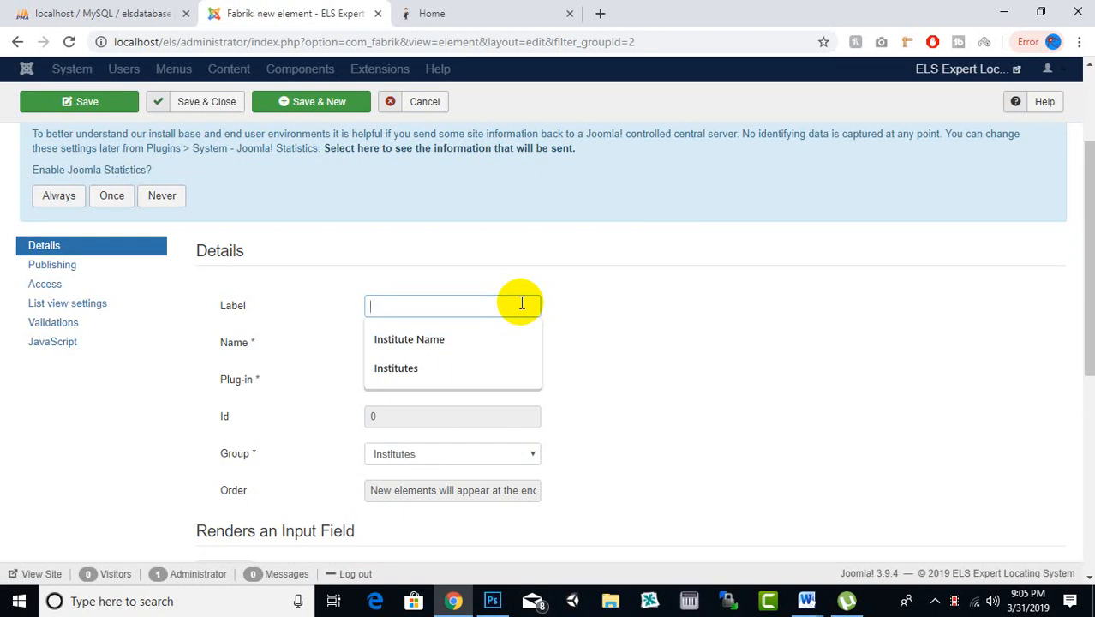
left_click(423, 240)
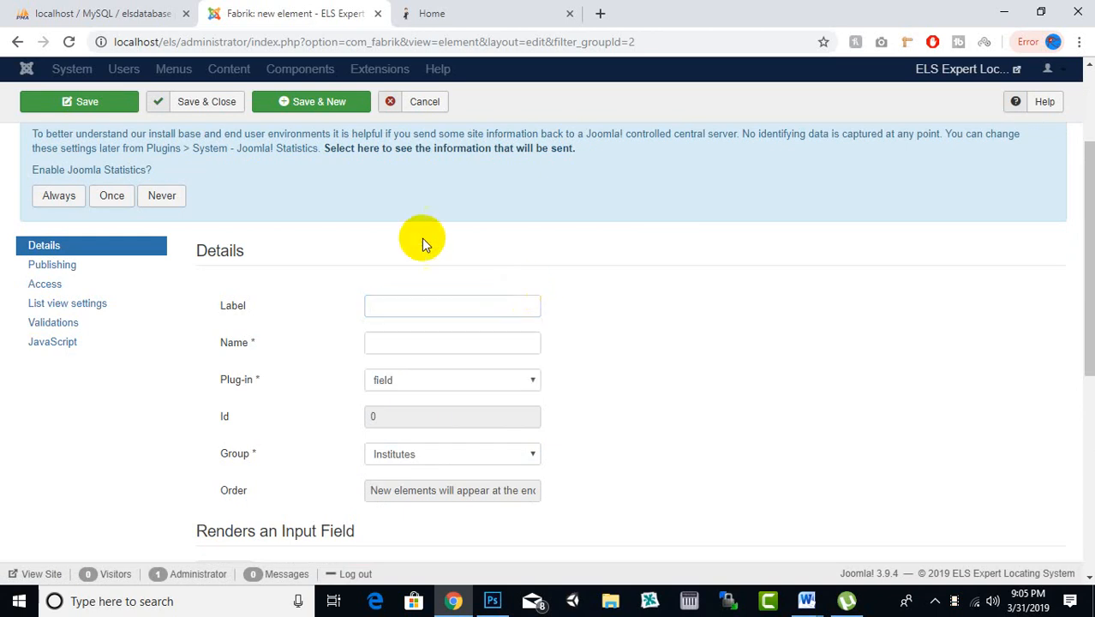
left_click(424, 102)
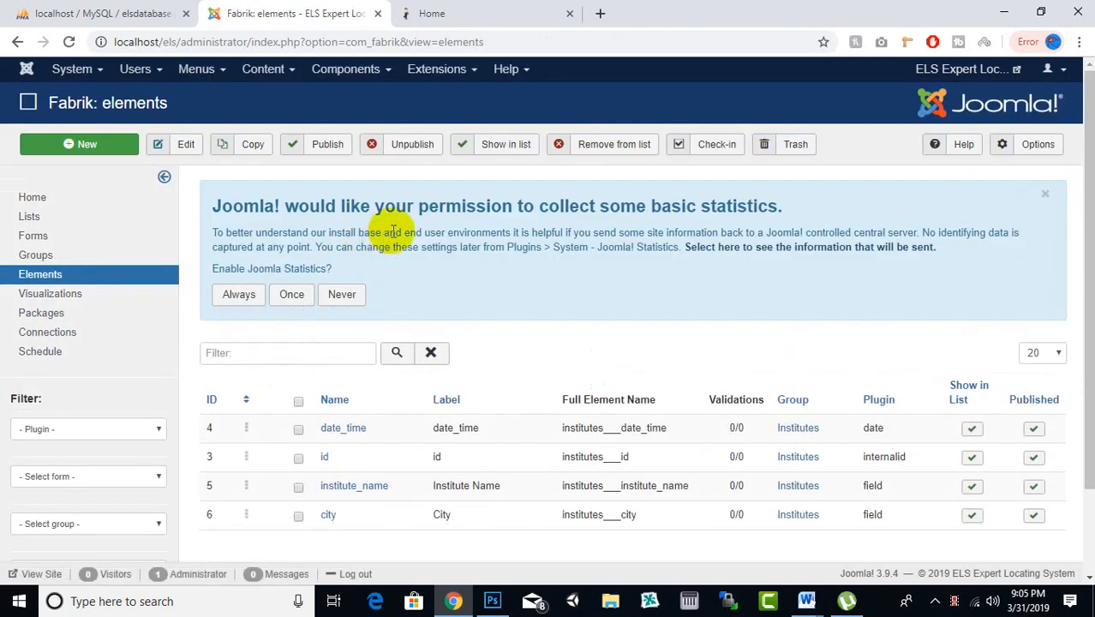
- Examine the Institutes elements list, comparing the default date_time and id elements with the added institute_name and city elements
scroll(397, 246, "down", 1)
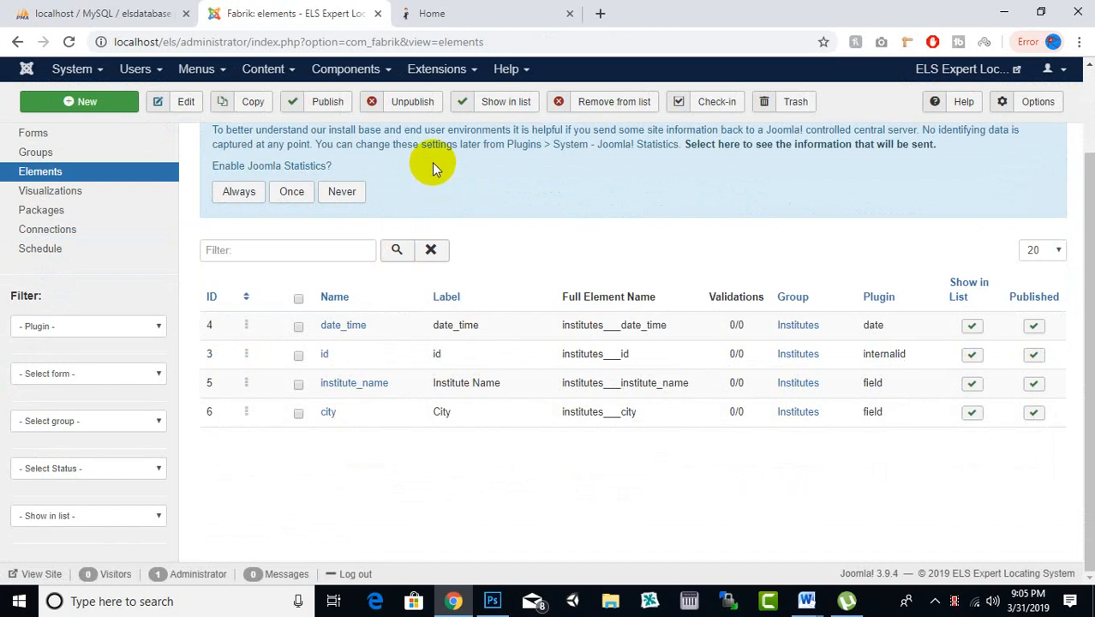
scroll(51, 180, "up", 1)
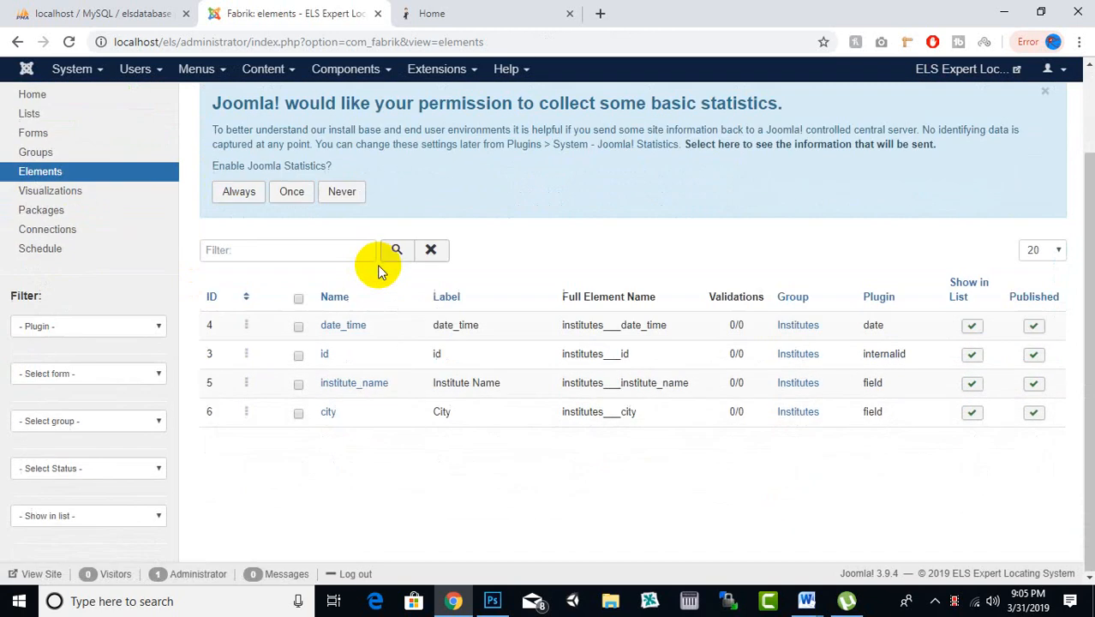
scroll(372, 261, "down", 1)
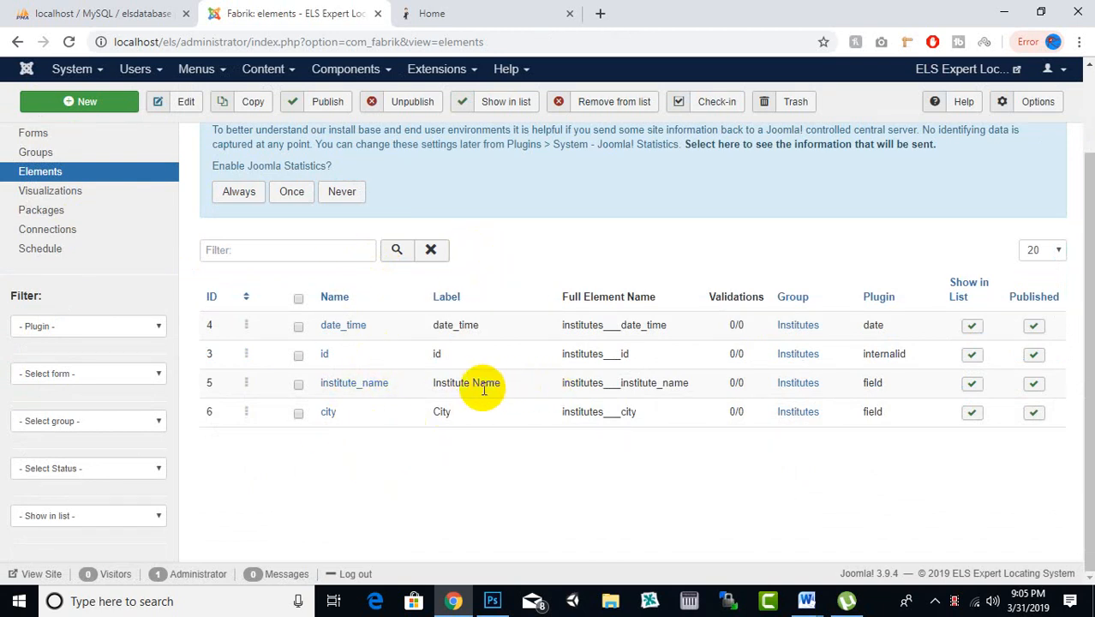
left_click(429, 451)
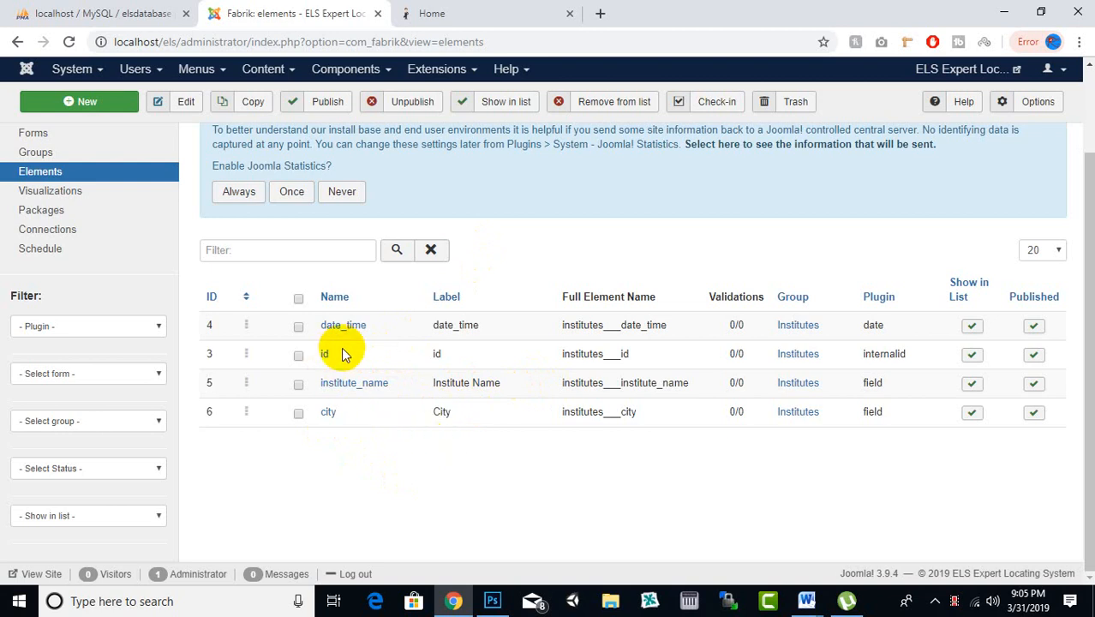
left_click_drag(340, 353, 309, 352)
left_click_drag(376, 325, 318, 324)
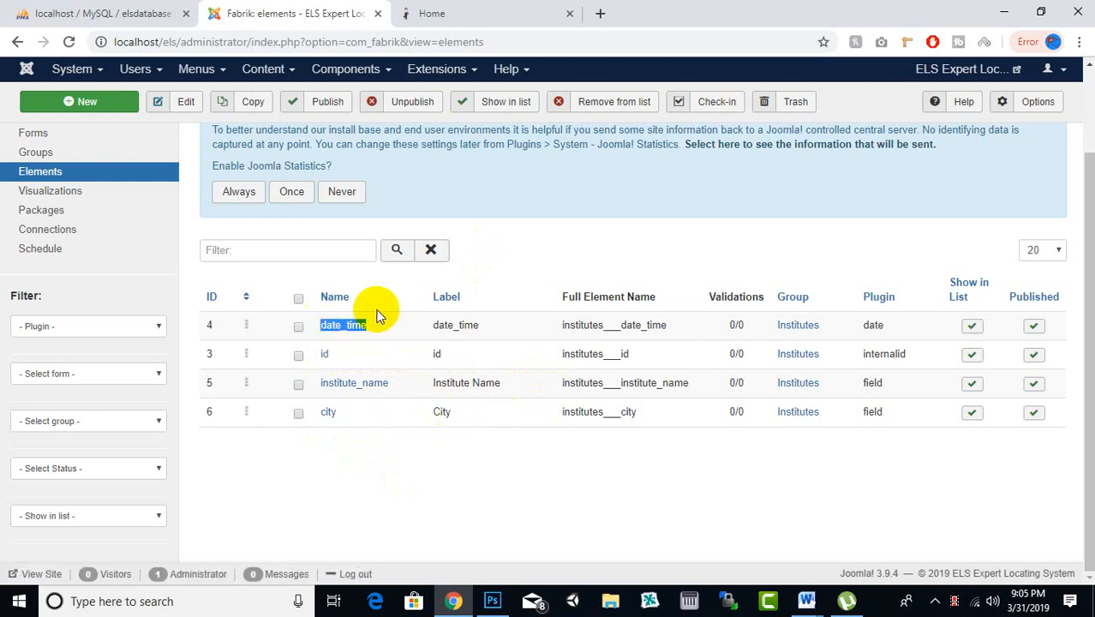
left_click(541, 269)
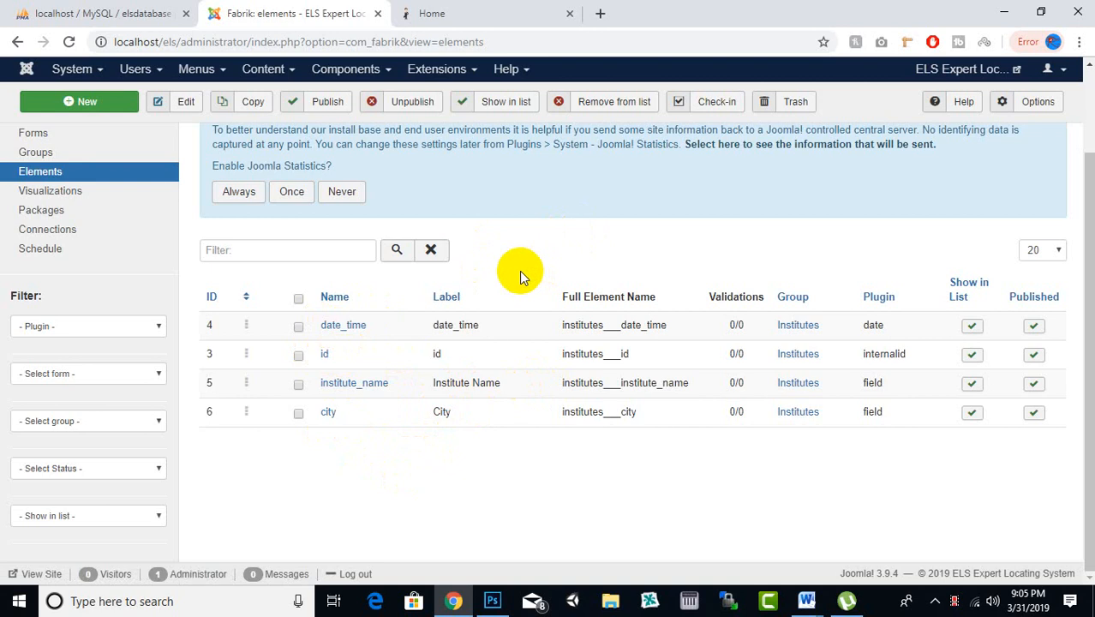
left_click(406, 333)
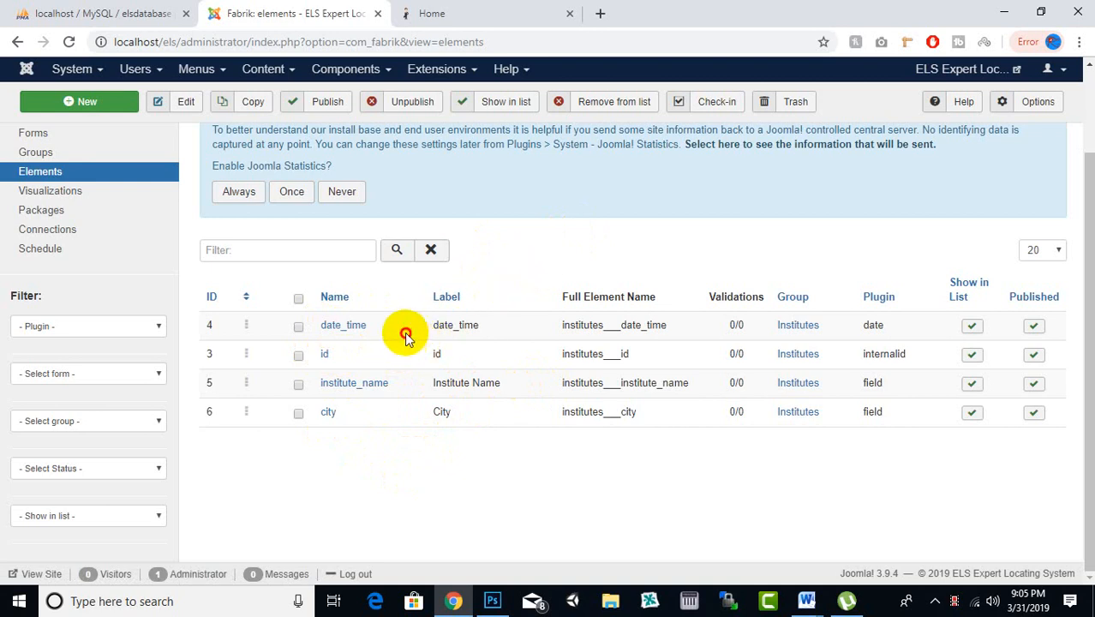
left_click_drag(406, 333, 271, 326)
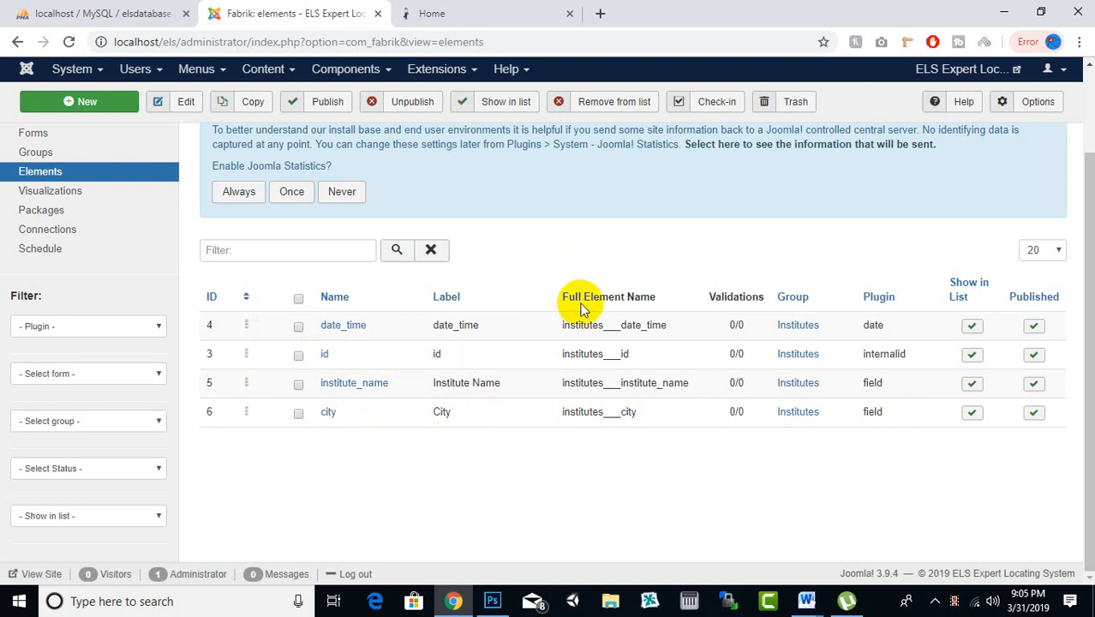
left_click_drag(455, 352, 368, 355)
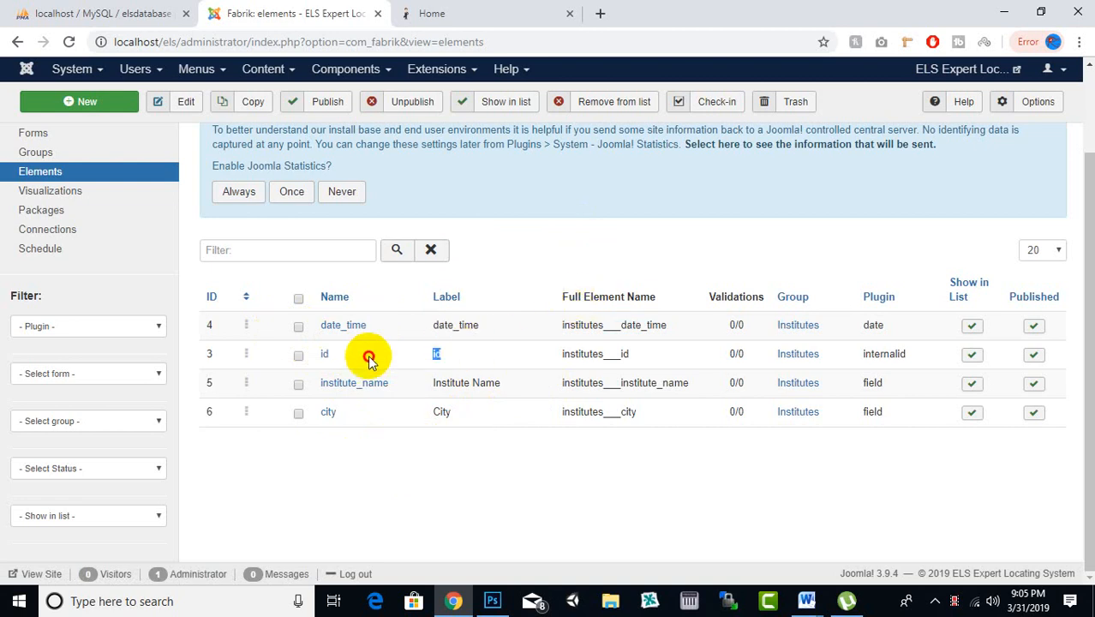
left_click(468, 355)
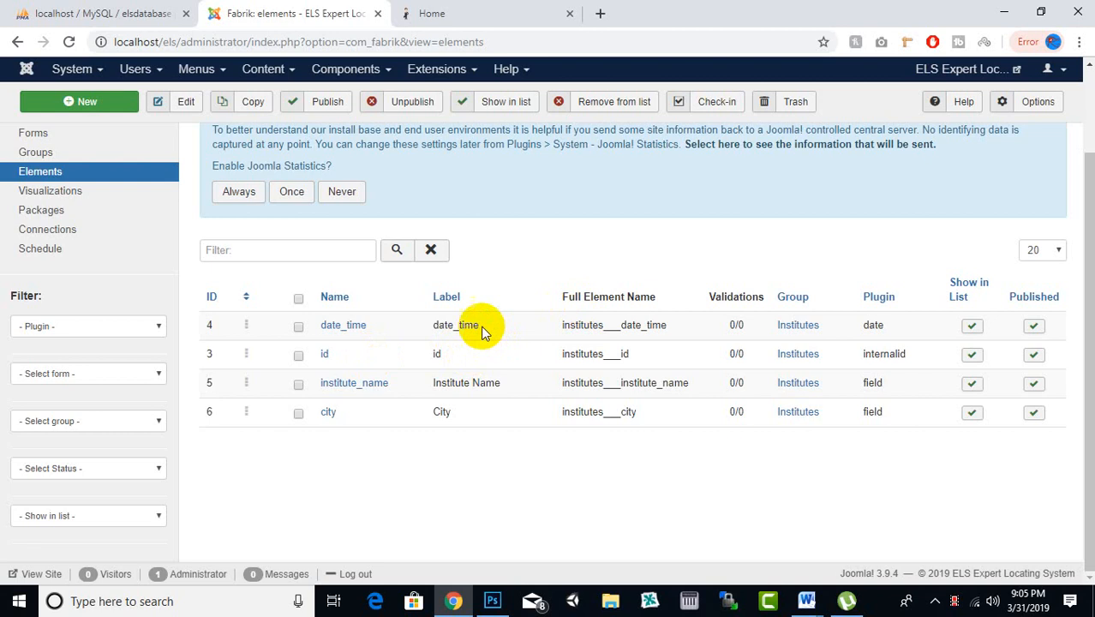
- Trash the date_time element and remove the id element from the Institutes list view
left_click(298, 327)
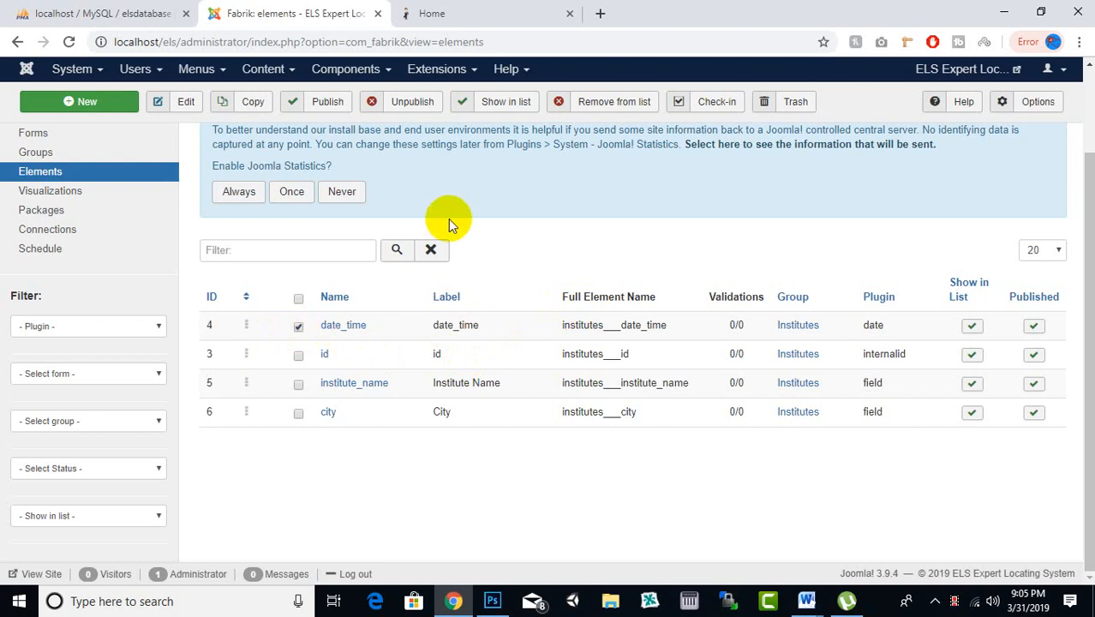
left_click(794, 103)
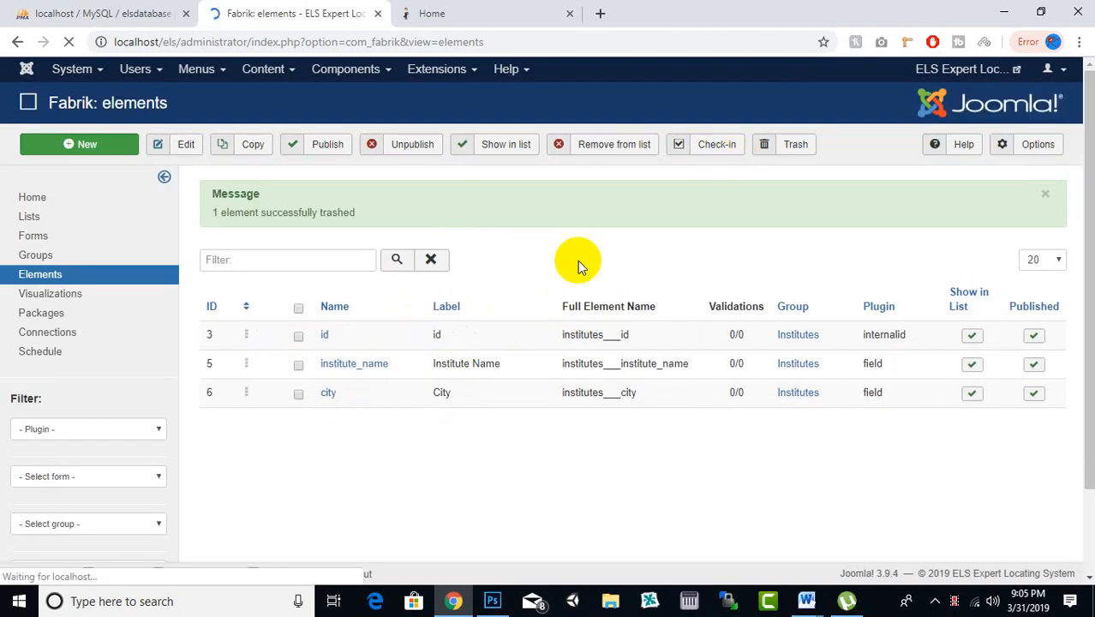
scroll(436, 384, "down", 1)
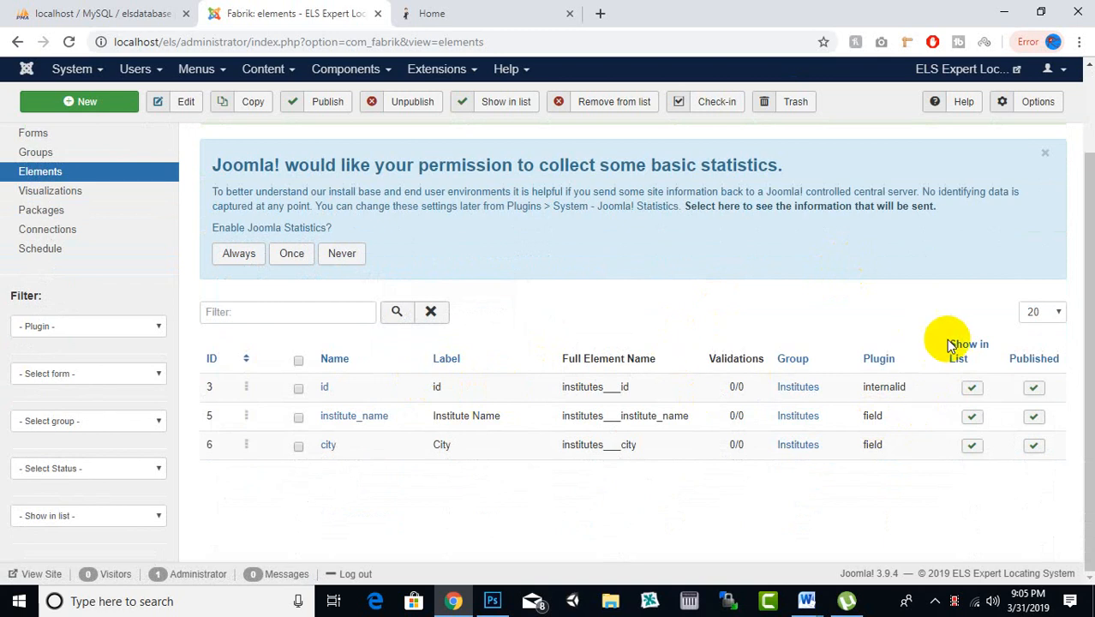
left_click(971, 391)
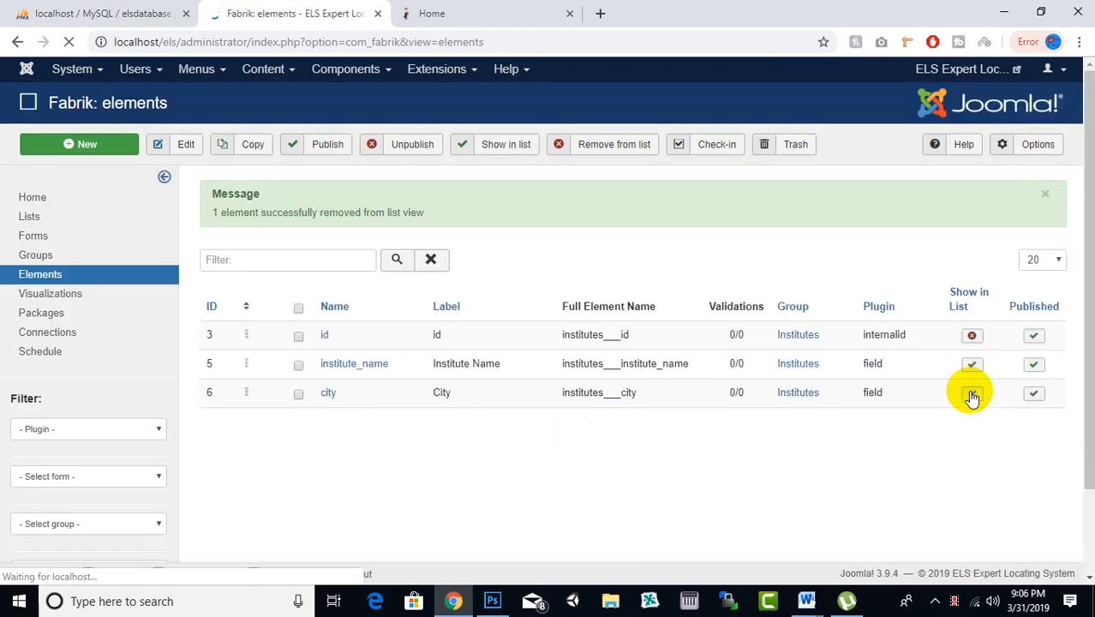
- Examine the remaining Institutes elements alongside the public Expert Locating System home page
scroll(815, 328, "down", 2)
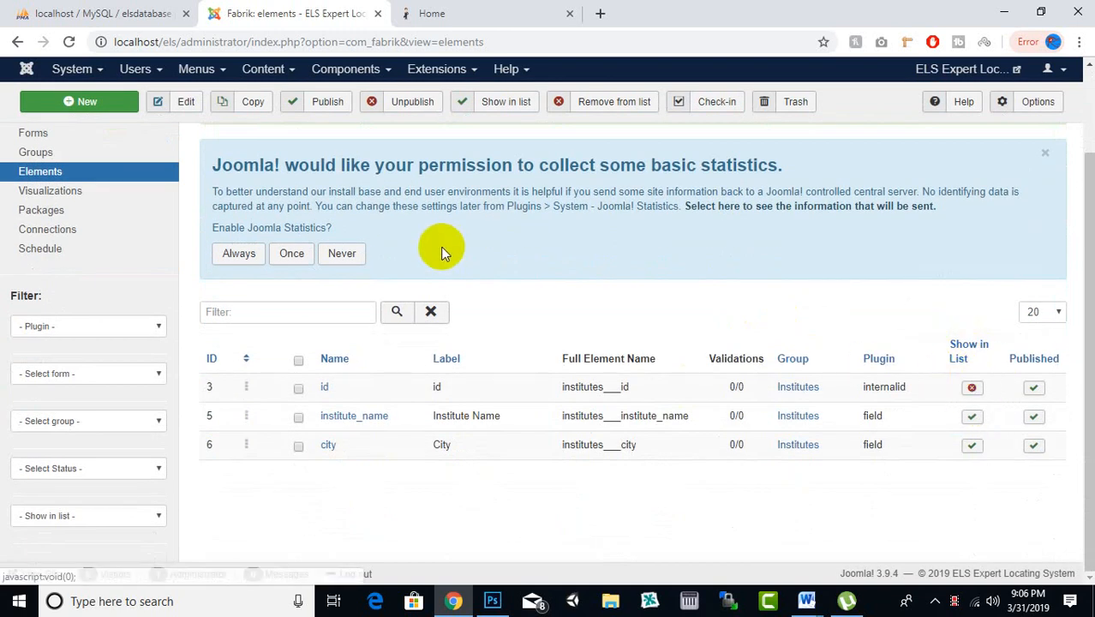
scroll(435, 238, "up", 1)
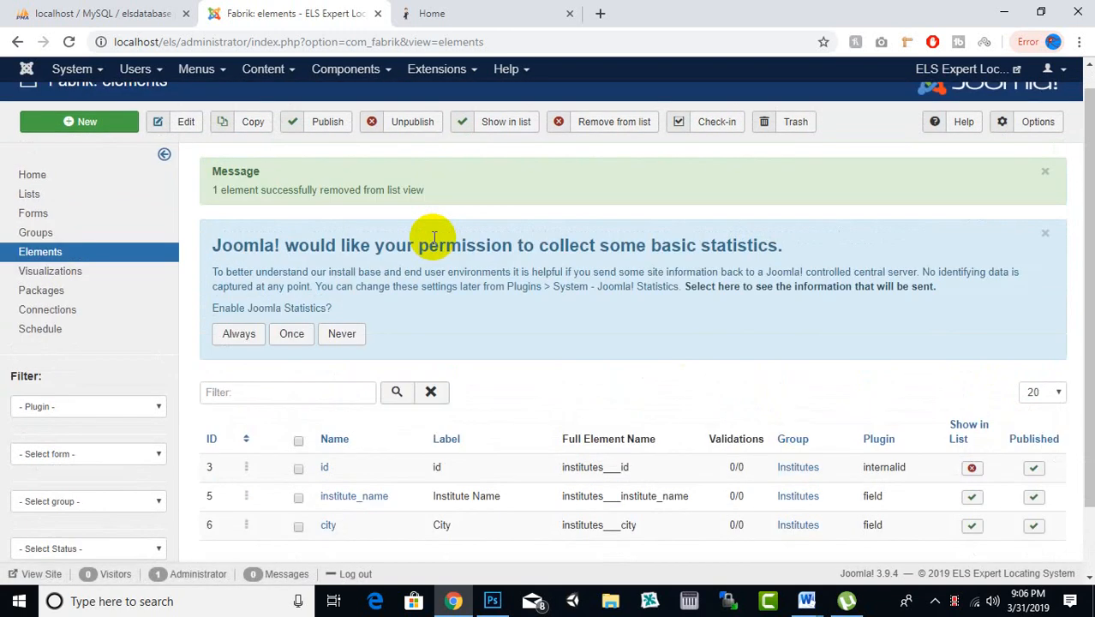
scroll(435, 237, "up", 1)
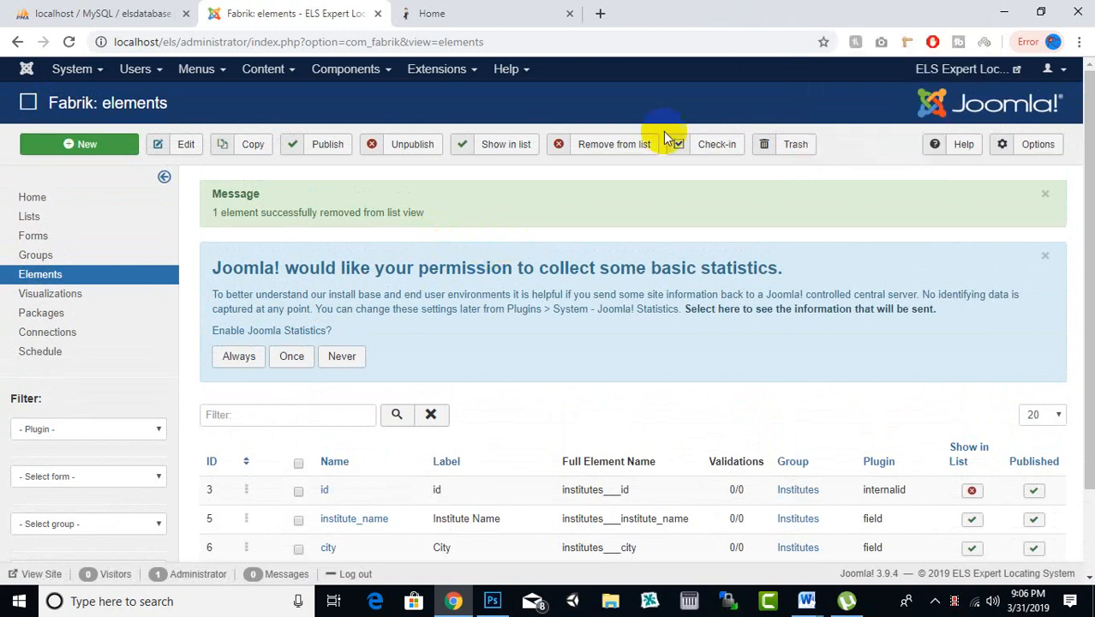
scroll(566, 261, "down", 1)
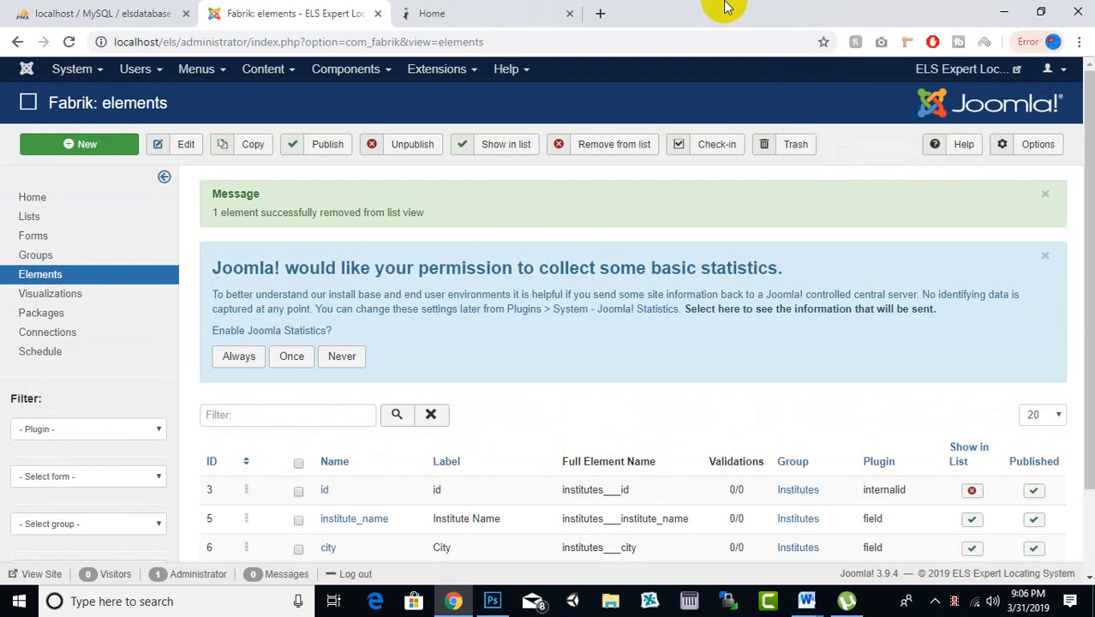
left_click(412, 11)
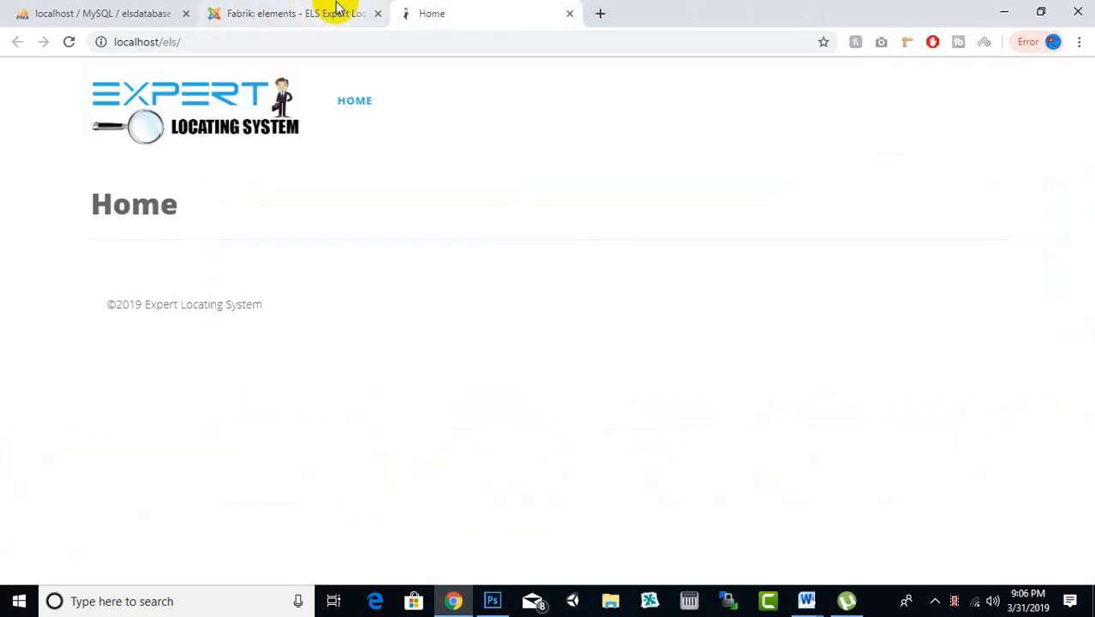
right_click(410, 10)
left_click(322, 9)
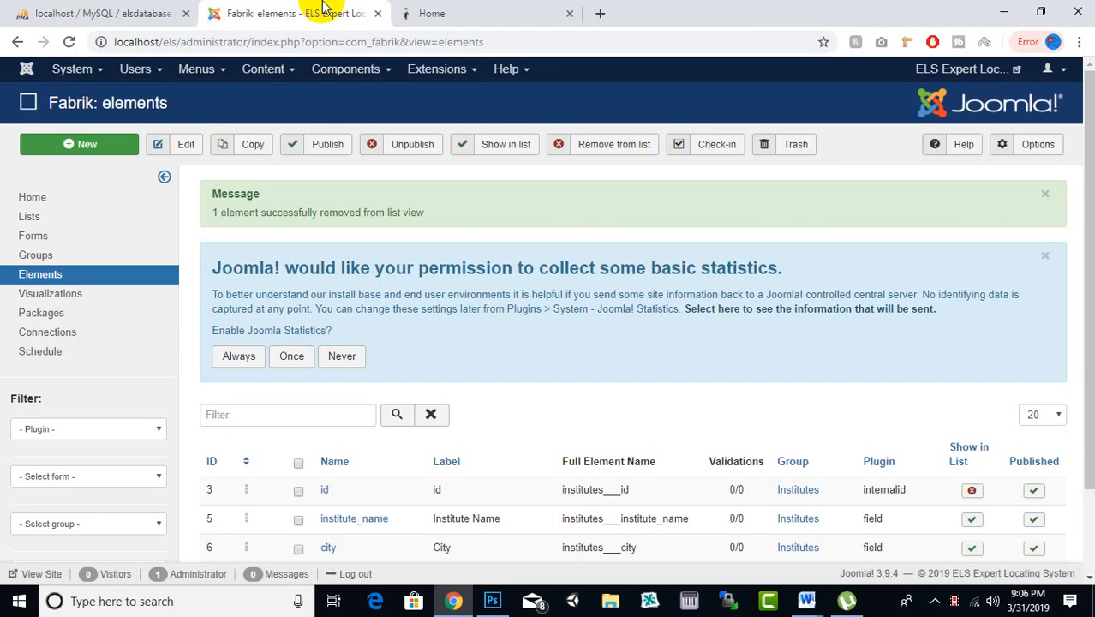
left_click(456, 17)
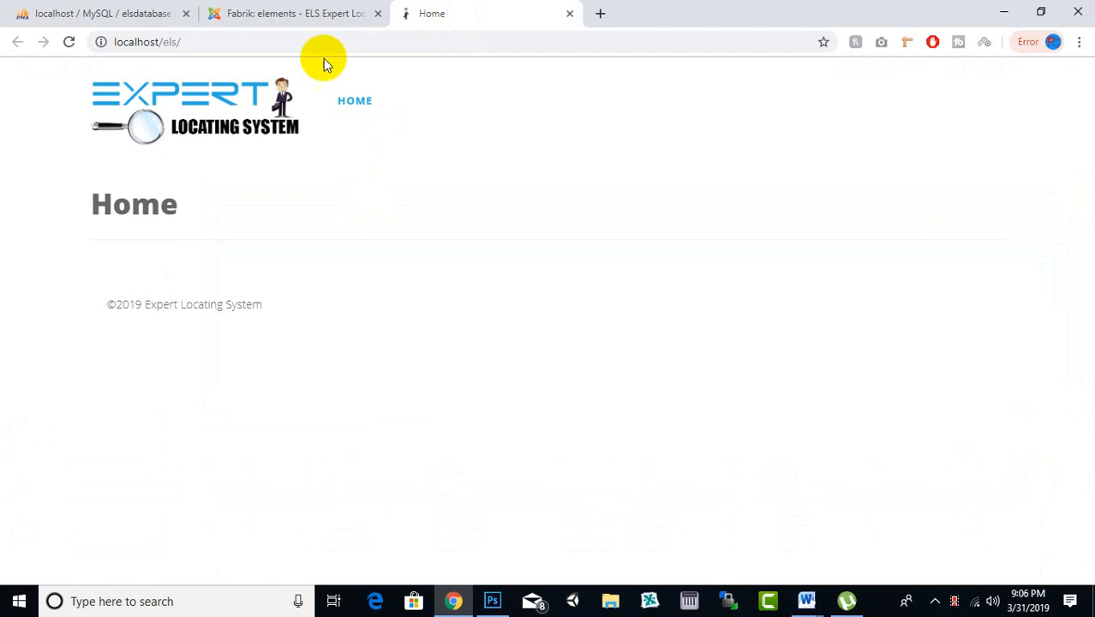
left_click(322, 13)
scroll(351, 283, "down", 1)
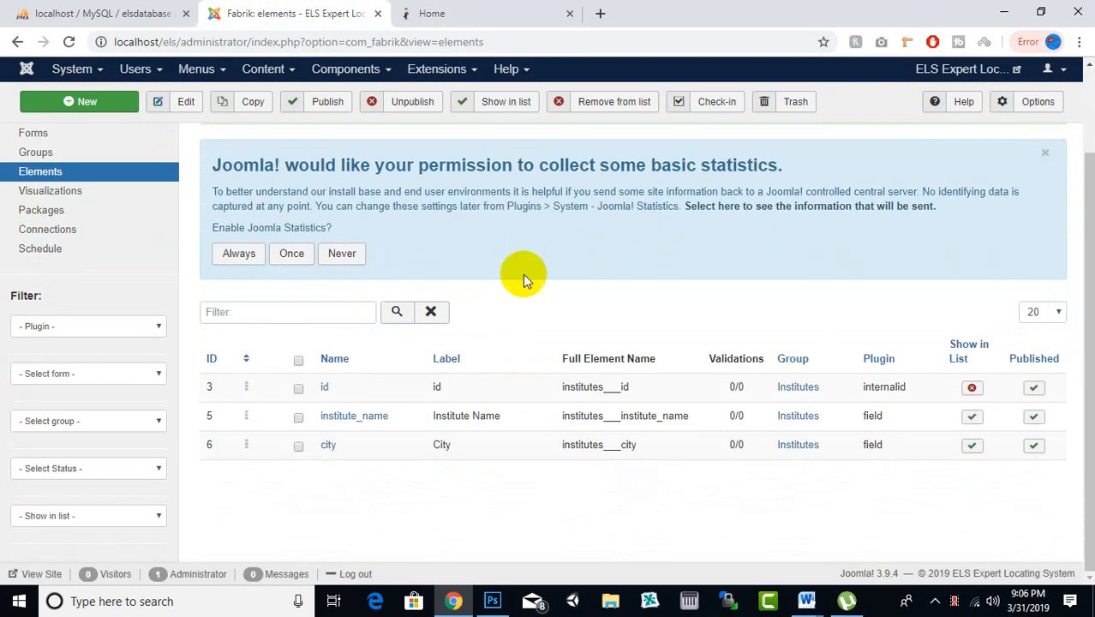
scroll(424, 147, "up", 1)
left_click(494, 10)
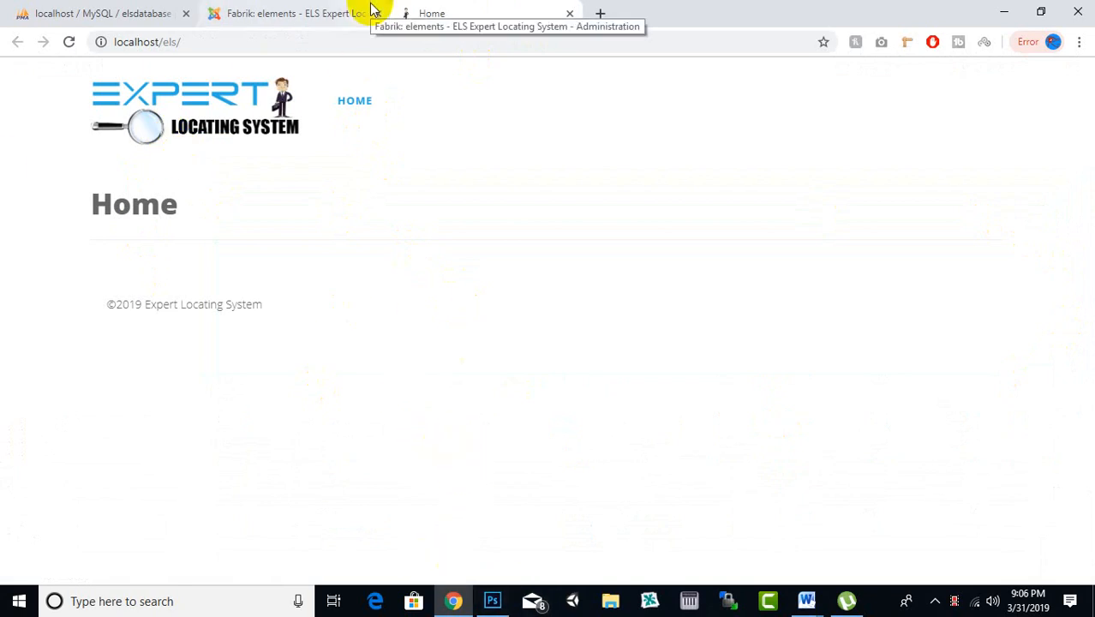
left_click(291, 14)
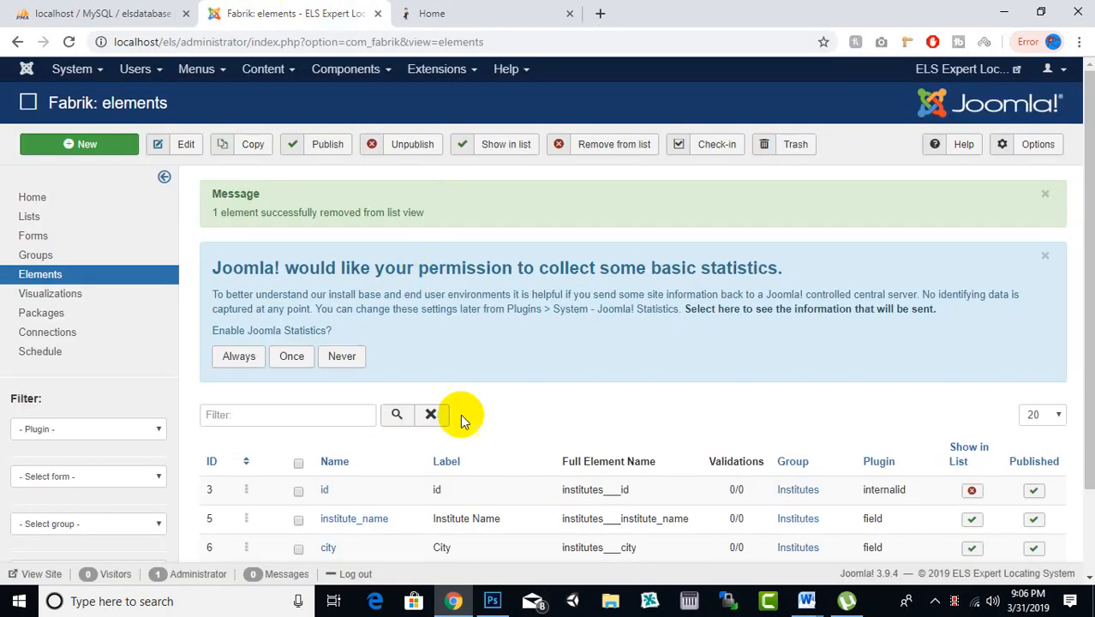
scroll(334, 479, "down", 1)
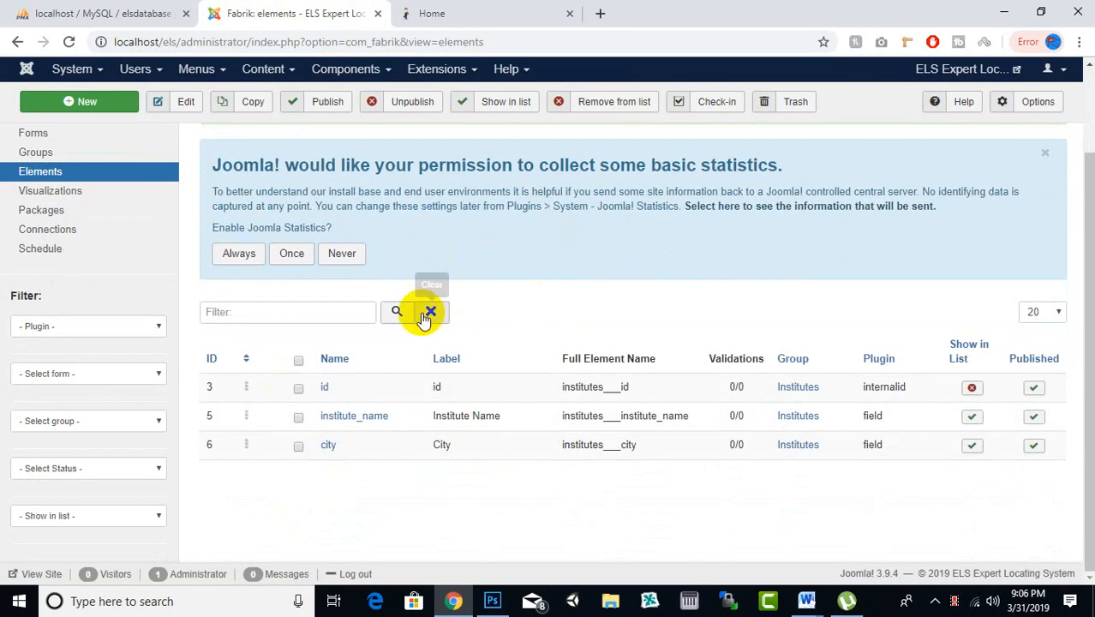
scroll(420, 313, "up", 1)
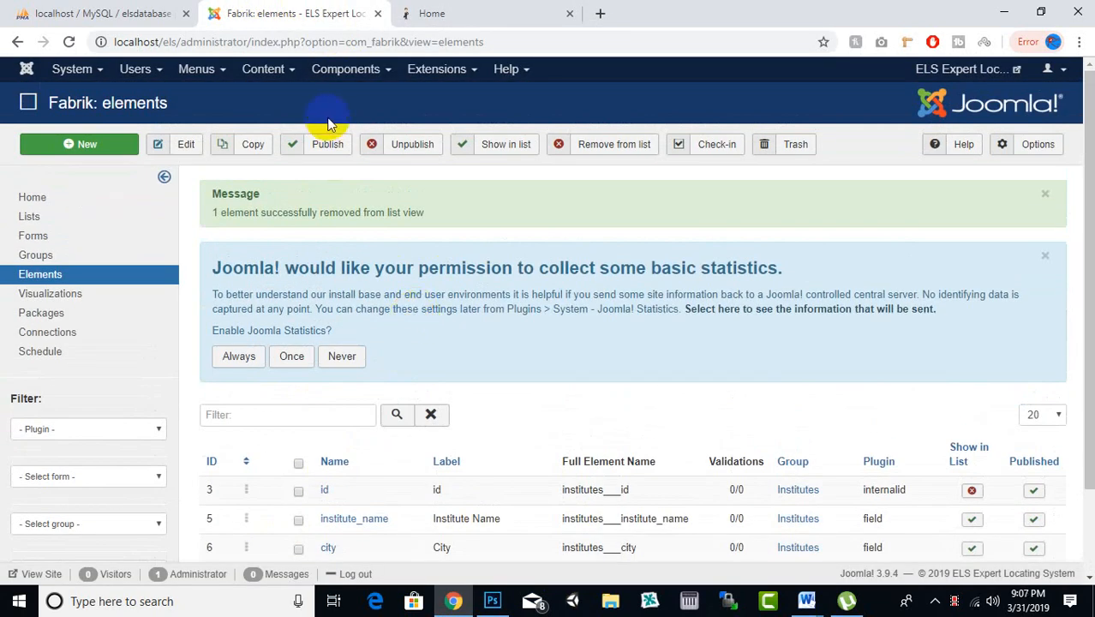
left_click(136, 74)
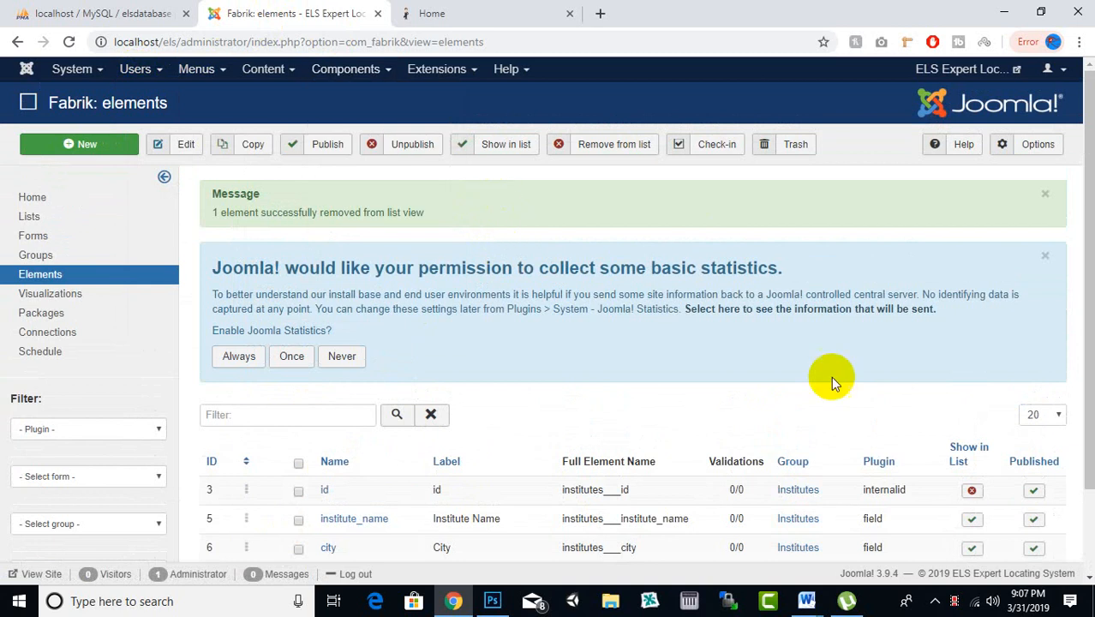
scroll(823, 377, "down", 2)
scroll(646, 267, "up", 2)
- Switch to the test phase problem statement document in Word and examine the columns required for the database table
mouse_move(810, 602)
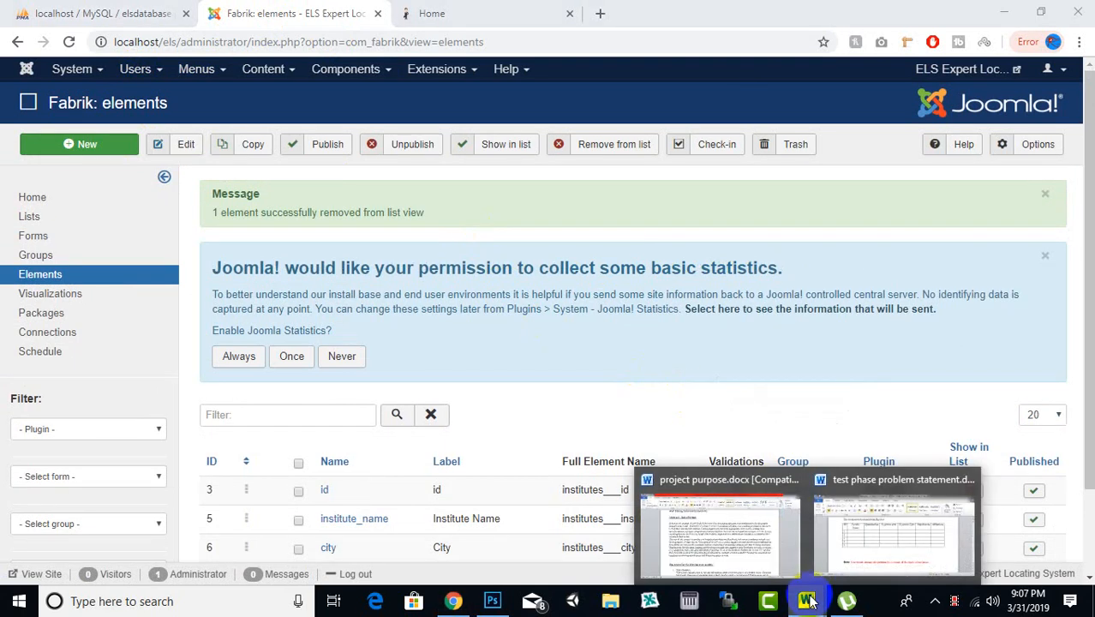
left_click(826, 556)
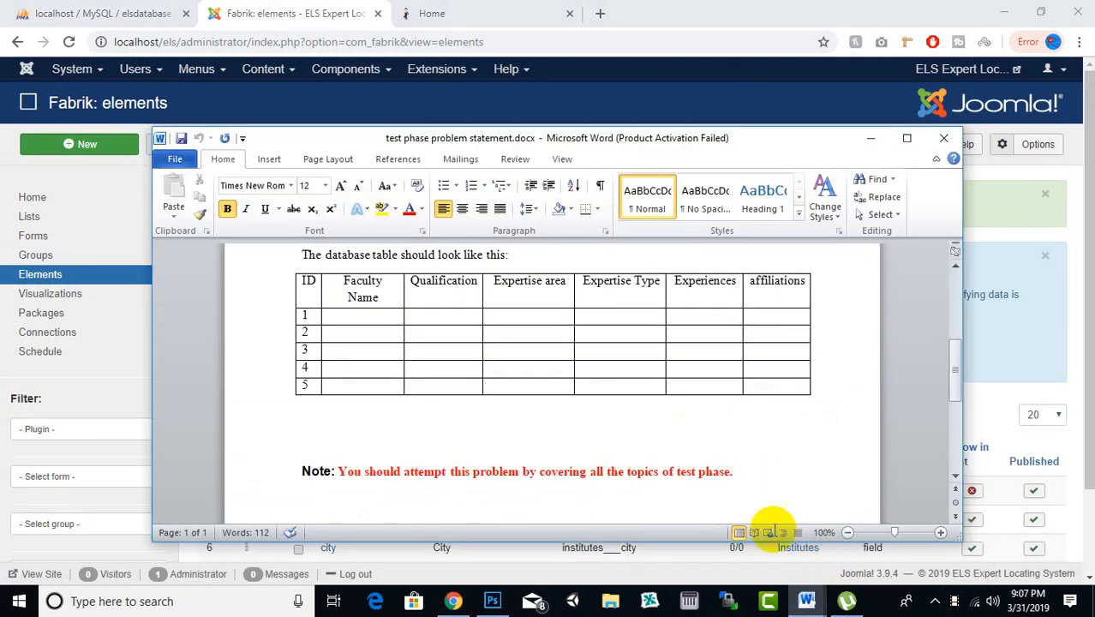
left_click(398, 271)
left_click(343, 285)
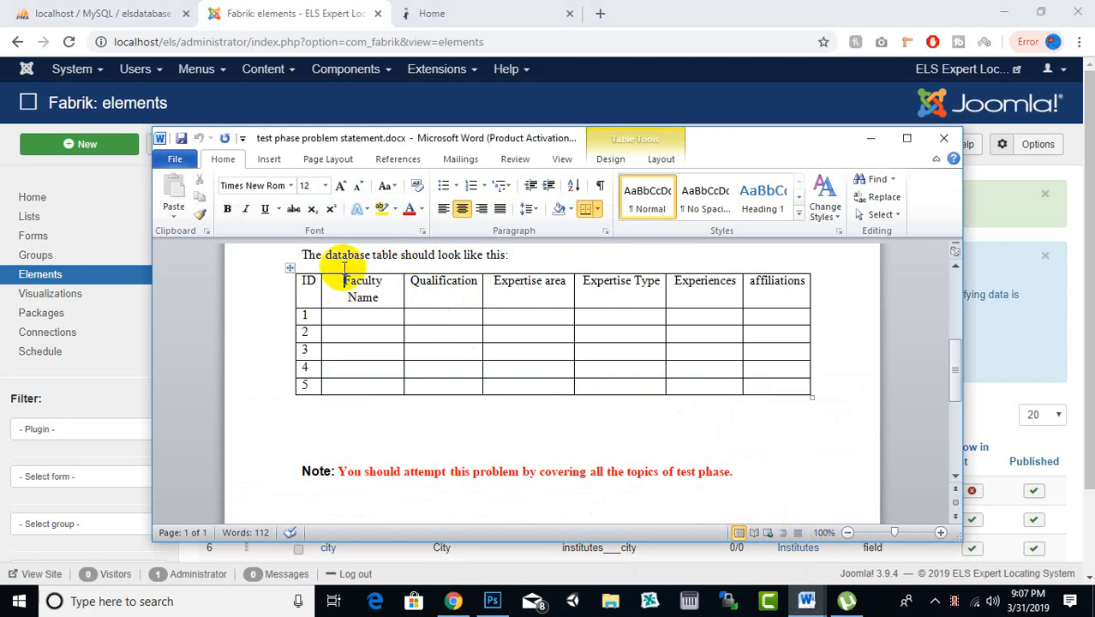
left_click(347, 257)
left_click_drag(467, 256, 504, 256)
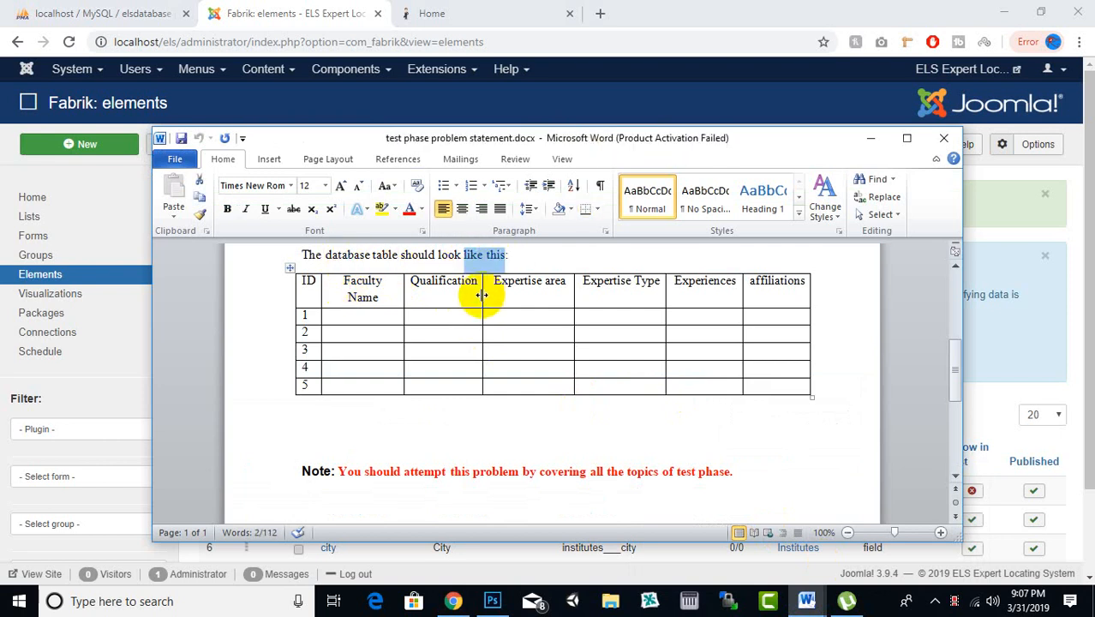
left_click(435, 306)
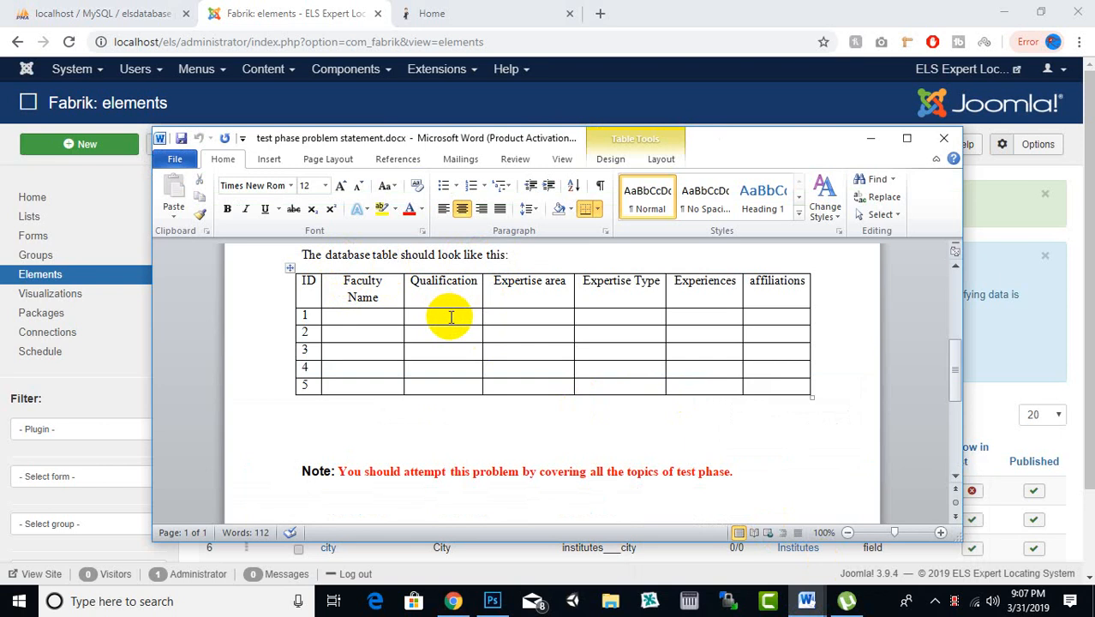
- Return to Fabrik in the browser, create a new list labelled Experts, and save and close it
left_click(469, 604)
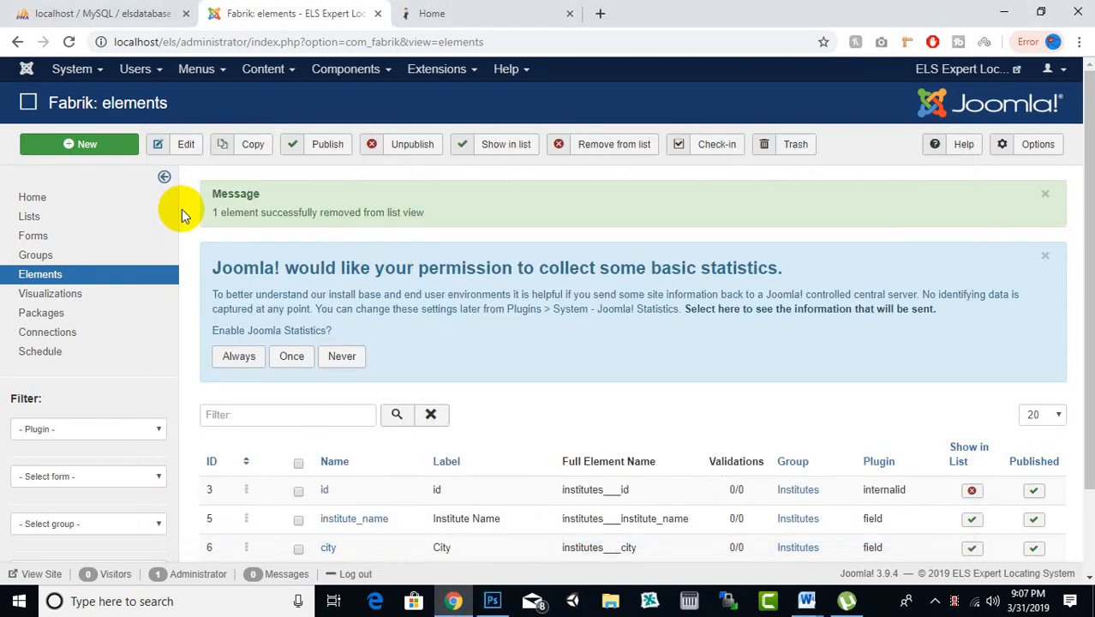
left_click(46, 218)
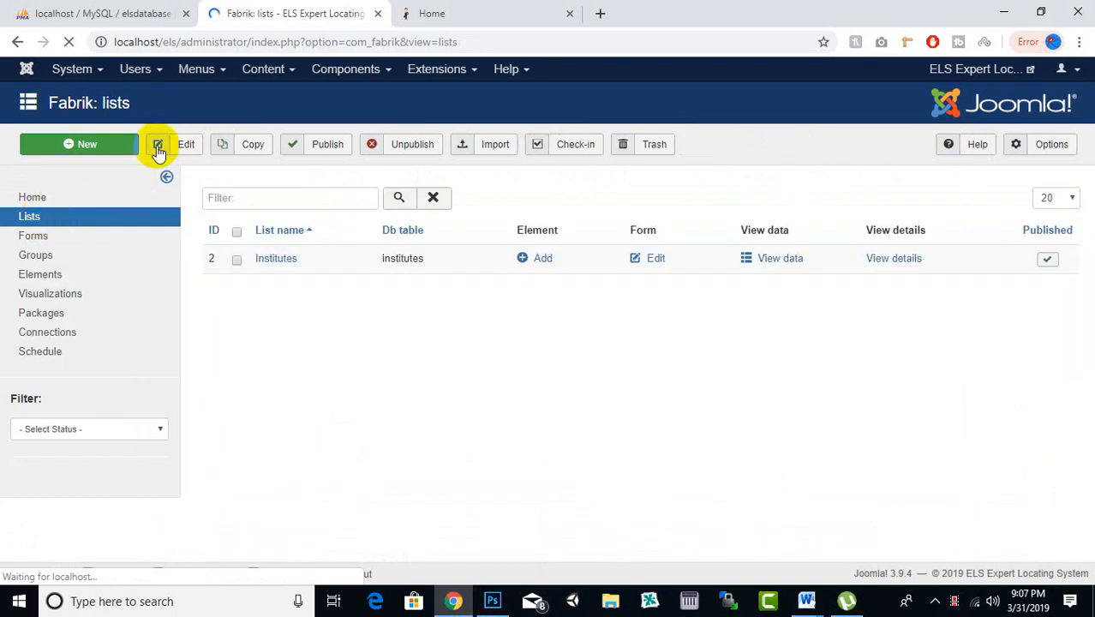
left_click(128, 148)
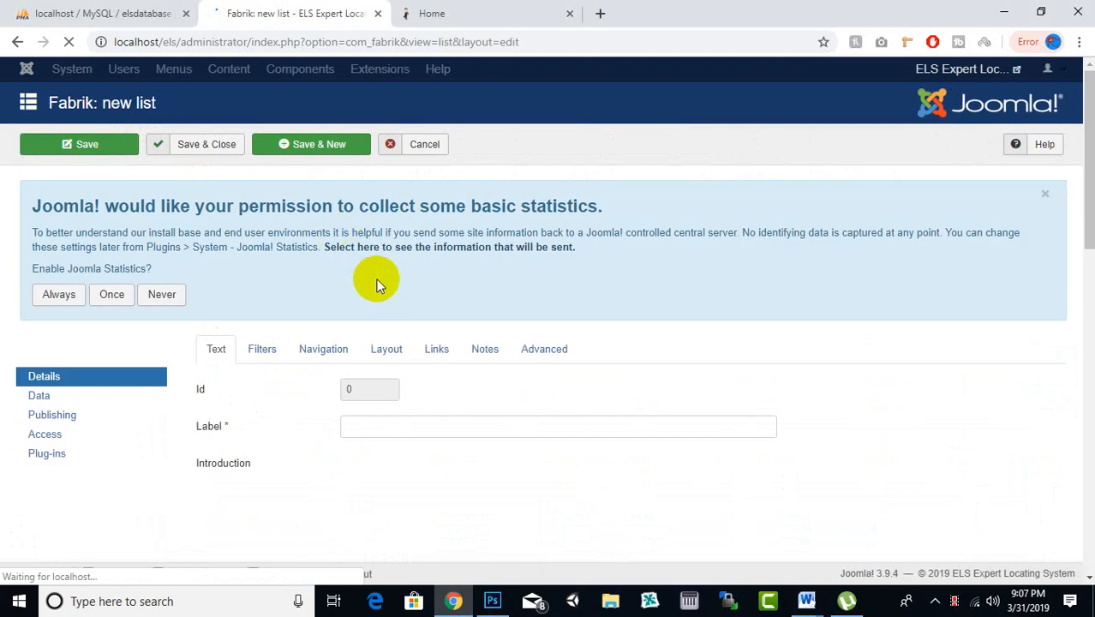
left_click(380, 420)
scroll(411, 379, "down", 3)
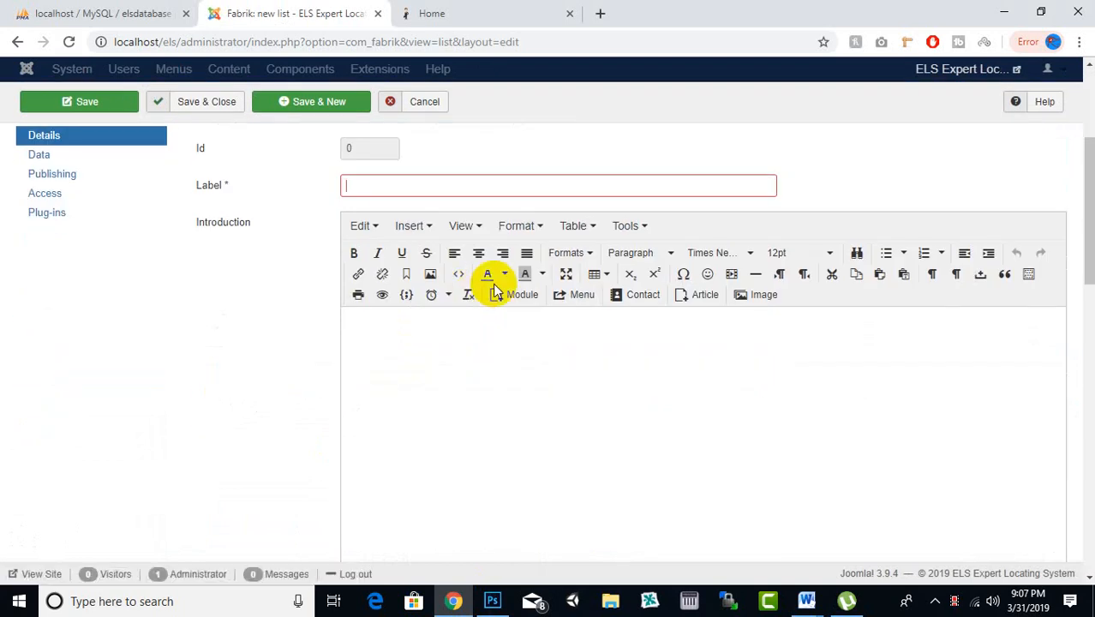
type("Experts")
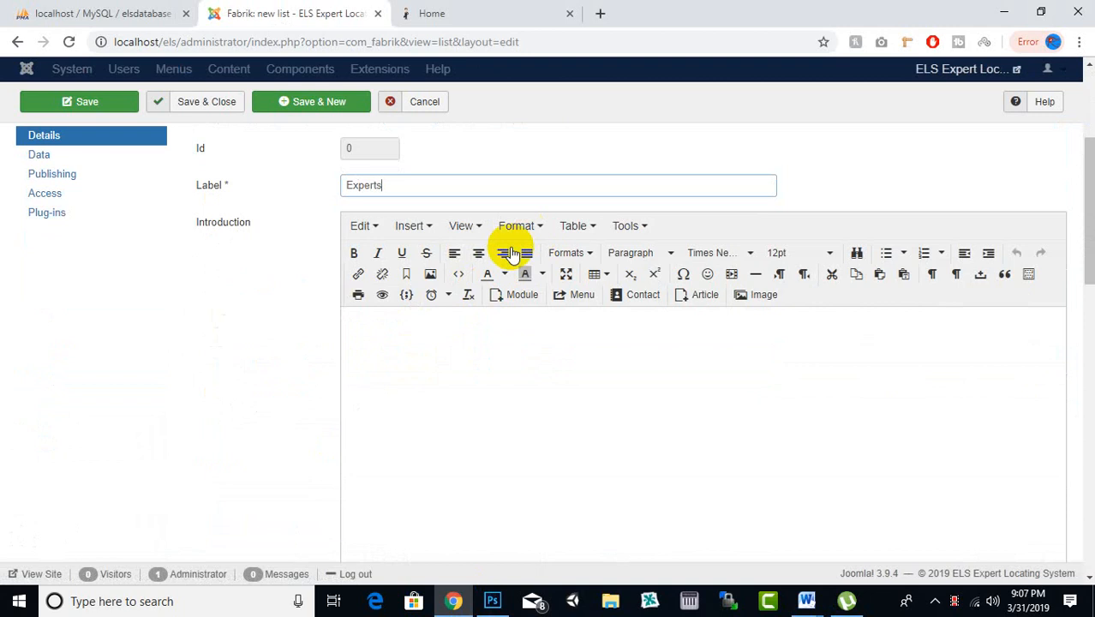
scroll(205, 147, "up", 2)
left_click(193, 117)
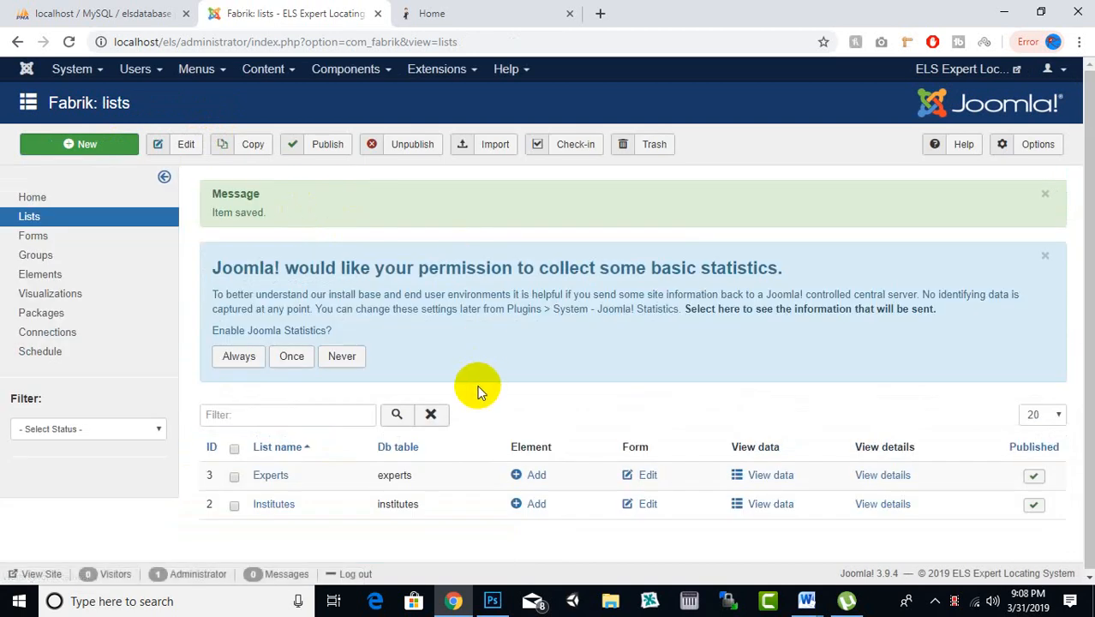
- Start a new element for the Experts list and check the ID column in the Word document's required table
left_click(536, 474)
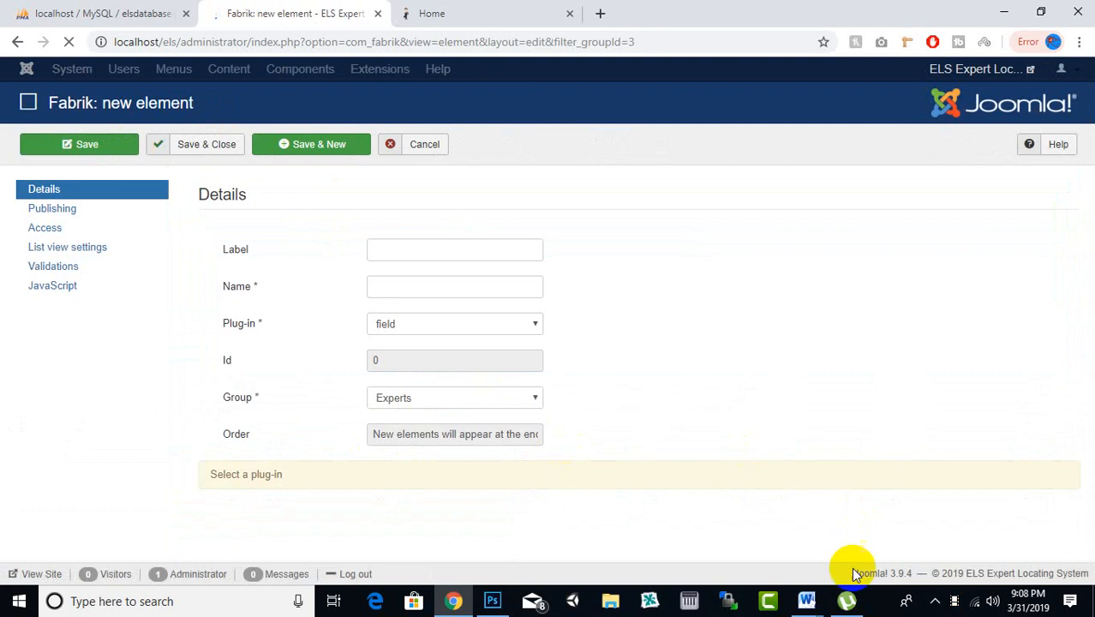
mouse_move(807, 601)
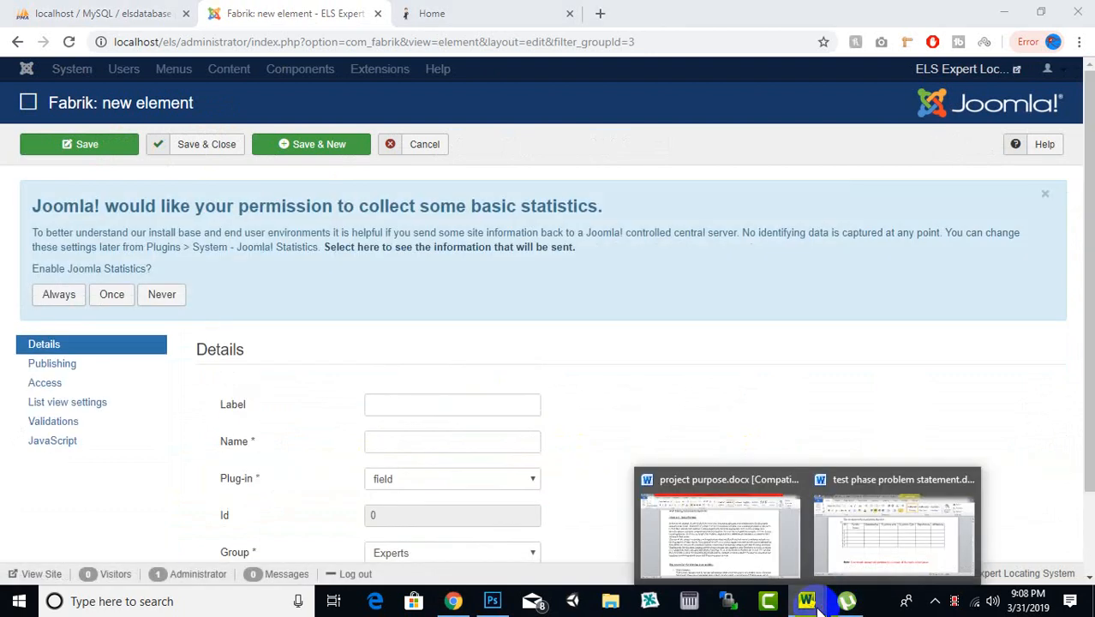
left_click(868, 543)
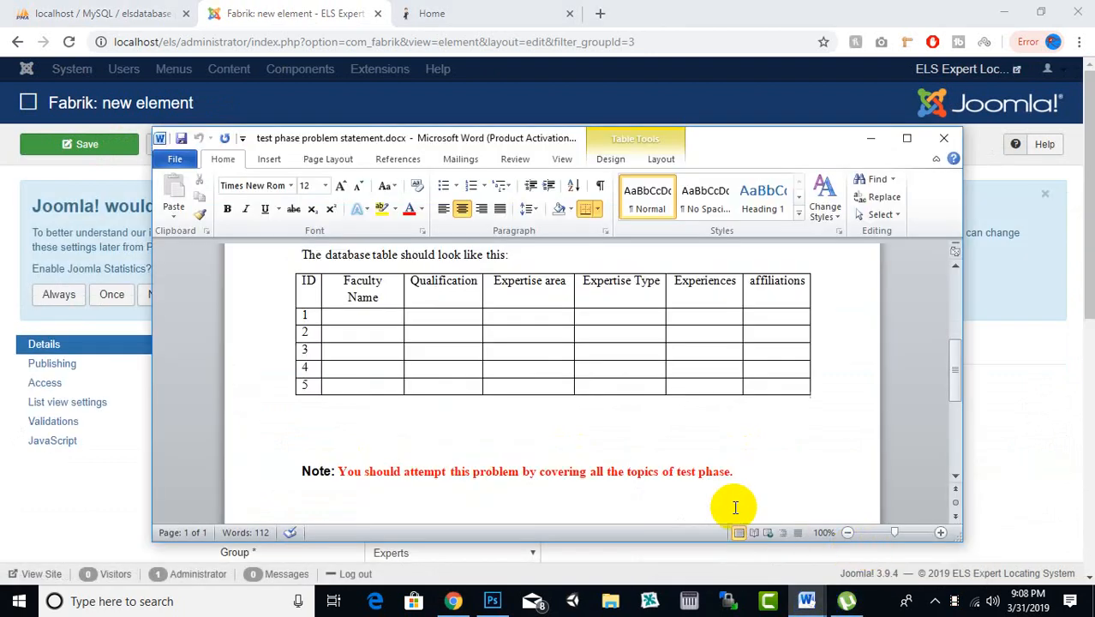
double_click(308, 282)
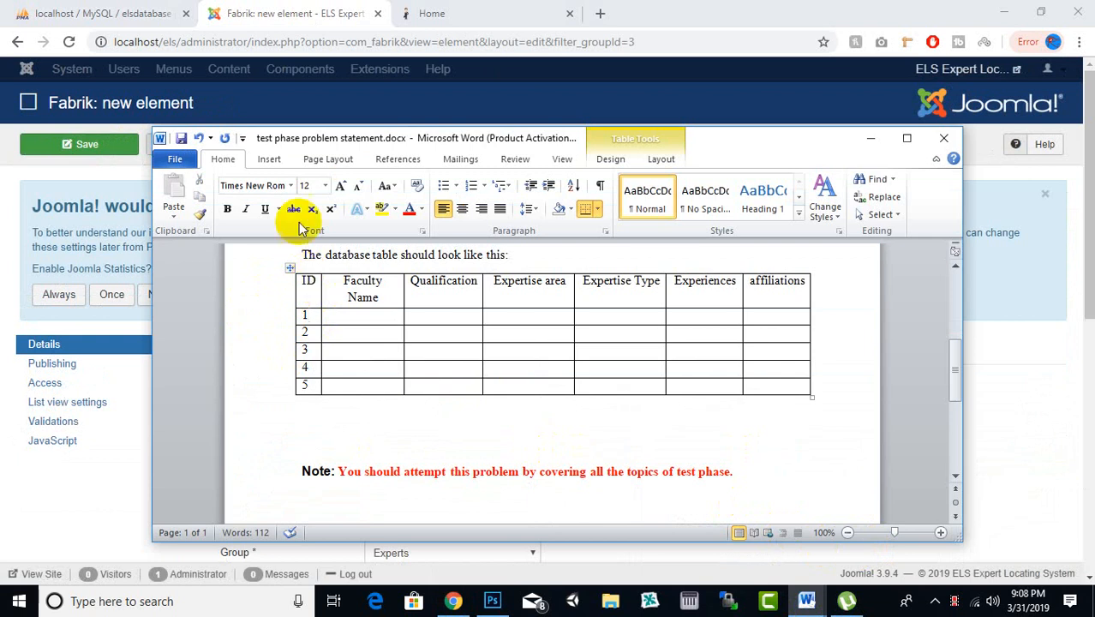
left_click(279, 8)
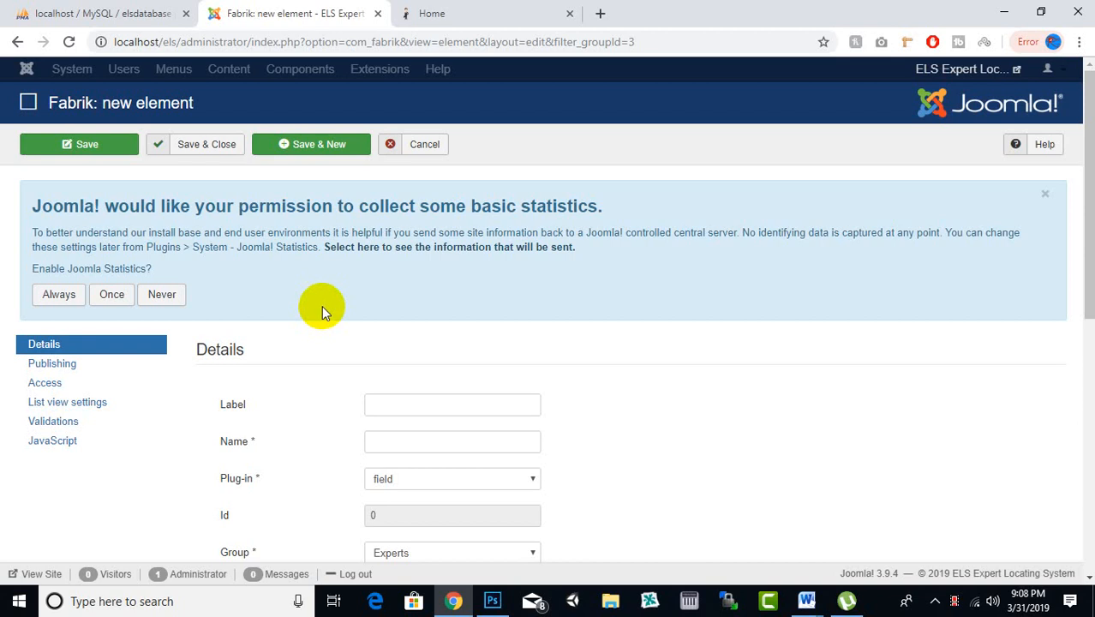
- Copy the Faculty Name heading from the Word table and paste it as the new Experts element's label
scroll(322, 306, "down", 2)
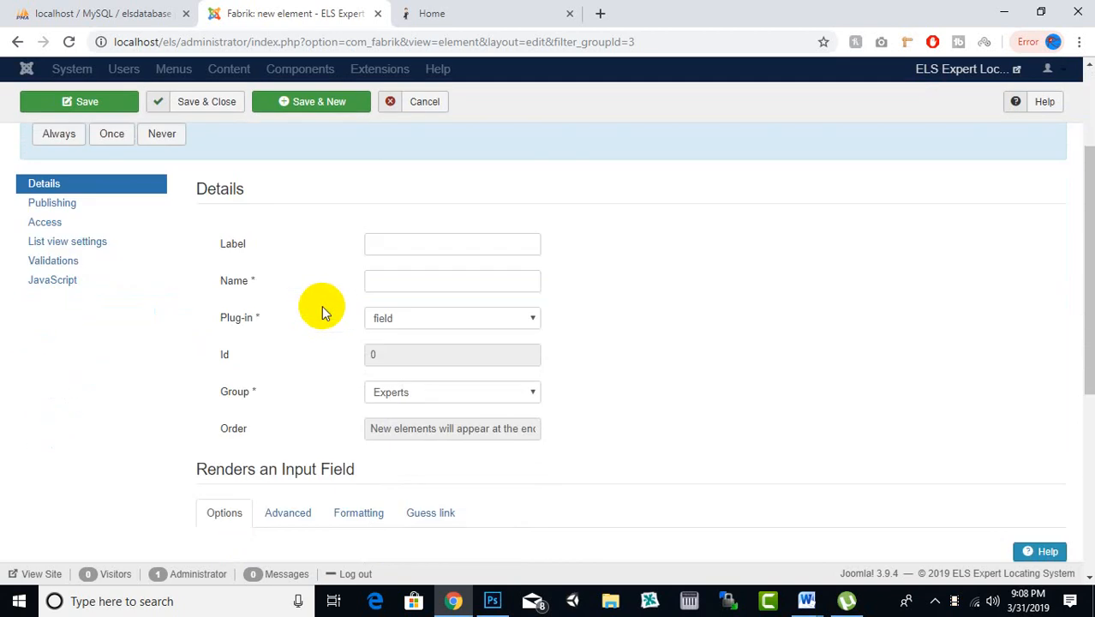
left_click(391, 243)
left_click(570, 212)
left_click(808, 601)
left_click(855, 540)
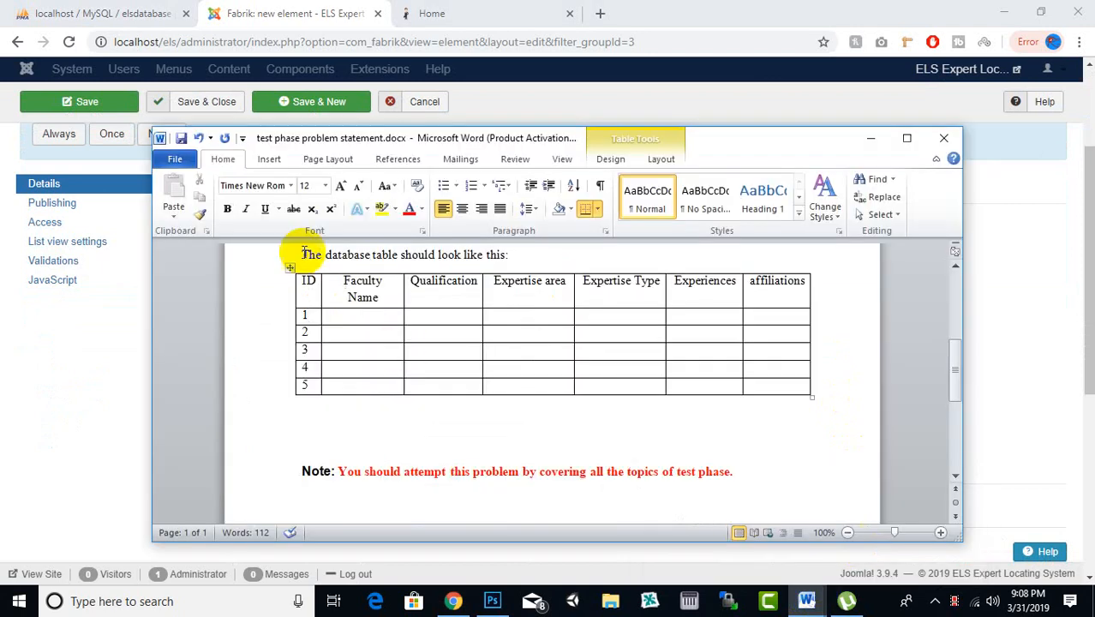
triple_click(377, 296)
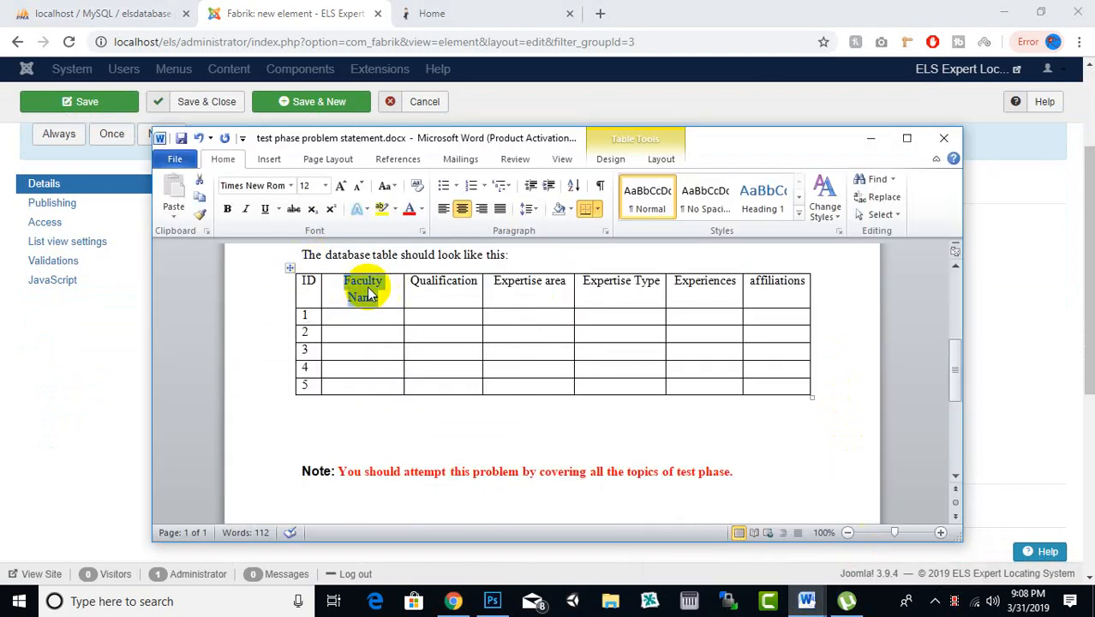
right_click(373, 300)
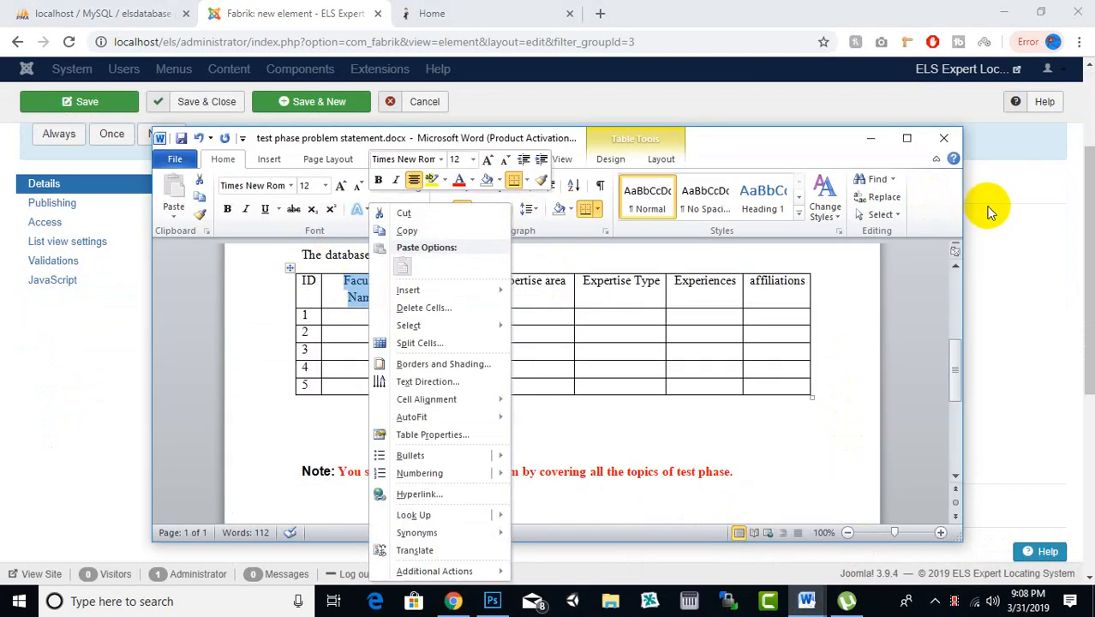
left_click(435, 231)
left_click(953, 277)
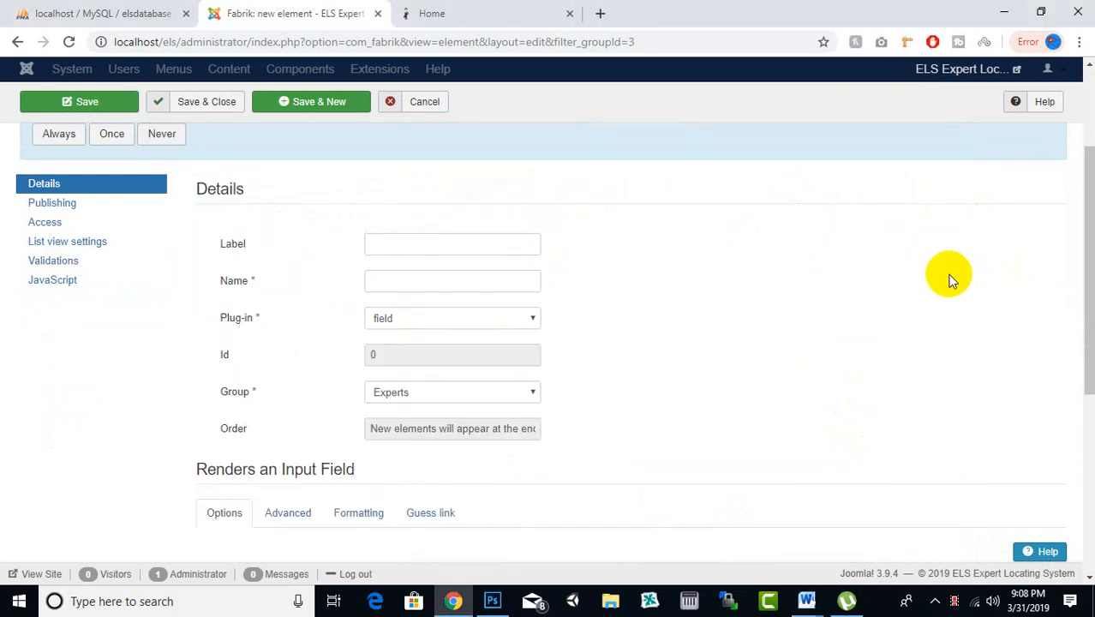
right_click(490, 254)
left_click(541, 372)
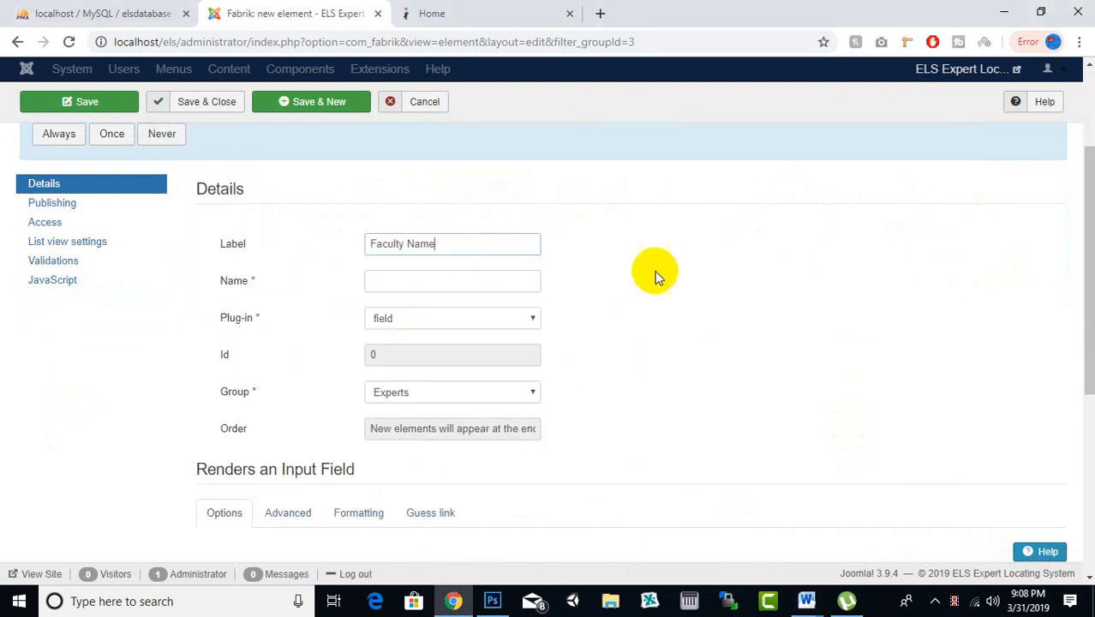
- Fill in the new element's required name as faculty_name, derived from its label
left_click(450, 283)
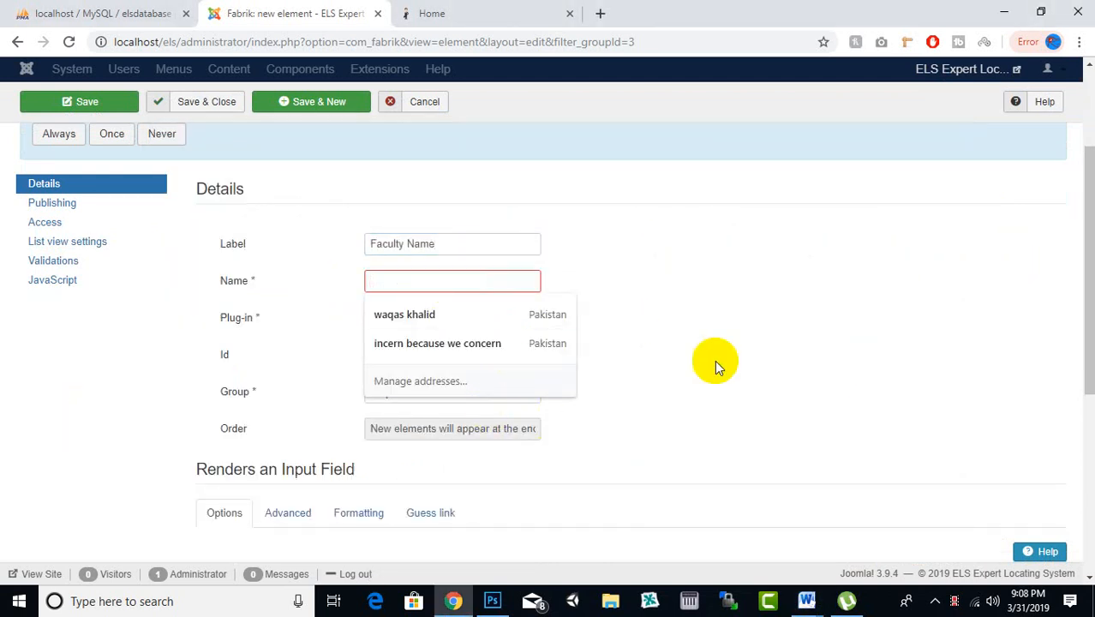
left_click(616, 372)
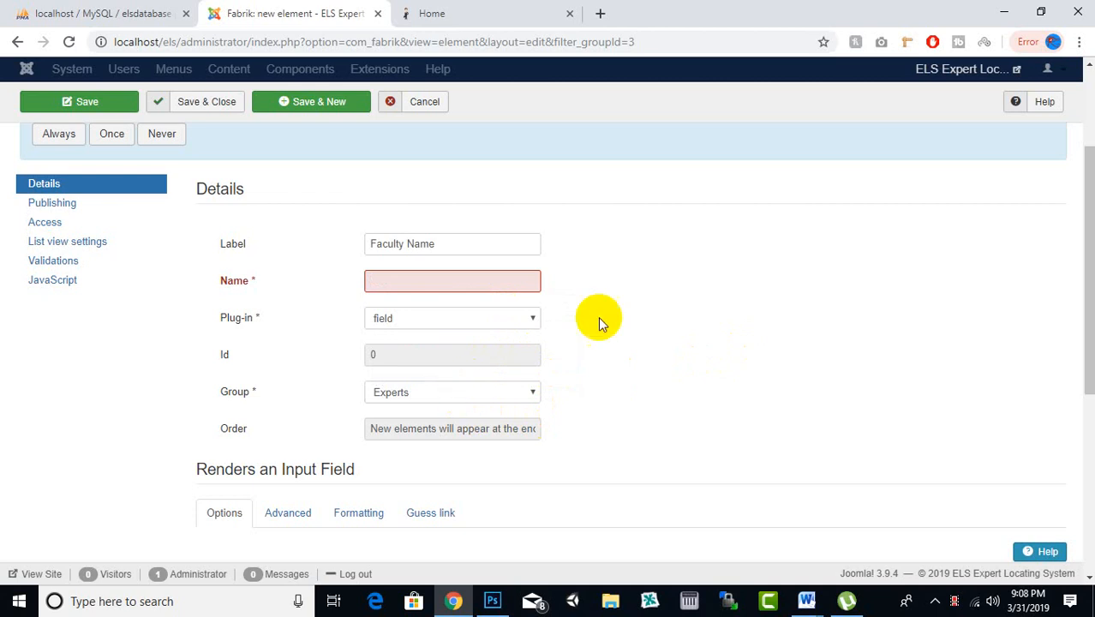
scroll(598, 316, "down", 2)
scroll(670, 264, "up", 3)
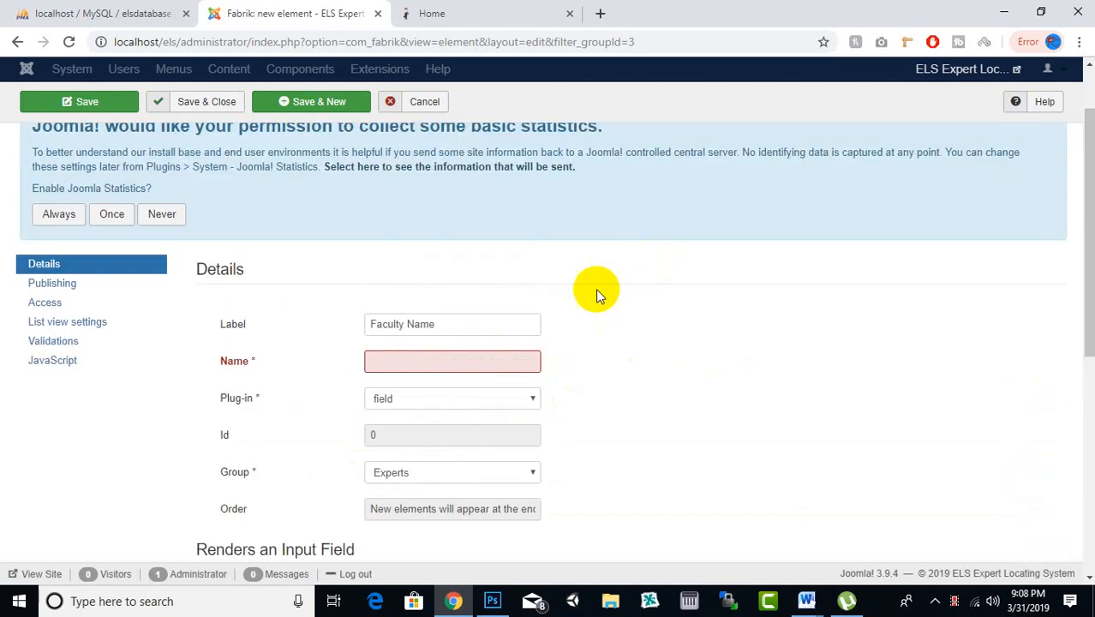
left_click(498, 328)
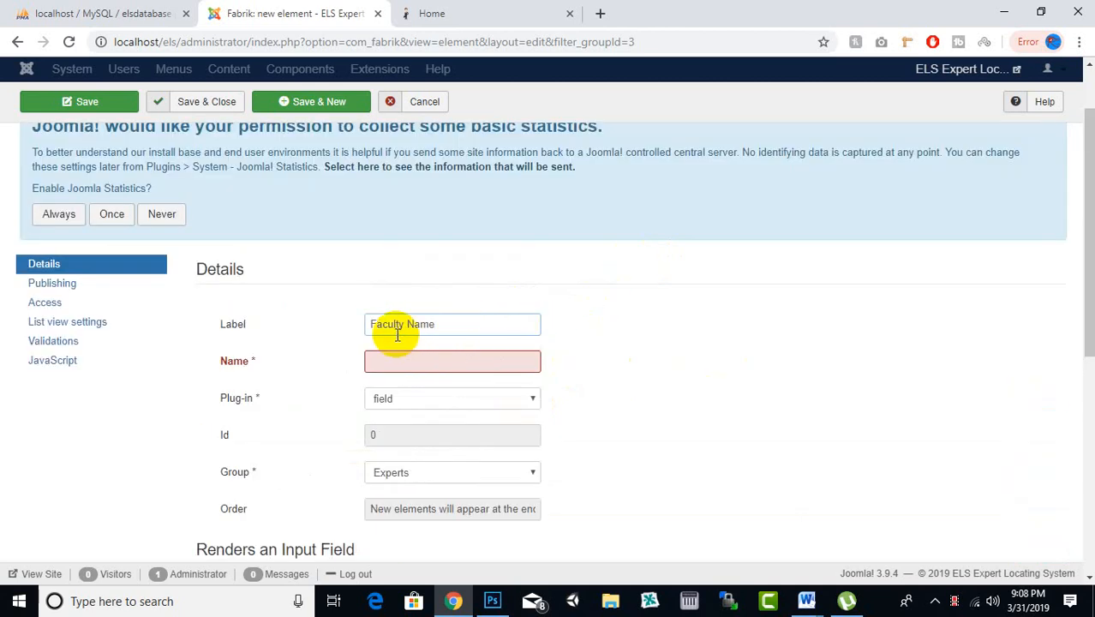
left_click(371, 323)
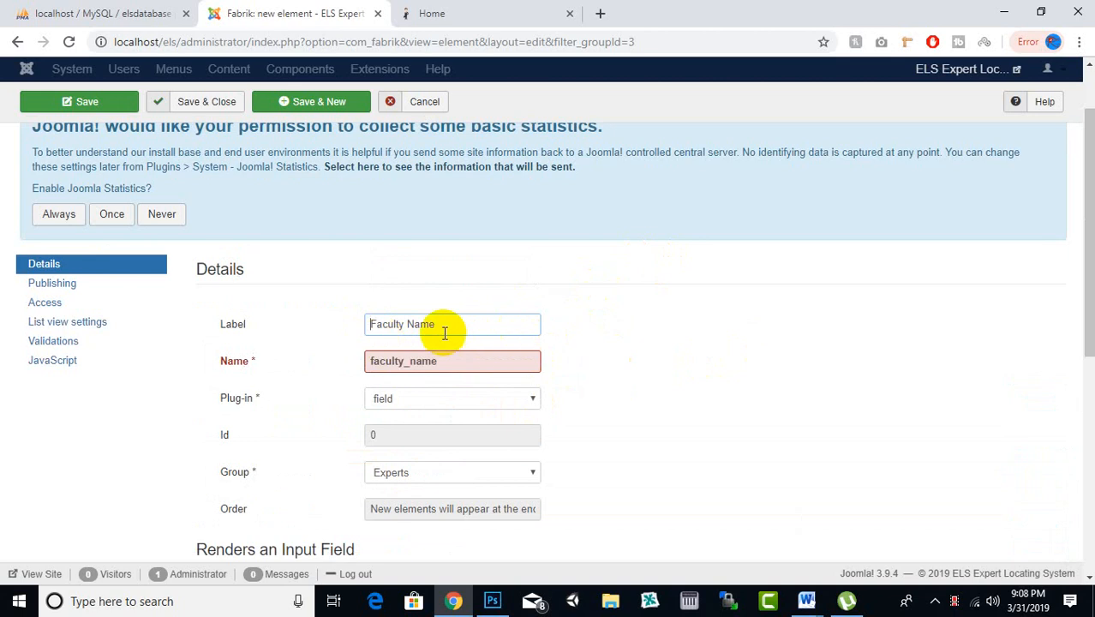
left_click(663, 307)
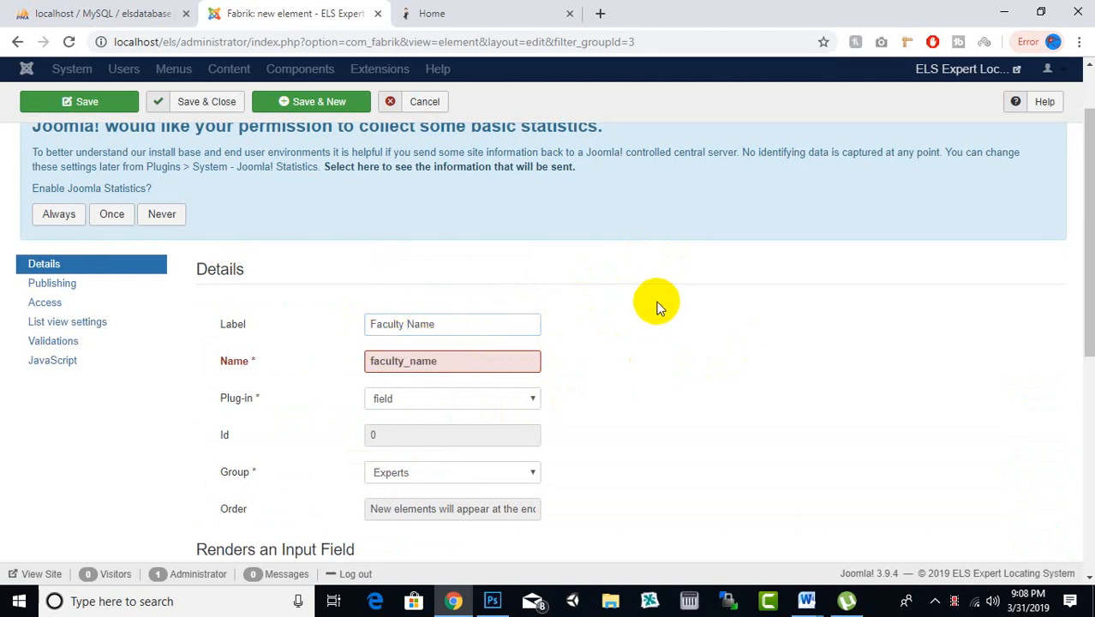
- Set the Bootstrap class of the Faculty Name element to input-large in its formatting options
scroll(453, 301, "down", 2)
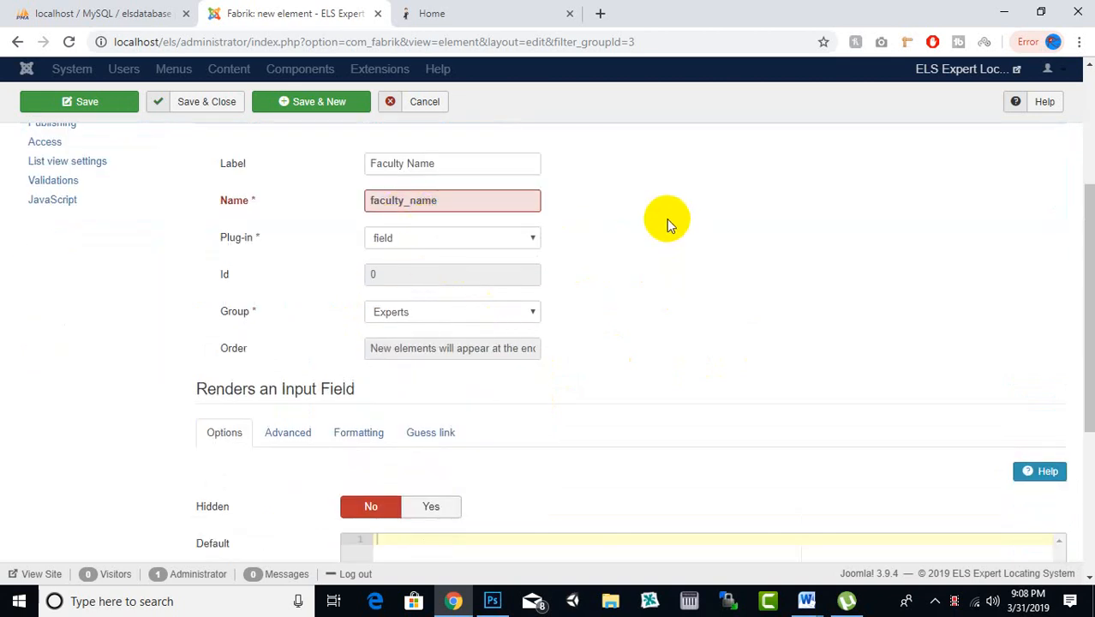
left_click(448, 244)
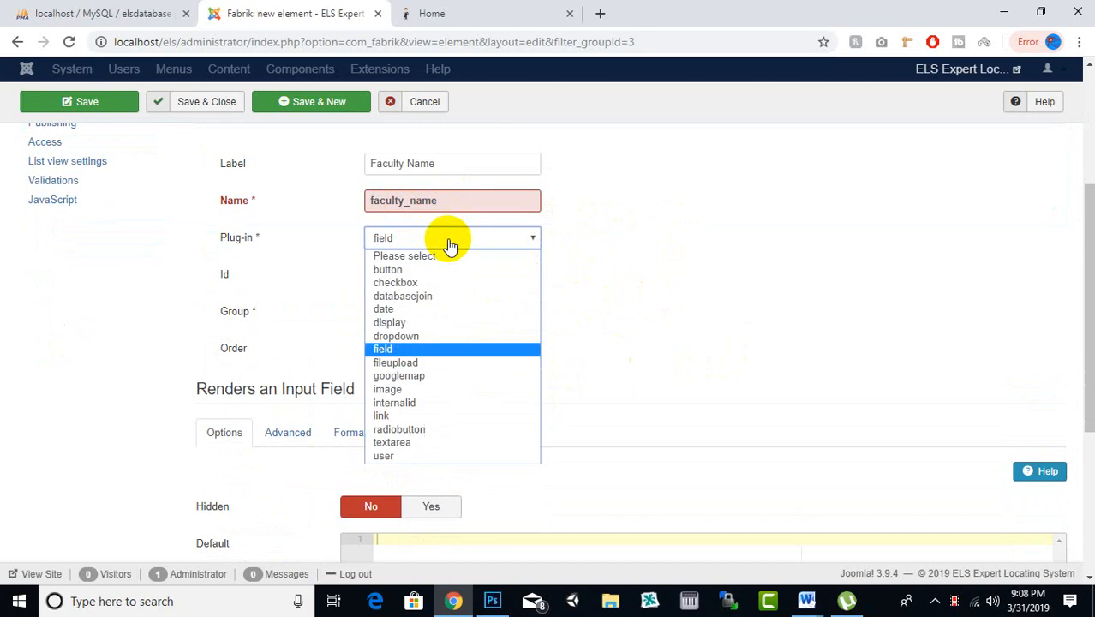
left_click(448, 244)
scroll(334, 327, "down", 2)
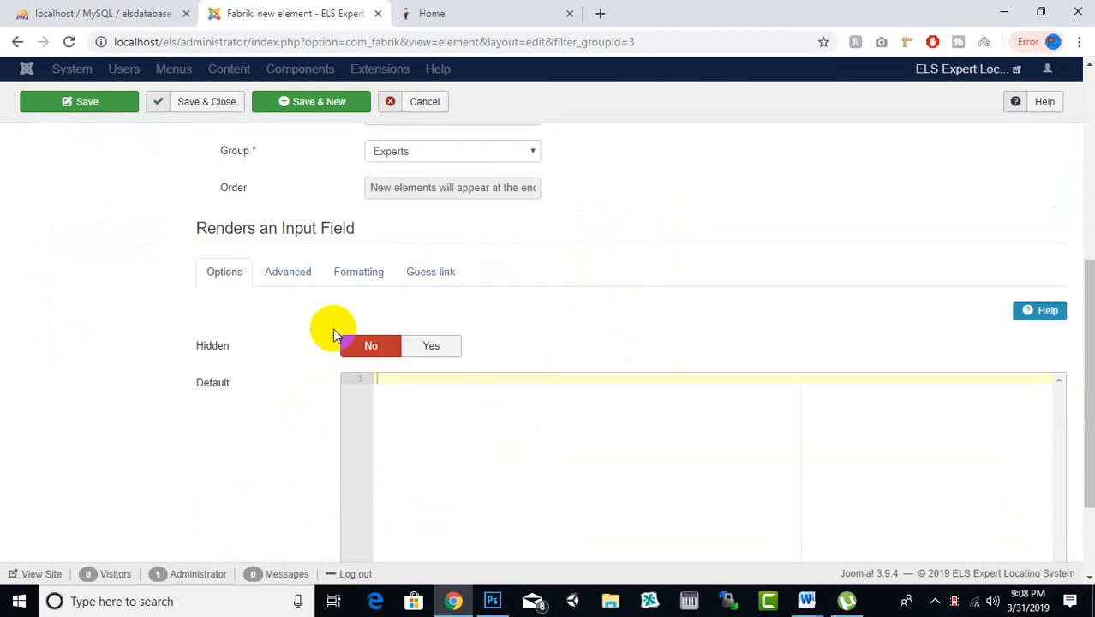
left_click(296, 276)
left_click(356, 278)
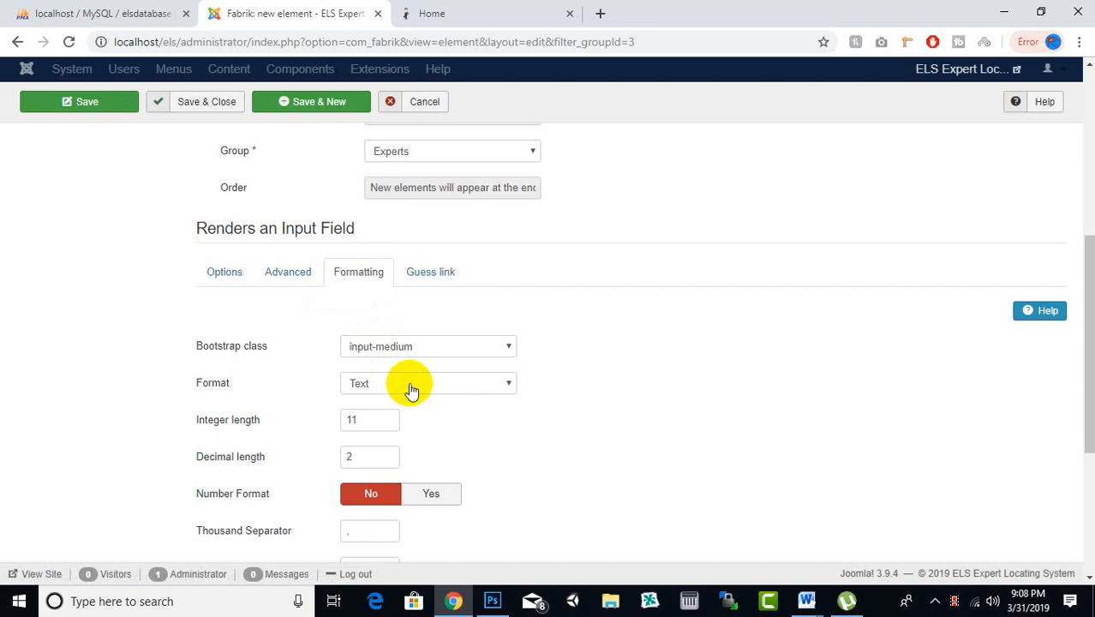
left_click(449, 349)
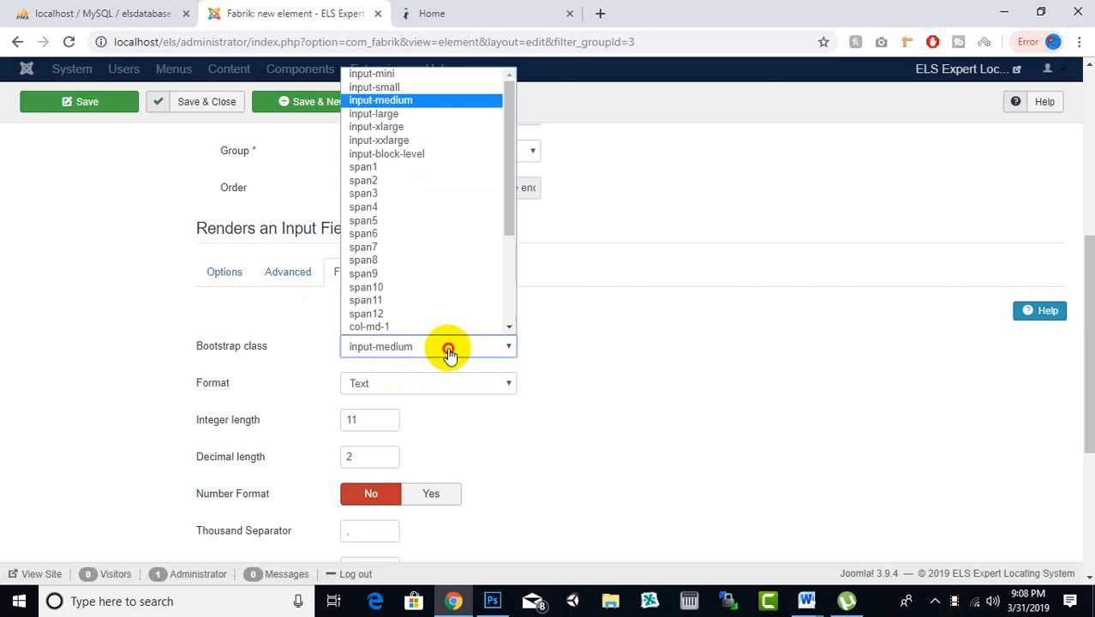
left_click(404, 113)
- Enable Show in list for the element in its list view settings and return to its details
scroll(649, 250, "up", 2)
scroll(649, 250, "up", 2)
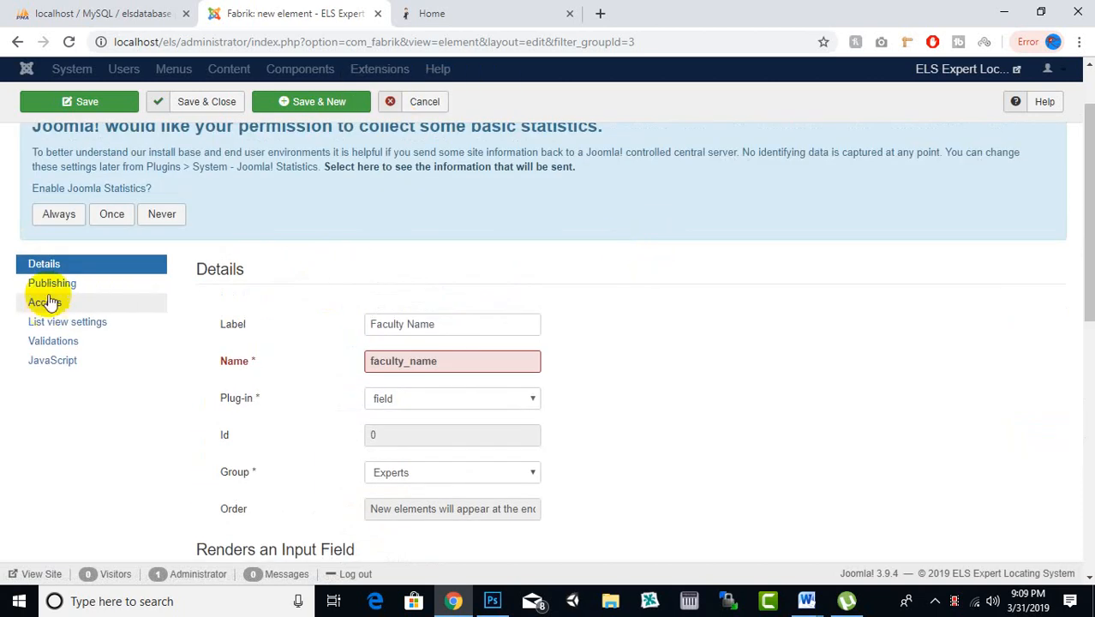
left_click(61, 330)
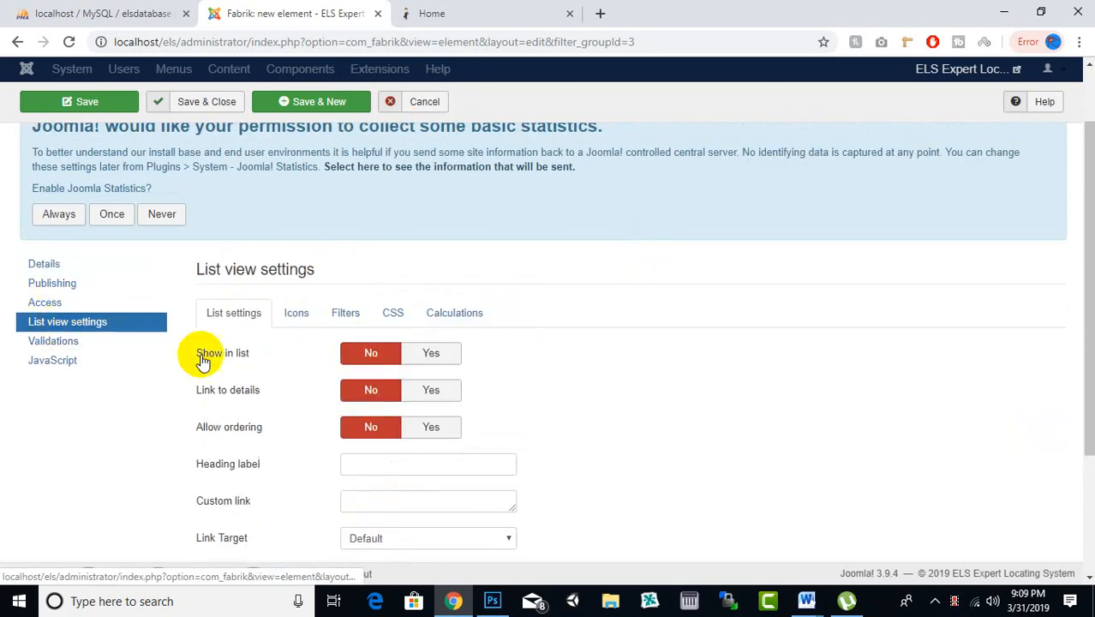
left_click(440, 355)
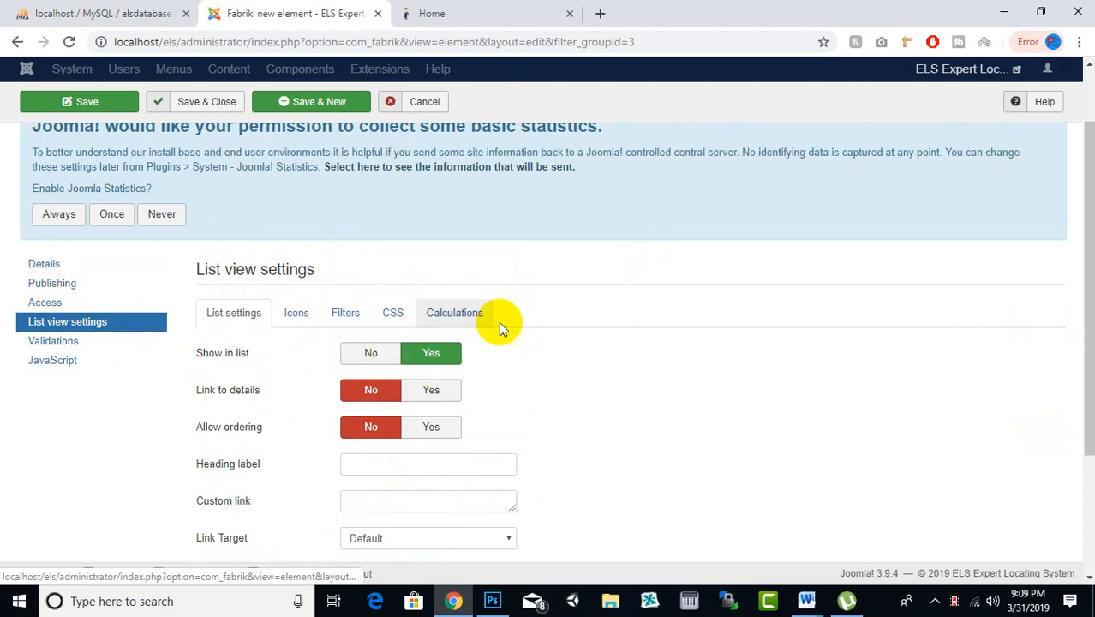
left_click(38, 264)
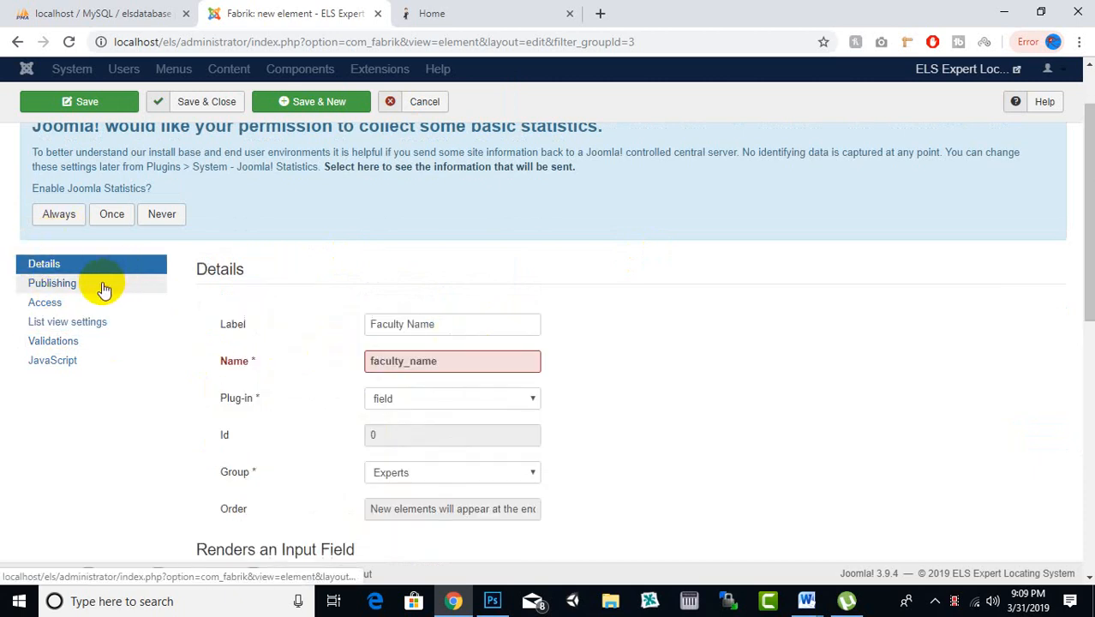
left_click(65, 323)
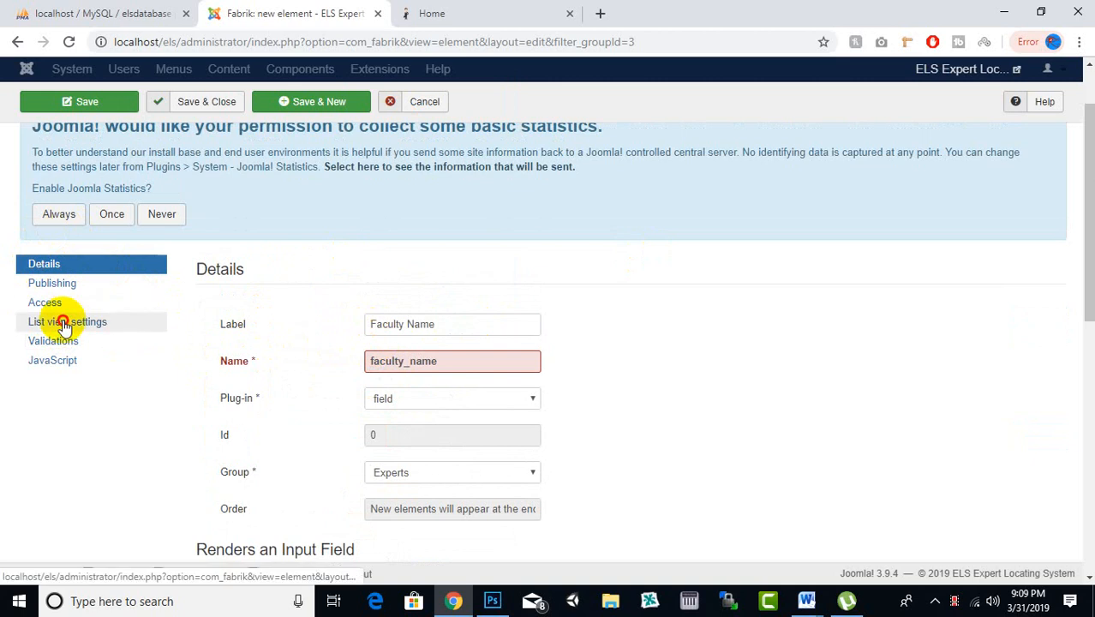
mouse_move(63, 322)
left_mouse_down()
mouse_move(192, 316)
mouse_move(58, 327)
left_mouse_up()
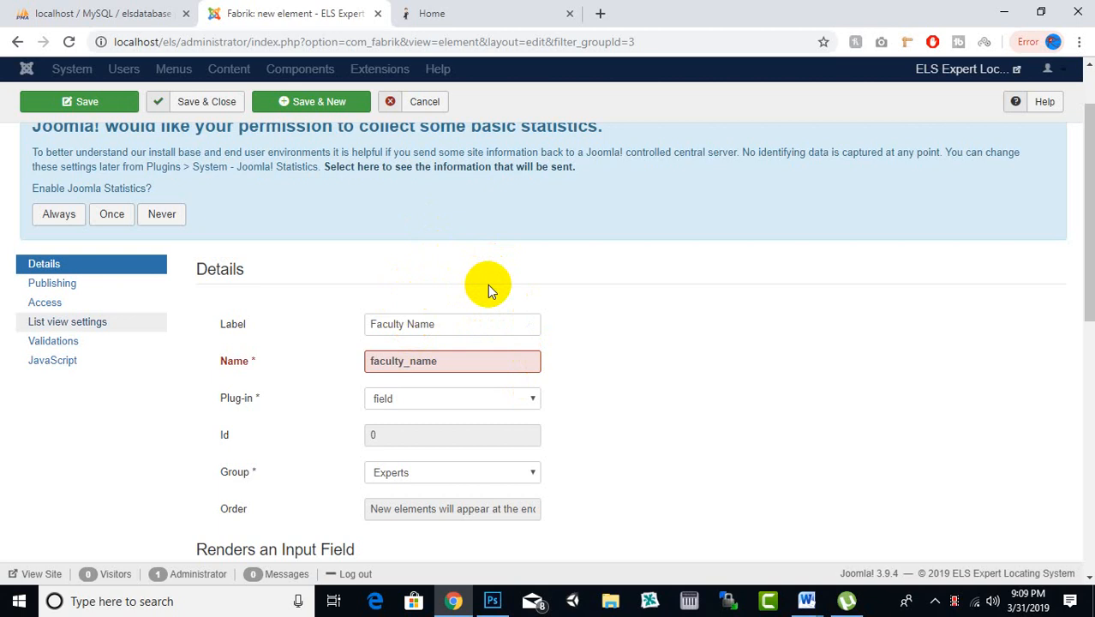
- Check the header row of the required table in the Word problem statement and relabel the browser's element Expert Name, with the name expert_name
mouse_move(806, 601)
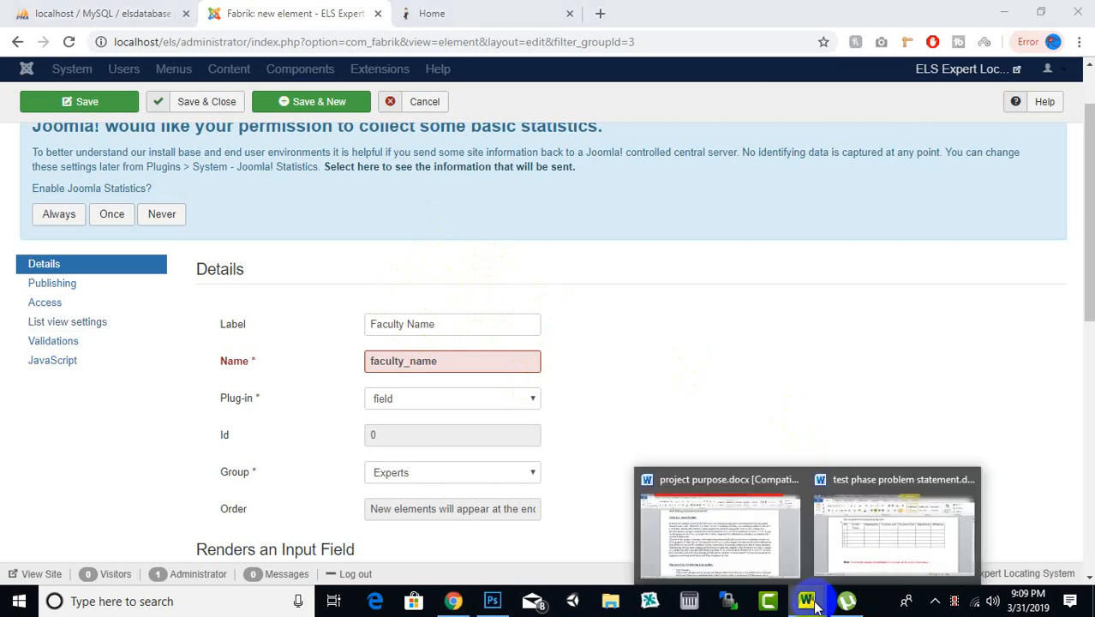
left_click(888, 544)
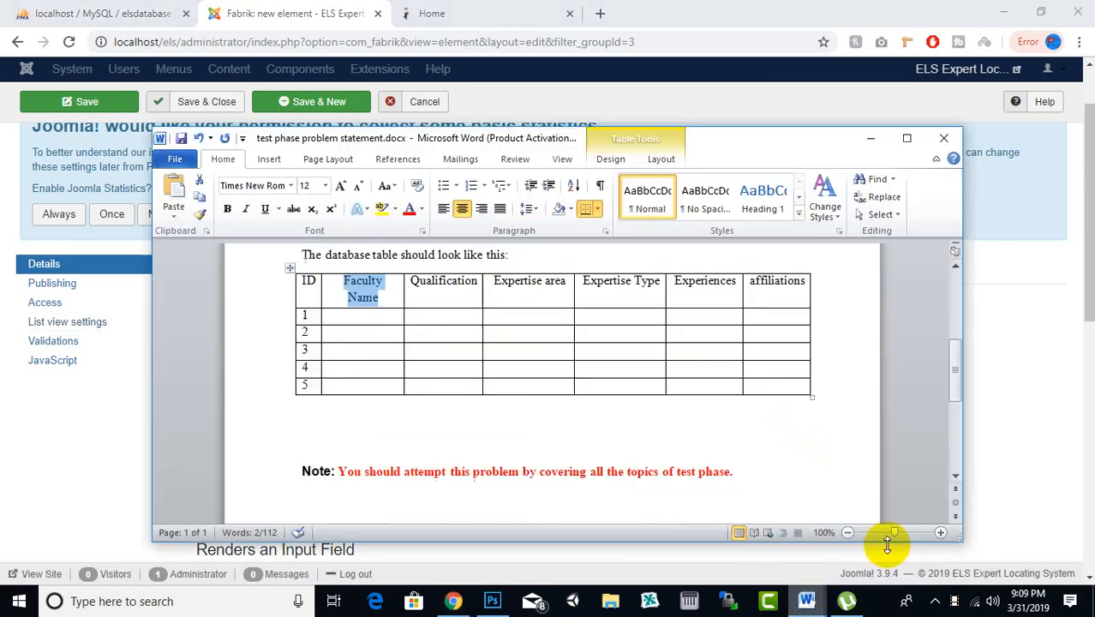
left_click(632, 300)
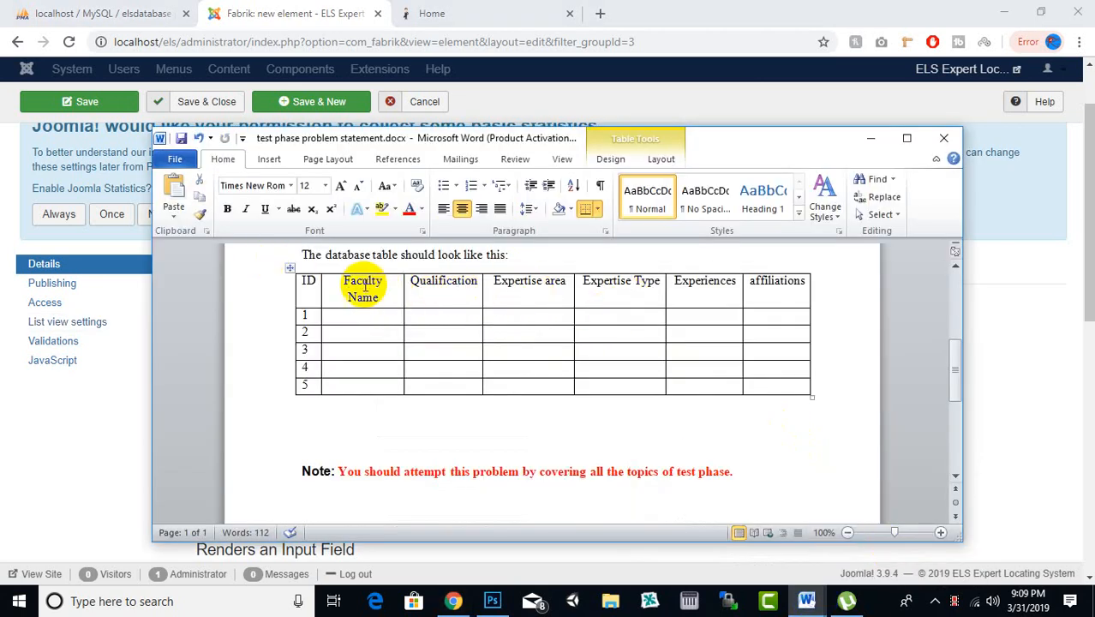
left_click(288, 291)
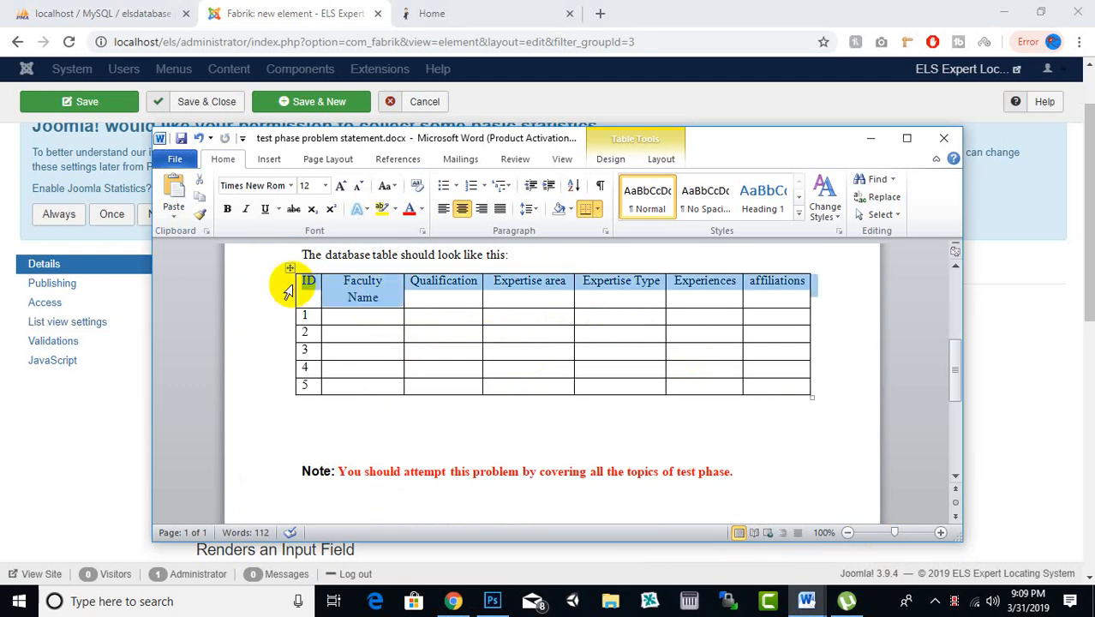
left_click(382, 292)
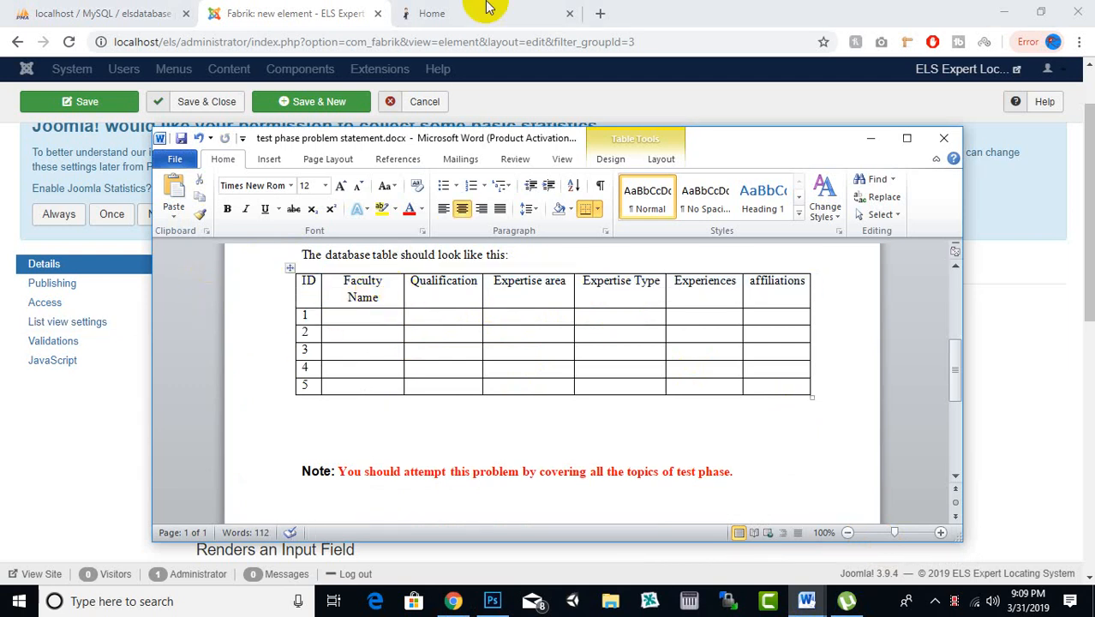
left_click(310, 13)
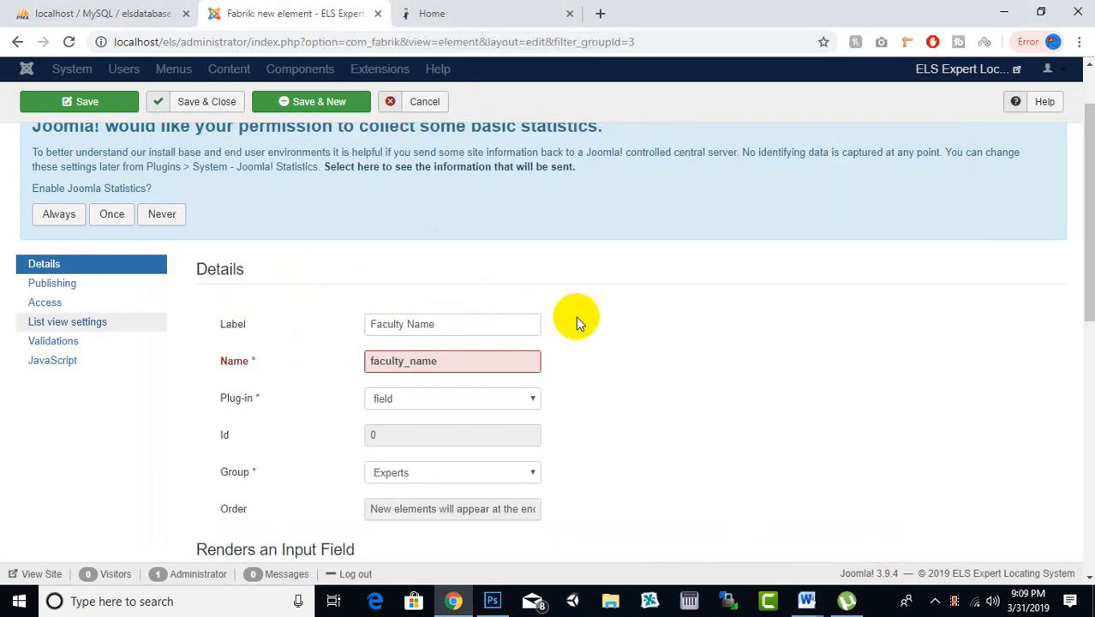
left_click_drag(406, 324, 357, 320)
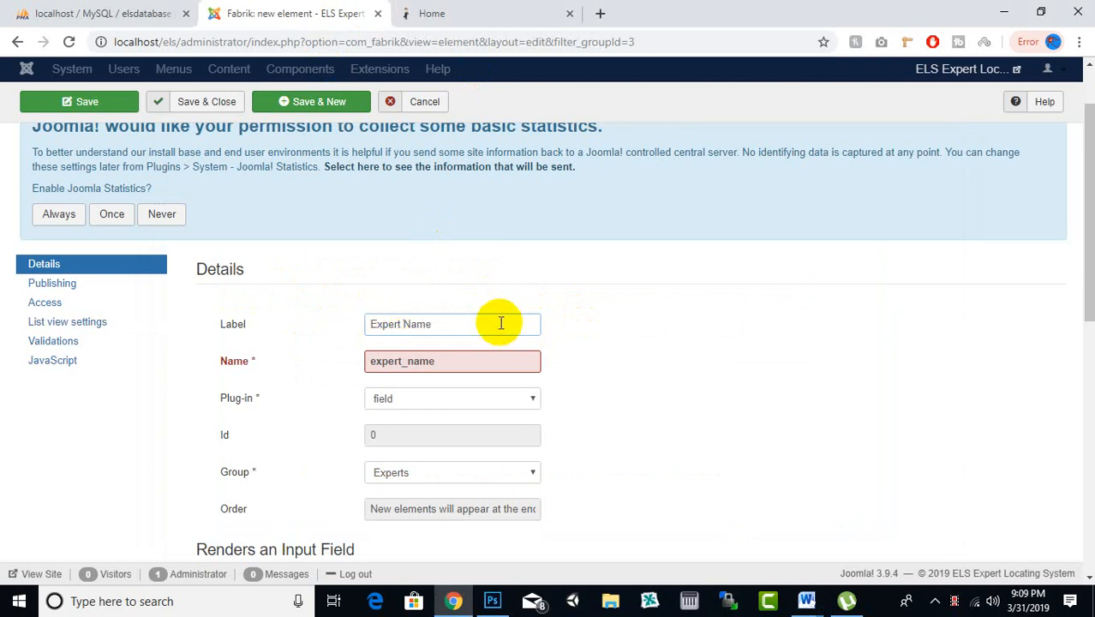
- Review the Expert Name element's formatting options, list view settings and filter settings
scroll(489, 291, "down", 1)
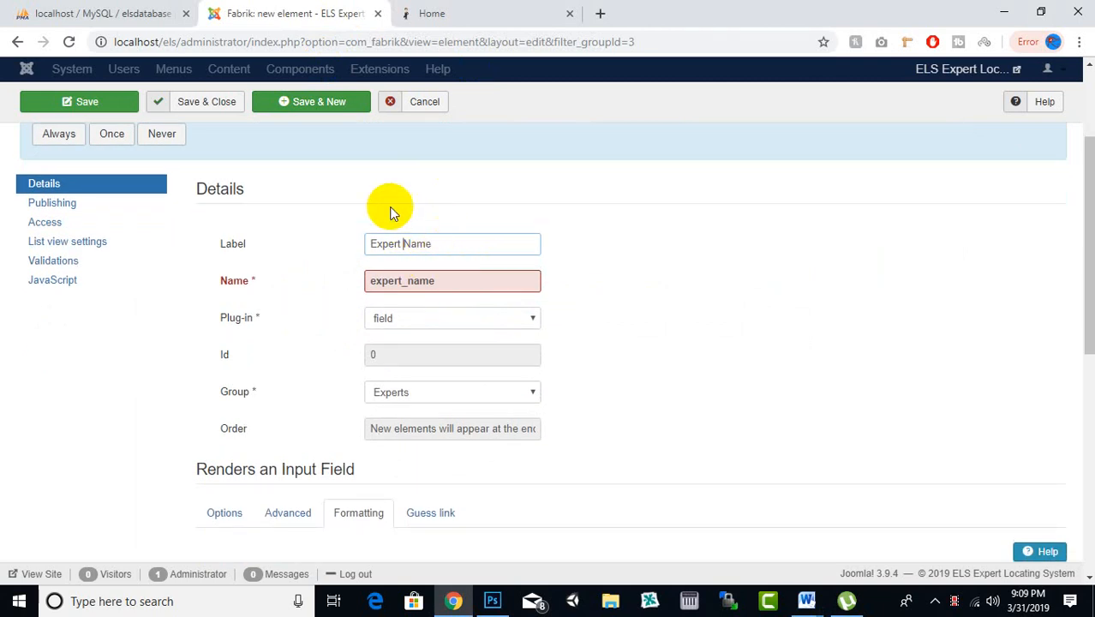
scroll(259, 327, "down", 3)
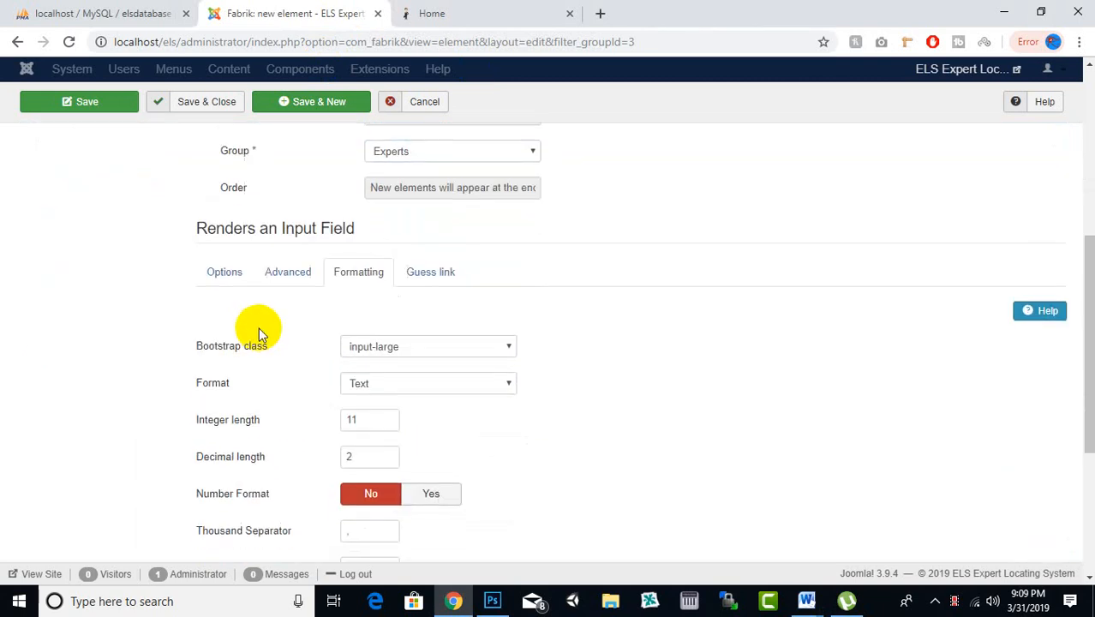
scroll(260, 334, "up", 3)
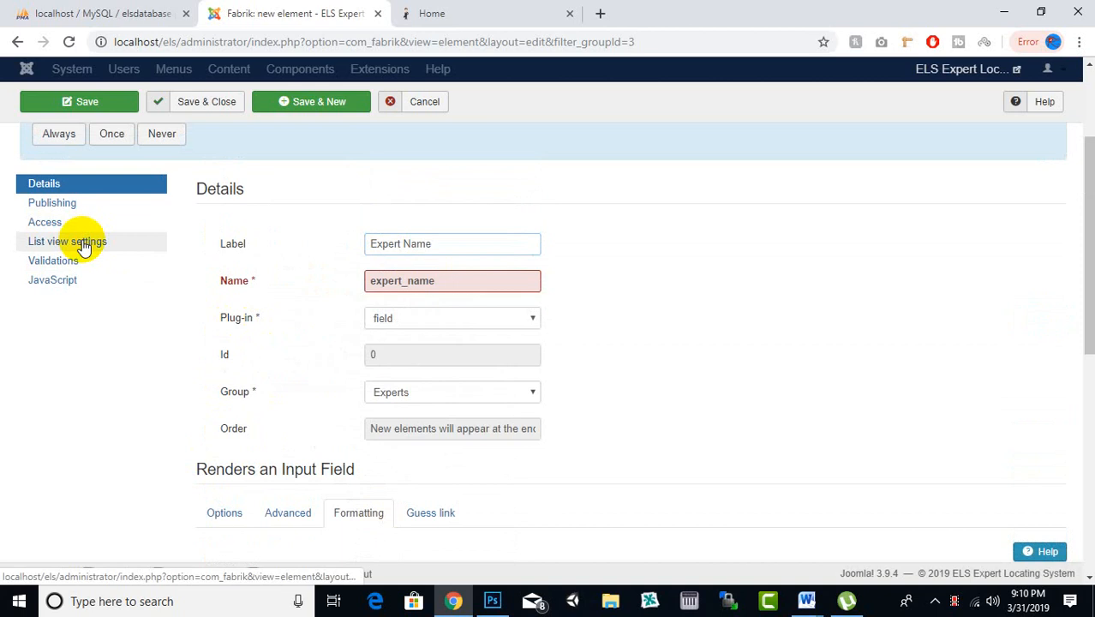
left_click(82, 243)
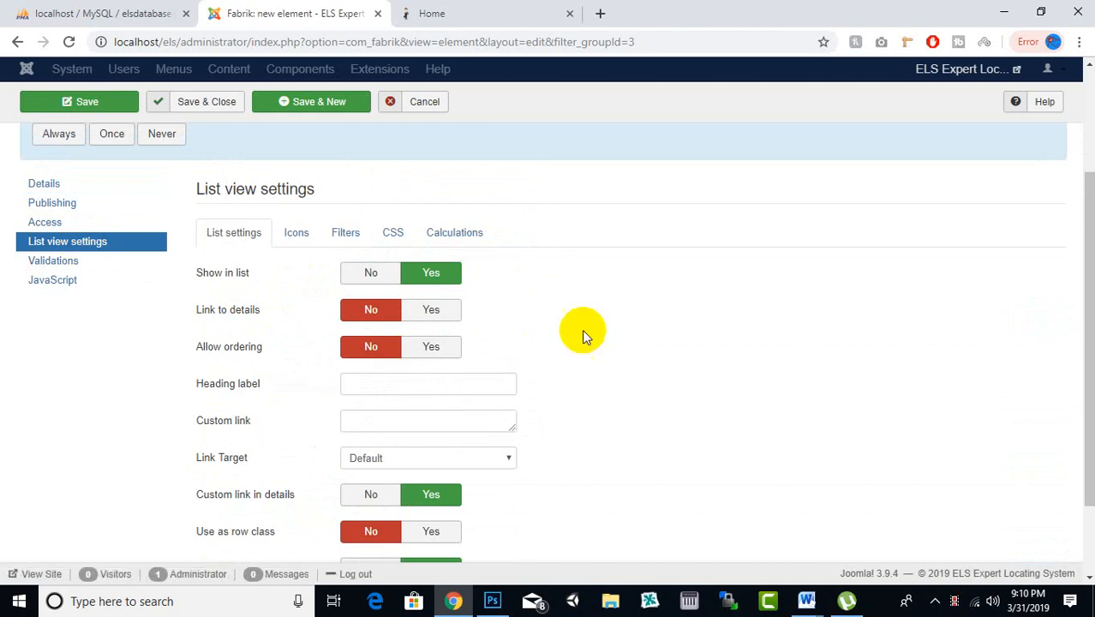
left_click(346, 240)
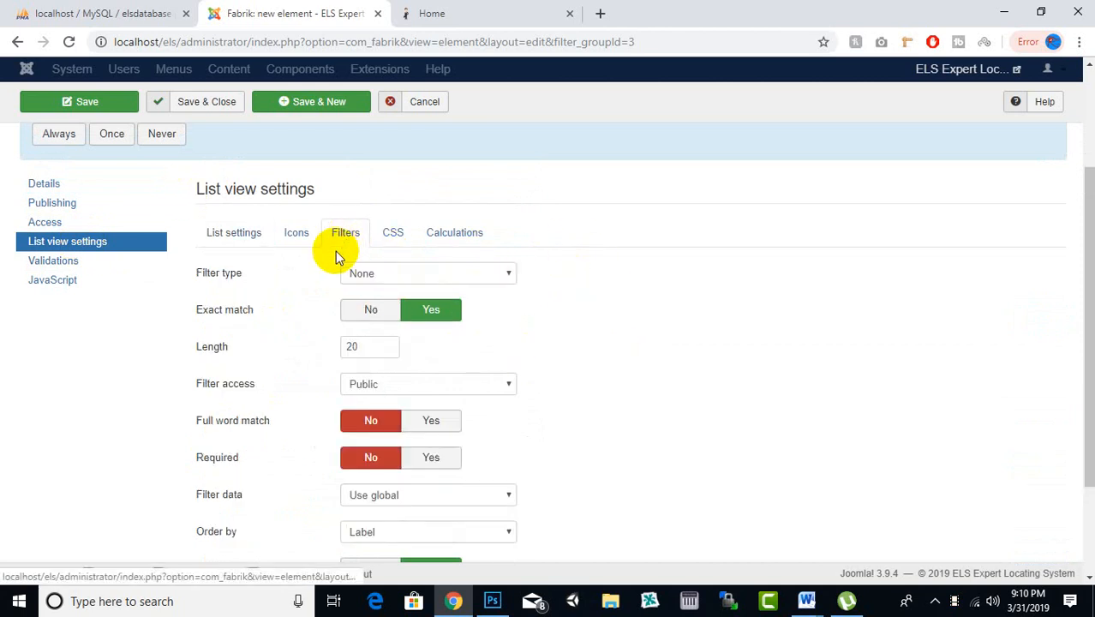
left_click(242, 238)
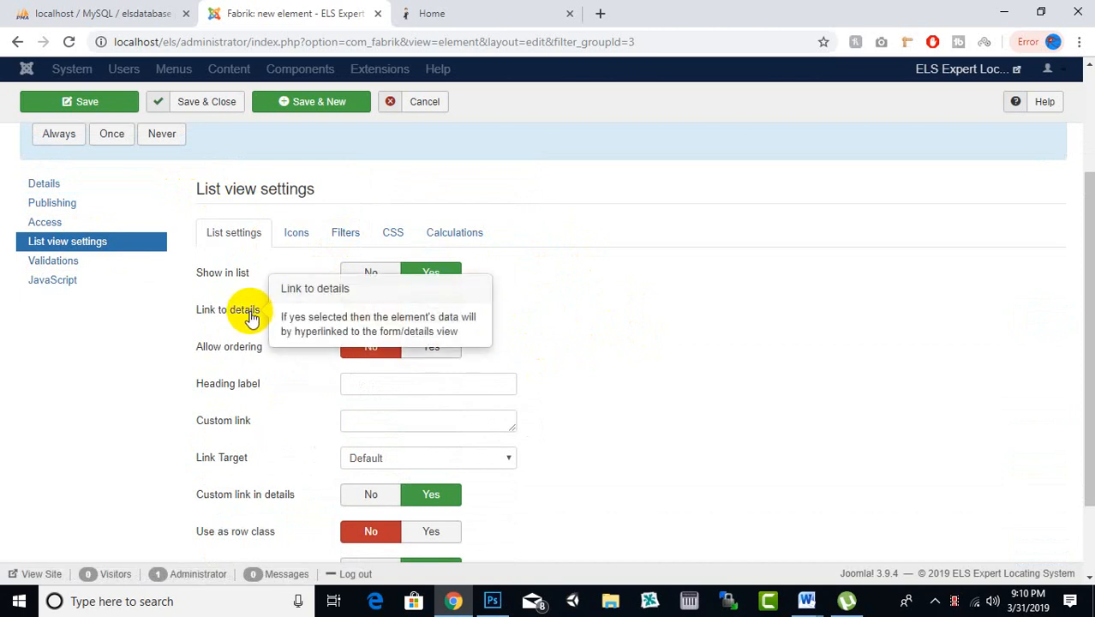
left_click(70, 187)
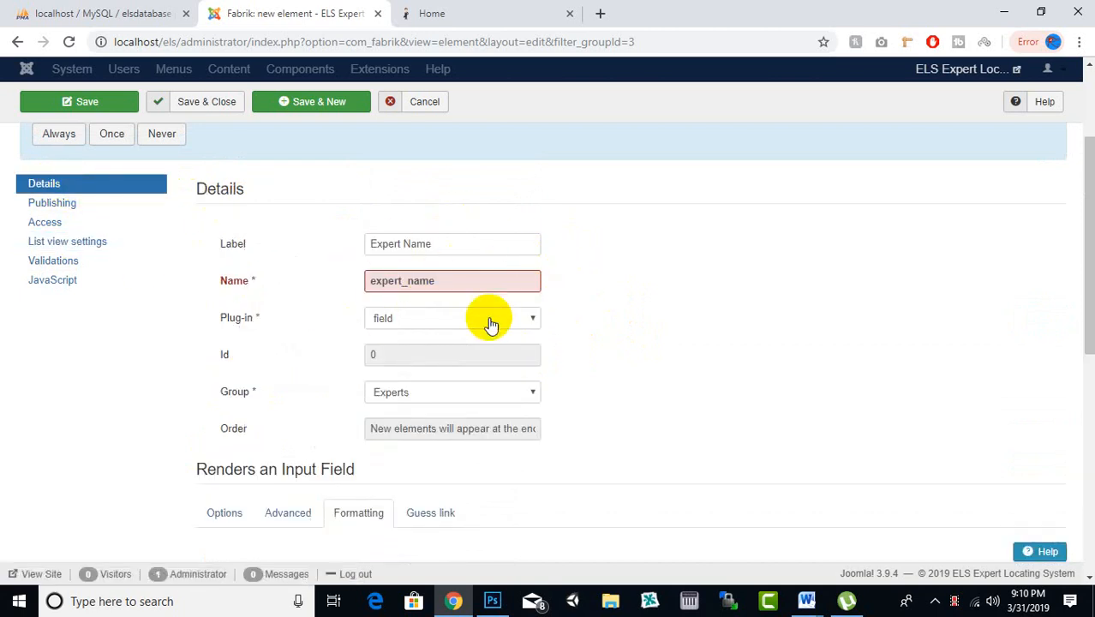
scroll(489, 322, "down", 4)
scroll(515, 249, "up", 5)
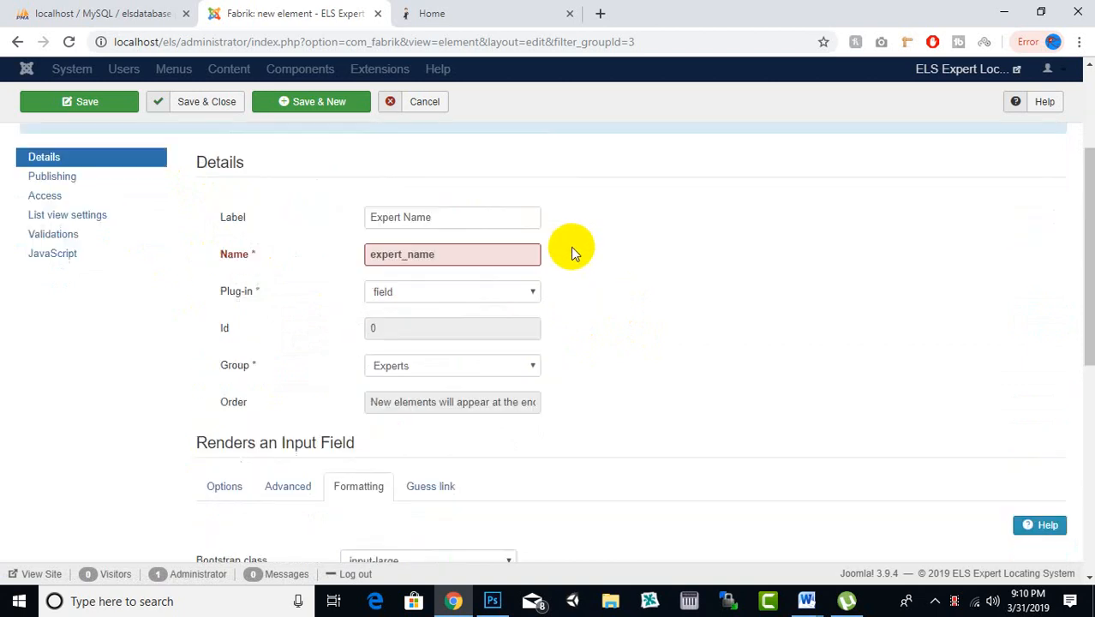
- Save the Expert Name element and start another new element in the Experts group
scroll(342, 205, "down", 4)
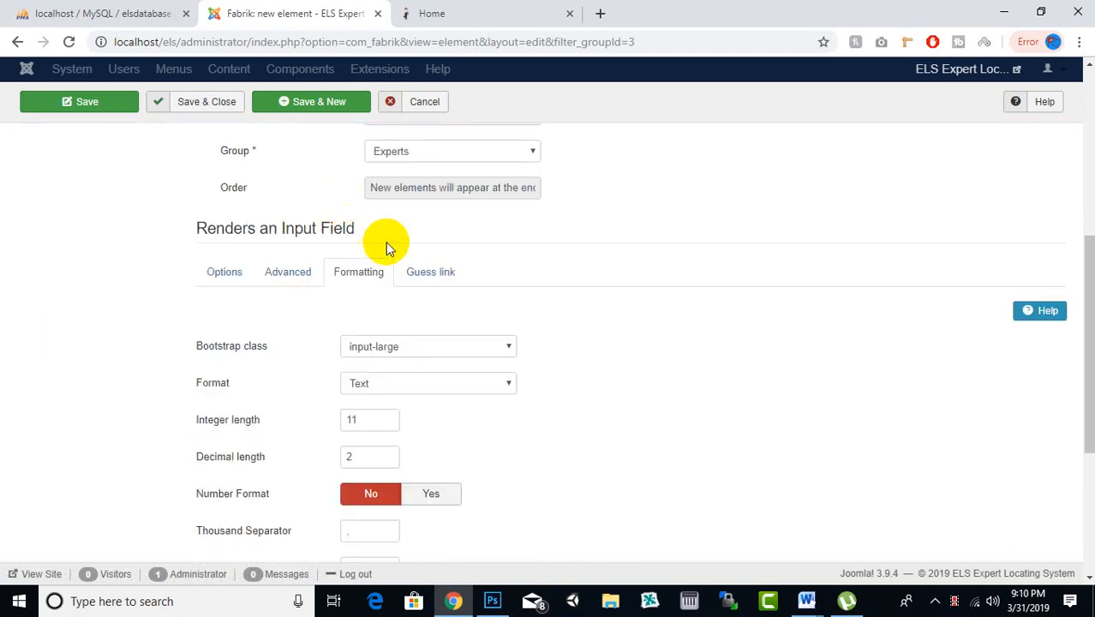
scroll(386, 244, "up", 1)
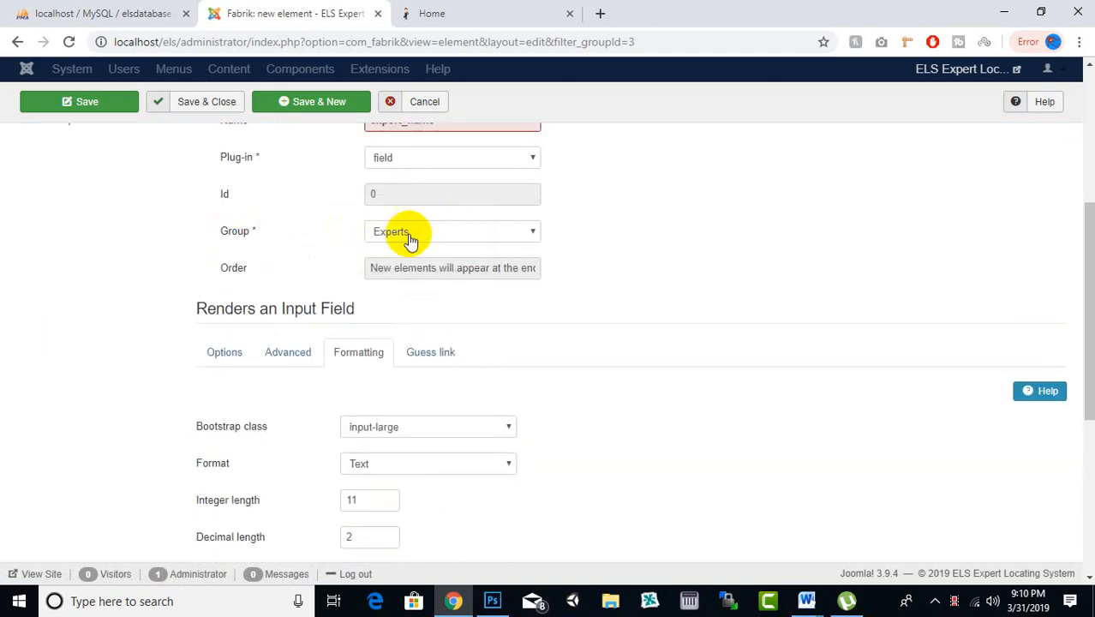
scroll(257, 254, "up", 3)
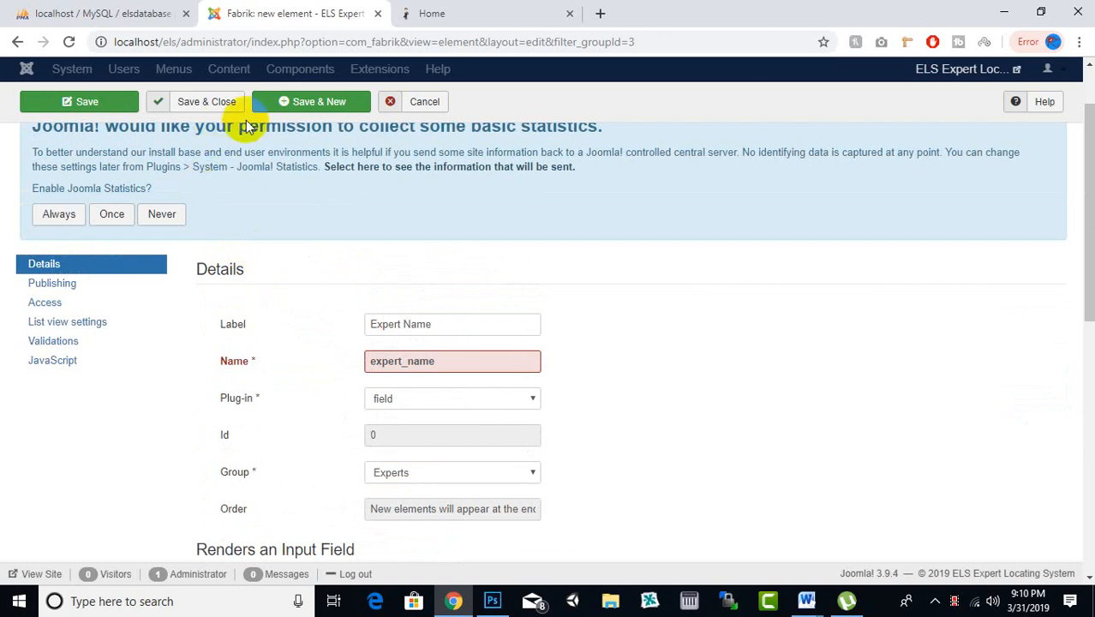
left_click(314, 104)
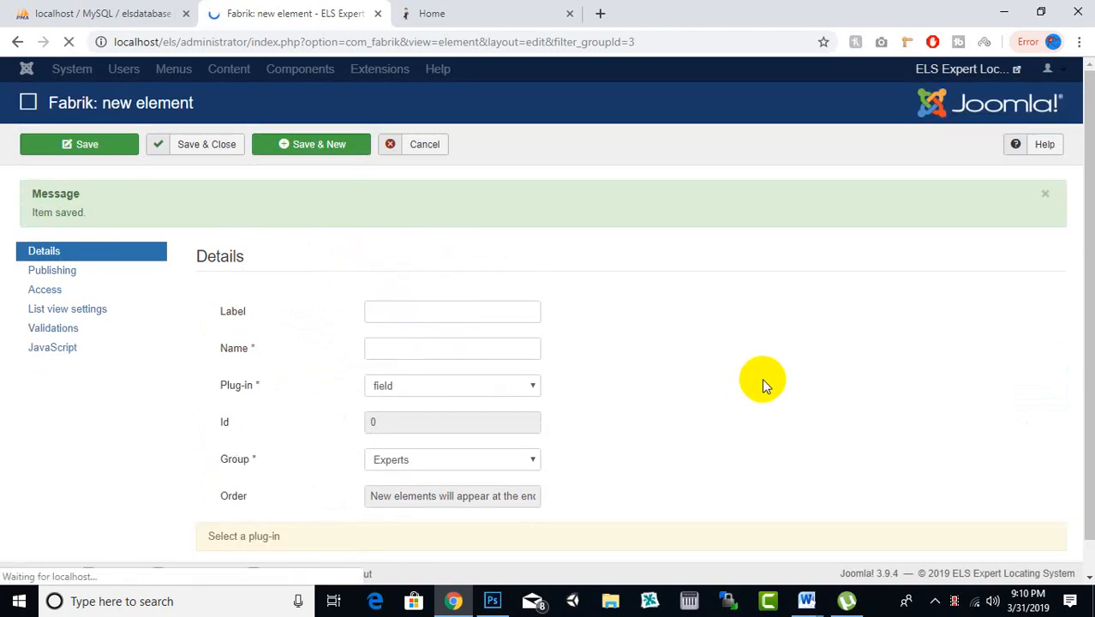
- Check the column headings in the Word table and paste Faculty Name as the new element's label, with the name faculty_name
mouse_move(819, 602)
left_click(856, 541)
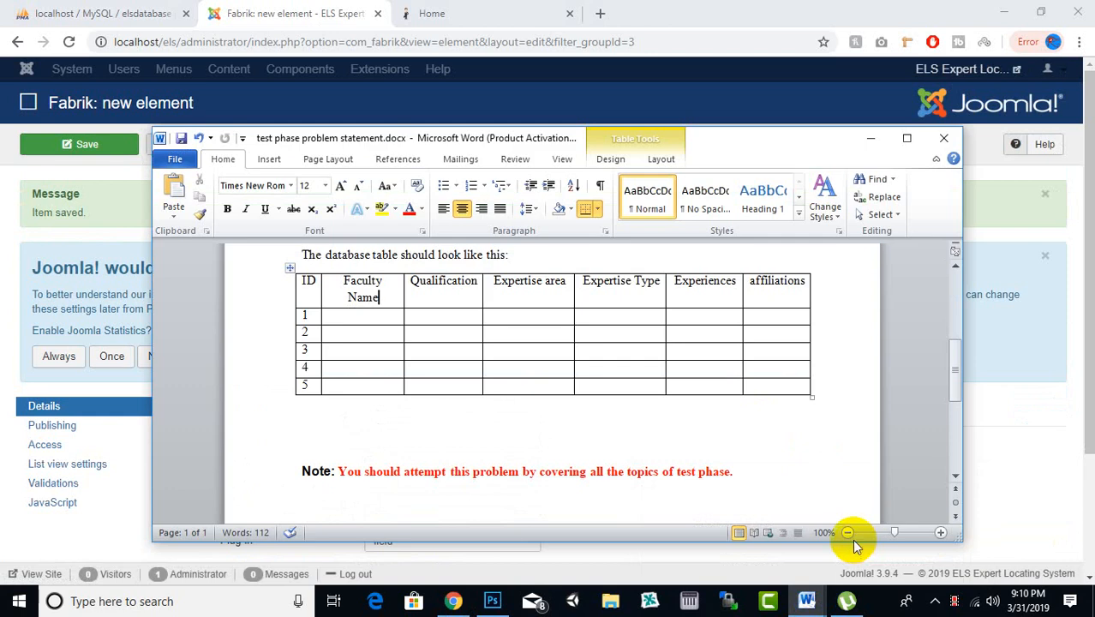
left_click(293, 14)
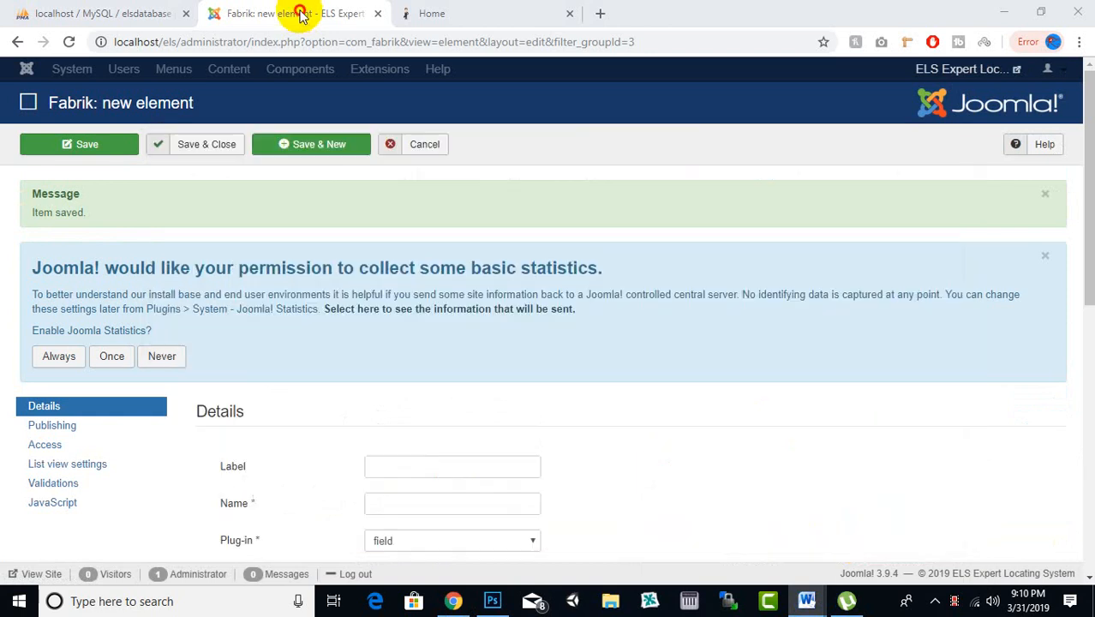
right_click(424, 462)
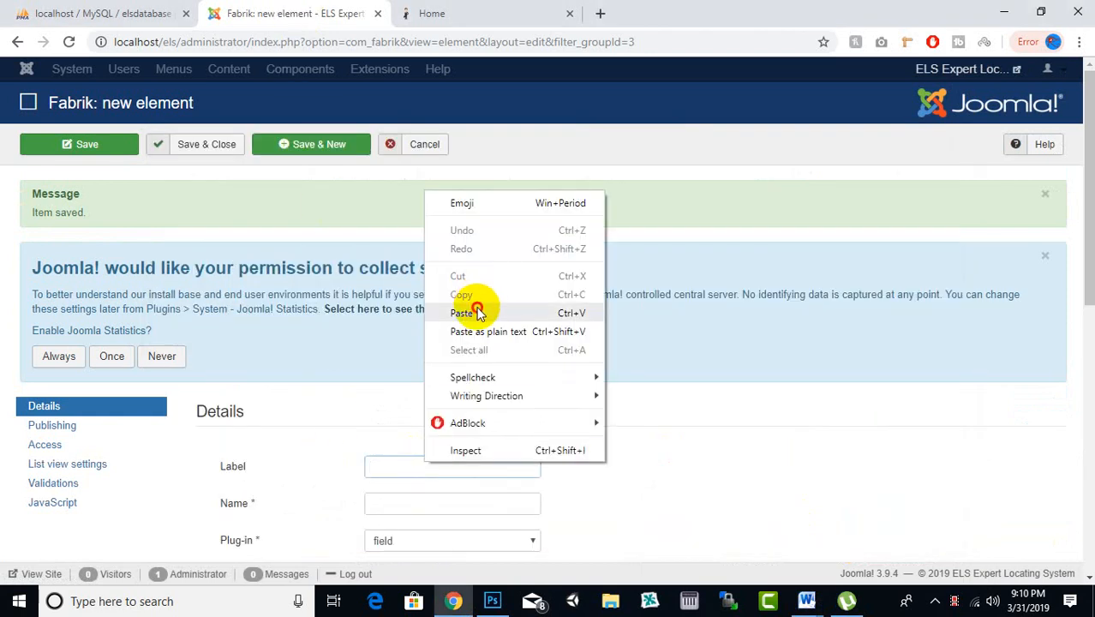
left_click(480, 311)
scroll(427, 318, "down", 3)
left_click(368, 224)
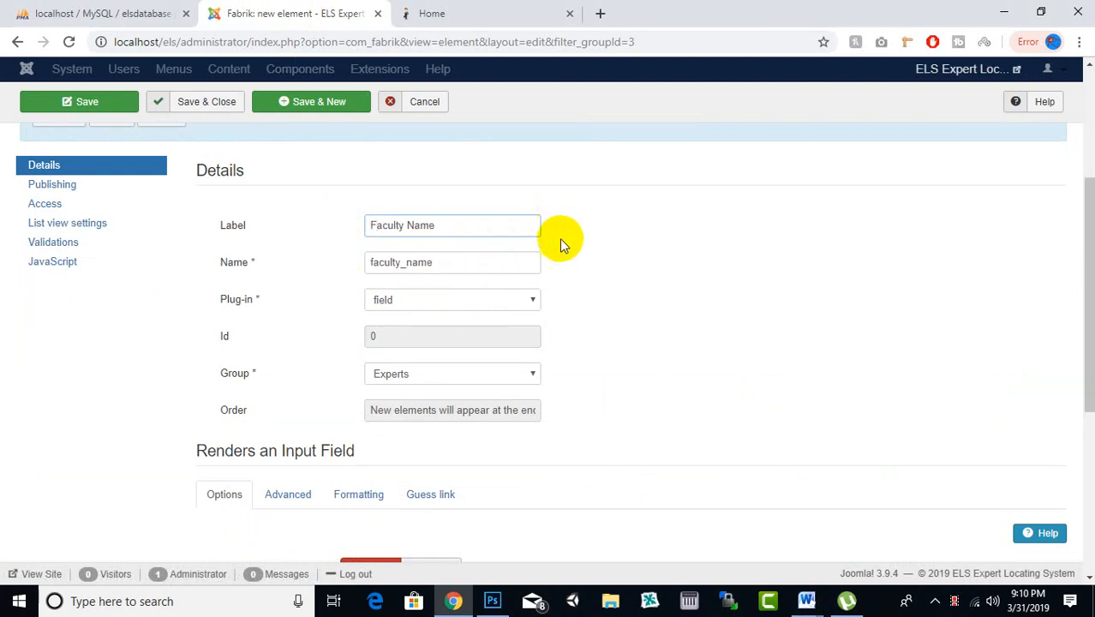
- Open the formatting options of the new Faculty Name element
scroll(580, 301, "down", 2)
left_click(374, 338)
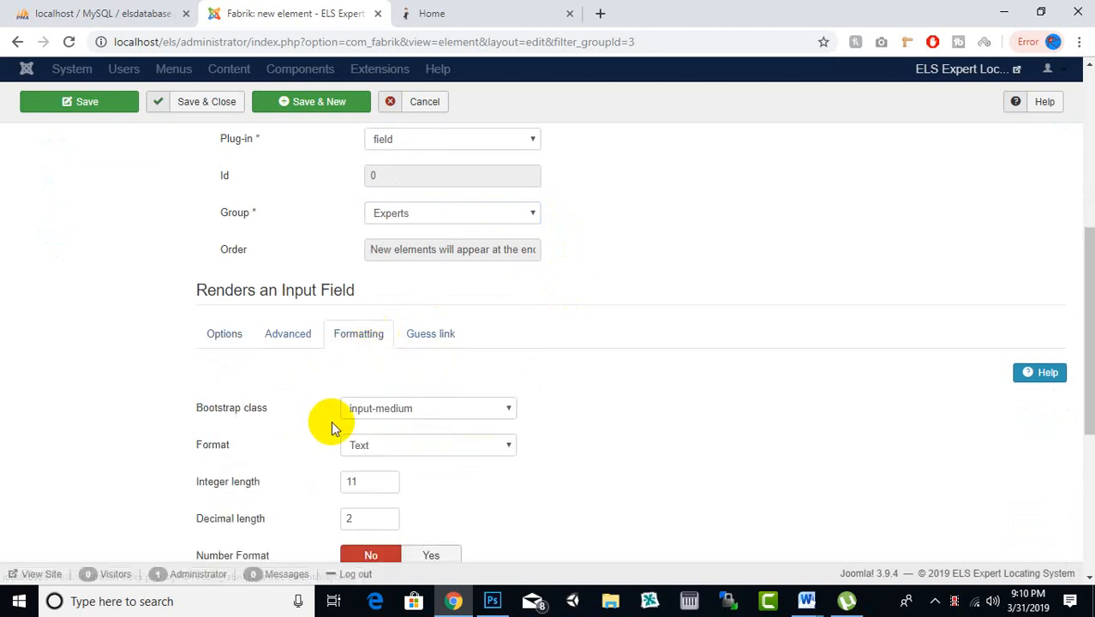
- Set the Bootstrap class of the Faculty Name element to input-large
left_click(420, 413)
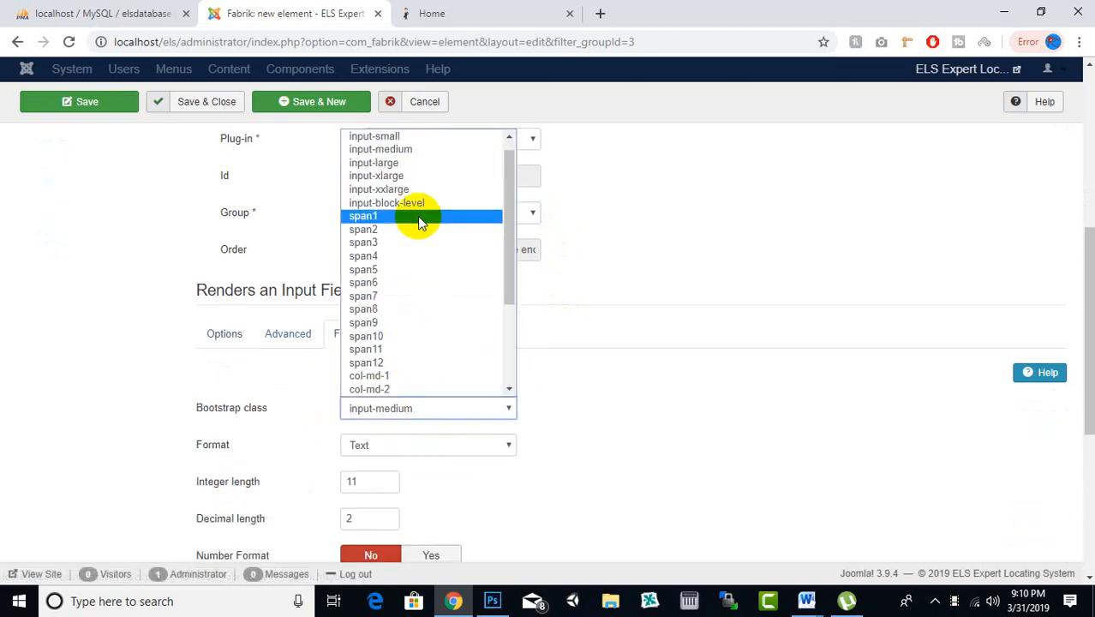
left_click(403, 163)
scroll(709, 330, "up", 1)
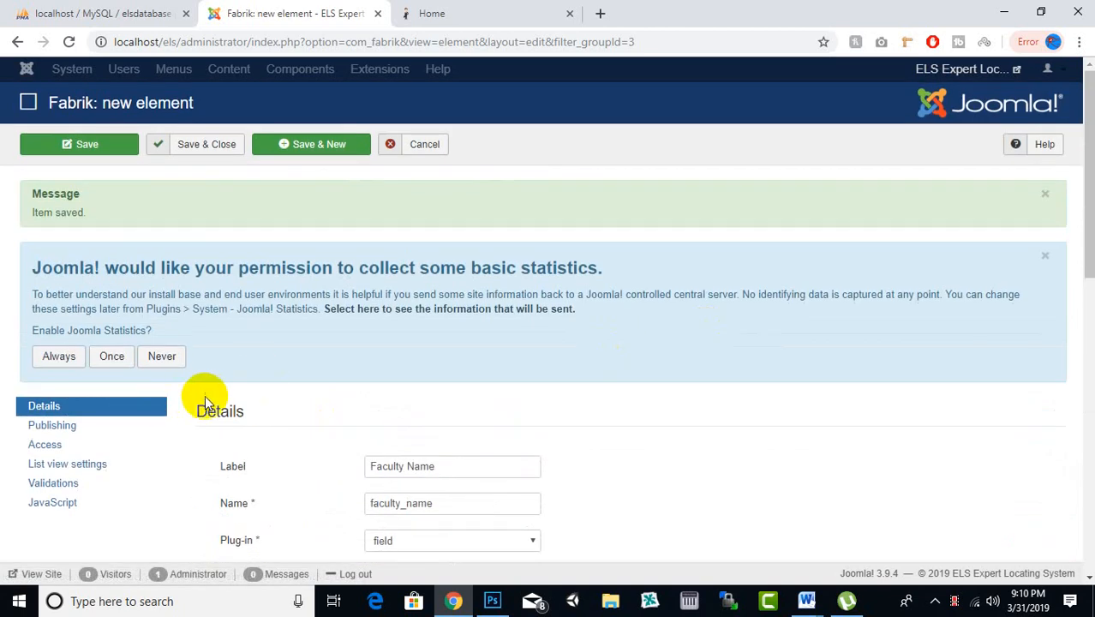
- Set the Faculty Name element's list view filter type to Dropdown, then save it and start a new element
scroll(171, 390, "down", 1)
left_click(83, 388)
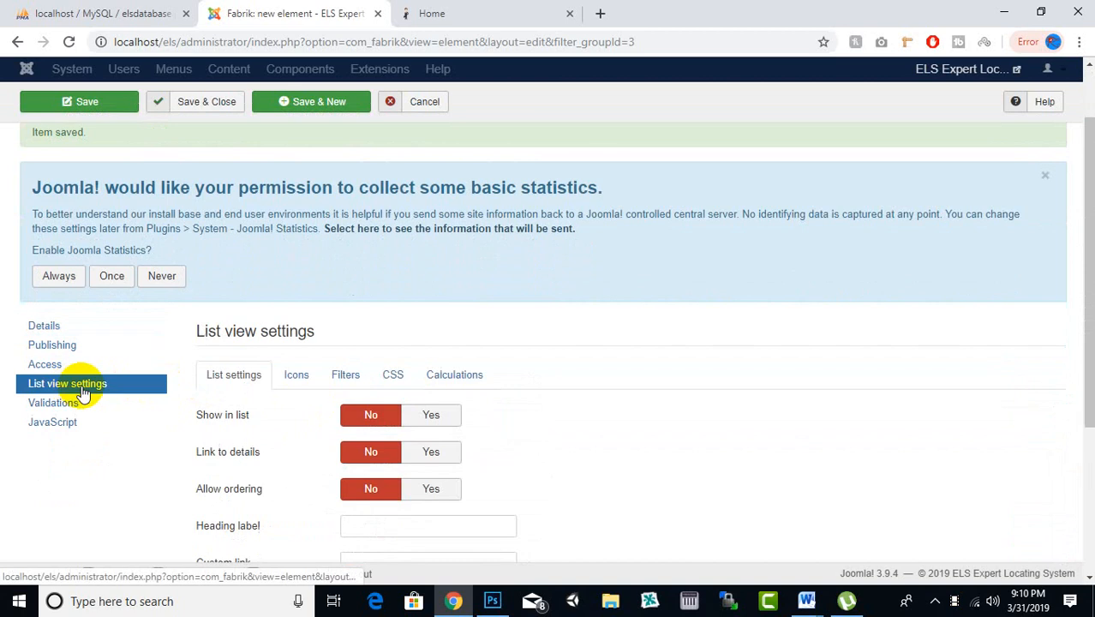
left_click(345, 374)
scroll(574, 289, "down", 2)
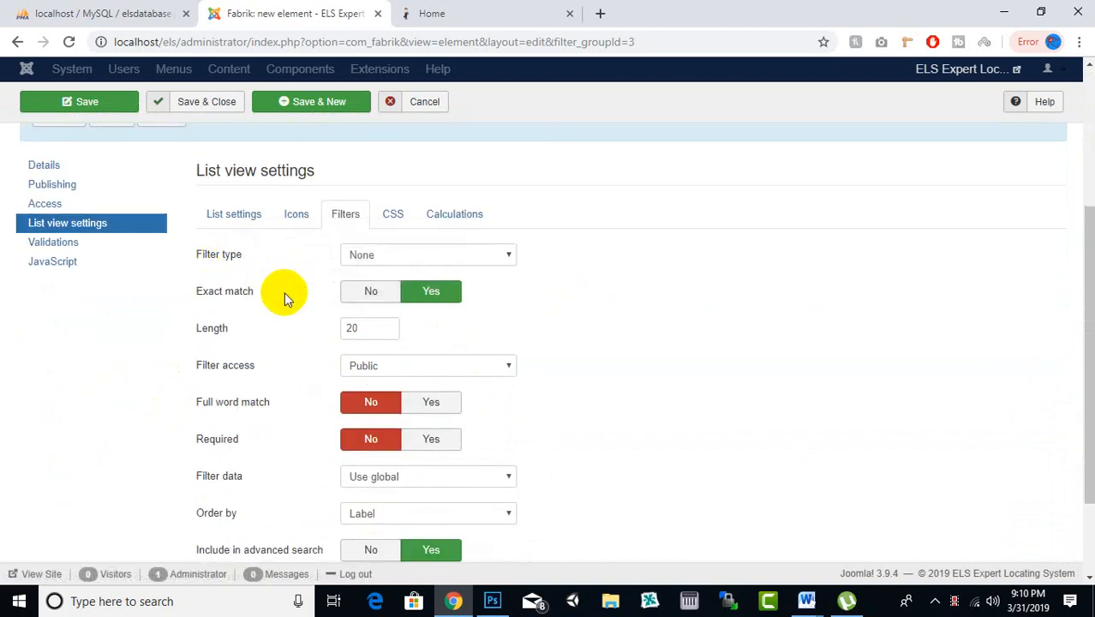
left_click(476, 257)
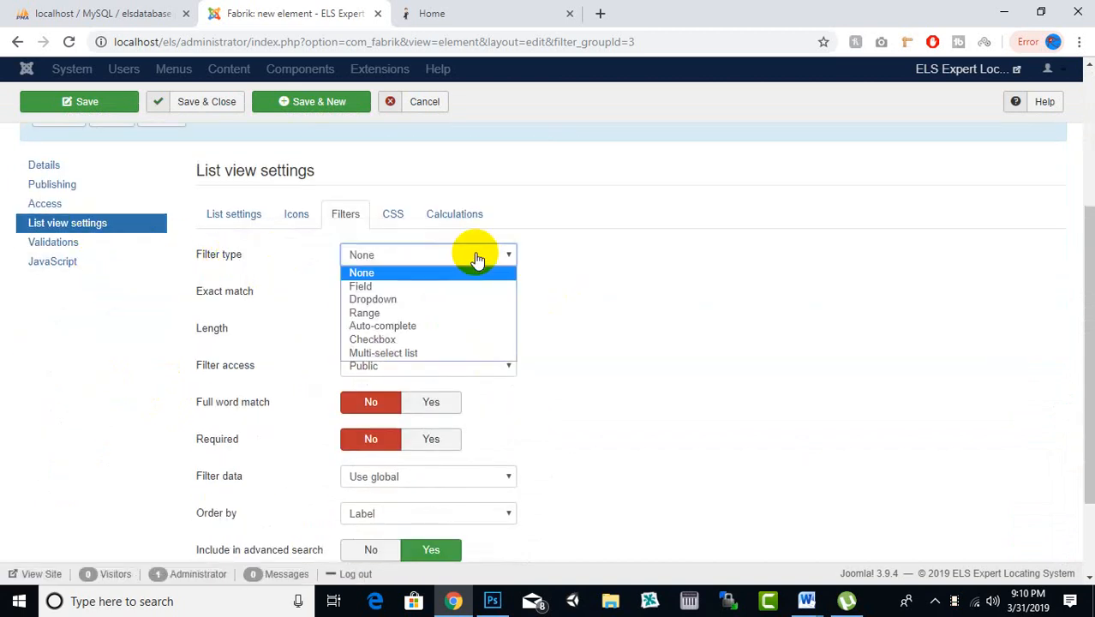
left_click(434, 300)
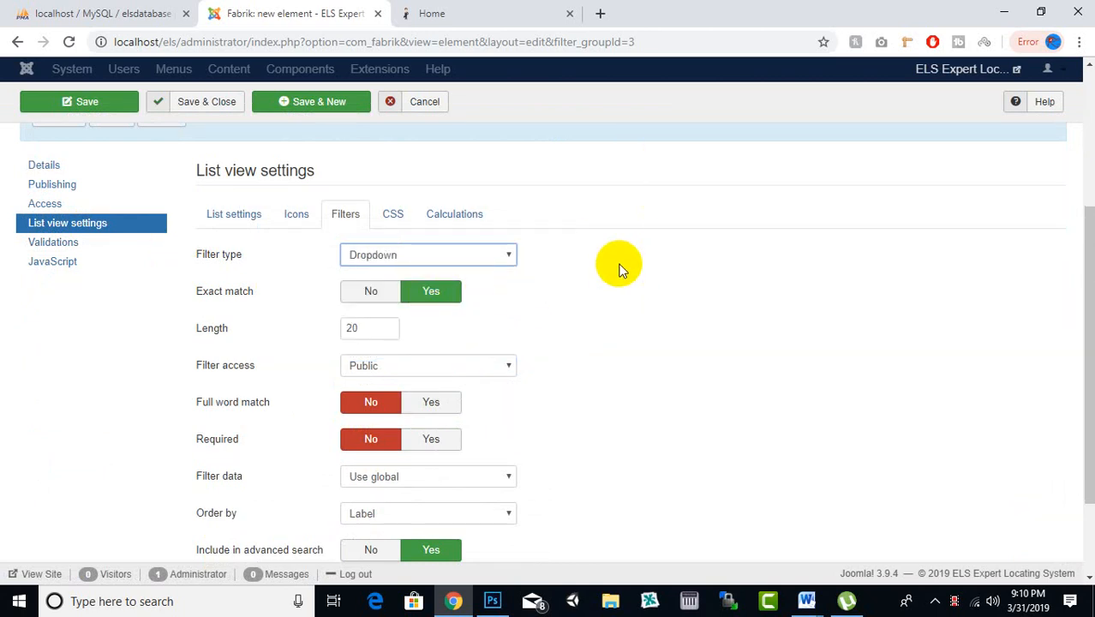
scroll(622, 269, "up", 2)
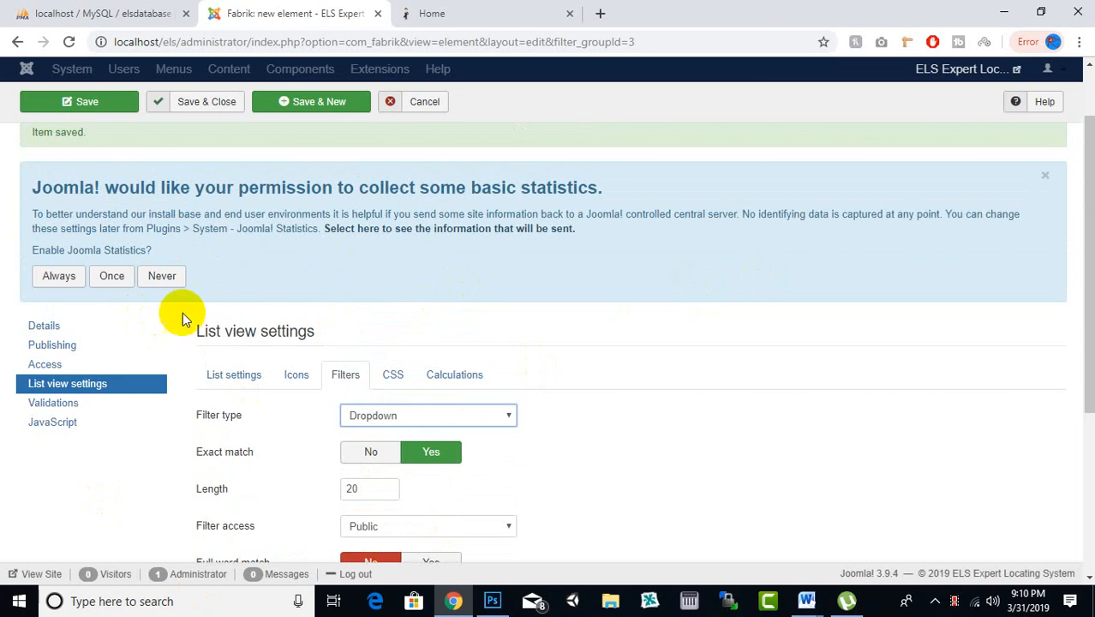
scroll(301, 326, "down", 1)
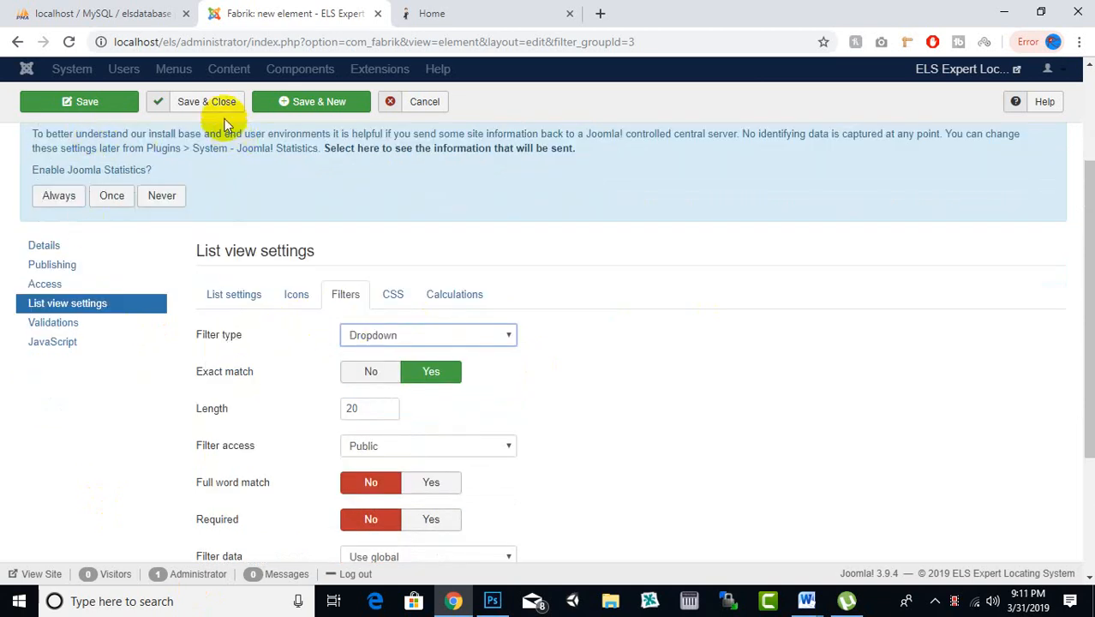
left_click(310, 107)
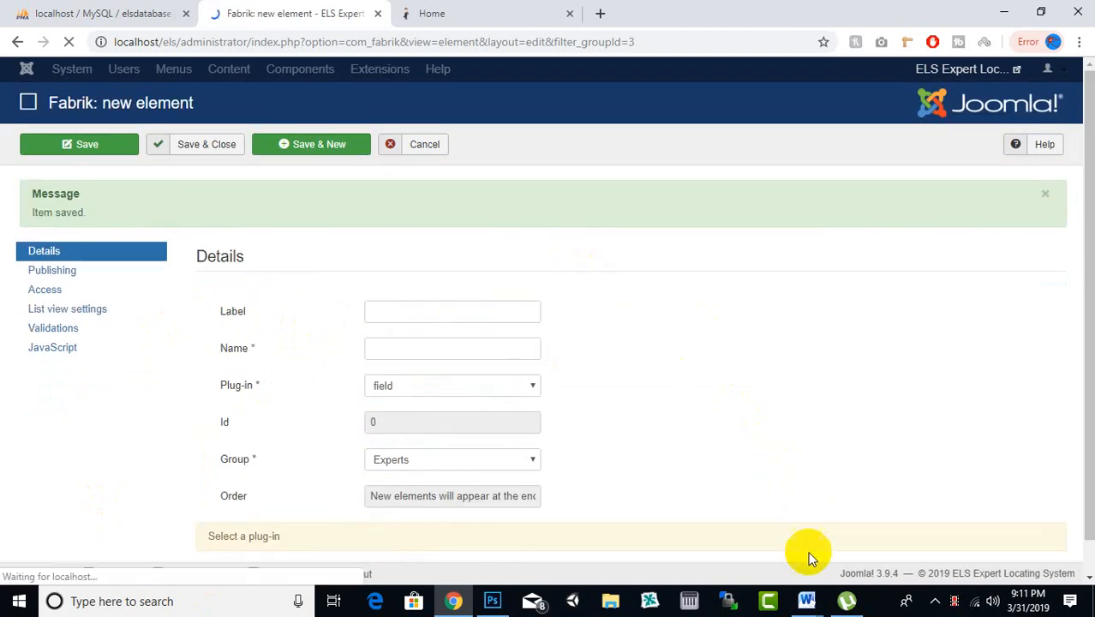
- Switch to the Word document test phase problem statement.docx and copy the Qualification column heading from the database table
mouse_move(809, 604)
left_click(881, 534)
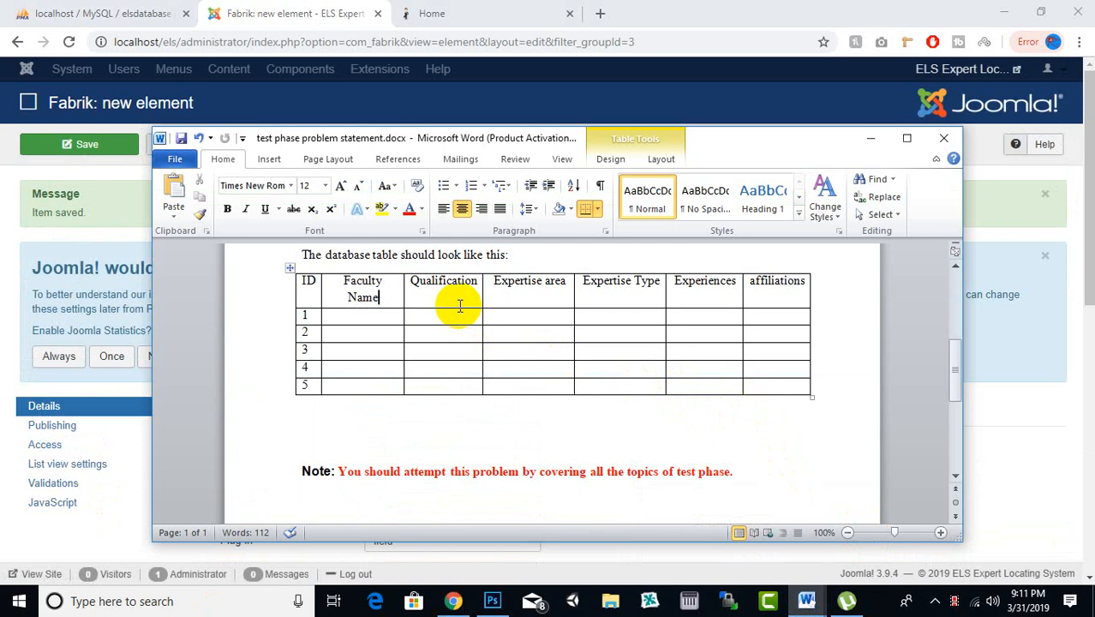
left_click_drag(478, 284, 394, 282)
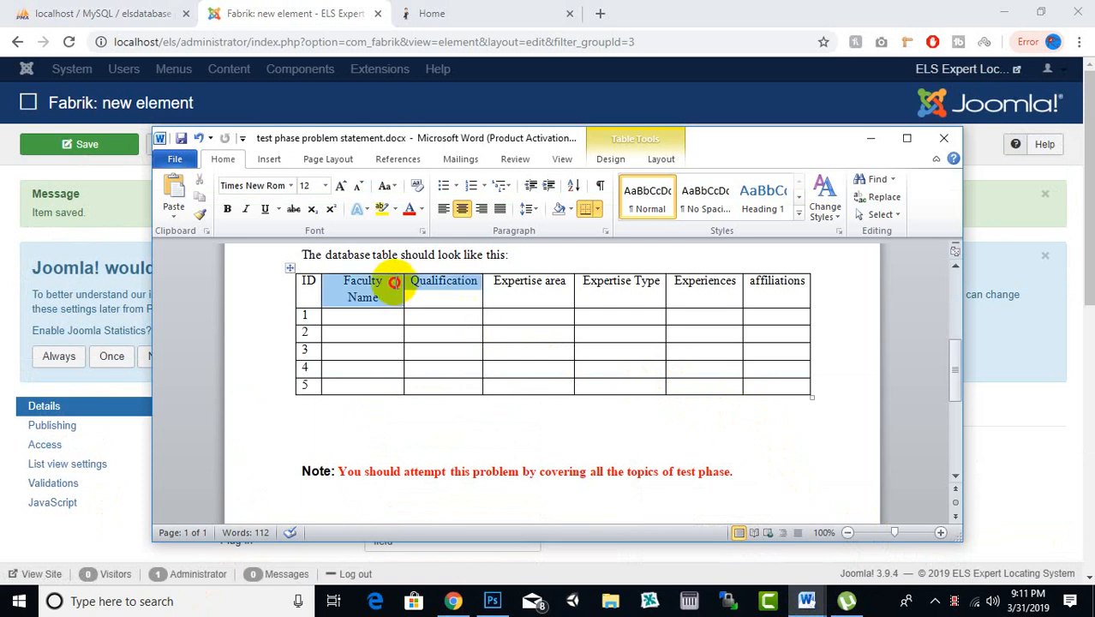
left_click(396, 285)
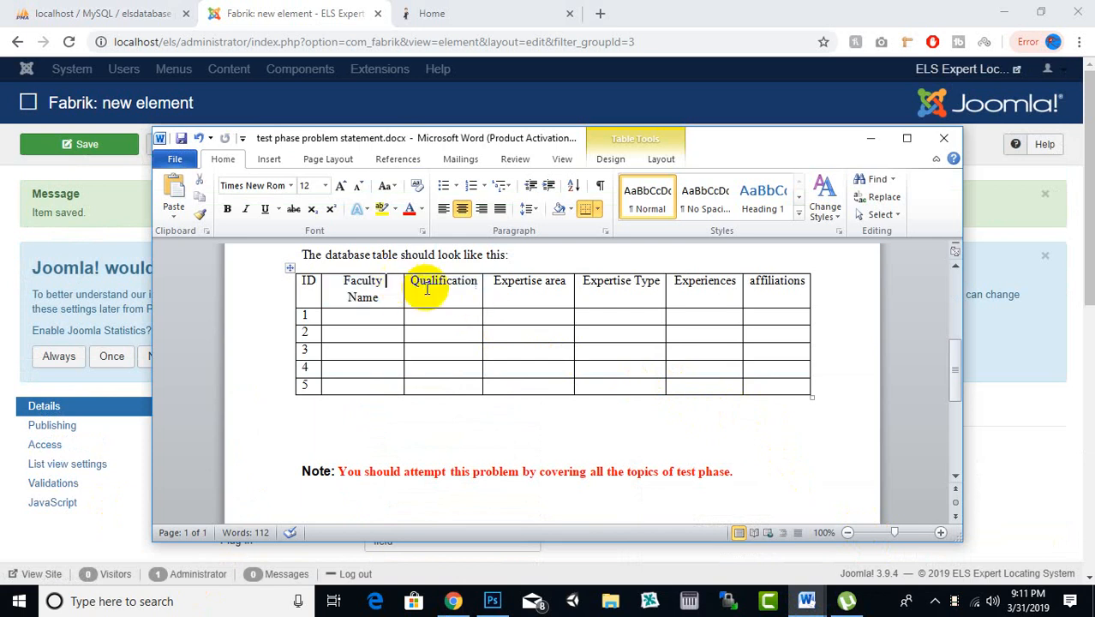
right_click(478, 286)
left_click(514, 308)
- Return to the Fabrik new element form in the browser and label the element Qualification, filling its name as qualification
left_click(280, 6)
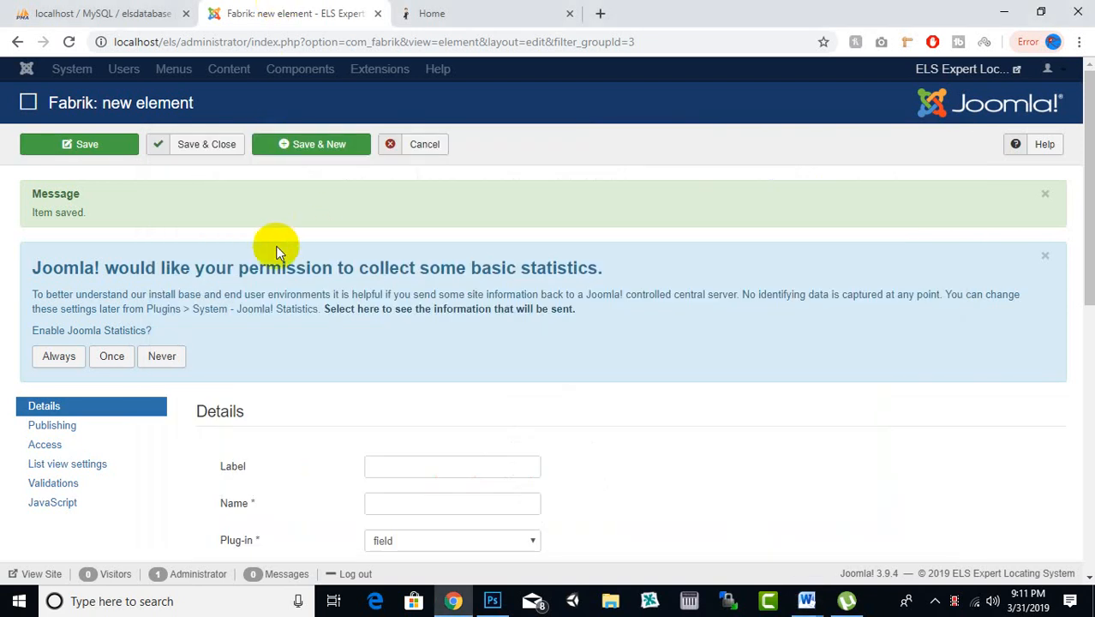
left_click(431, 466)
right_click(433, 468)
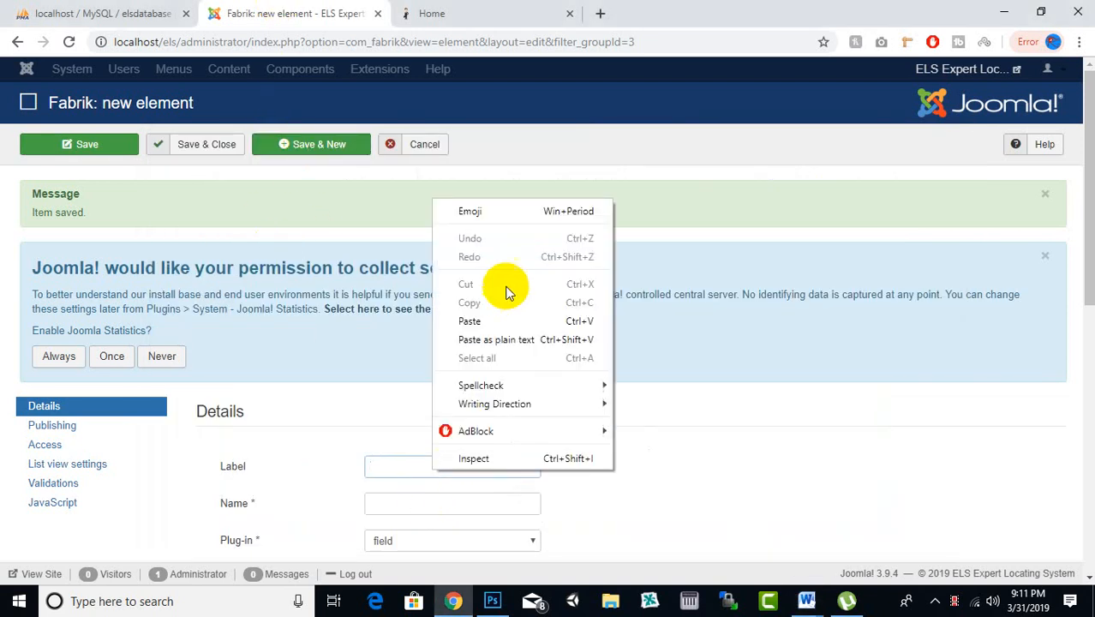
left_click(484, 321)
scroll(489, 308, "down", 2)
left_click(464, 343)
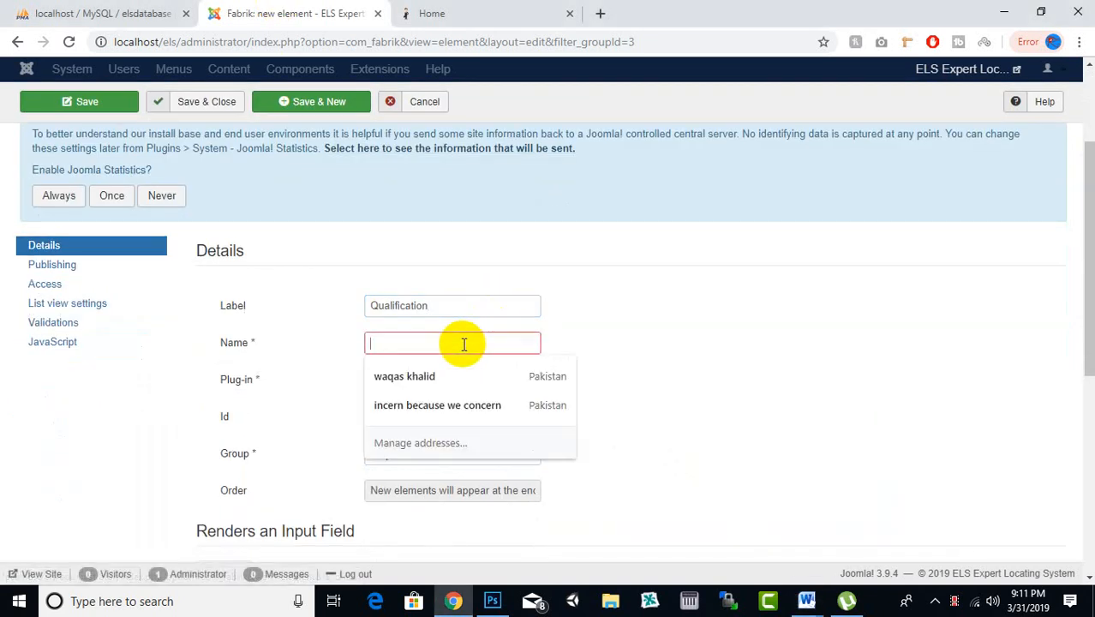
left_click(717, 246)
- Set the Bootstrap class of the Qualification element to input-large in its formatting options
scroll(557, 309, "down", 3)
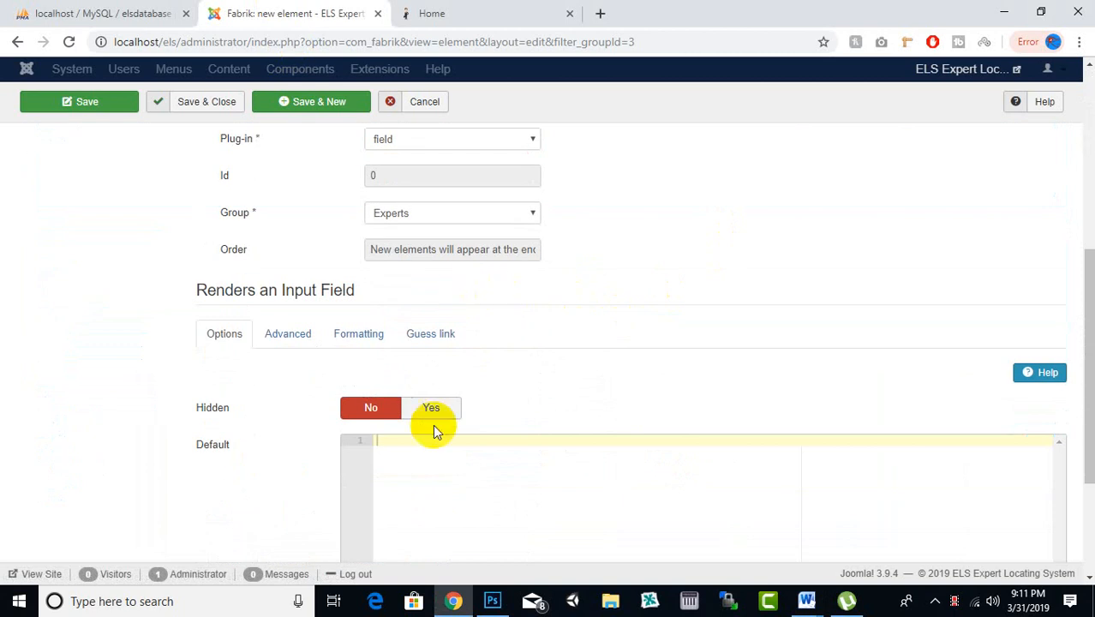
left_click(343, 347)
left_click(411, 409)
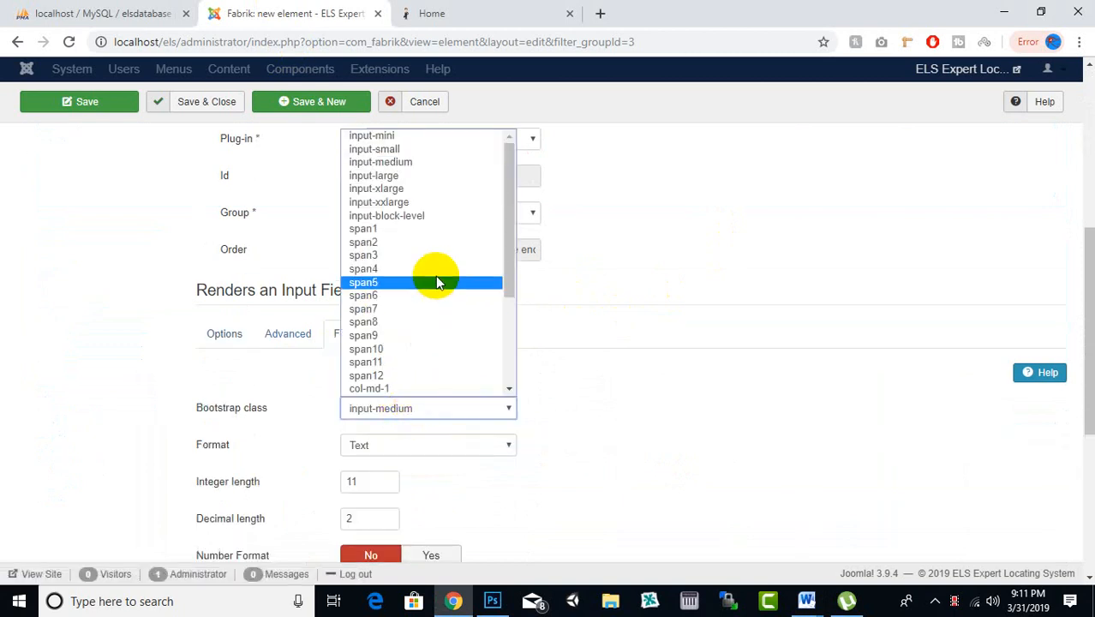
left_click(416, 176)
- Enable showing the Qualification element in the list, then save it and start a new element
scroll(729, 272, "up", 2)
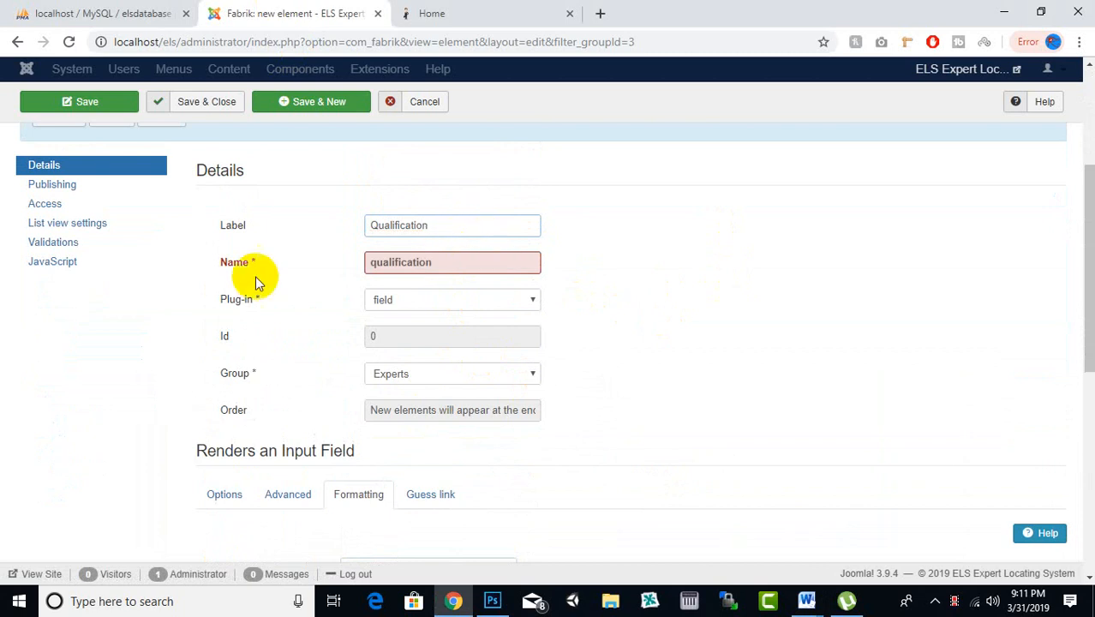
left_click(105, 225)
left_click(430, 253)
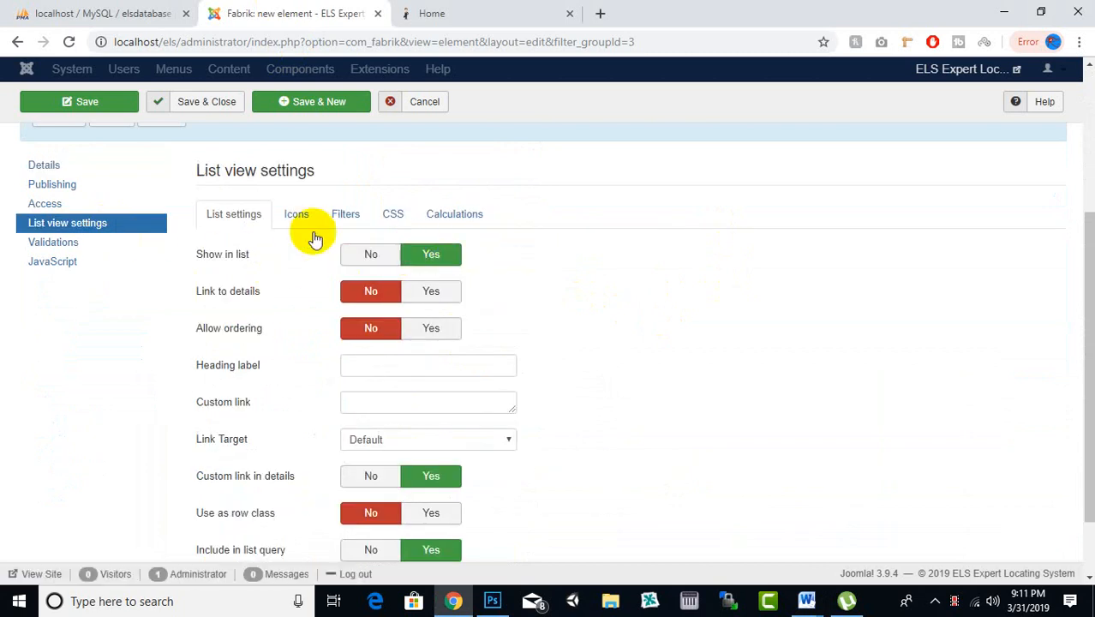
left_click(288, 110)
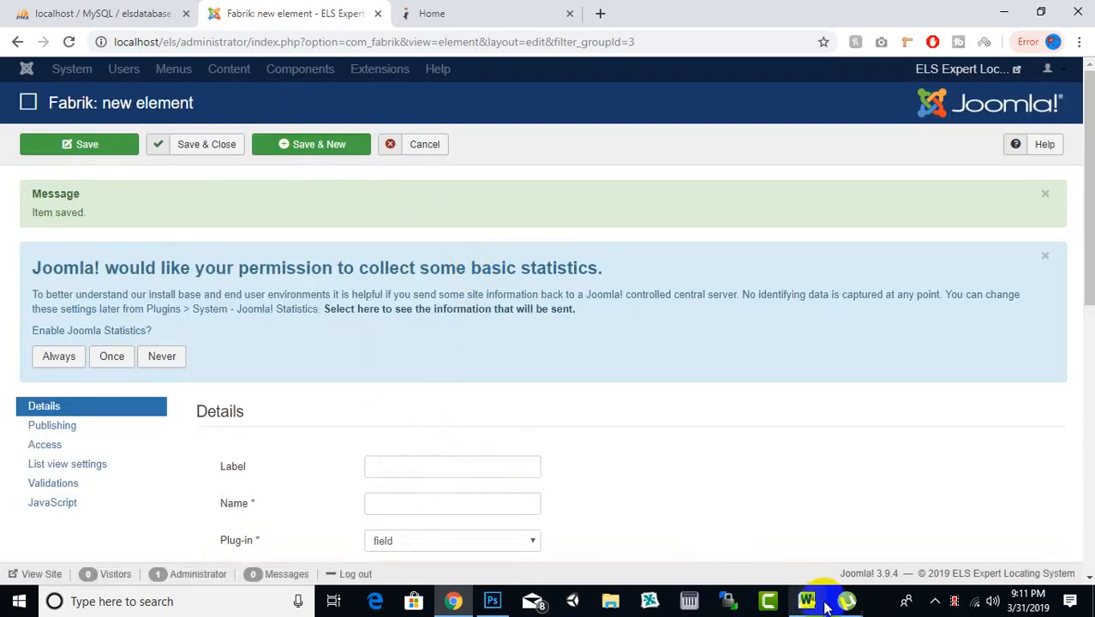
- Switch to the Word document and copy the Expertise area column heading from the database table
mouse_move(815, 600)
left_click(774, 455)
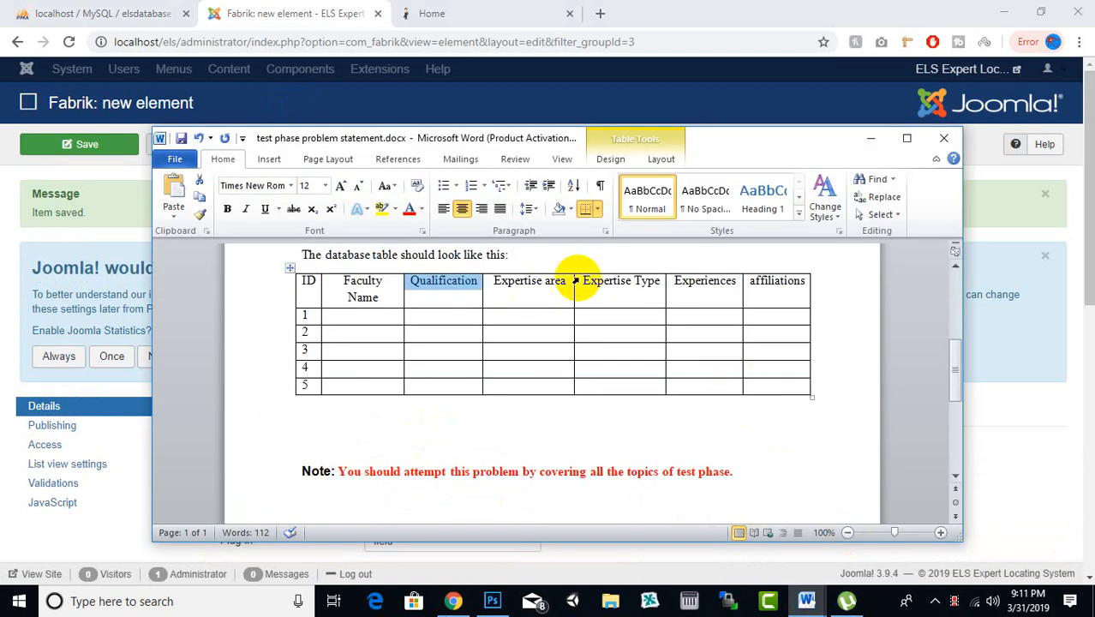
left_click_drag(570, 278, 509, 280)
right_click(514, 287)
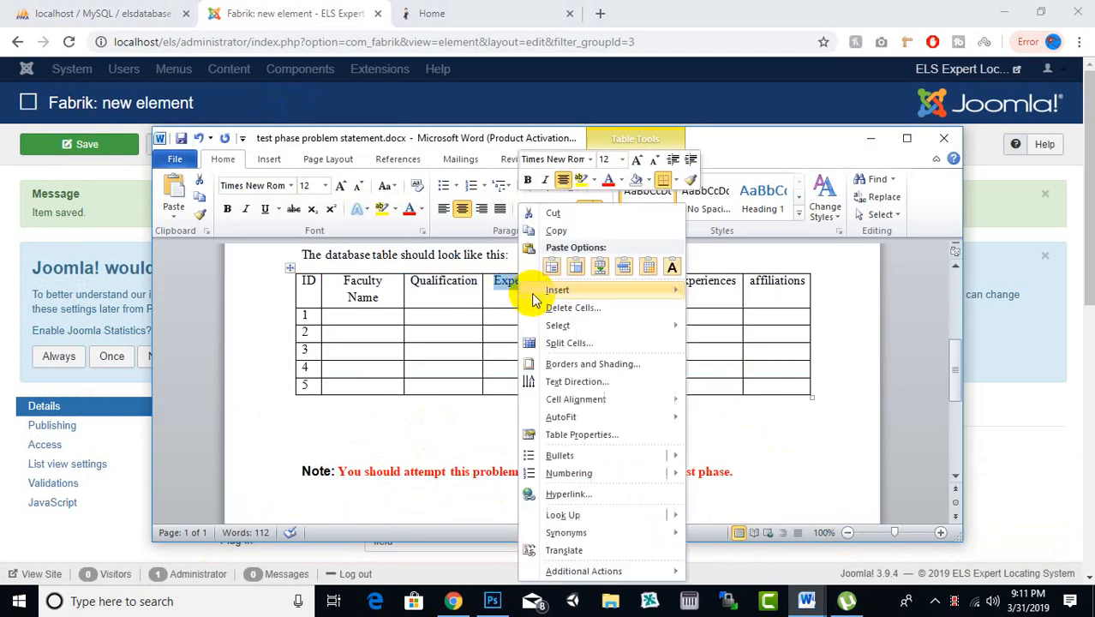
left_click(557, 230)
- Return to the Fabrik new element form in the browser and paste Expertise area as the element's label
left_click(283, 12)
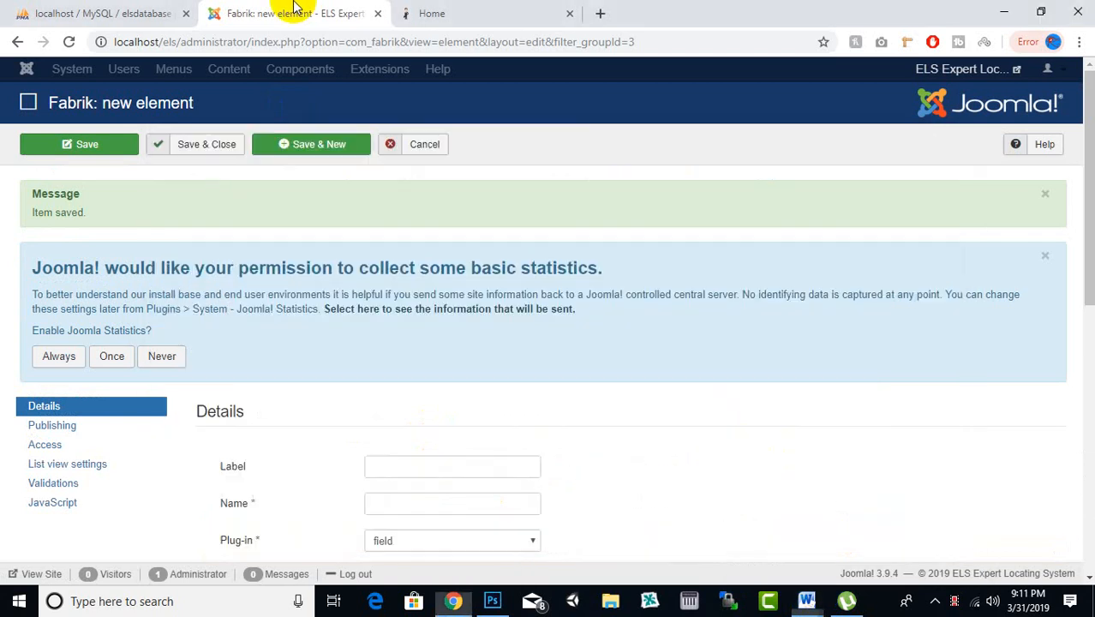
scroll(463, 360, "down", 2)
right_click(432, 311)
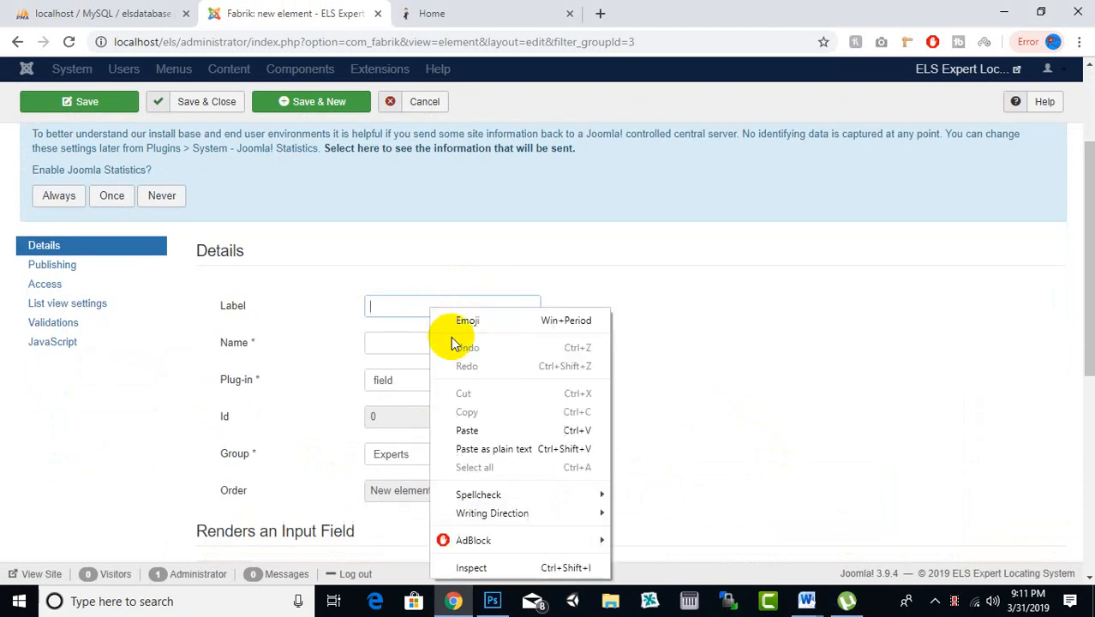
left_click(480, 430)
- Set the Bootstrap class of the Expertise area element to input-large in its formatting options
scroll(620, 229, "down", 3)
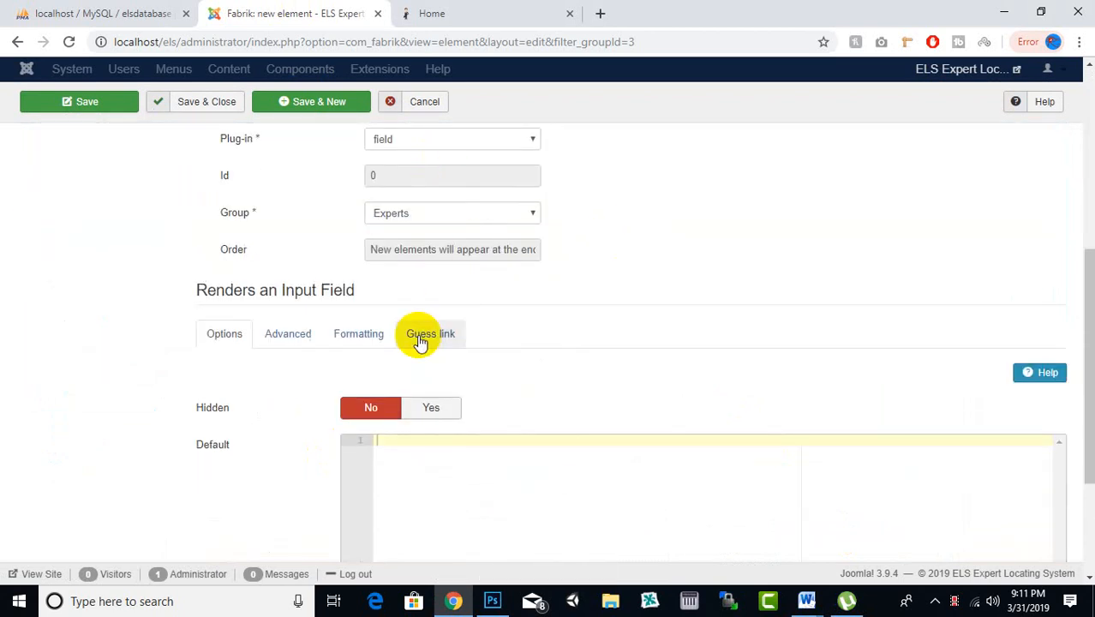
left_click(344, 339)
left_click(382, 411)
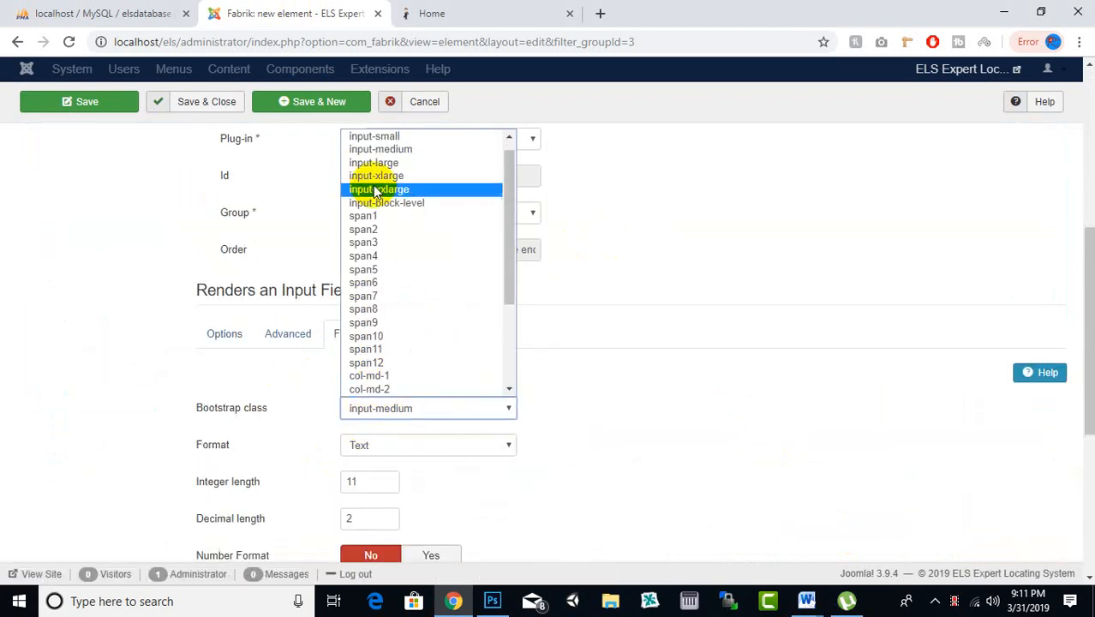
left_click(376, 164)
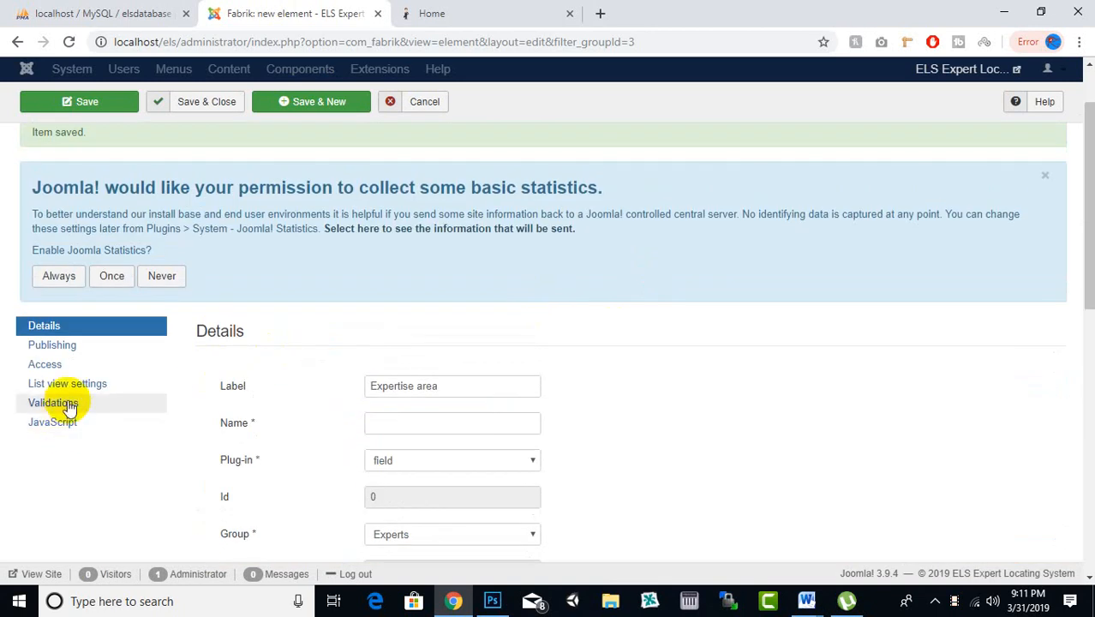
- Enable showing the Expertise area element in the list and try to save it
left_click(68, 385)
left_click(428, 419)
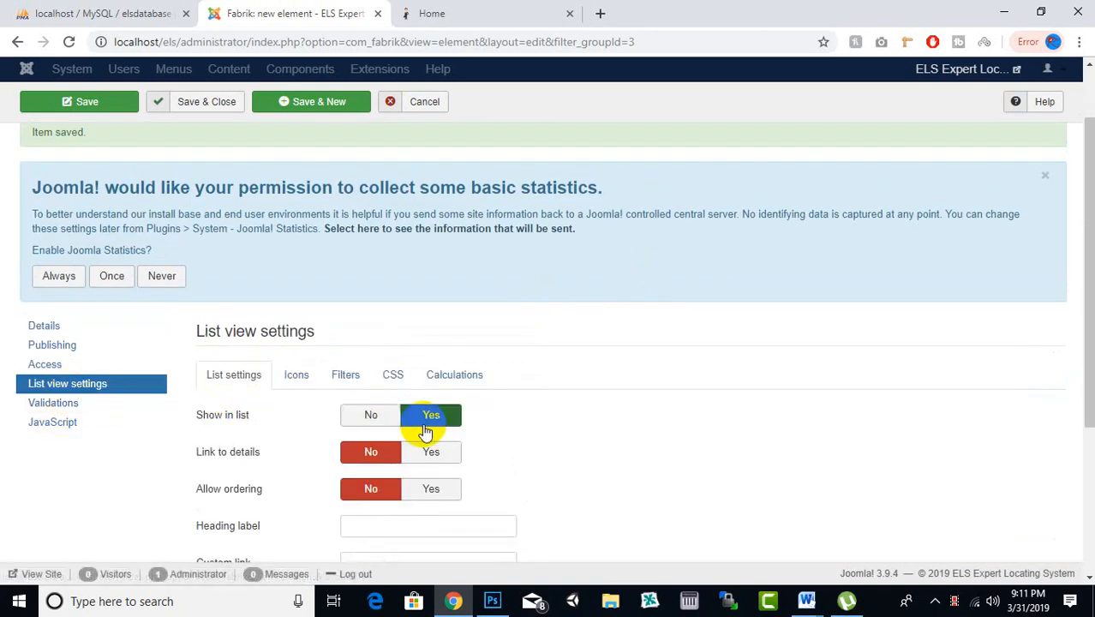
left_click(293, 110)
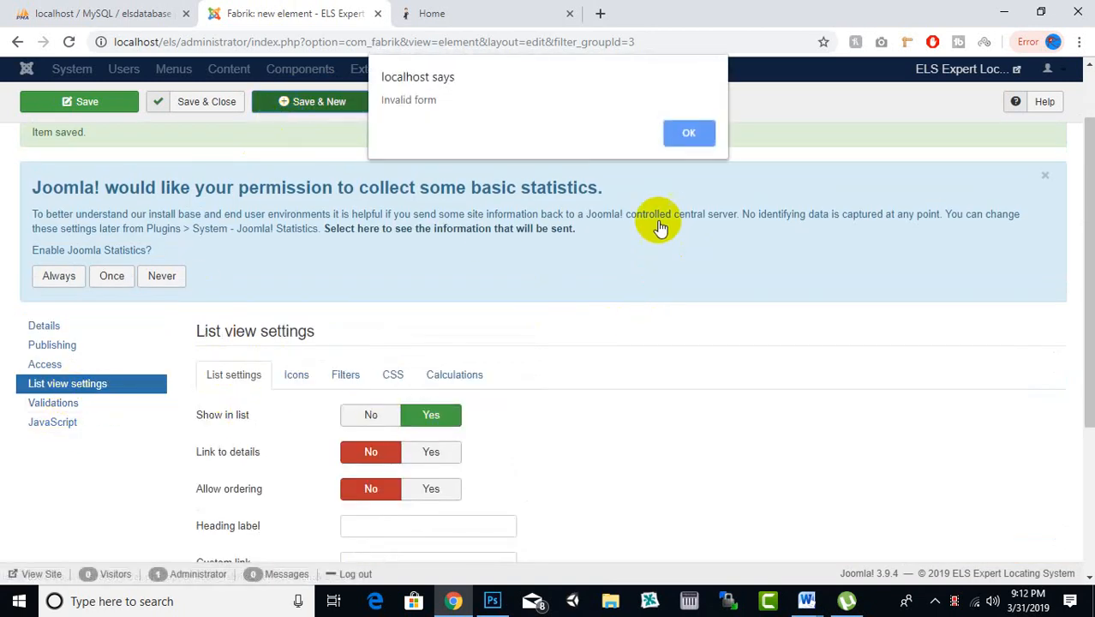
left_click(693, 134)
- Fill in the Expertise area element's name as expertise_area, then save it and start a new element
scroll(641, 294, "down", 2)
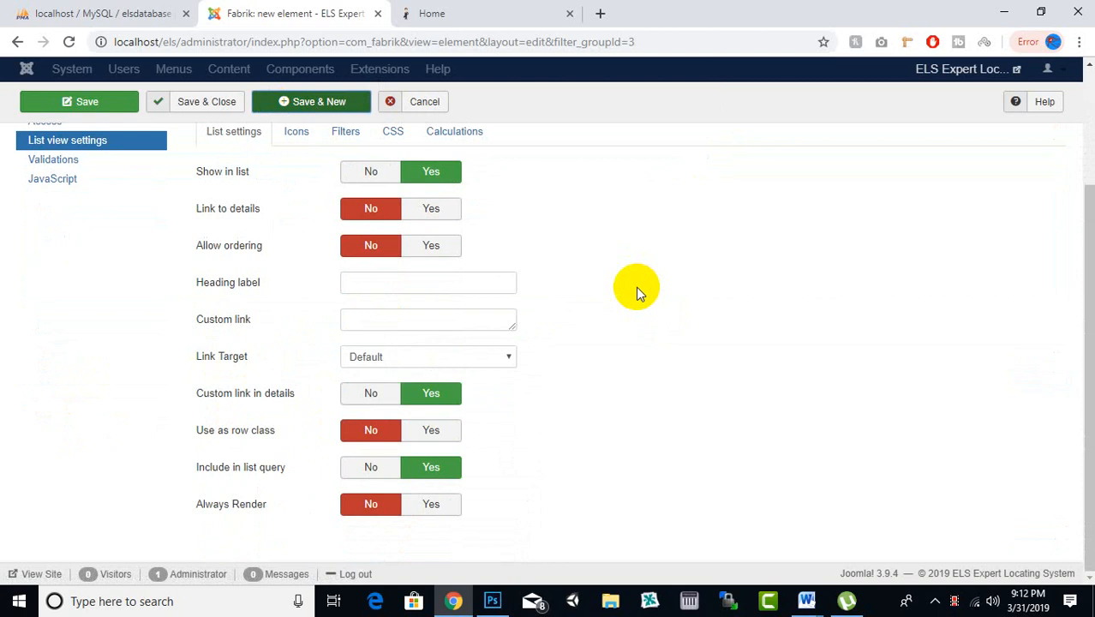
scroll(497, 325, "up", 3)
left_click(296, 290)
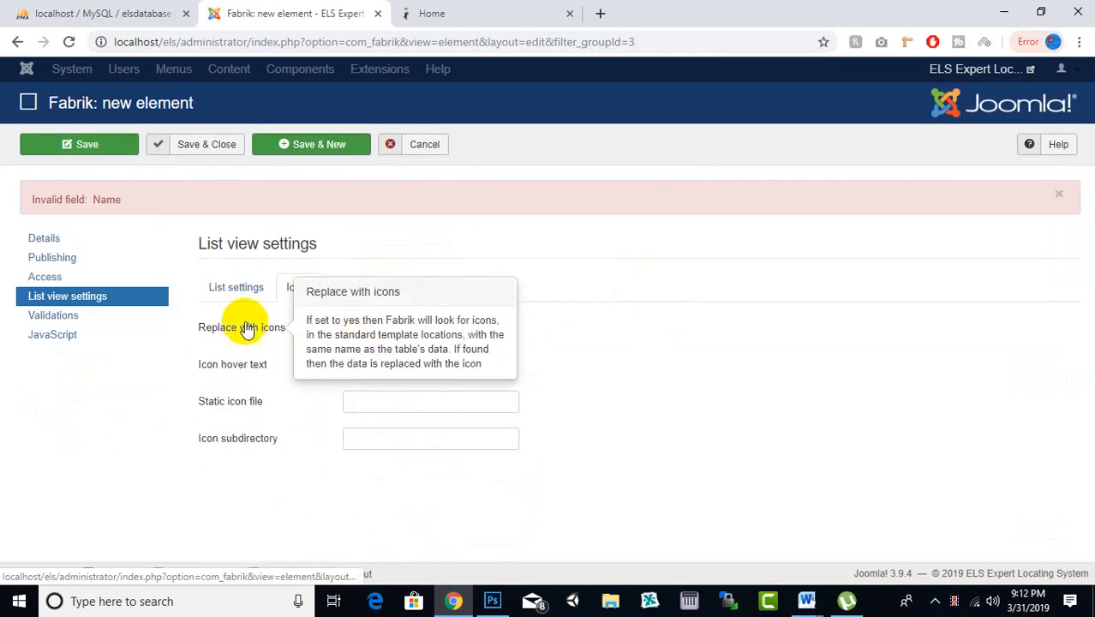
left_click(216, 288)
left_click(117, 237)
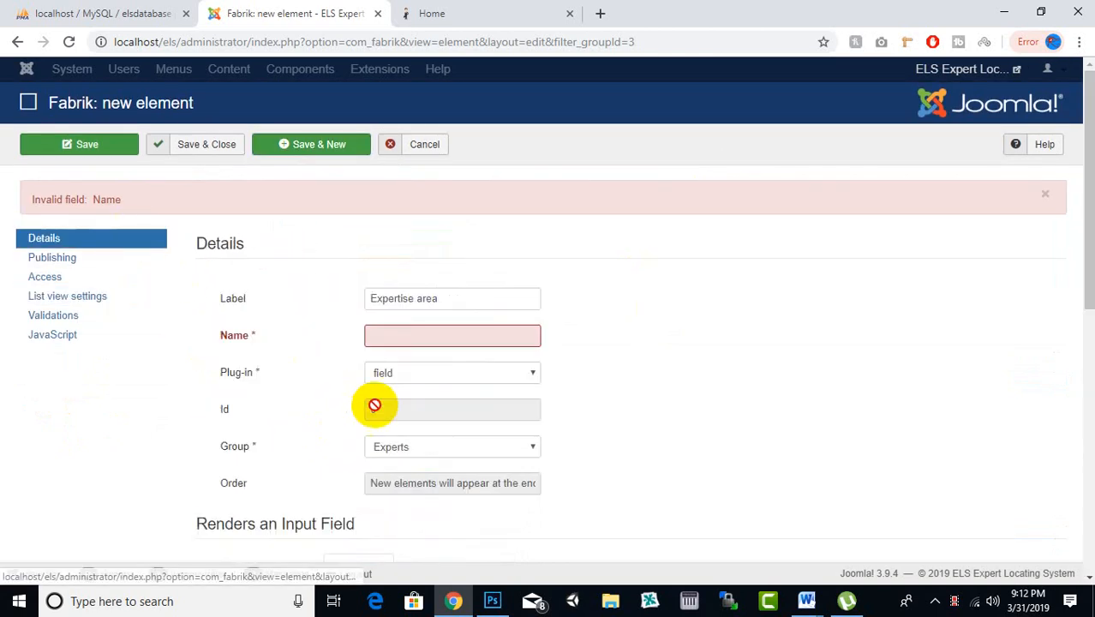
left_click(470, 336)
left_click(460, 300)
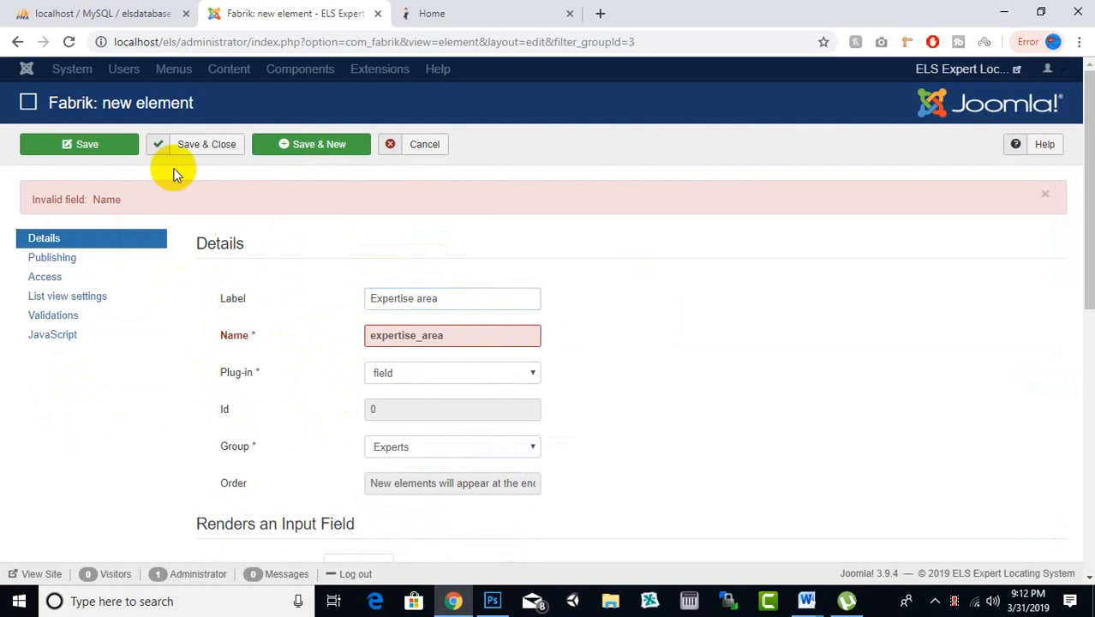
left_click(333, 151)
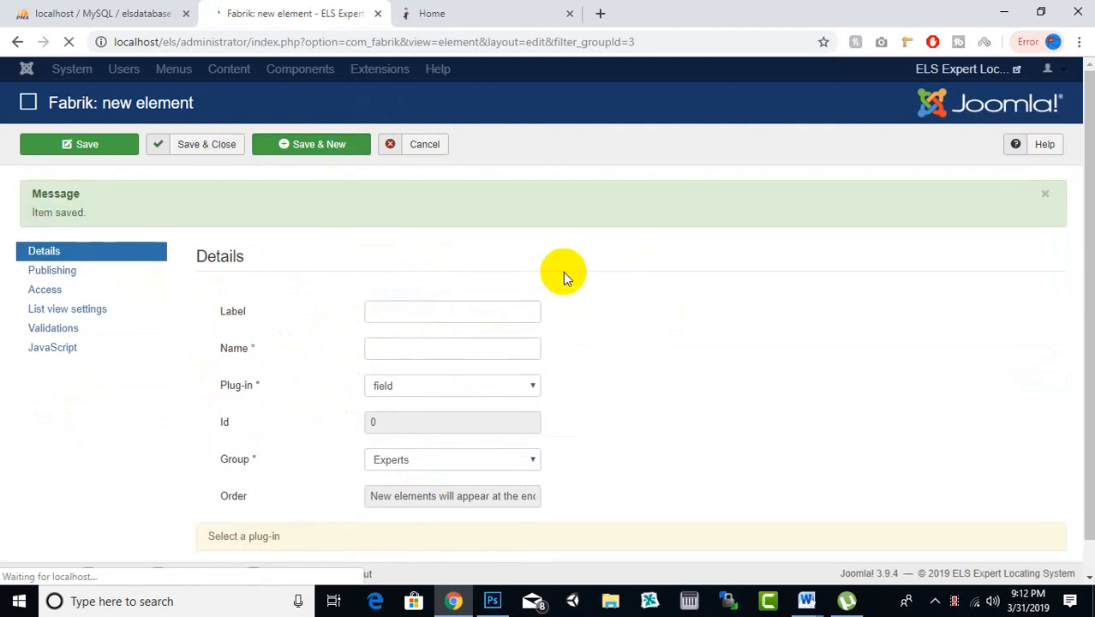
- Switch to the test phase problem statement document in Word and copy the Expertise Type column heading from the database table
mouse_move(806, 600)
left_click(848, 501)
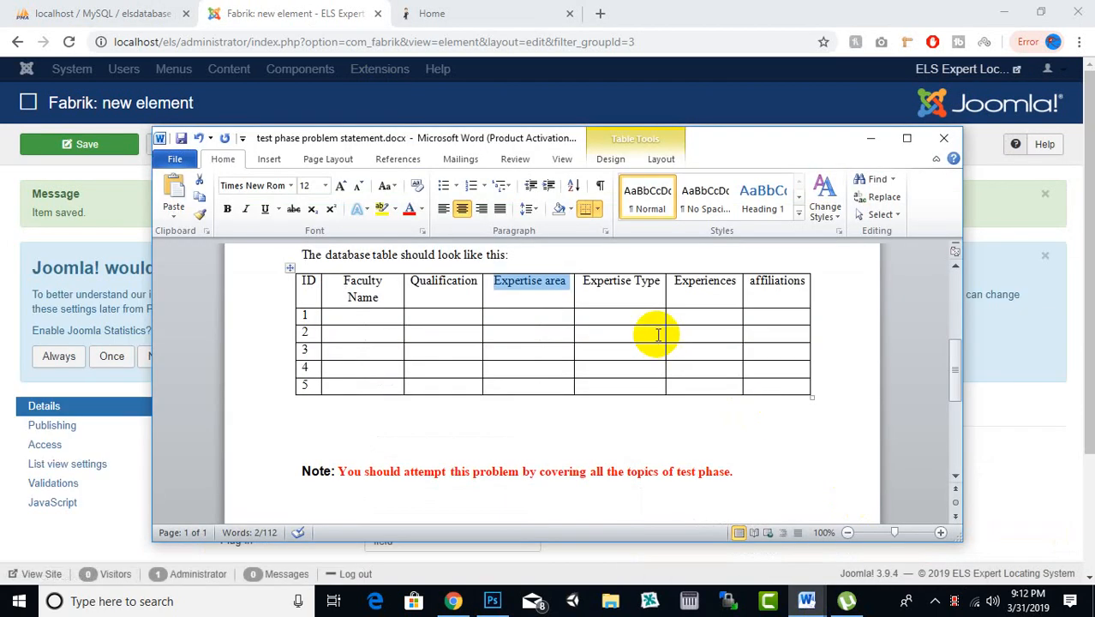
left_click_drag(649, 282, 602, 281)
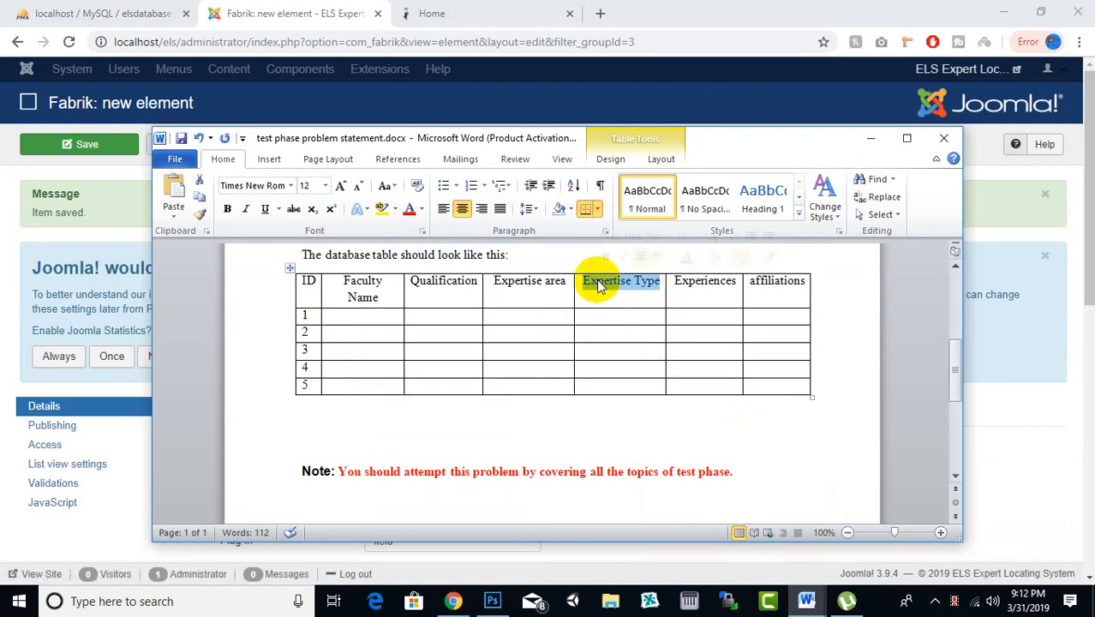
right_click(600, 287)
left_click(603, 230)
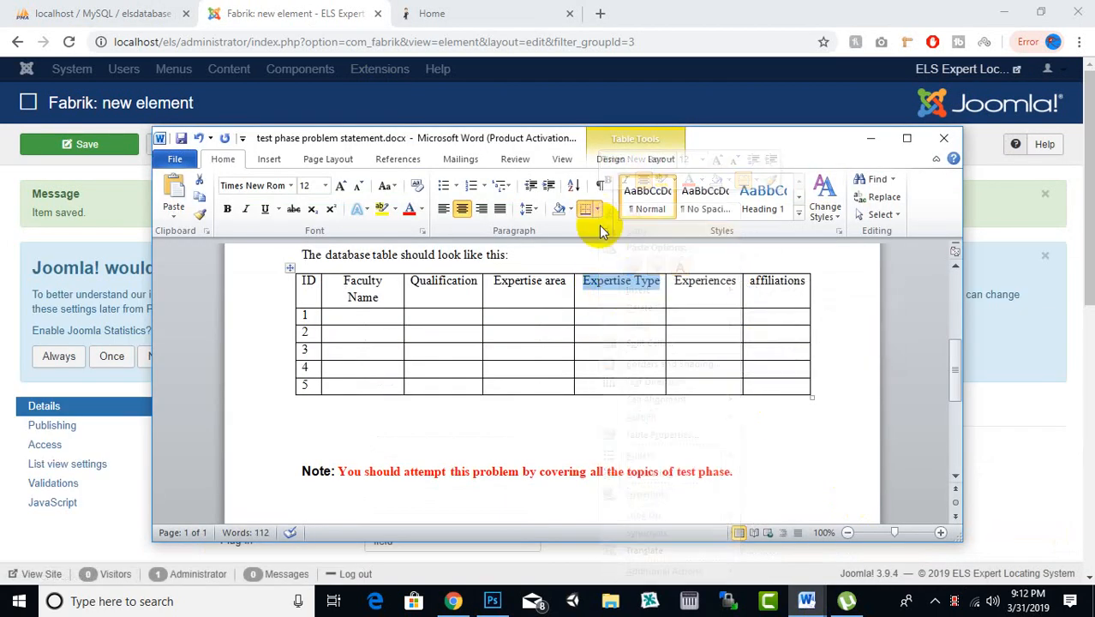
- Return to the Fabrik new element form in the browser, paste Expertise Type as the label and fill in expertise_type as the name
left_click(266, 12)
scroll(349, 467, "down", 2)
left_click(425, 306)
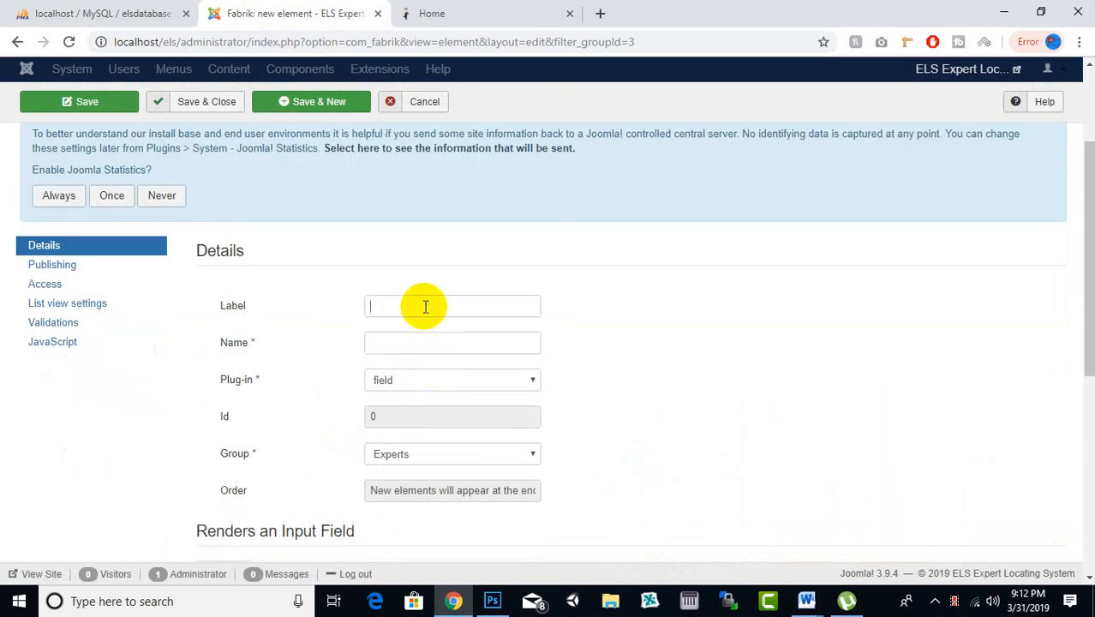
right_click(426, 308)
left_click(445, 432)
scroll(599, 350, "down", 1)
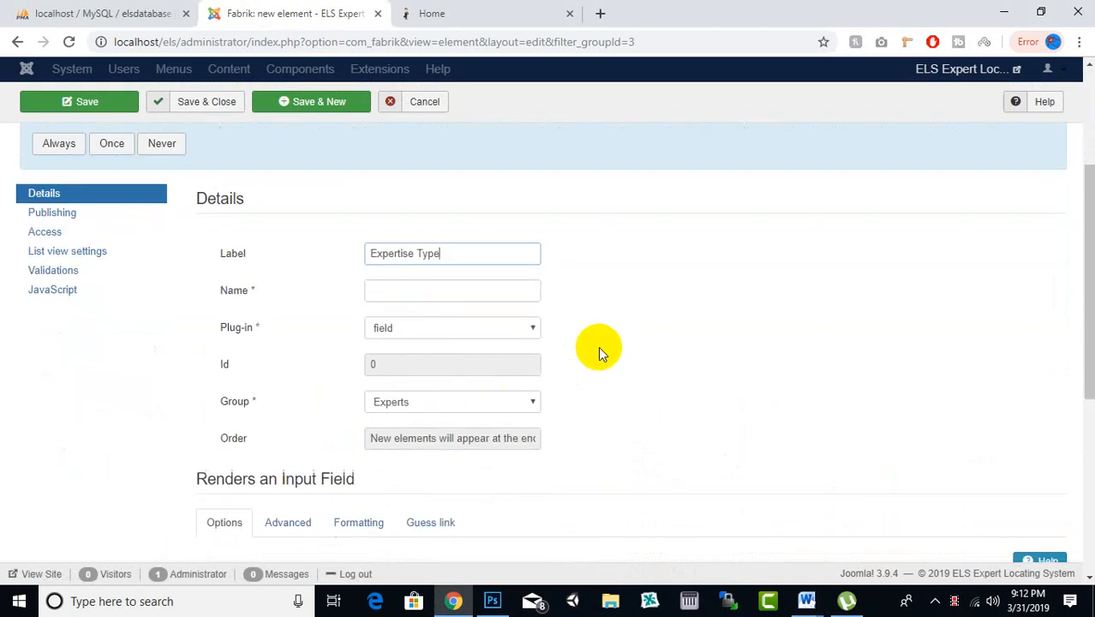
left_click(499, 263)
left_click(490, 229)
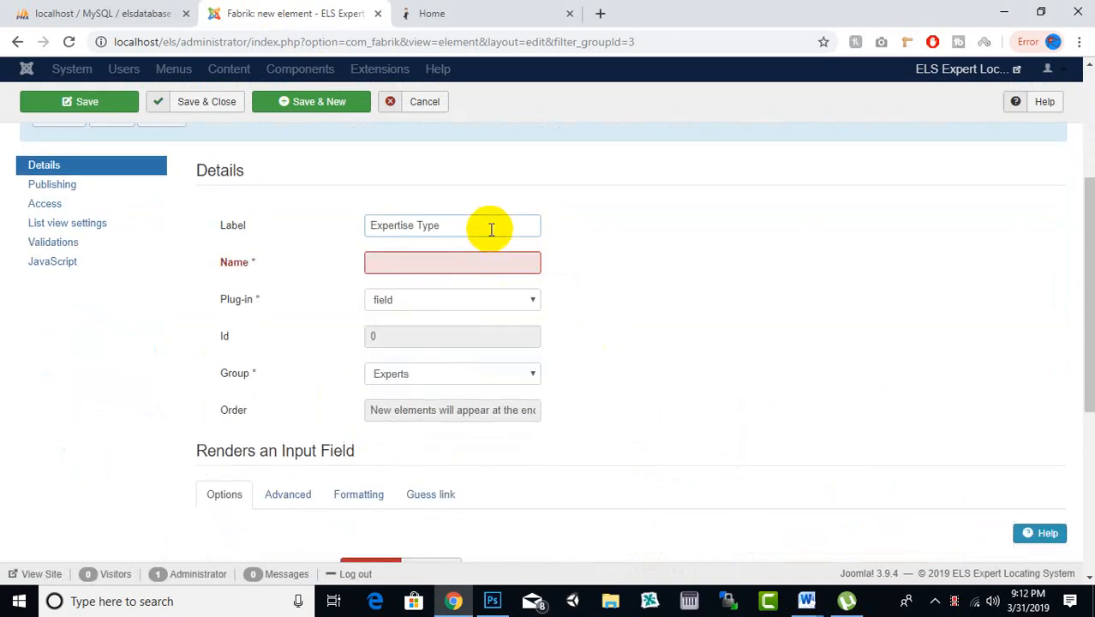
type("e")
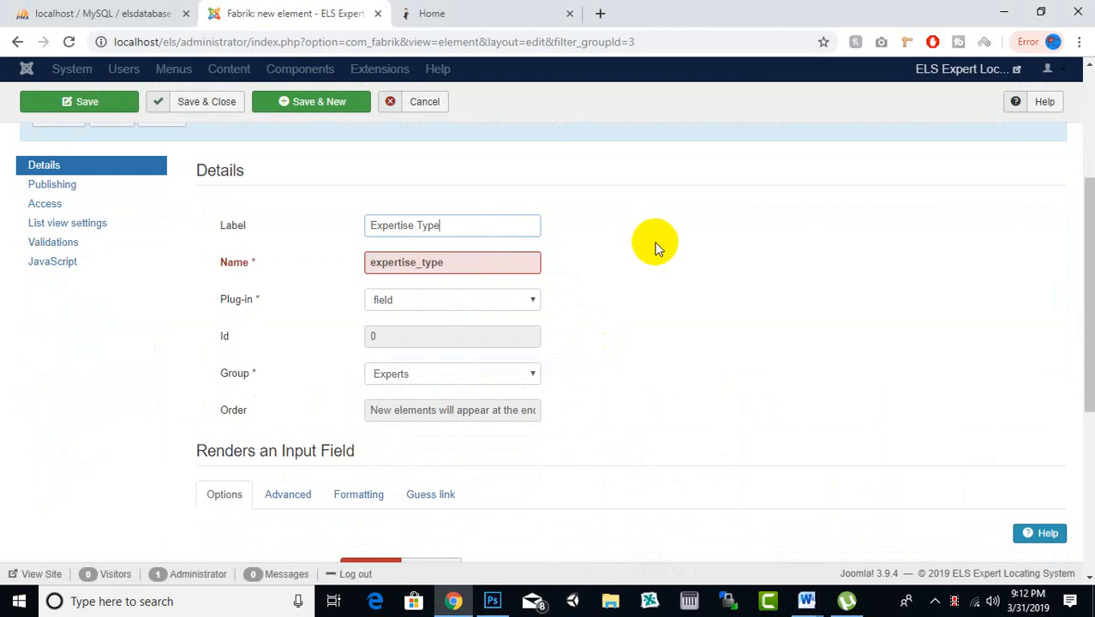
- Set the Bootstrap class of the Expertise Type element to input-large in its formatting options
scroll(557, 313, "down", 3)
left_click(360, 253)
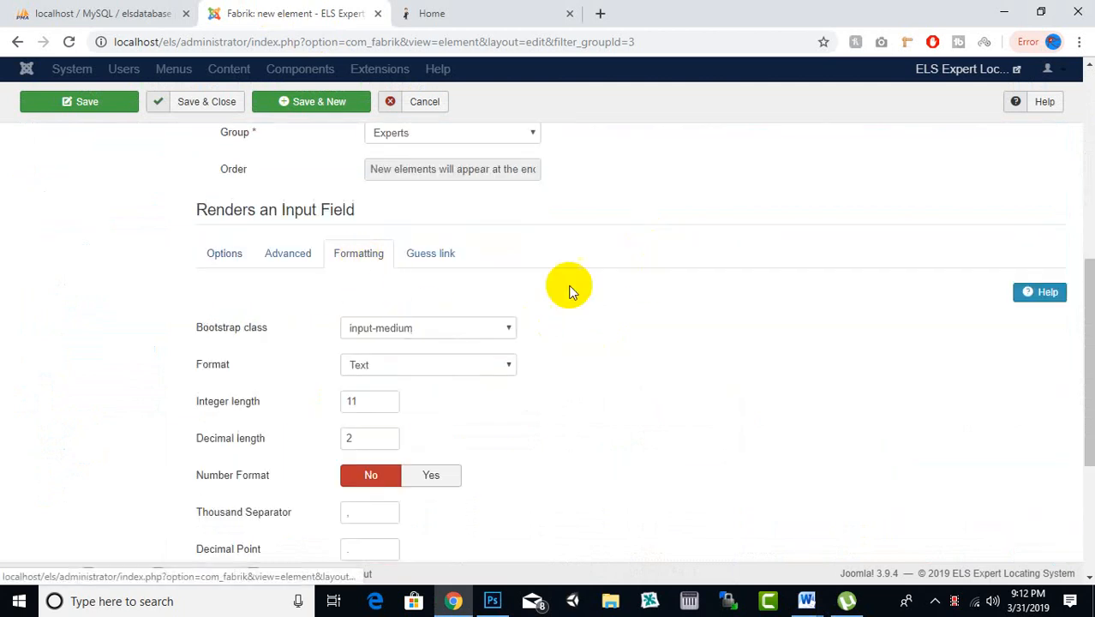
left_click(447, 330)
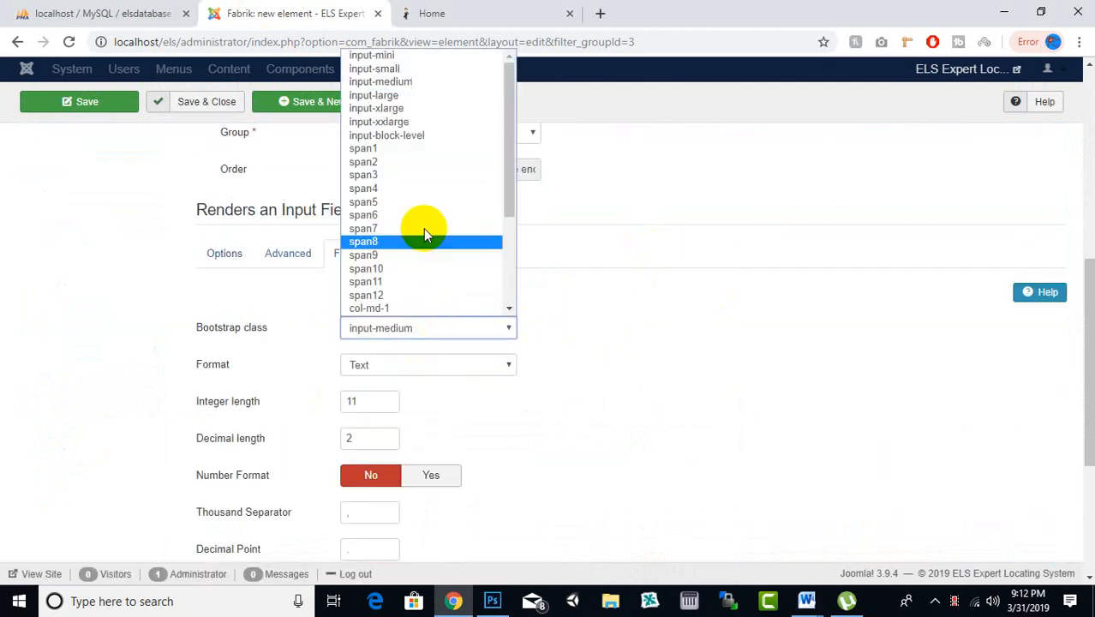
left_click(381, 95)
- Enable showing the Expertise Type element in the list, then save it and start a new element
scroll(767, 247, "up", 1)
scroll(768, 247, "up", 3)
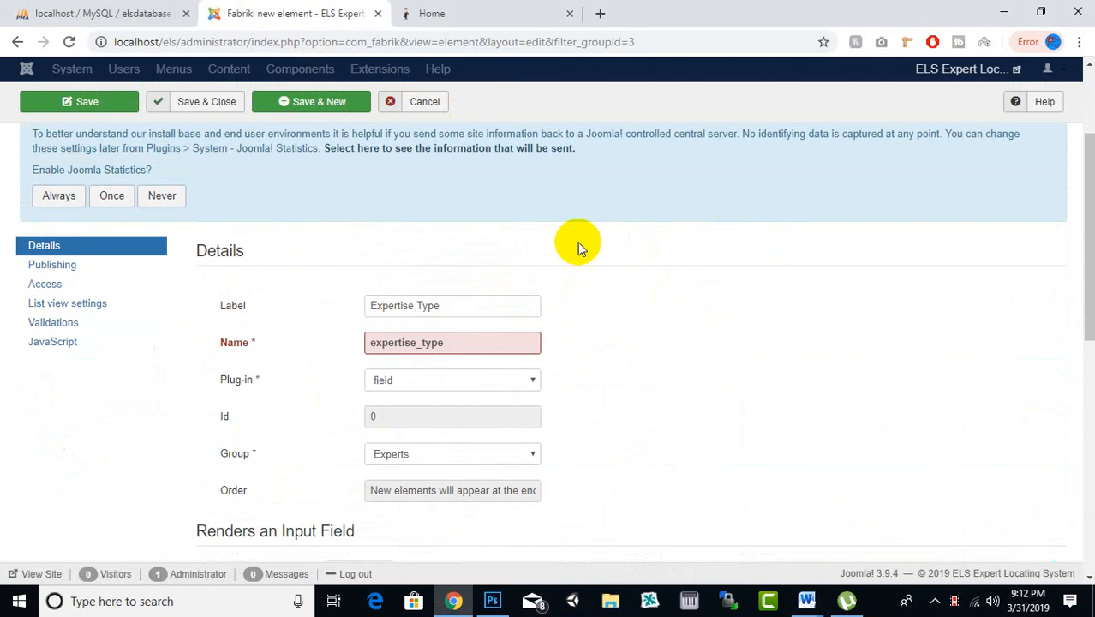
left_click(103, 304)
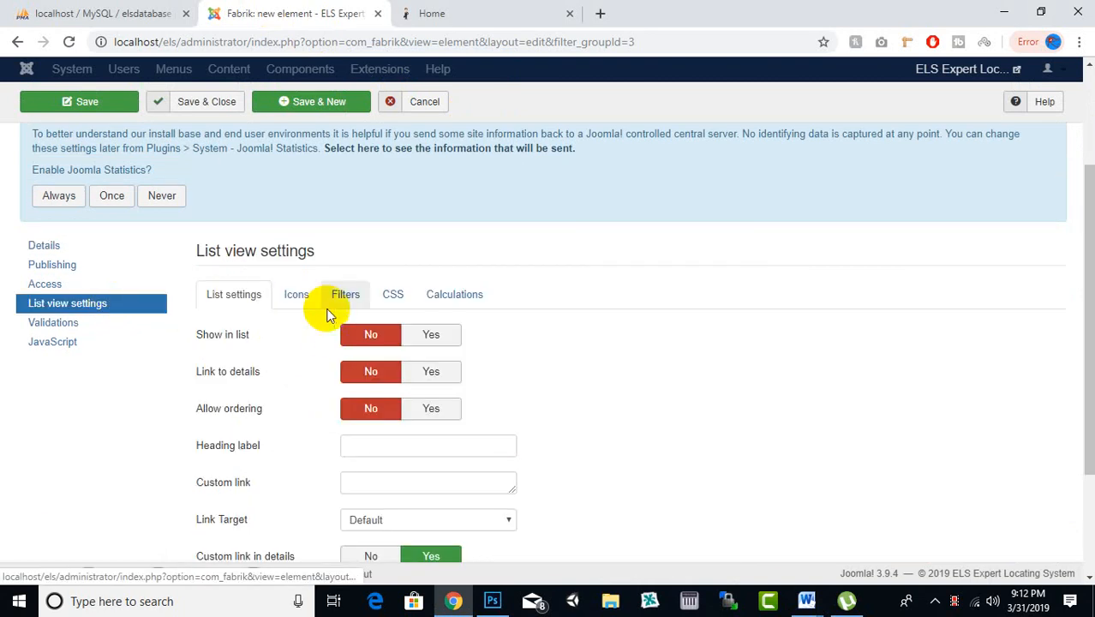
left_click(417, 338)
left_click(334, 106)
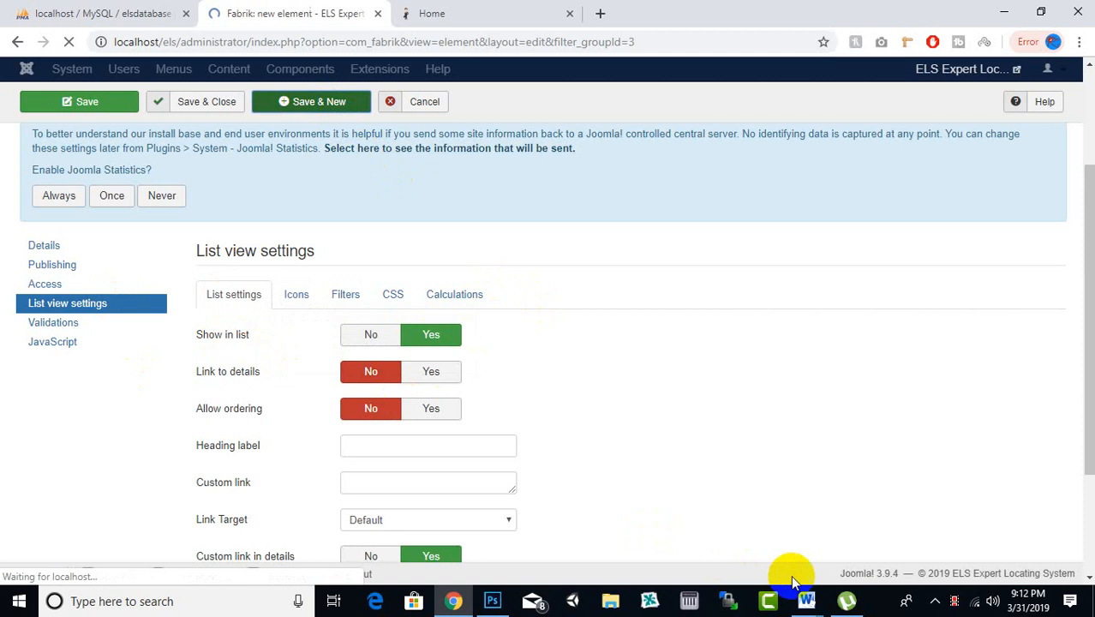
- Switch to the problem statement document in Word and copy the Experiences column heading from the database table
mouse_move(805, 600)
left_click(885, 510)
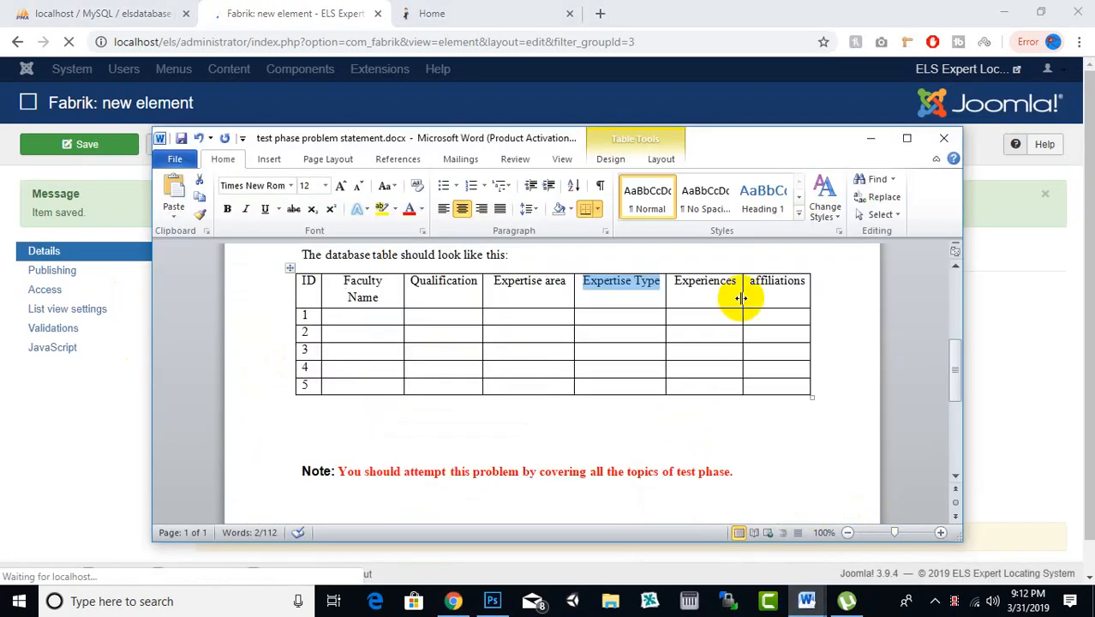
left_click_drag(736, 281, 674, 279)
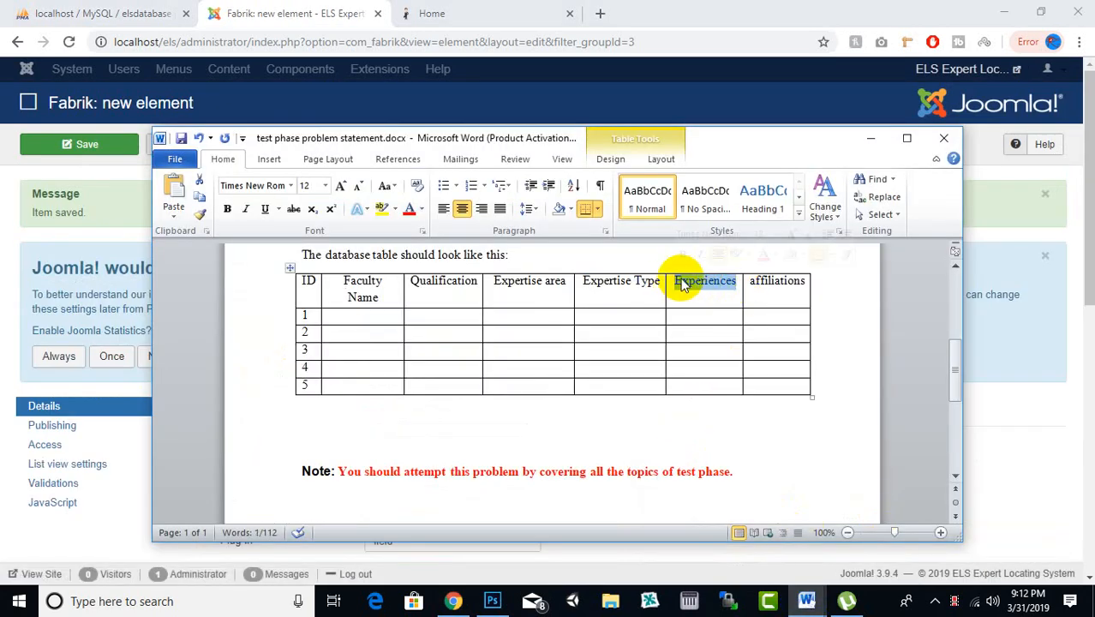
right_click(683, 285)
key("Escape")
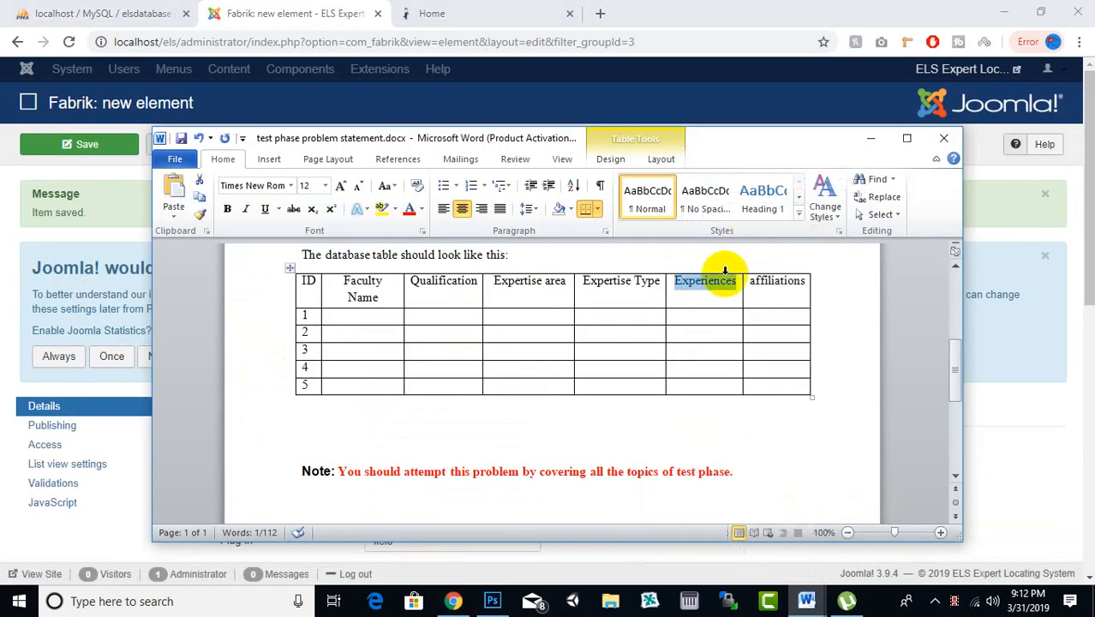
- Return to the new element form in the browser, paste Experiences as the label and fill in experiences as the name
left_click(248, 13)
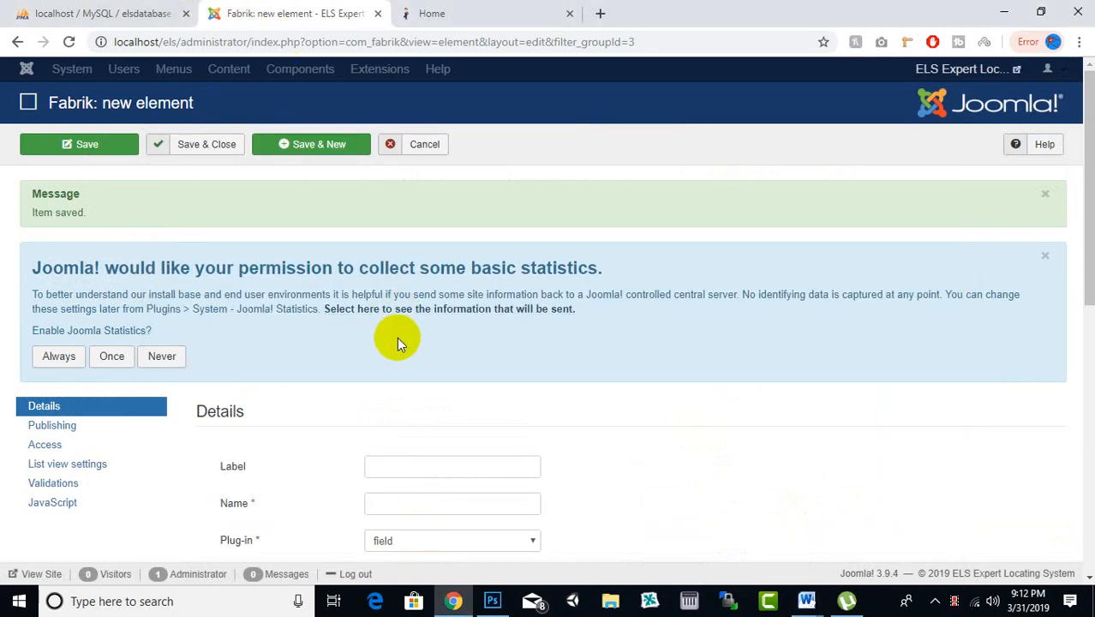
scroll(397, 336, "down", 2)
right_click(407, 308)
left_click(465, 428)
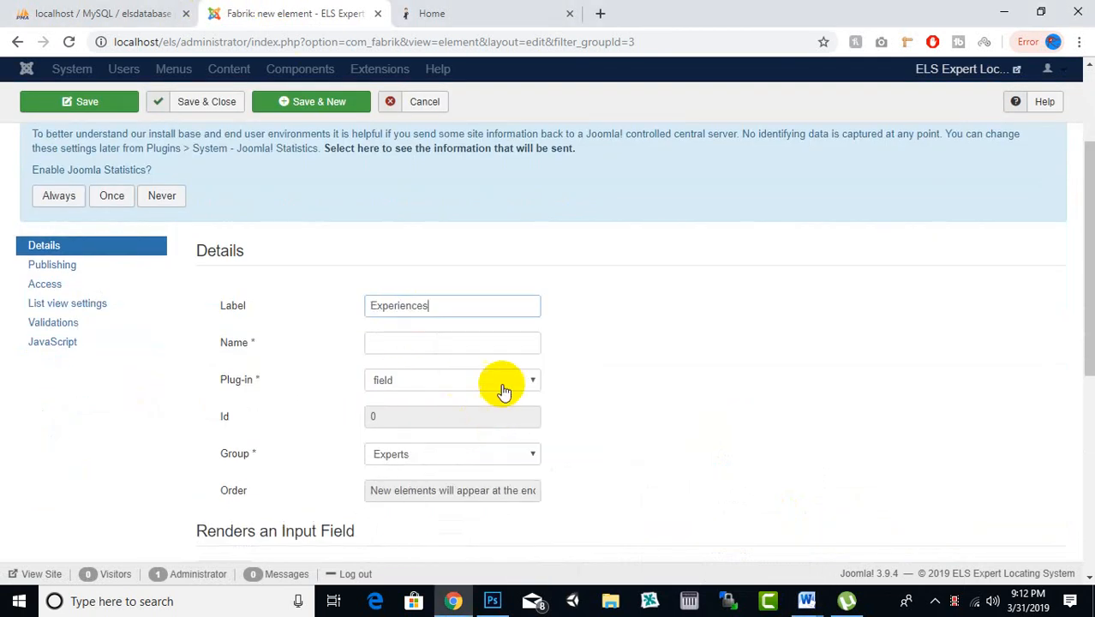
key("BackSpace")
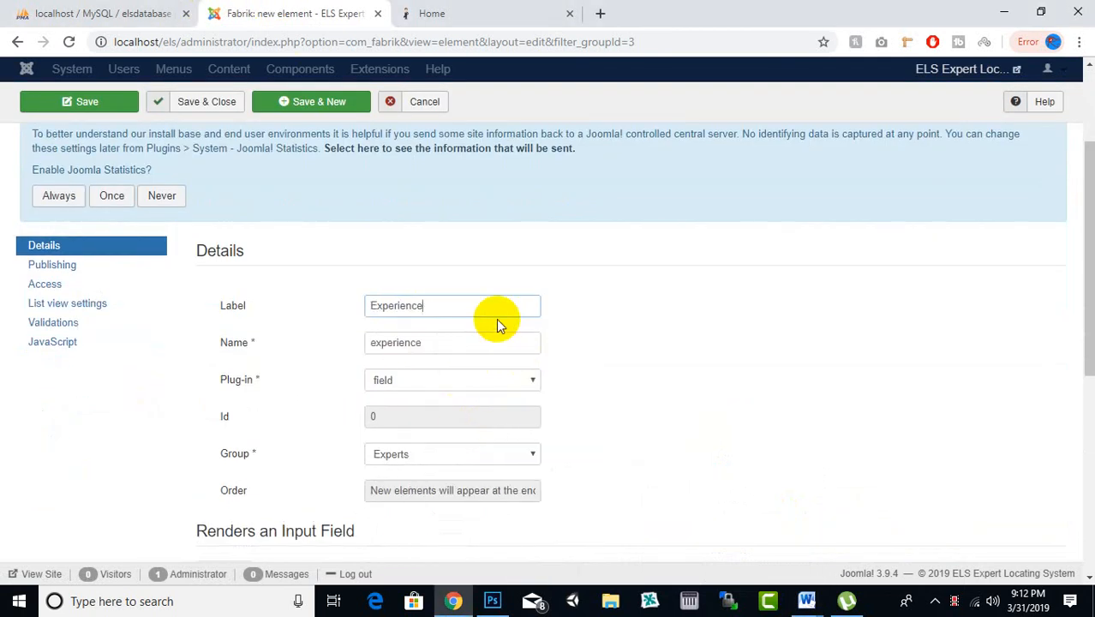
type("s")
left_click(474, 413)
- Set the Bootstrap class of the Experiences element to input-large in its formatting options
scroll(484, 386, "down", 4)
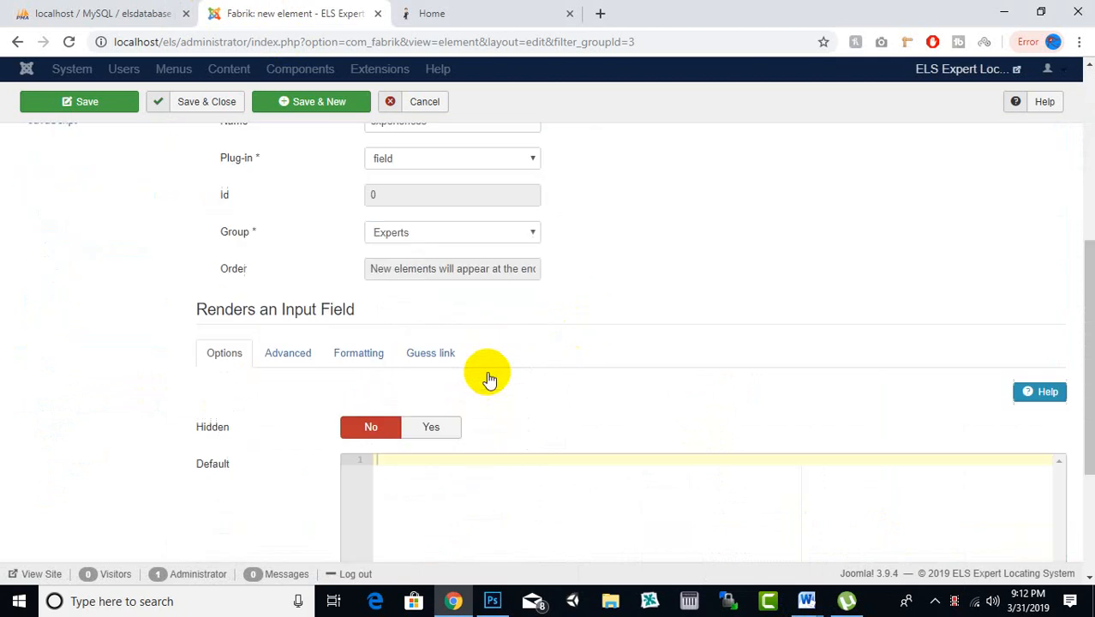
left_click(291, 251)
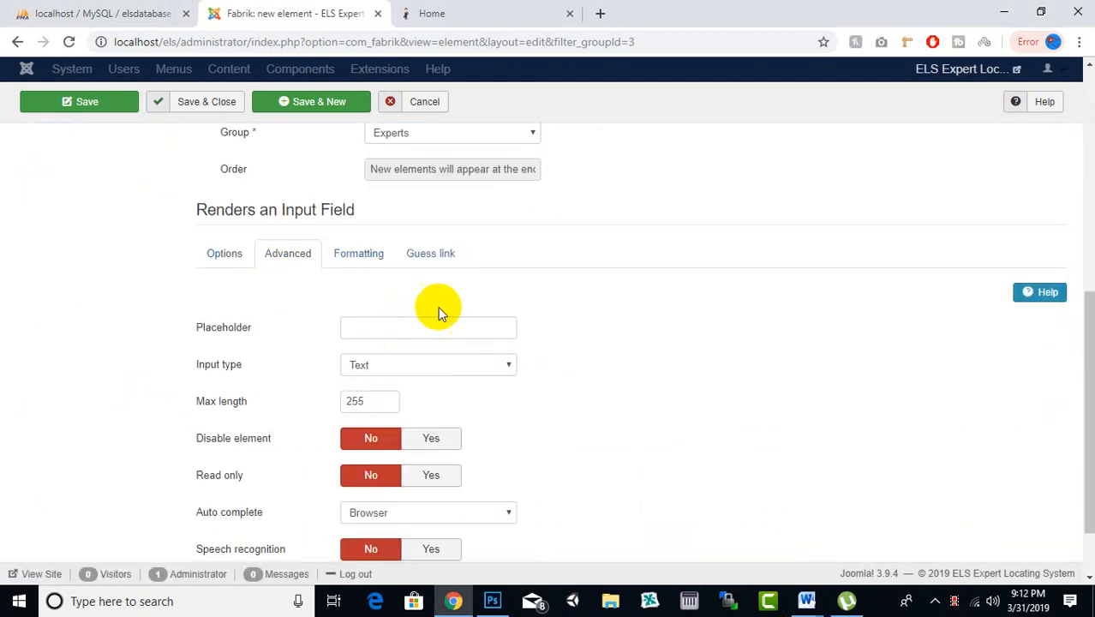
left_click(360, 255)
left_click(401, 331)
scroll(385, 171, "down", 1)
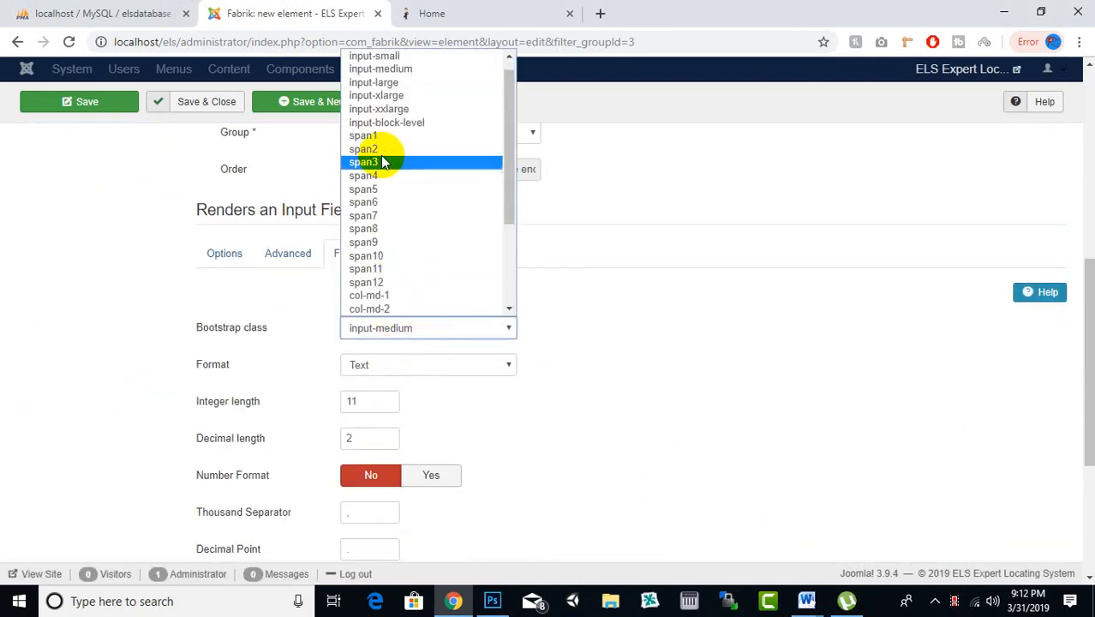
left_click(401, 82)
- Enable showing the Experiences element in the list, then save it and start a new element
scroll(195, 136, "up", 5)
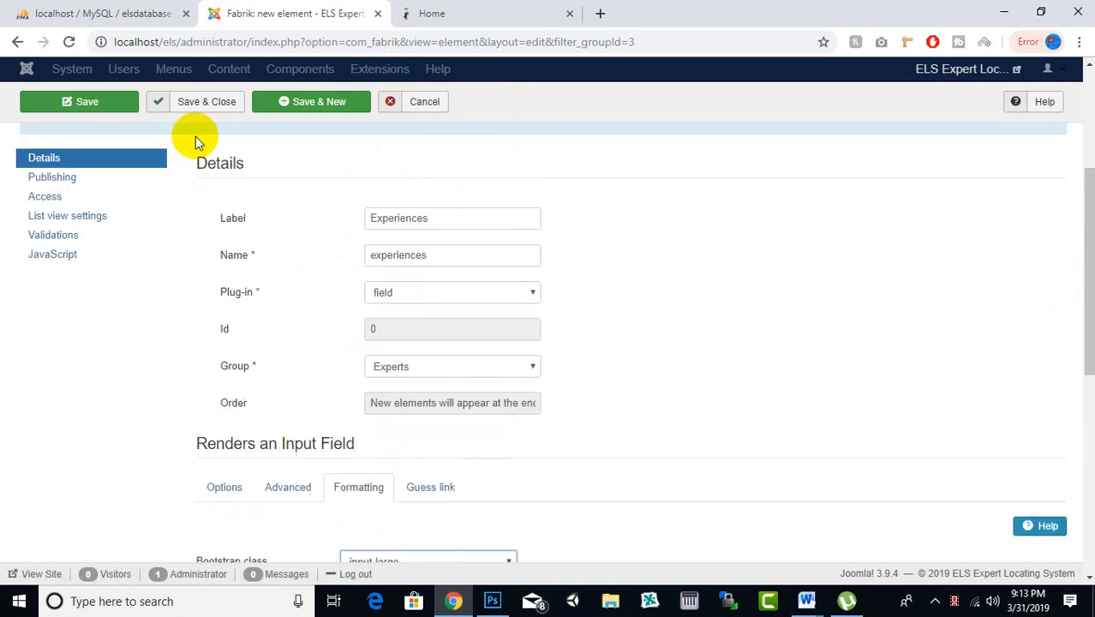
left_click(68, 306)
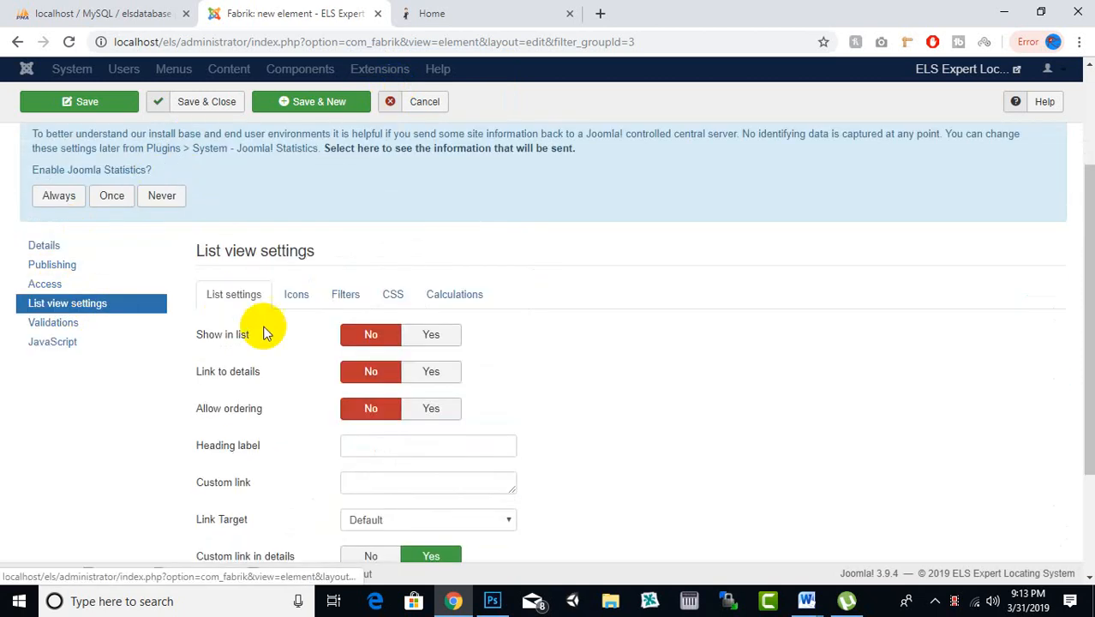
left_click(420, 334)
left_click(326, 107)
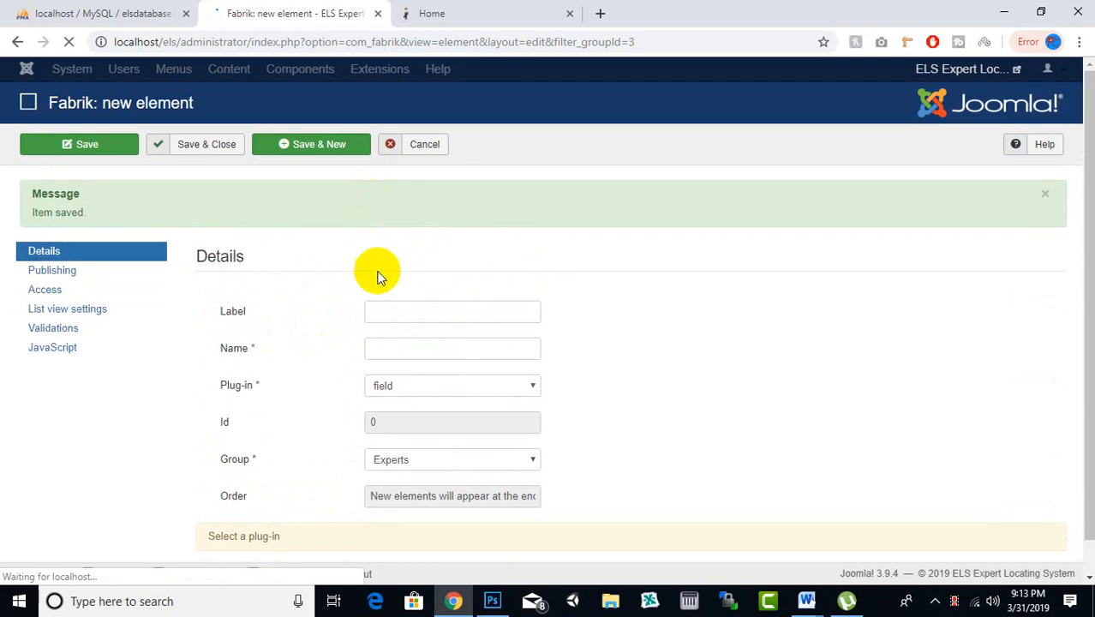
- Switch to the problem statement document in Word and copy the affiliations column heading from the database table
scroll(403, 312, "down", 1)
scroll(508, 291, "down", 1)
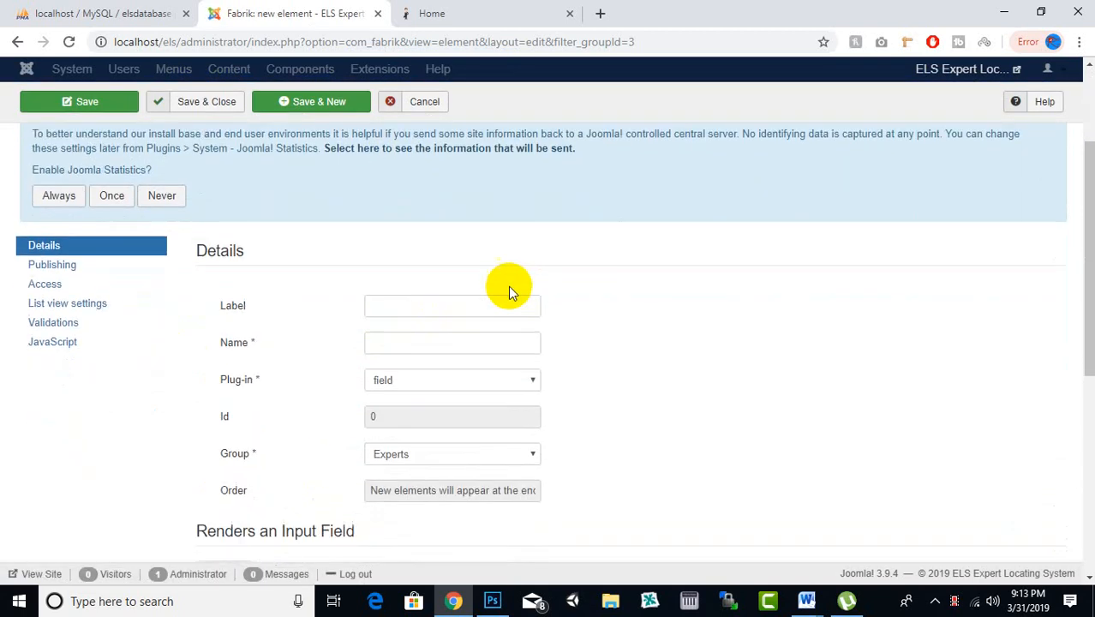
left_click(823, 601)
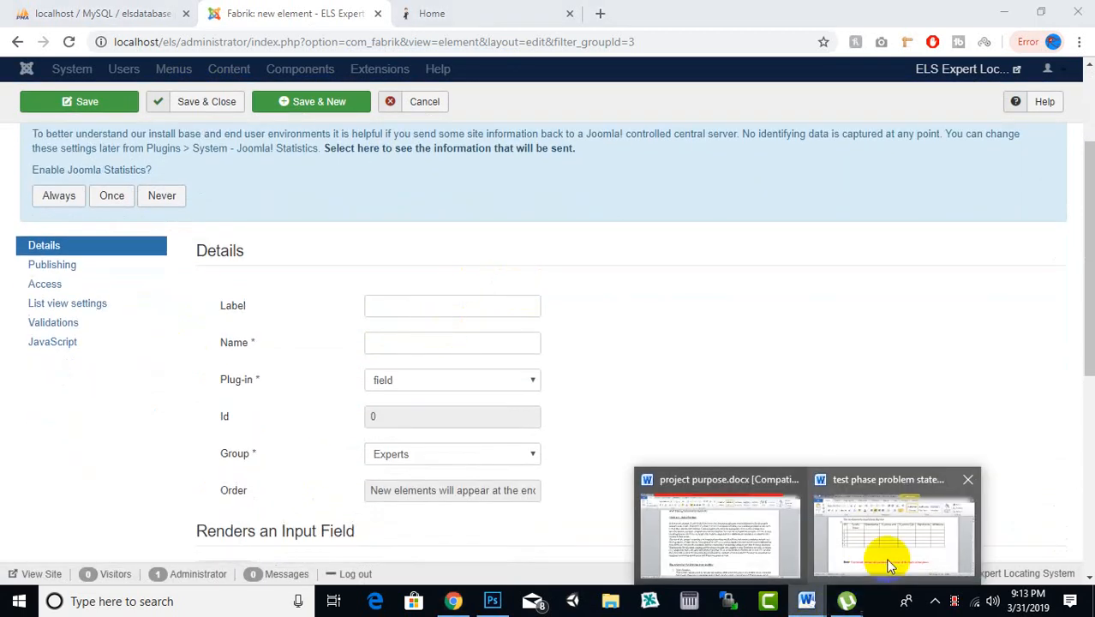
left_click(892, 562)
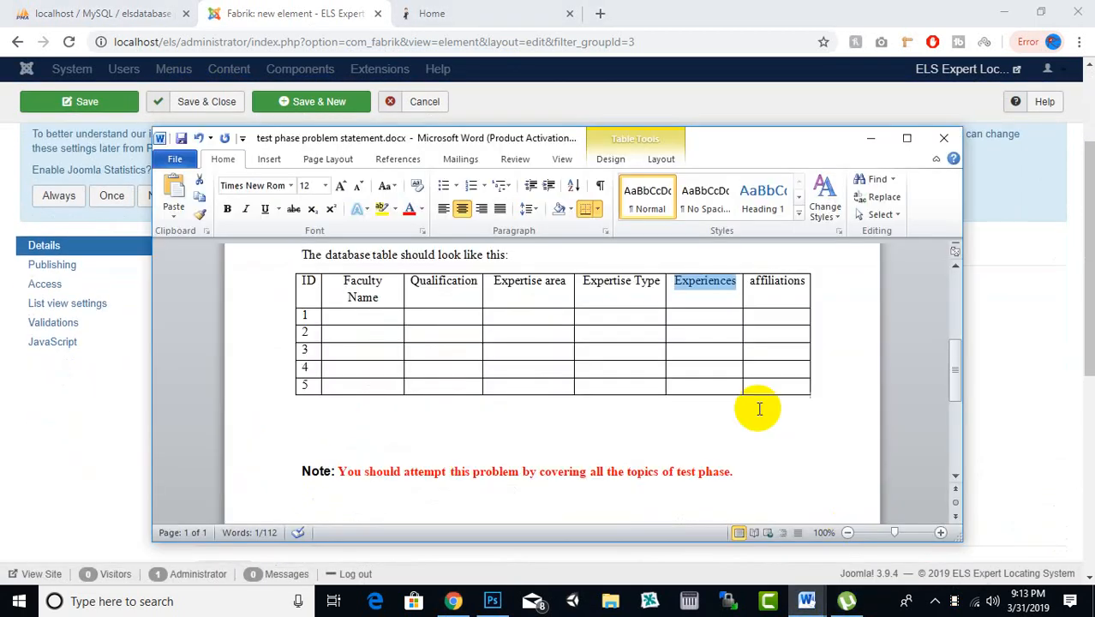
right_click(754, 285)
left_click(752, 286)
mouse_move(752, 283)
left_mouse_down()
mouse_move(814, 285)
mouse_move(752, 281)
left_mouse_up()
left_click(815, 285)
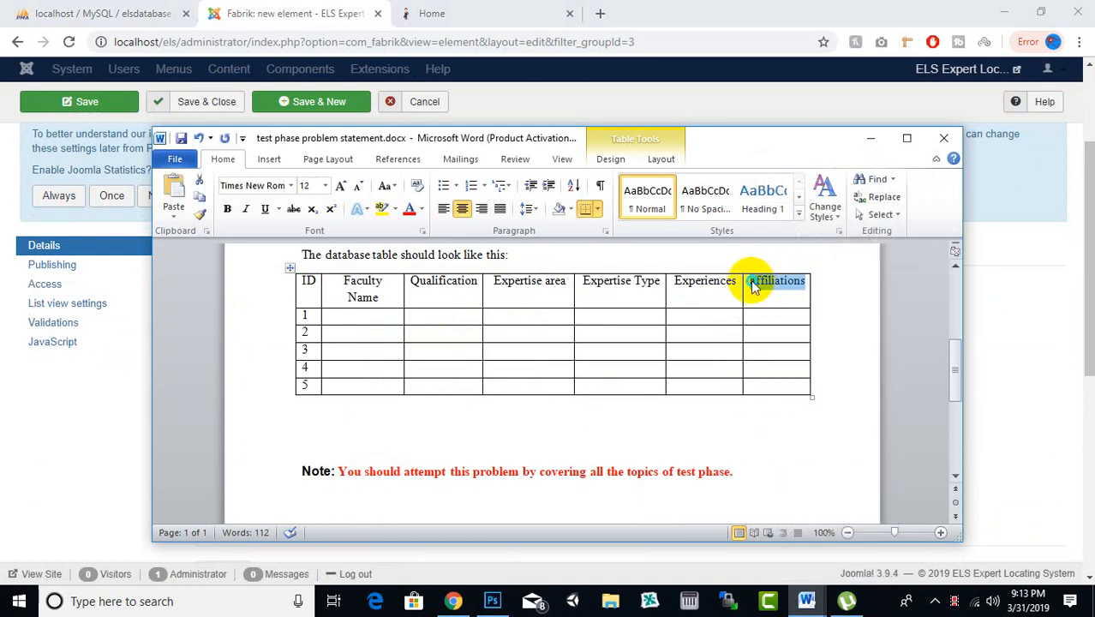
right_click(752, 286)
left_click(771, 230)
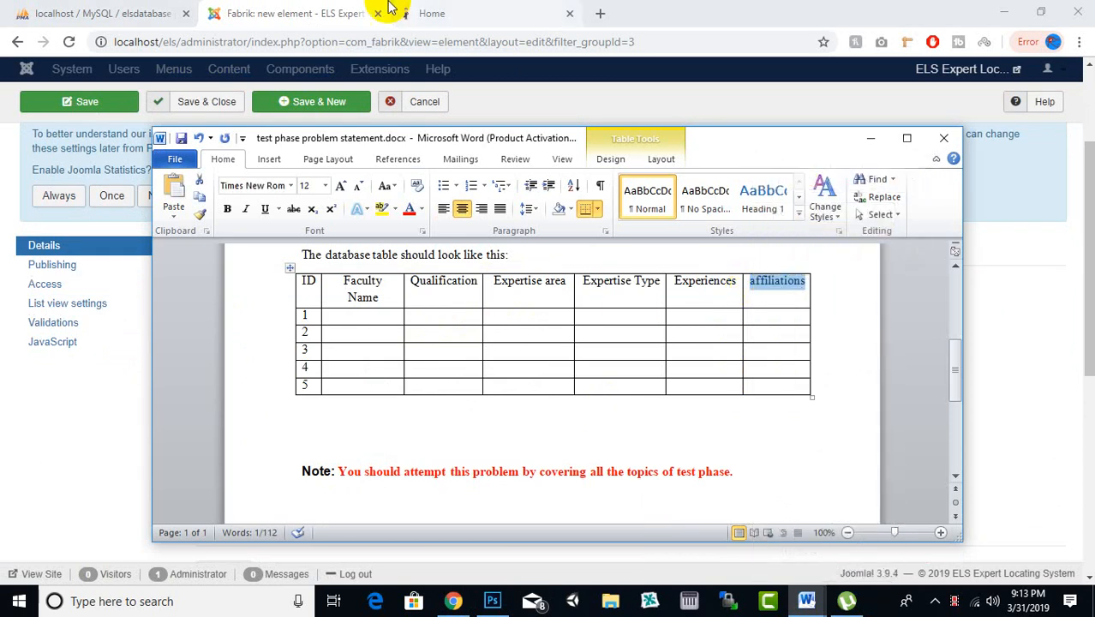
- Return to the new element form in the browser and paste affiliations as the element's label
left_click(390, 9)
right_click(405, 306)
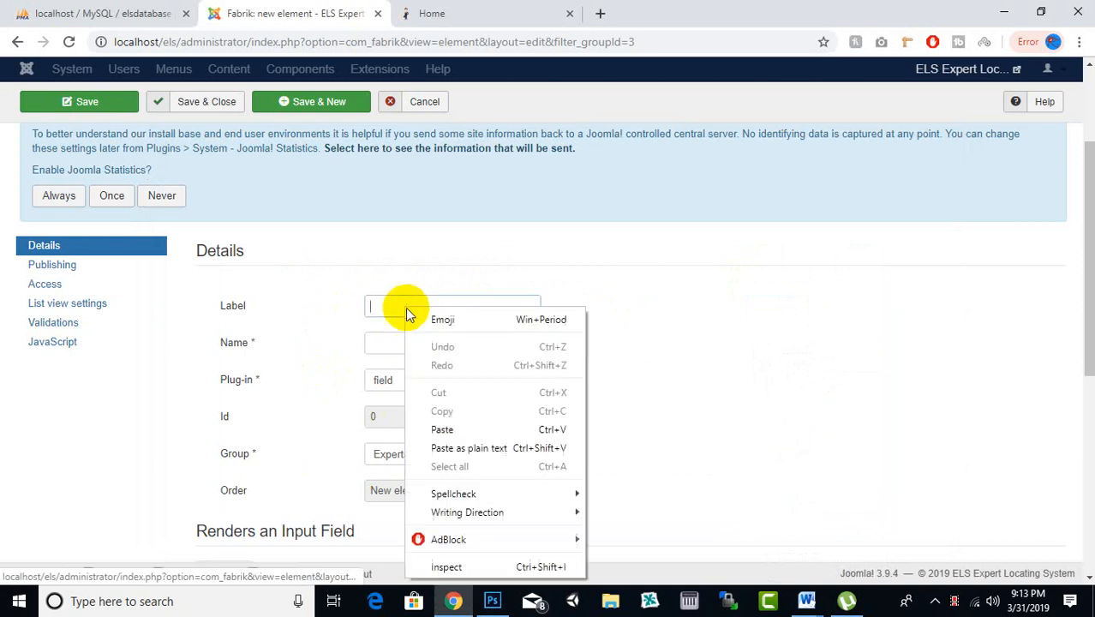
left_click(435, 429)
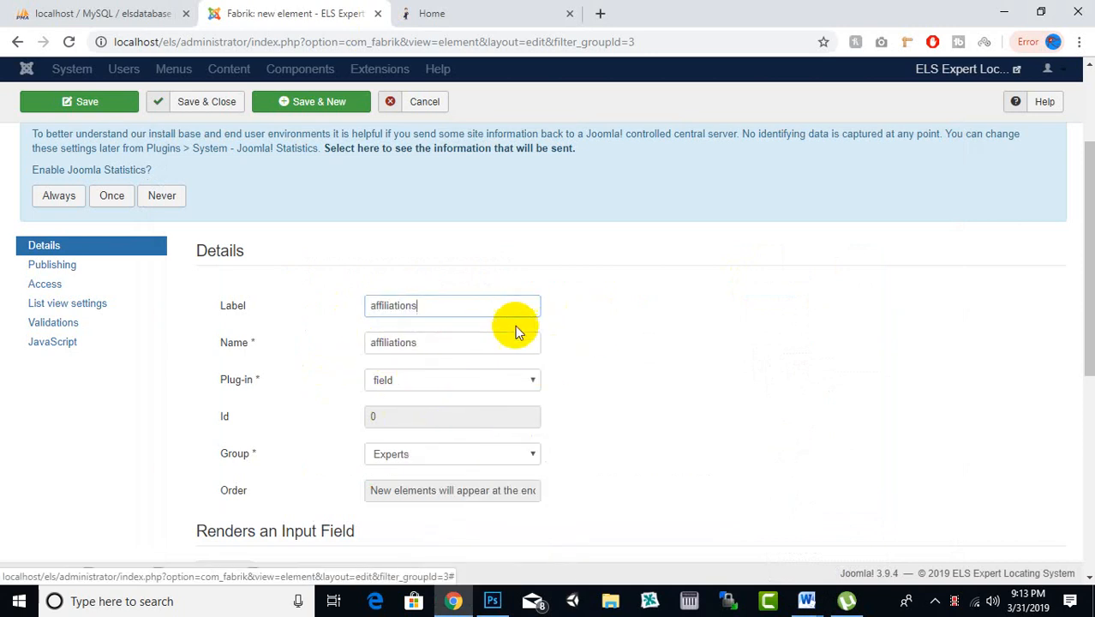
- Set the Bootstrap class of the affiliations element to input-large in its formatting options
scroll(602, 321, "down", 3)
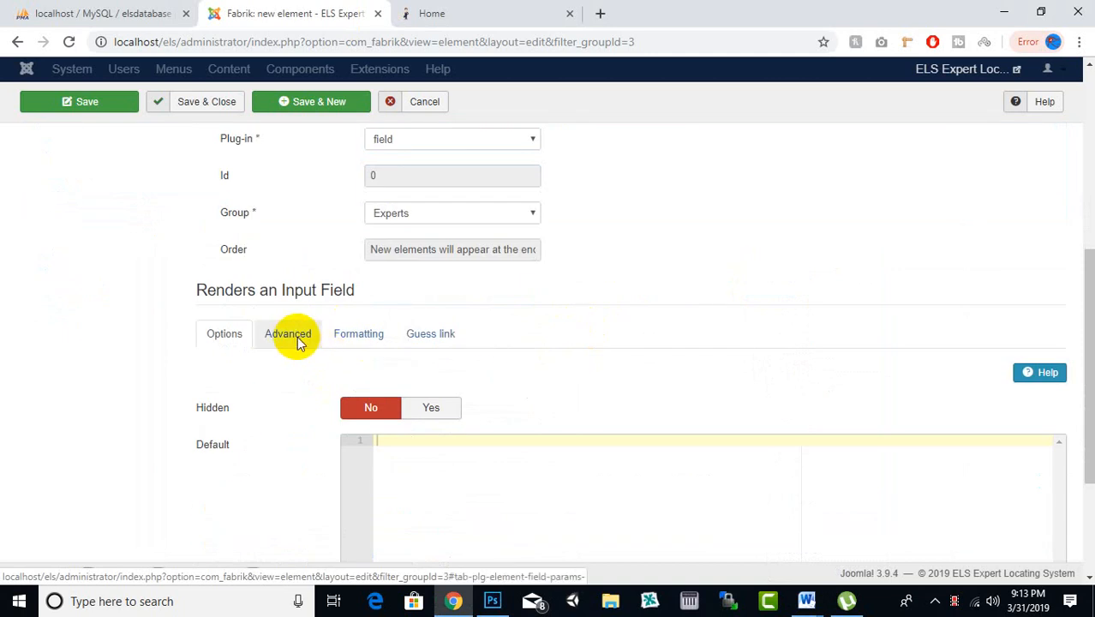
left_click(298, 338)
left_click(357, 338)
left_click(373, 408)
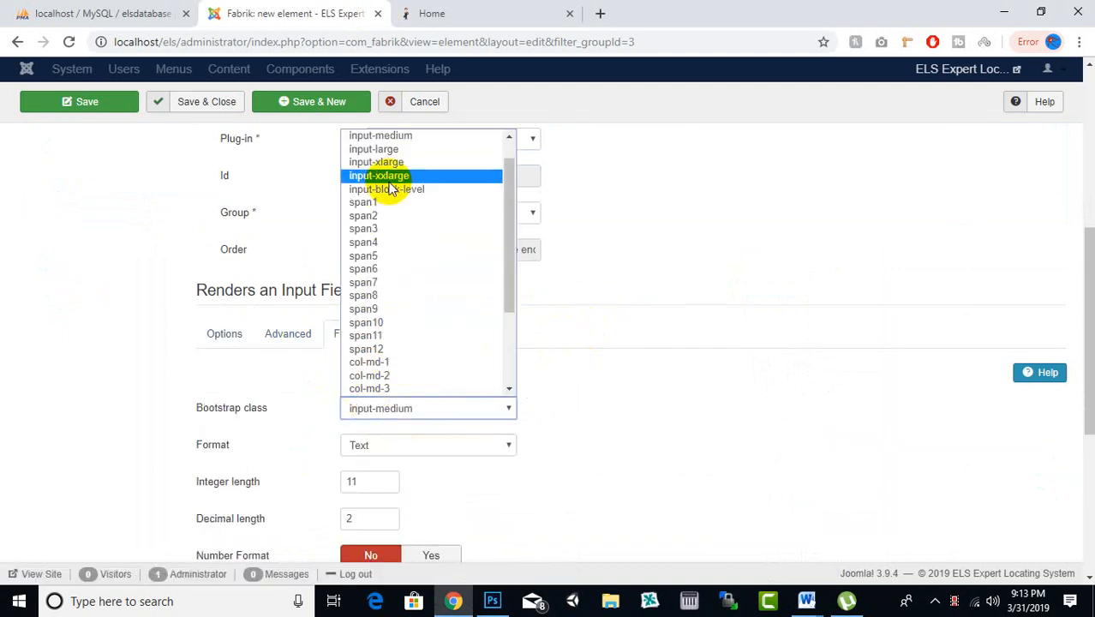
left_click(386, 151)
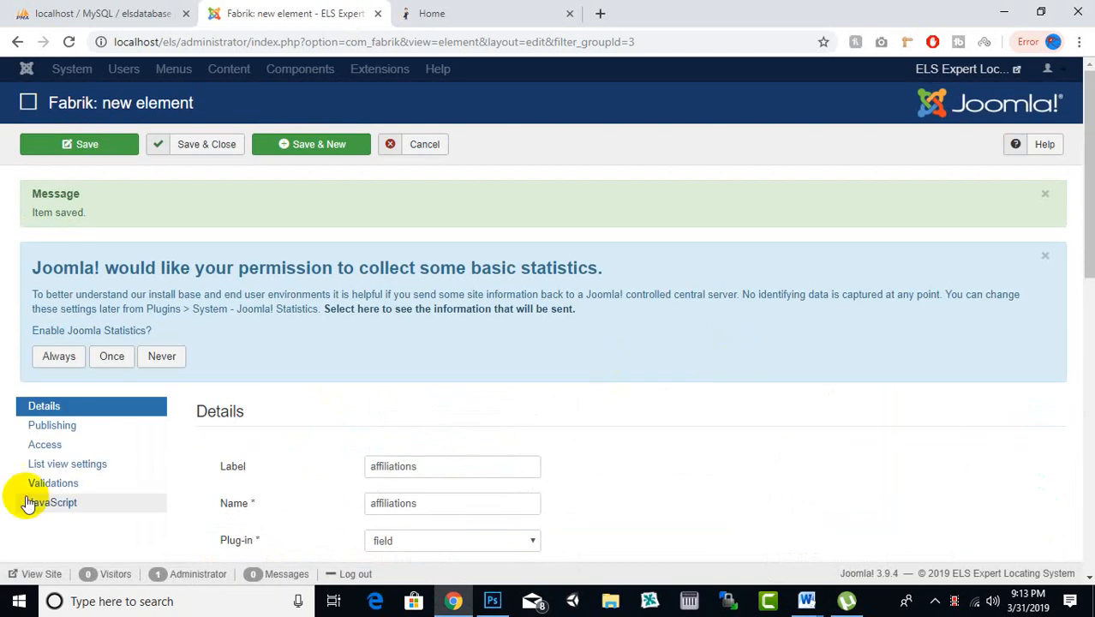
- Enable showing the affiliations element in the list, then save it and start a new element
left_click(67, 464)
left_click(431, 495)
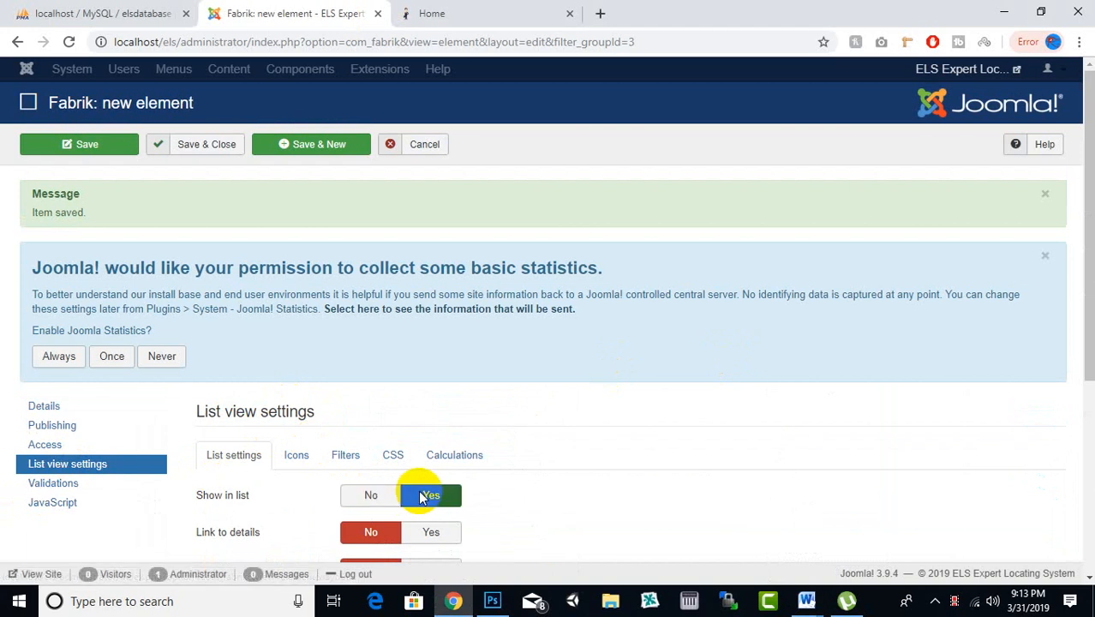
left_click(316, 148)
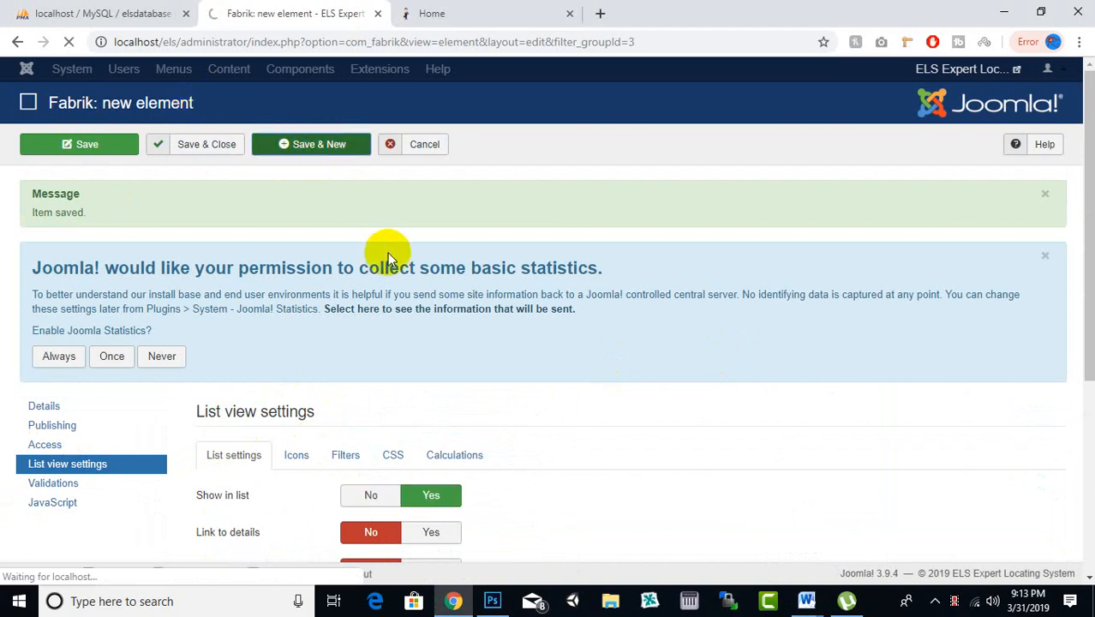
- Switch to the problem statement document in Word and check the database table for any remaining columns
left_click(810, 600)
left_click(853, 523)
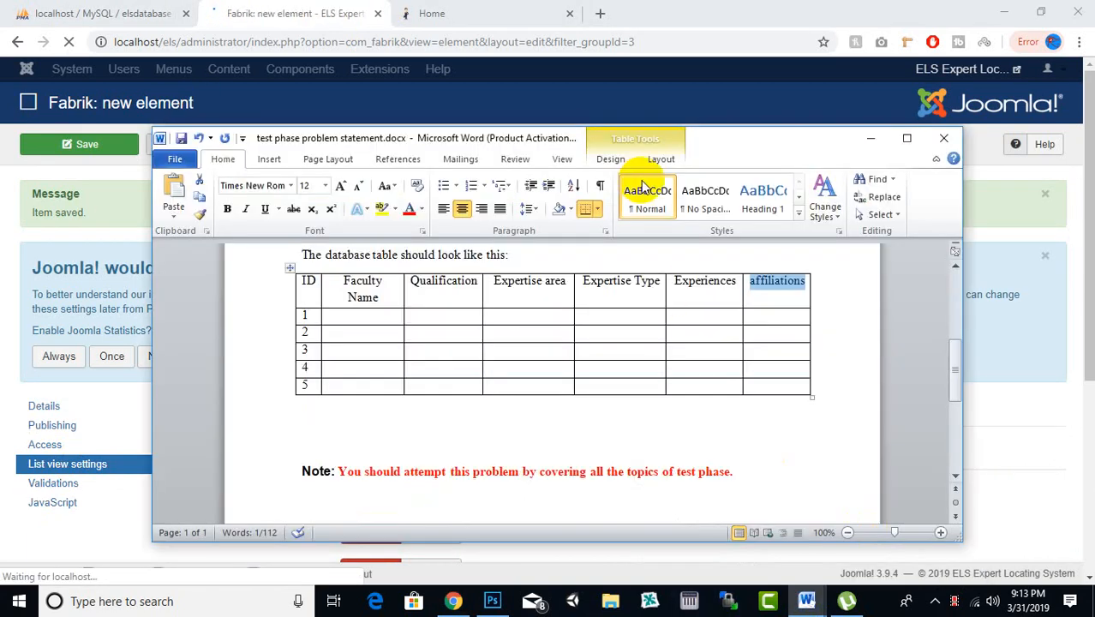
left_click(771, 386)
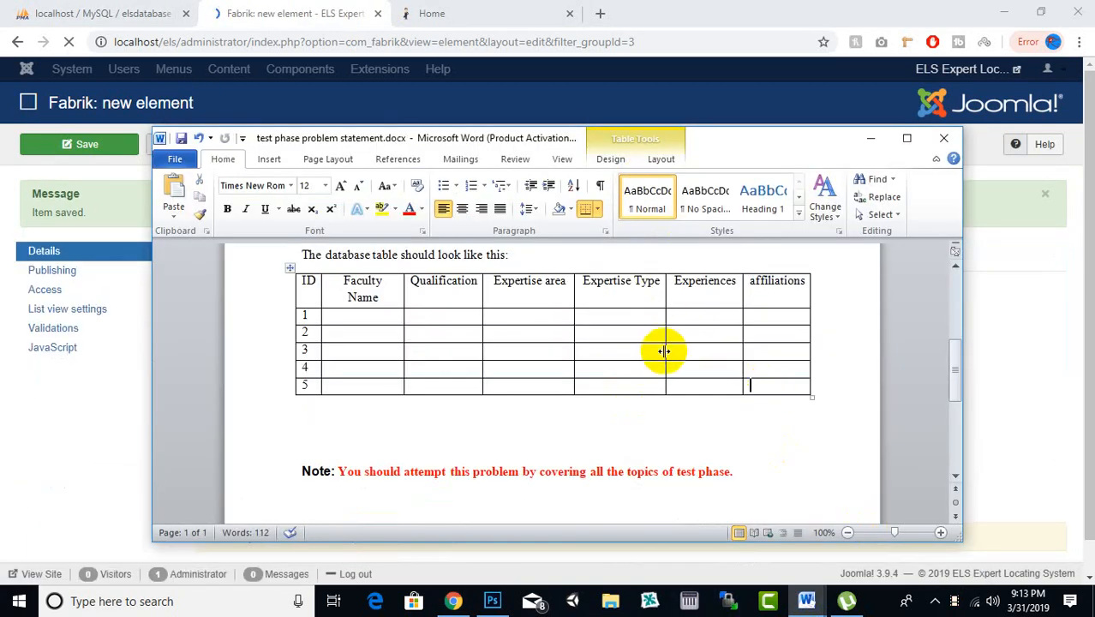
- Return to the new element form in the browser and enter Institute as the element's label
left_click(357, 8)
scroll(547, 399, "down", 2)
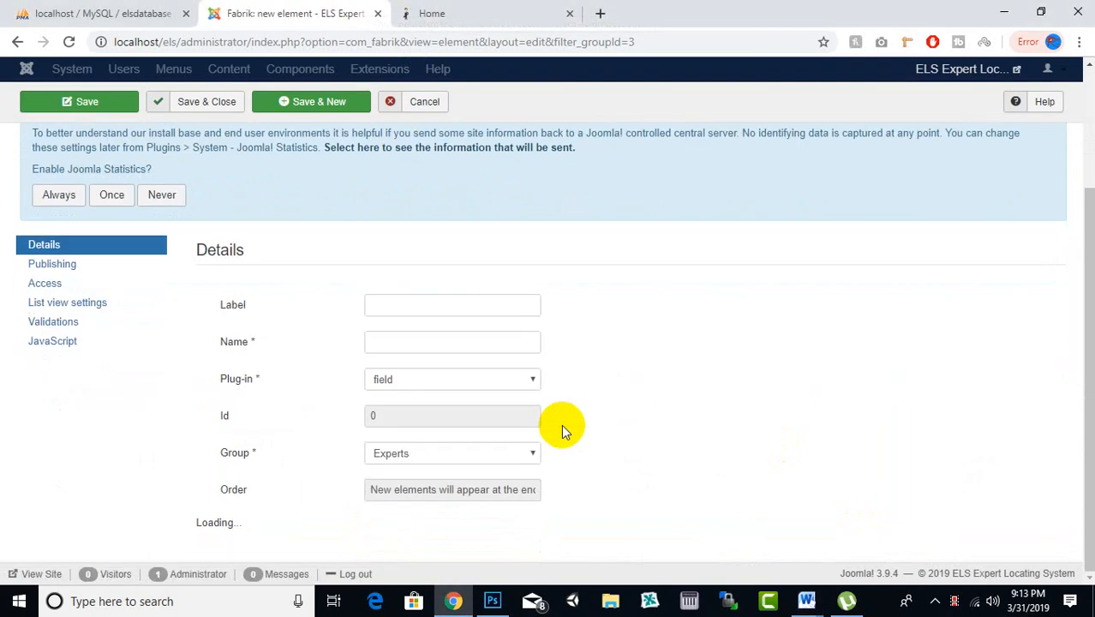
left_click(521, 310)
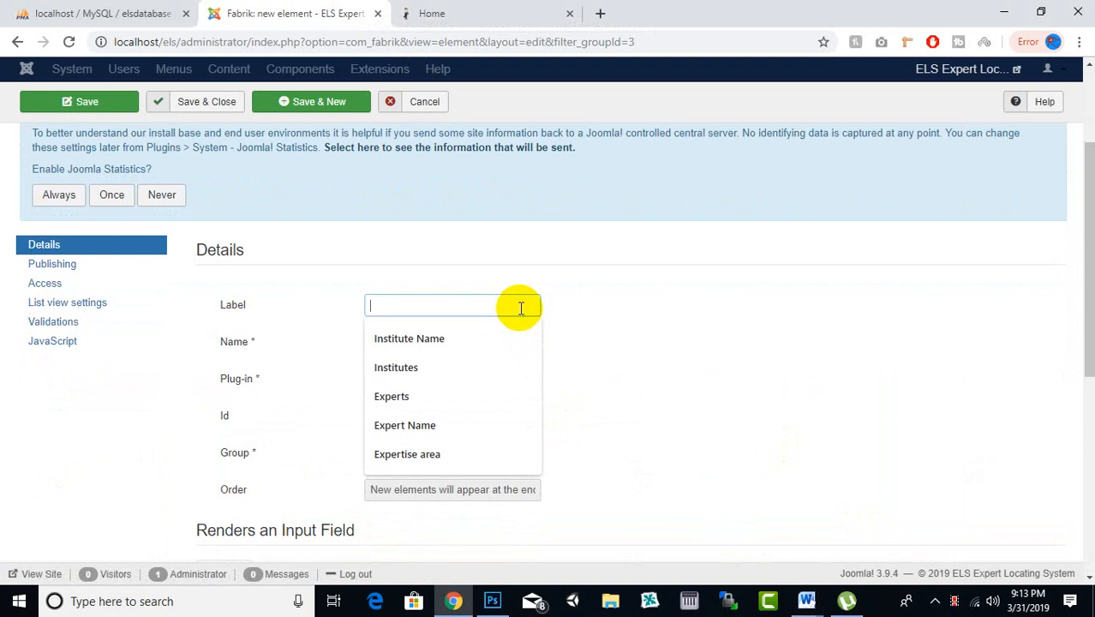
left_click(441, 375)
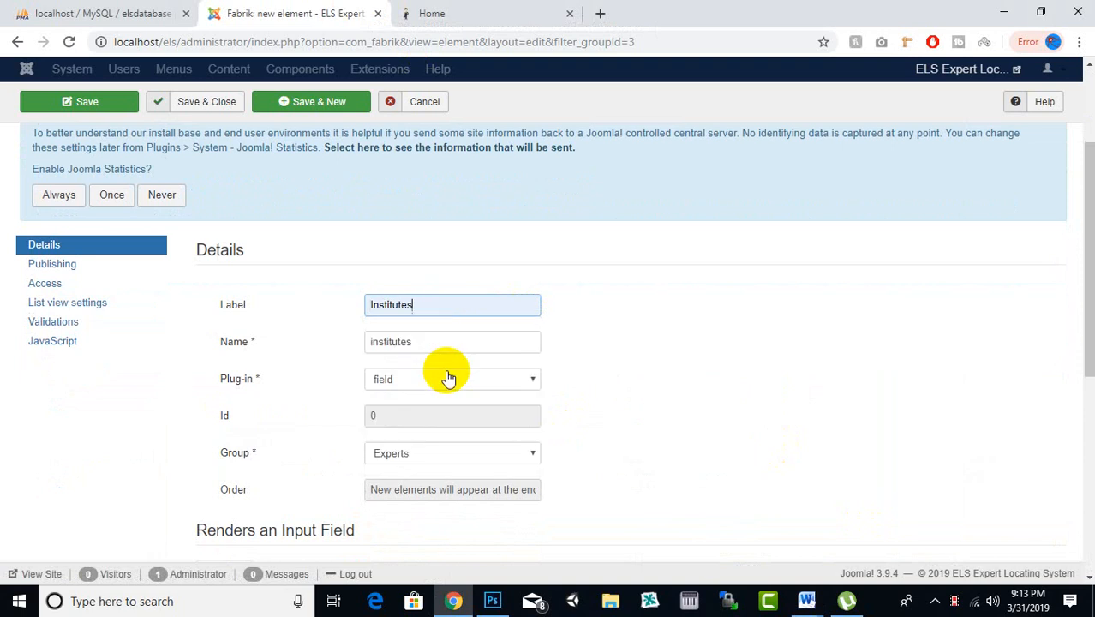
key("BackSpace")
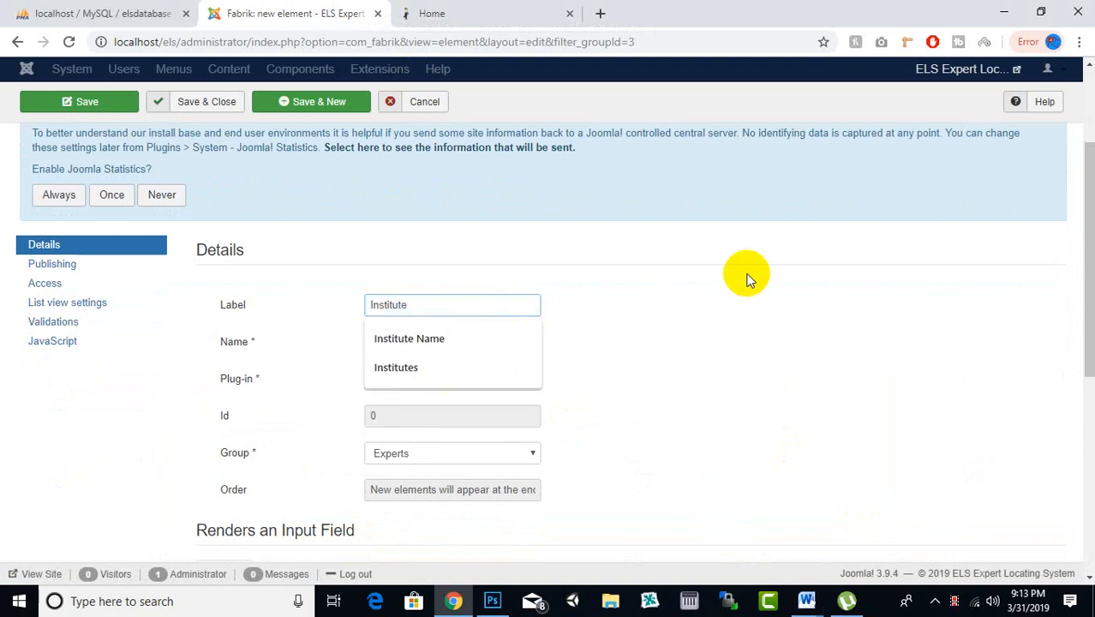
left_click(741, 273)
- Set the Institute element's plug-in type to databasejoin
scroll(656, 324, "down", 1)
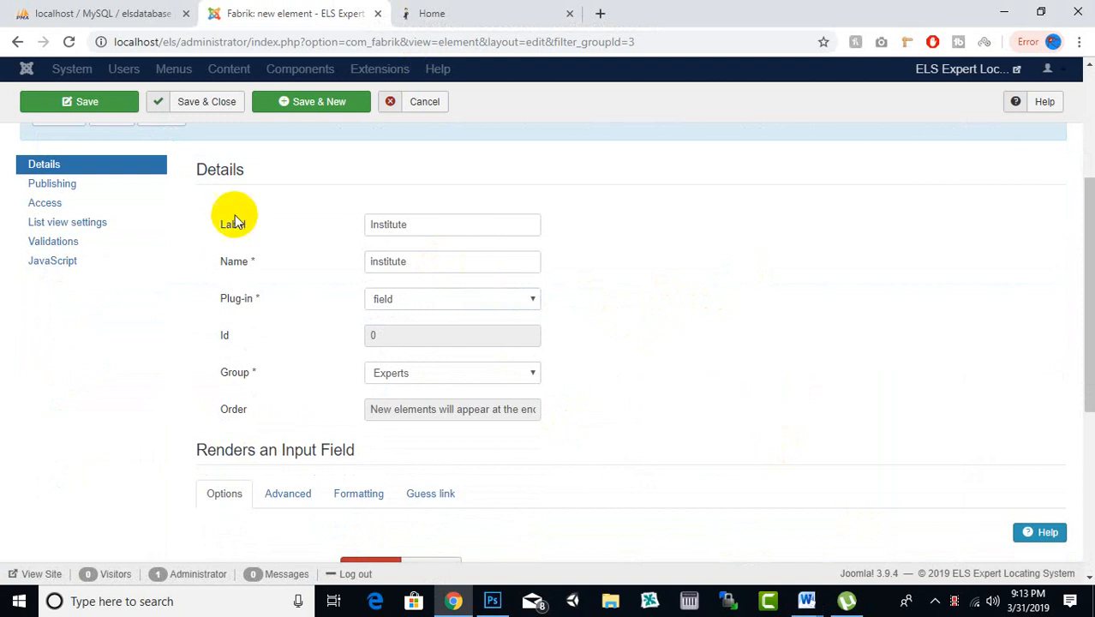
scroll(320, 219, "down", 1)
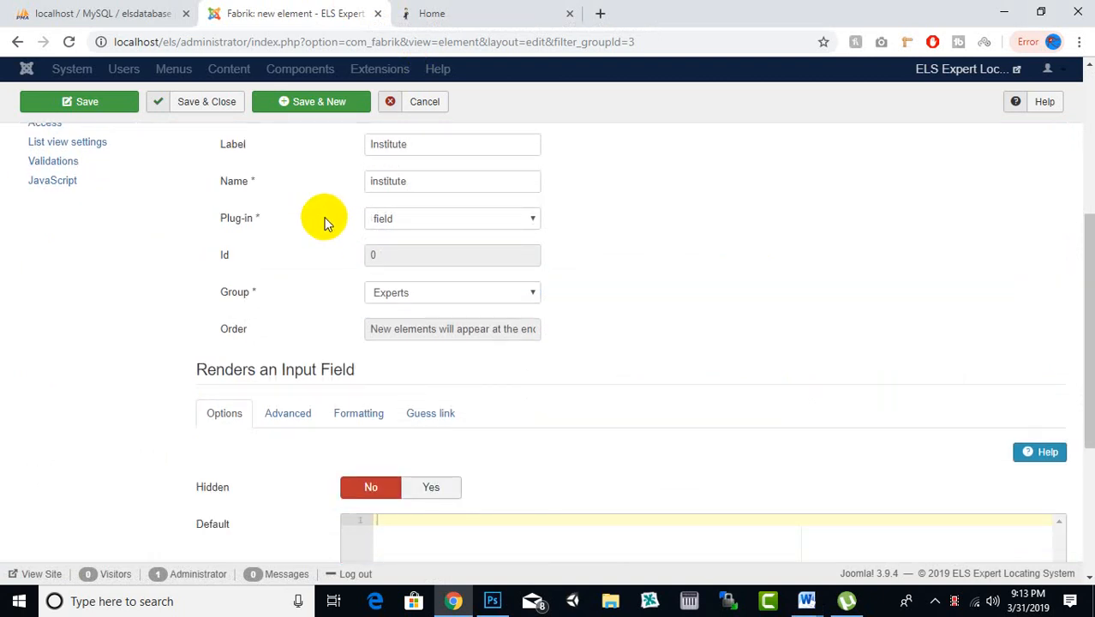
scroll(322, 215, "up", 2)
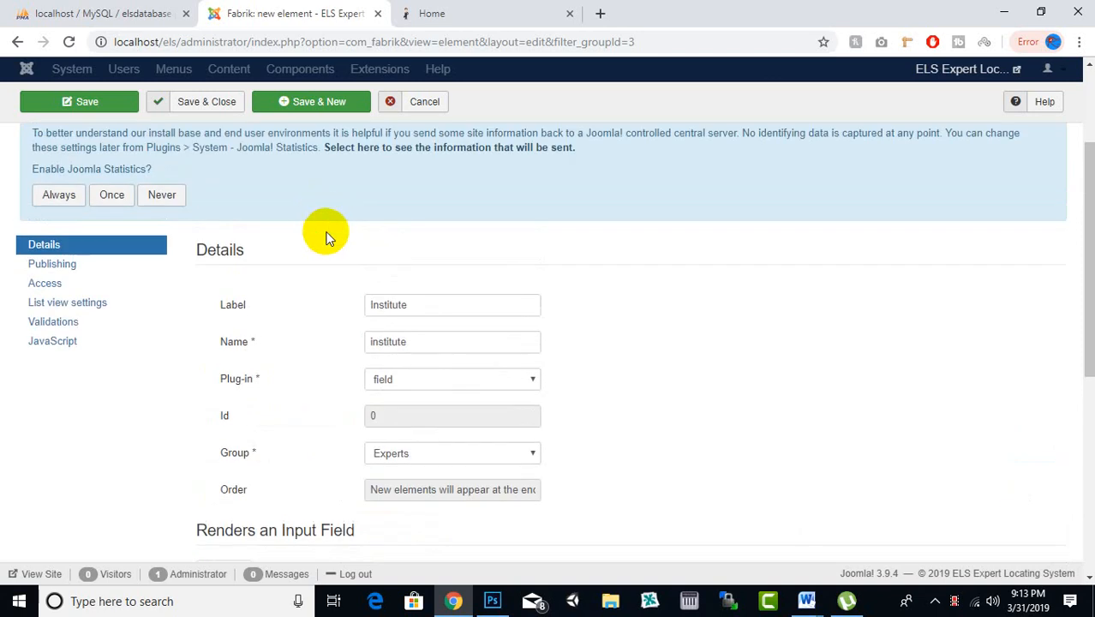
scroll(325, 232, "down", 2)
left_click(415, 220)
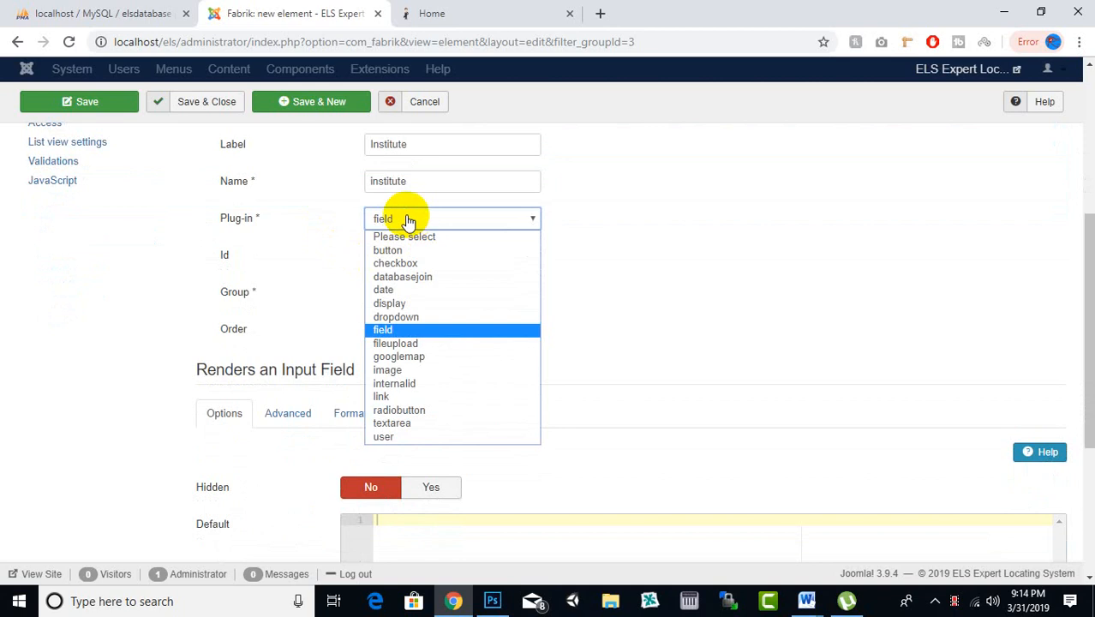
left_click(415, 277)
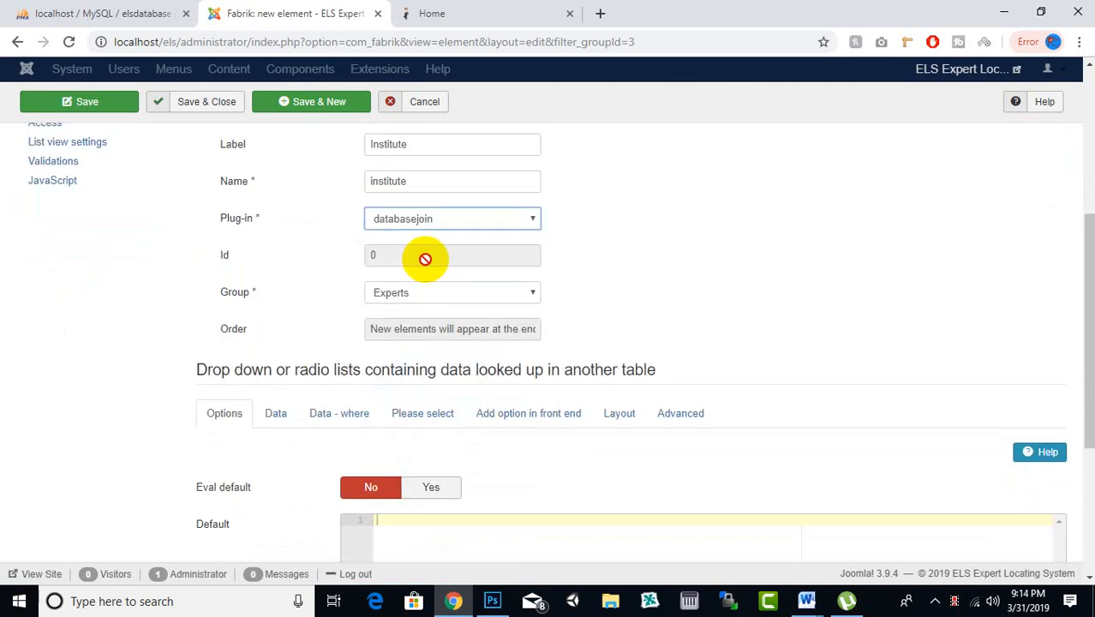
- In the join's data settings, keep it rendered as a Drop-down and choose institutes as the lookup table
scroll(282, 272, "down", 1)
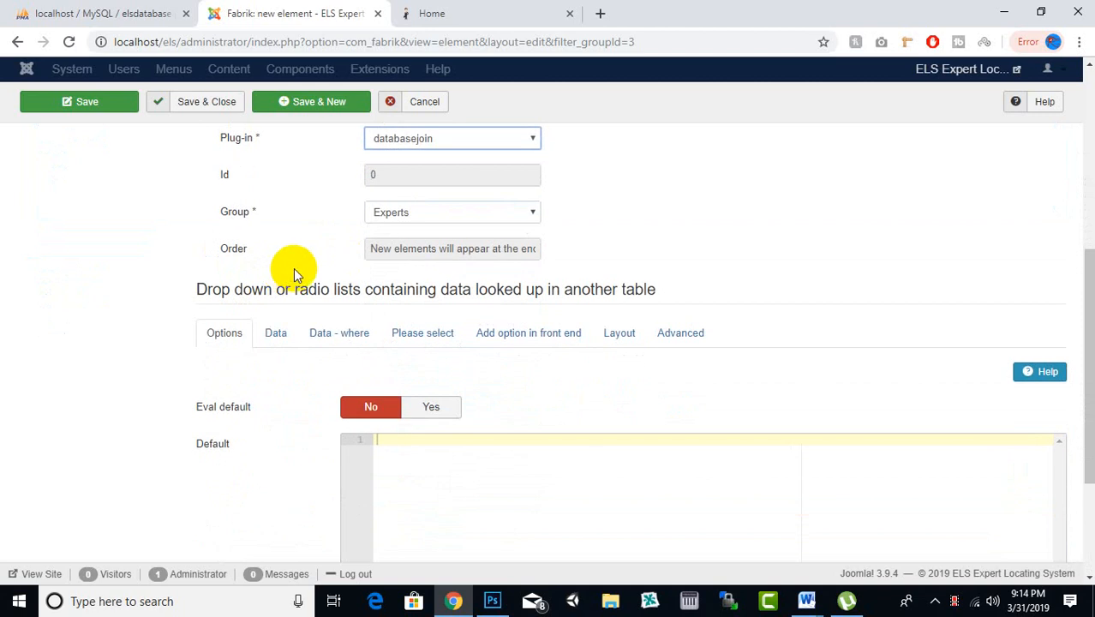
left_click(285, 338)
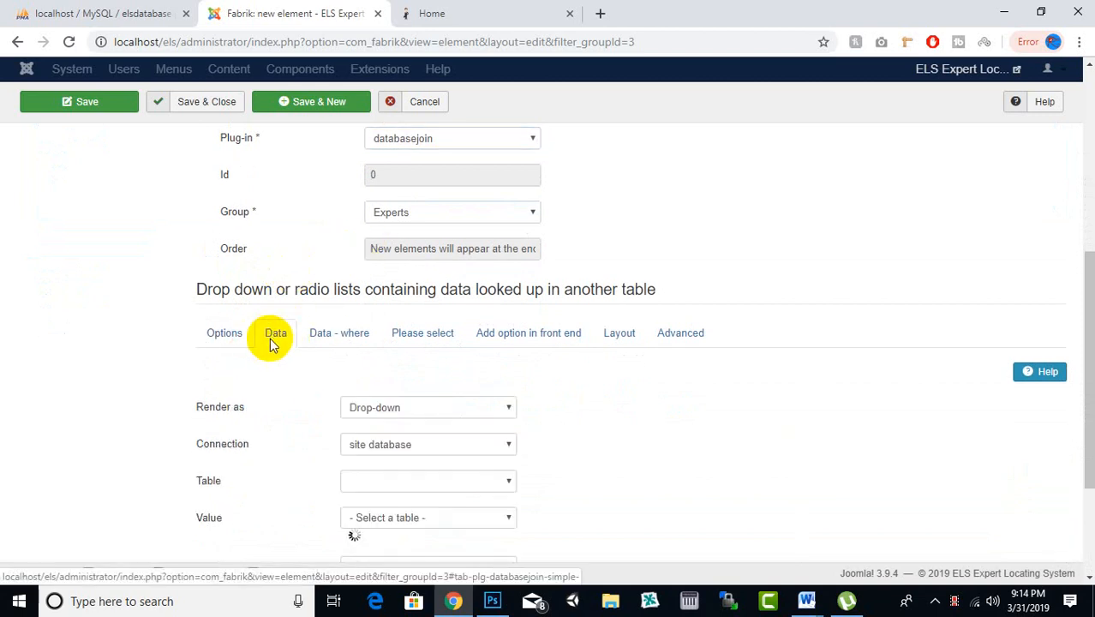
scroll(308, 257, "down", 2)
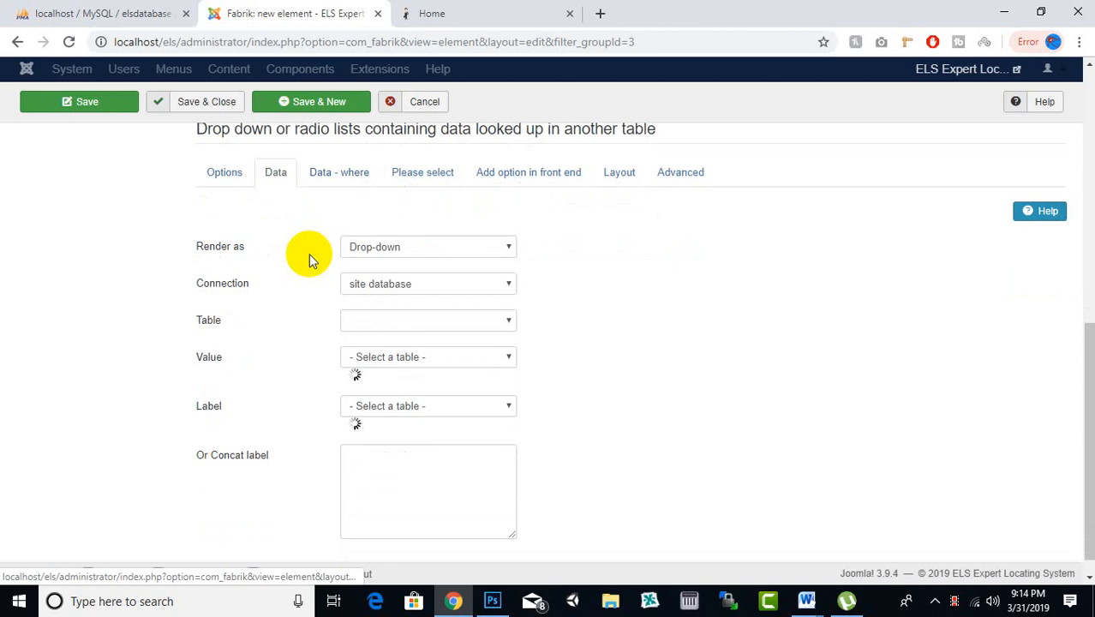
left_click(374, 249)
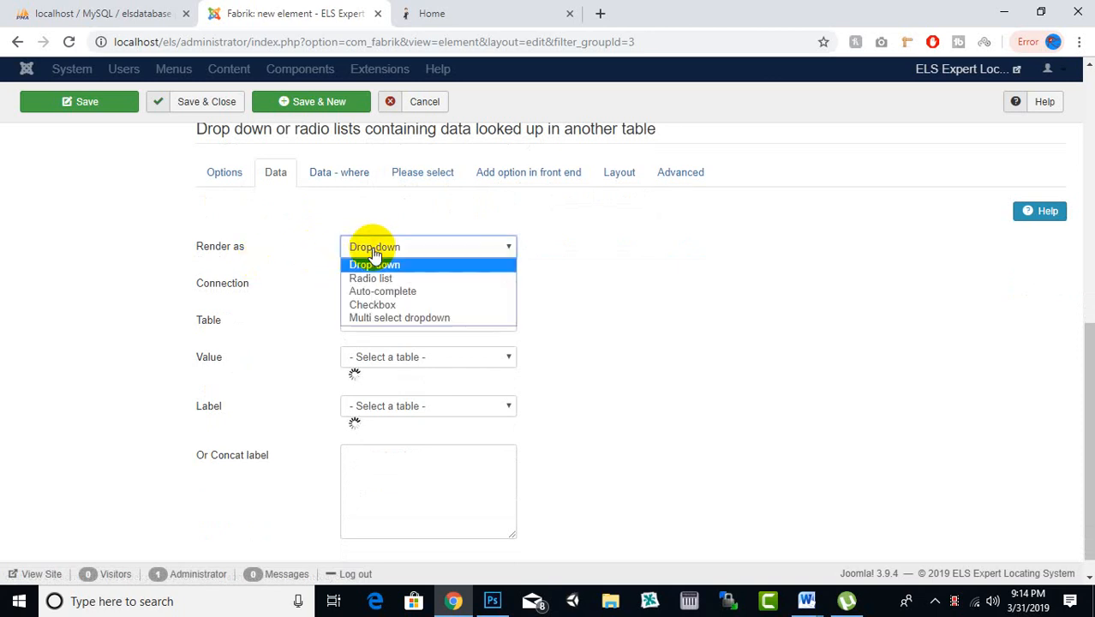
left_click(374, 251)
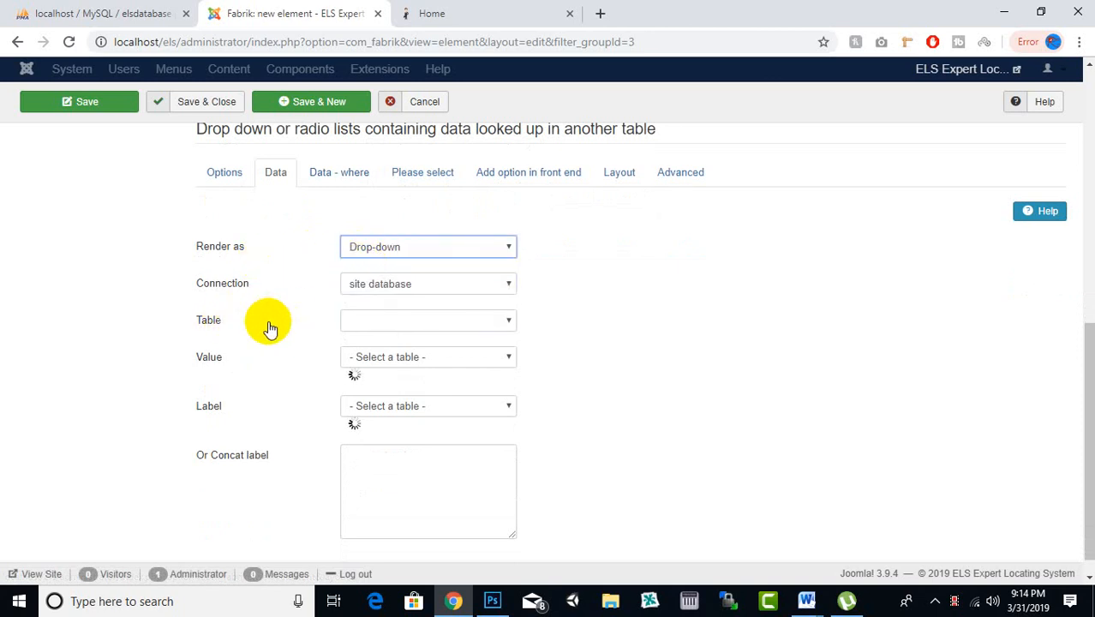
left_click(440, 326)
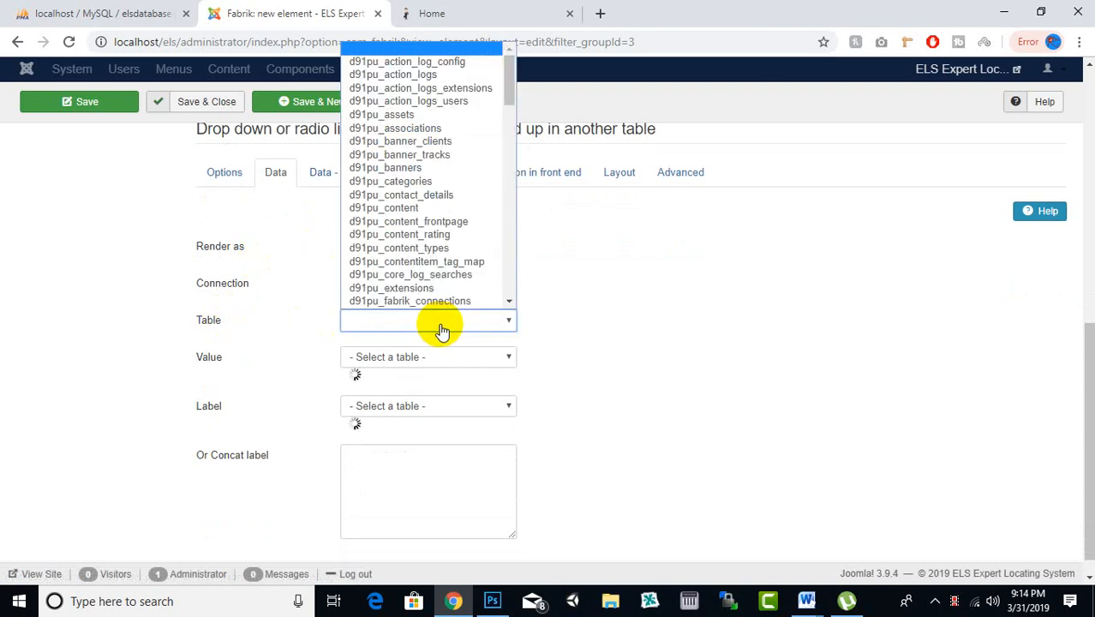
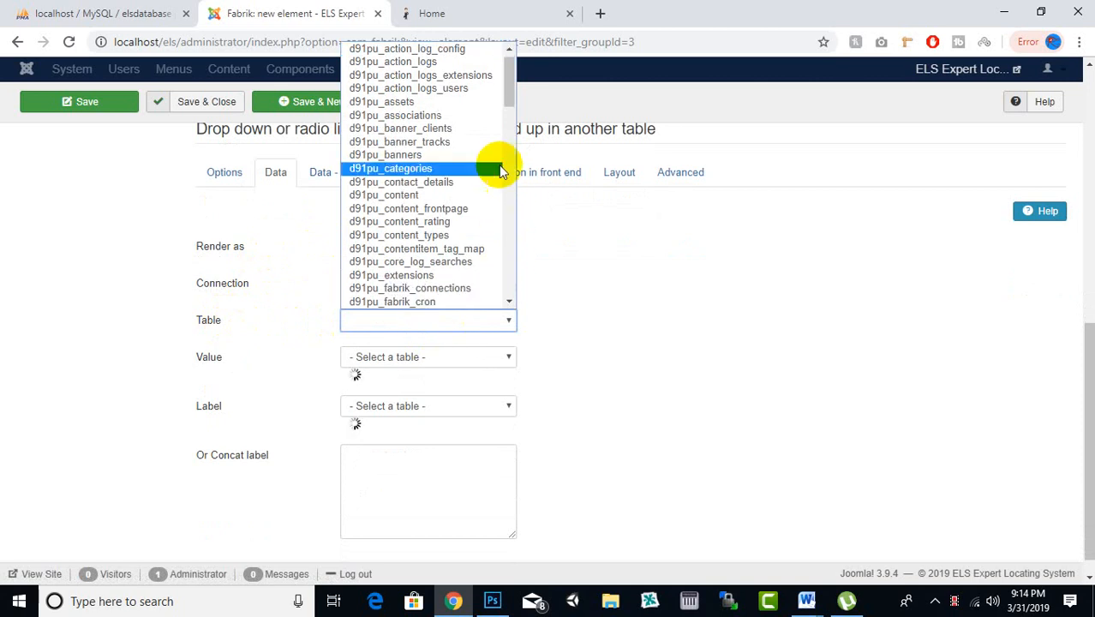
left_click_drag(509, 85, 512, 293)
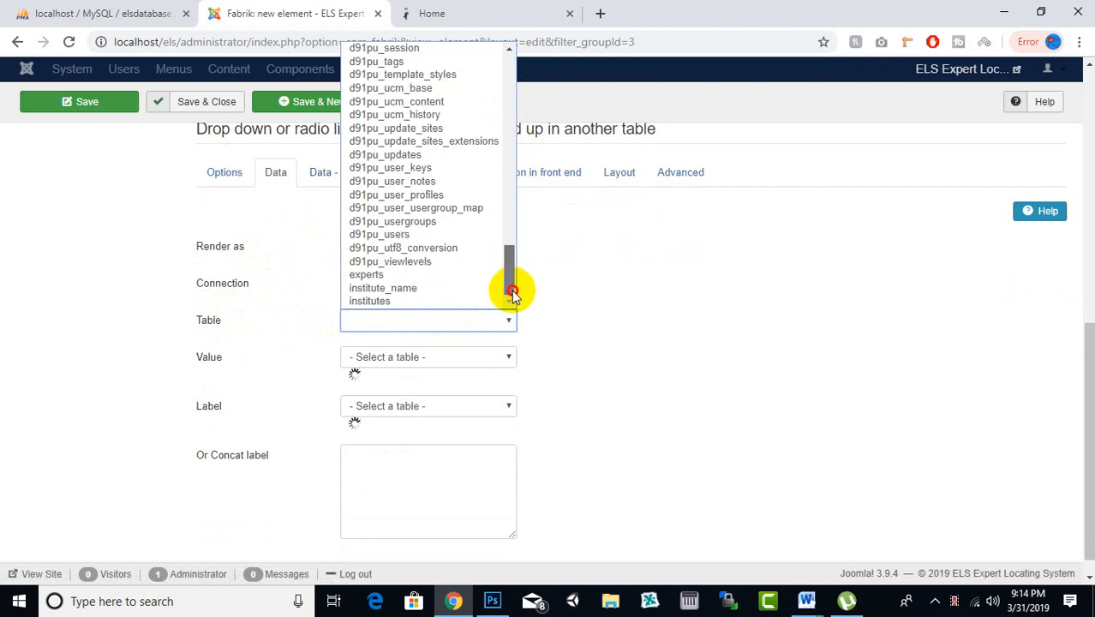
left_click(375, 305)
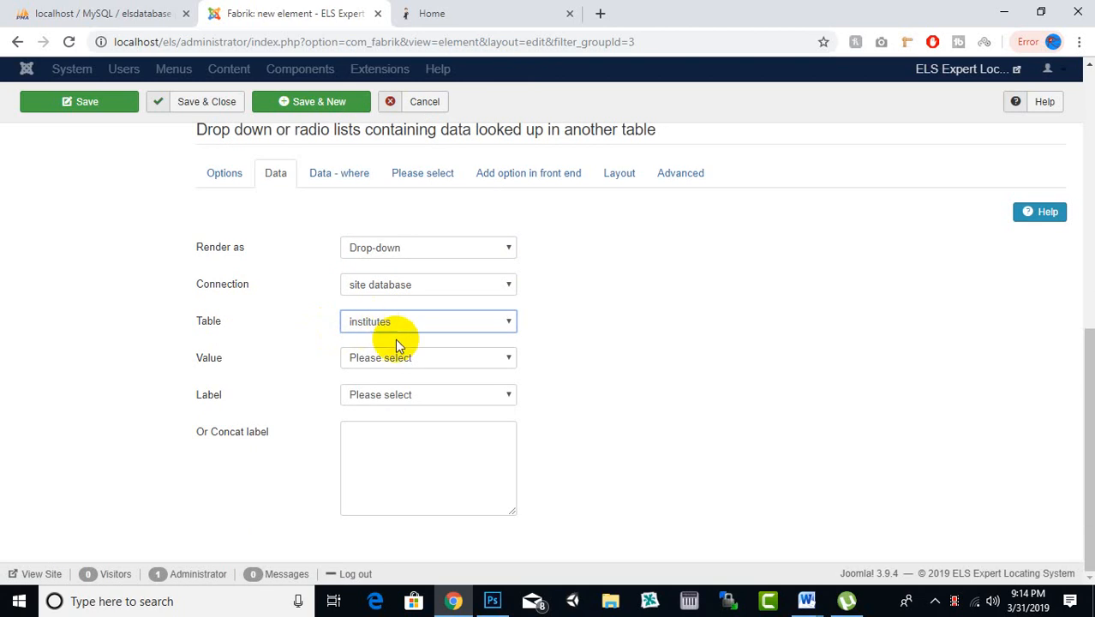
- Use the id column as the join's value and institute_name as its label
left_click(406, 358)
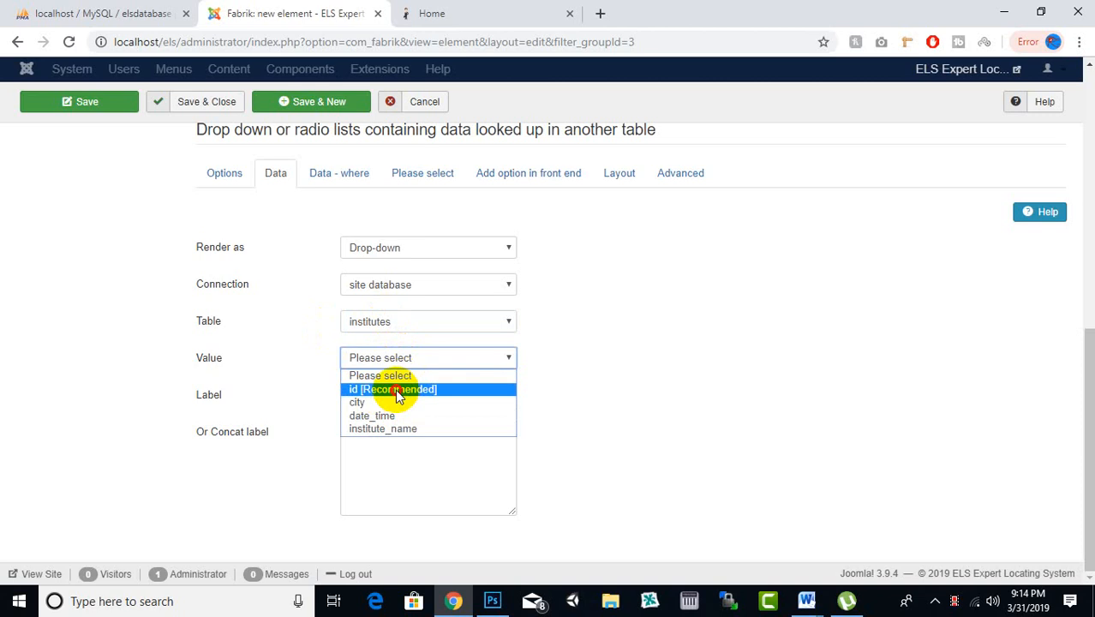
left_click(396, 389)
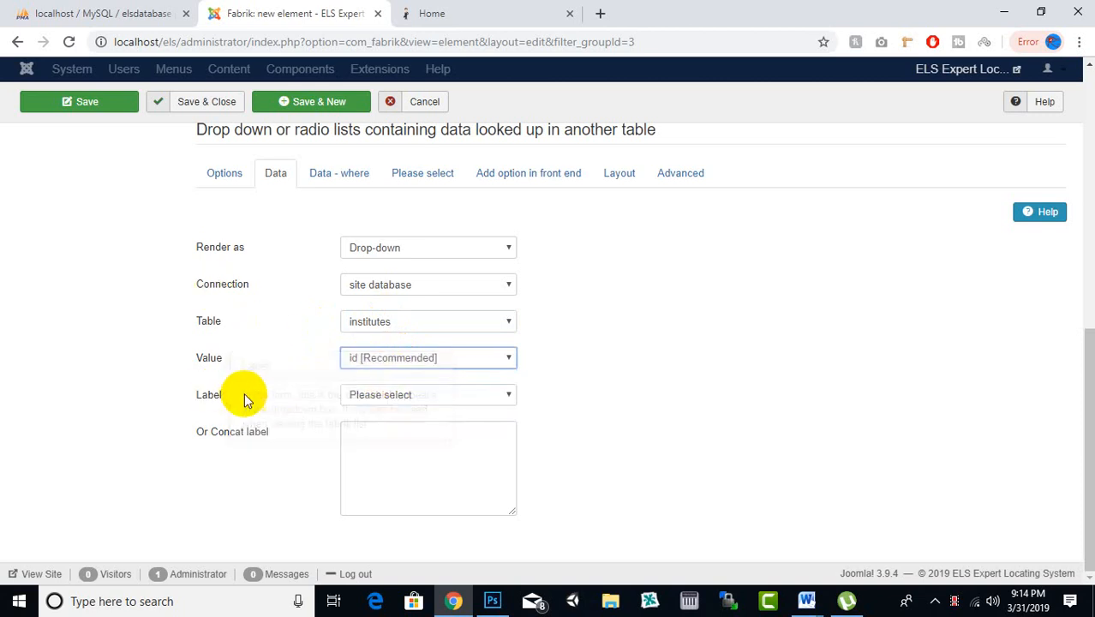
left_click(414, 399)
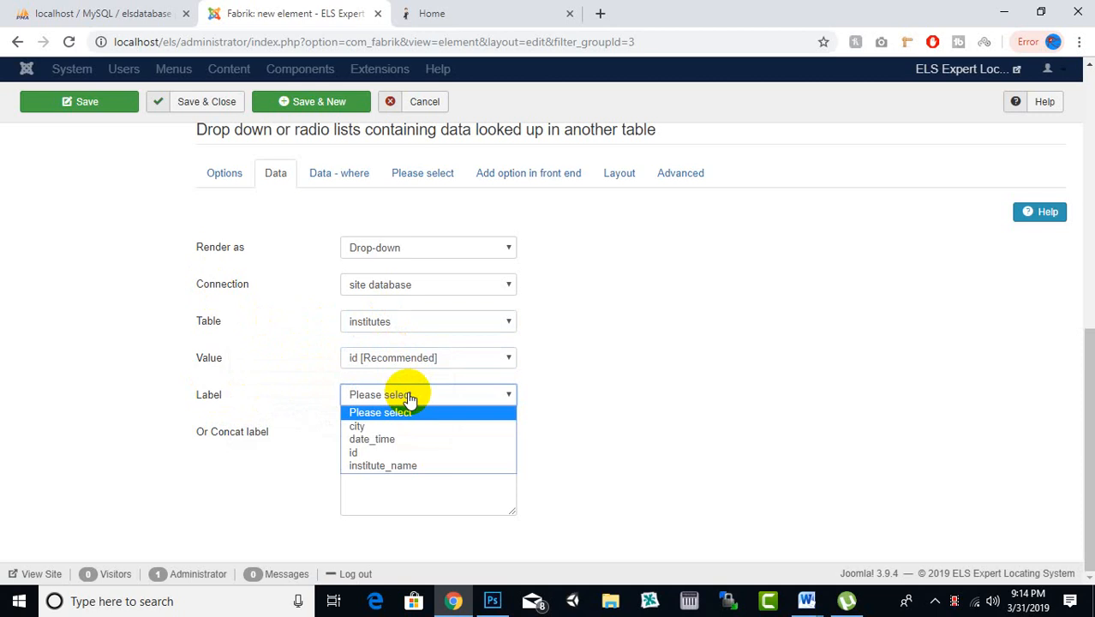
left_click(396, 468)
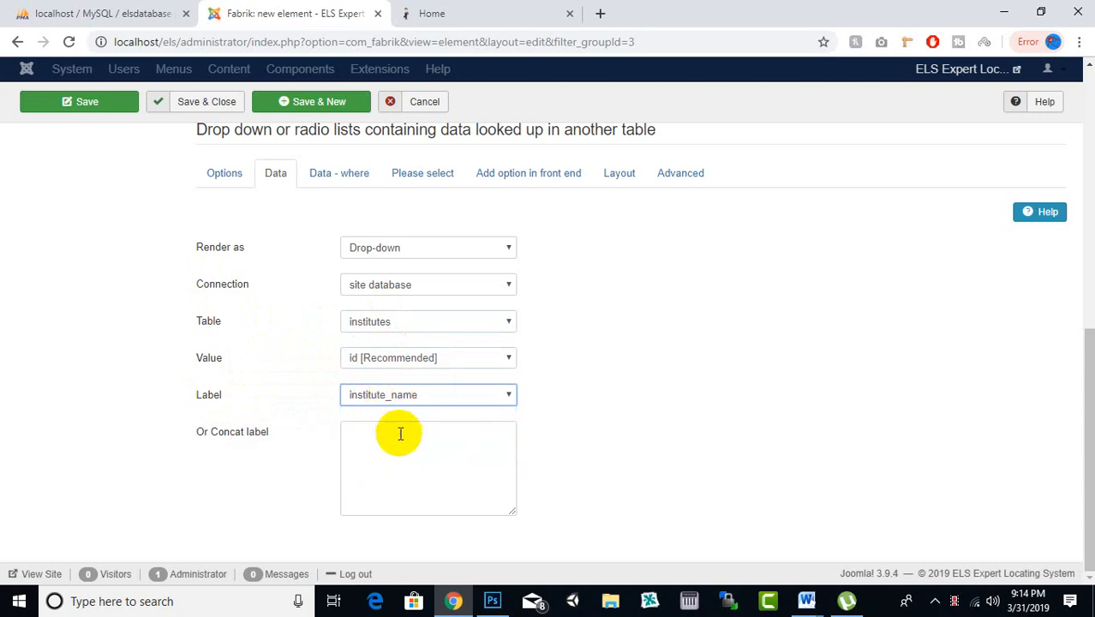
- Enable showing the Institute element in the list and set its filter type to Dropdown
scroll(435, 382, "up", 1)
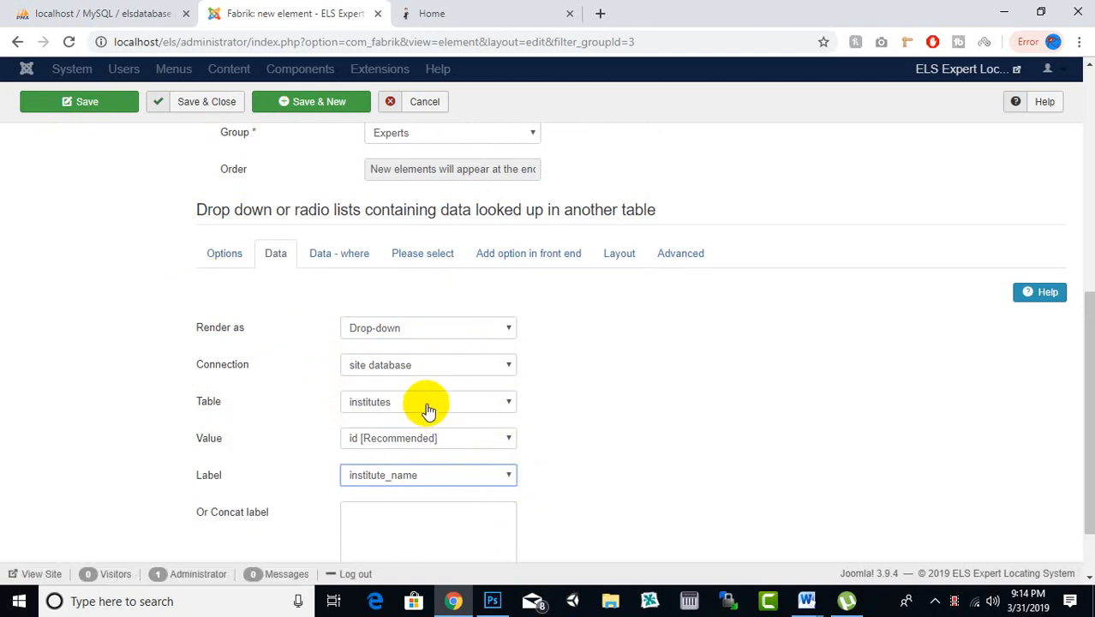
scroll(428, 403, "up", 3)
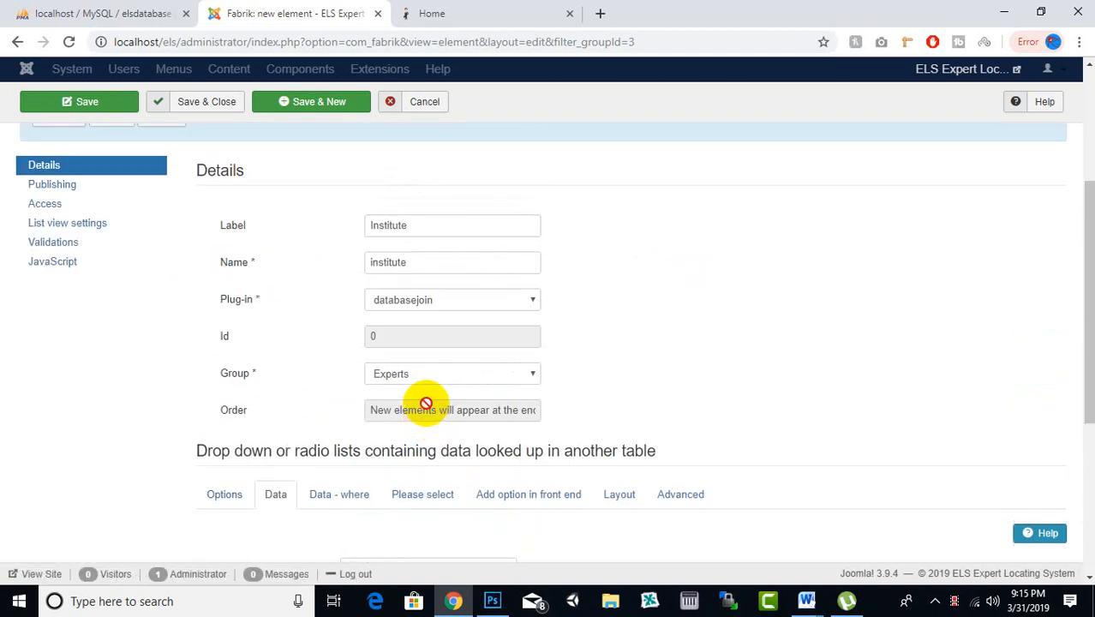
scroll(428, 407, "down", 4)
scroll(748, 359, "up", 5)
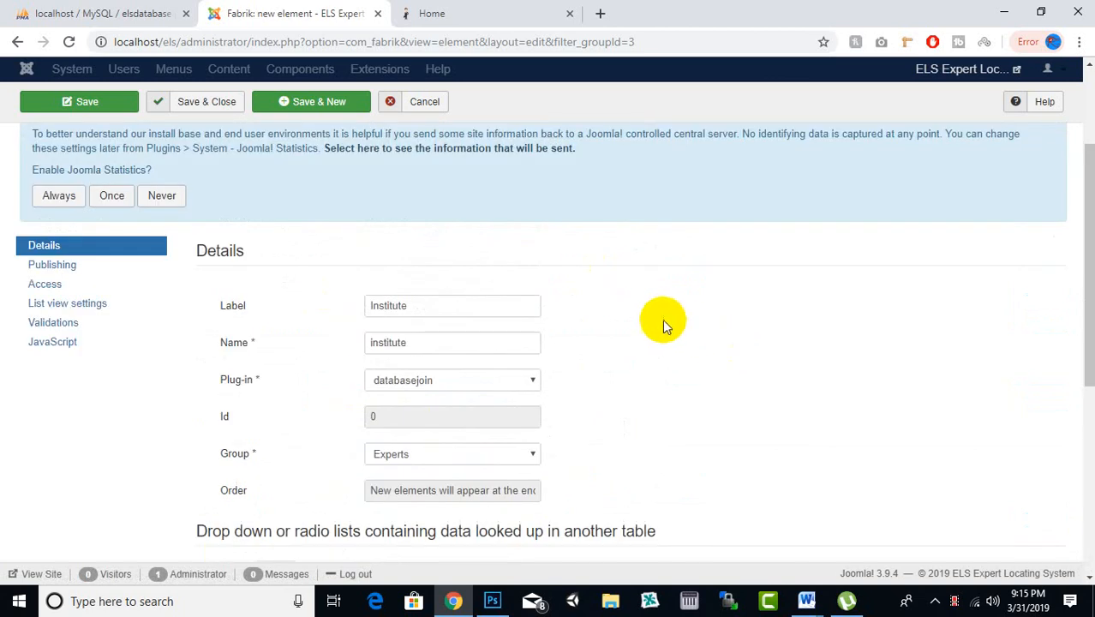
scroll(658, 321, "down", 3)
scroll(665, 262, "up", 3)
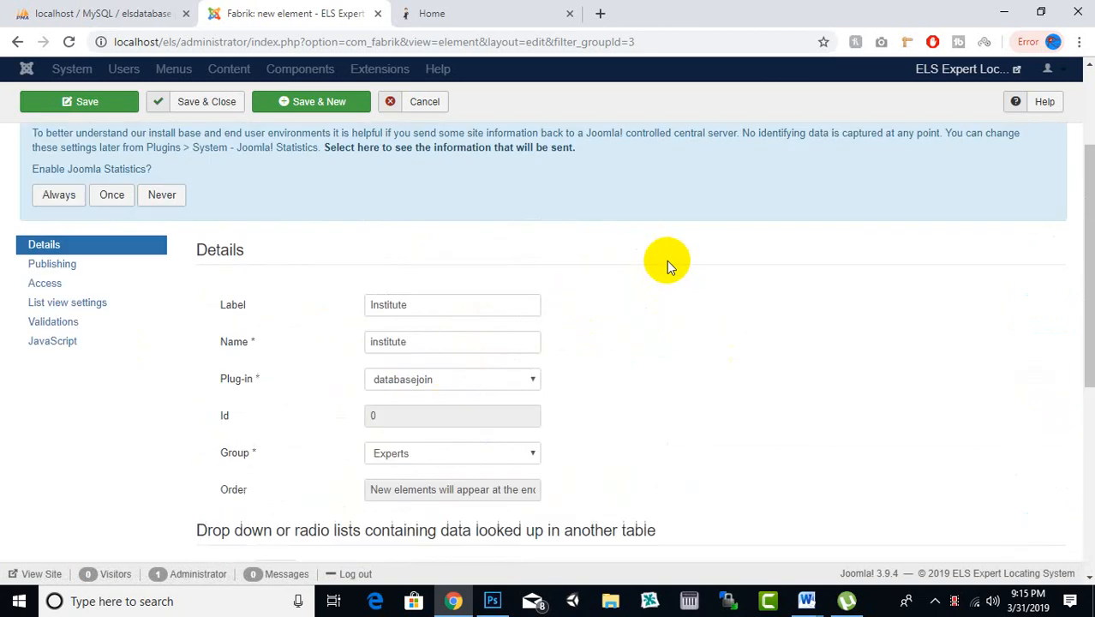
left_click(96, 308)
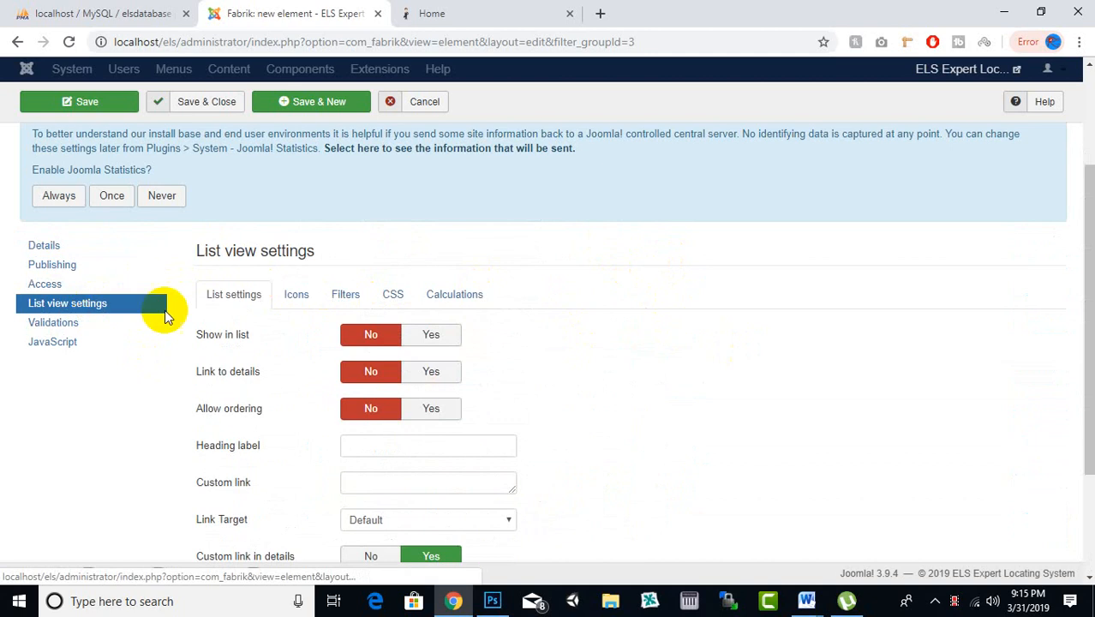
left_click(413, 340)
left_click(347, 298)
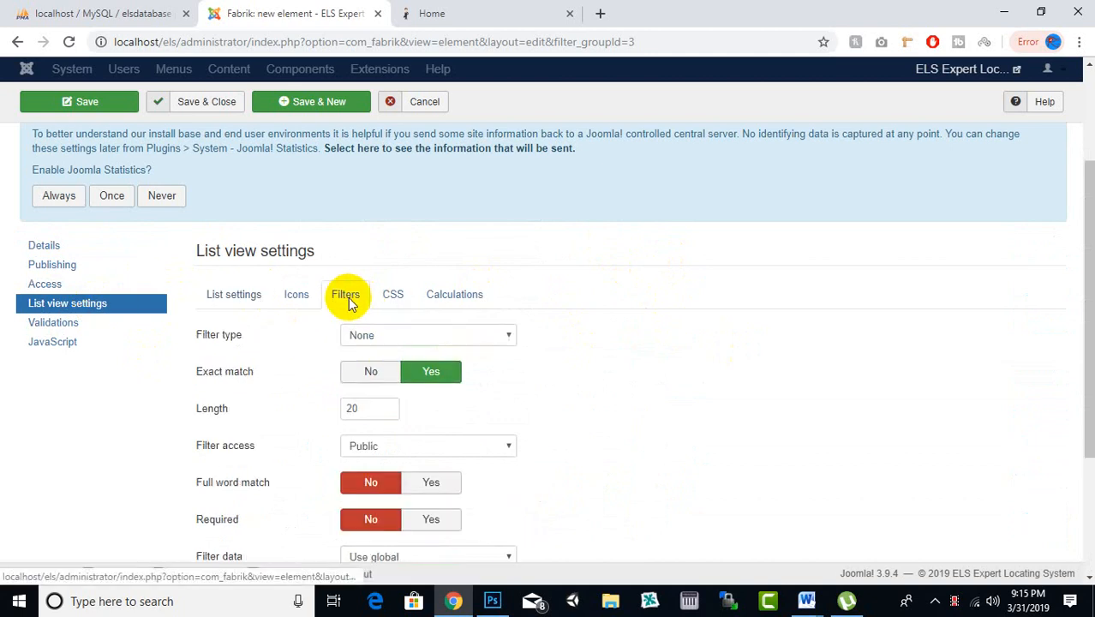
left_click(417, 335)
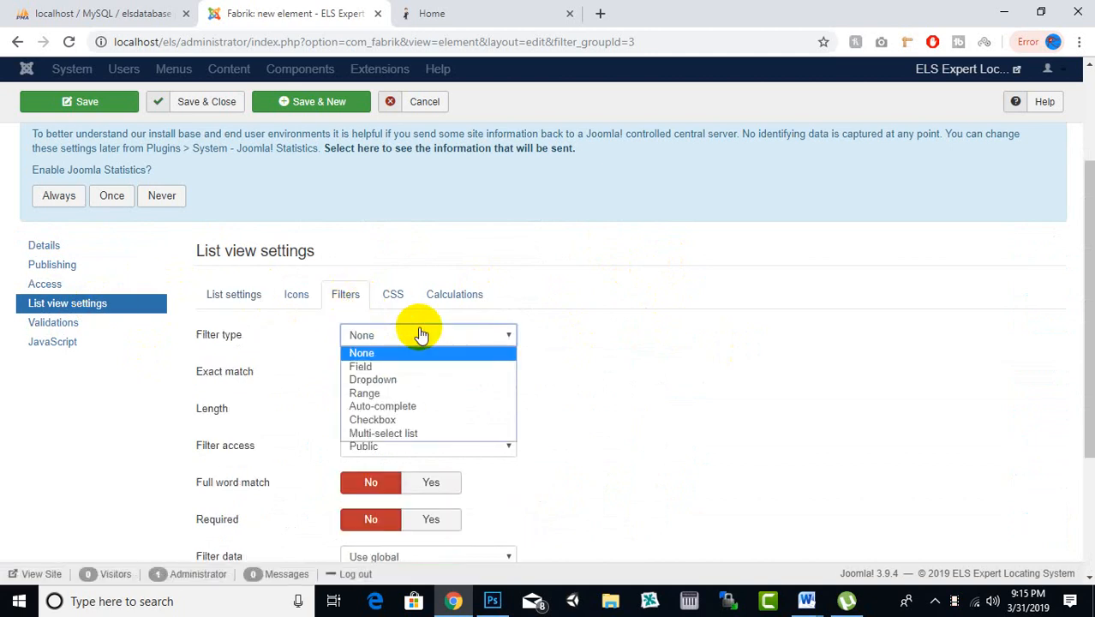
left_click(403, 380)
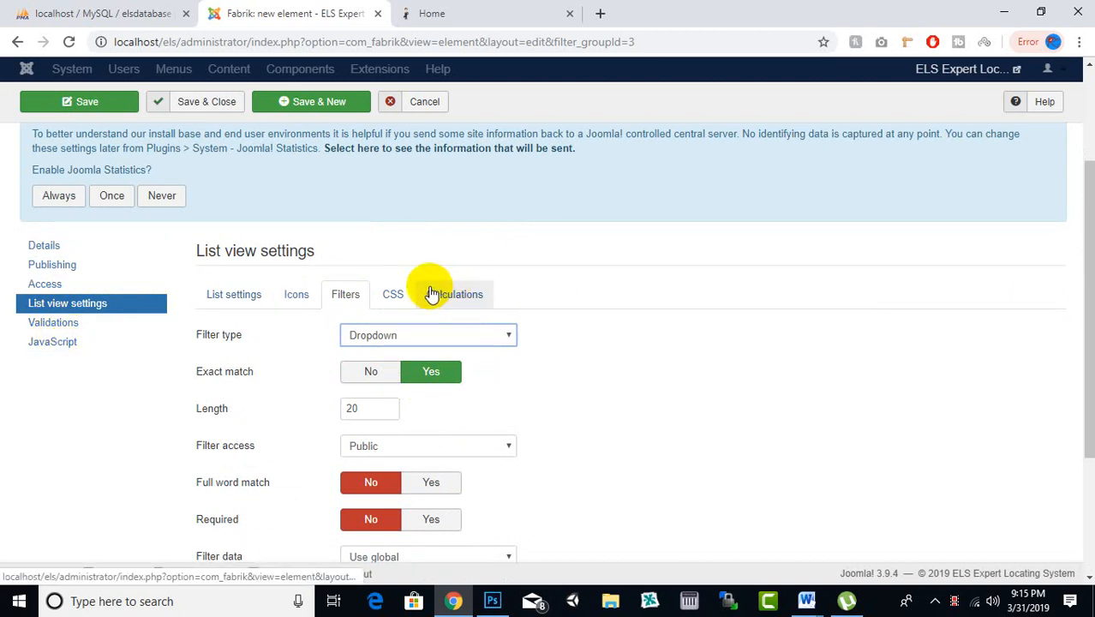
- Check the Institute element's validations and list view settings, and save and close the element
left_click(48, 323)
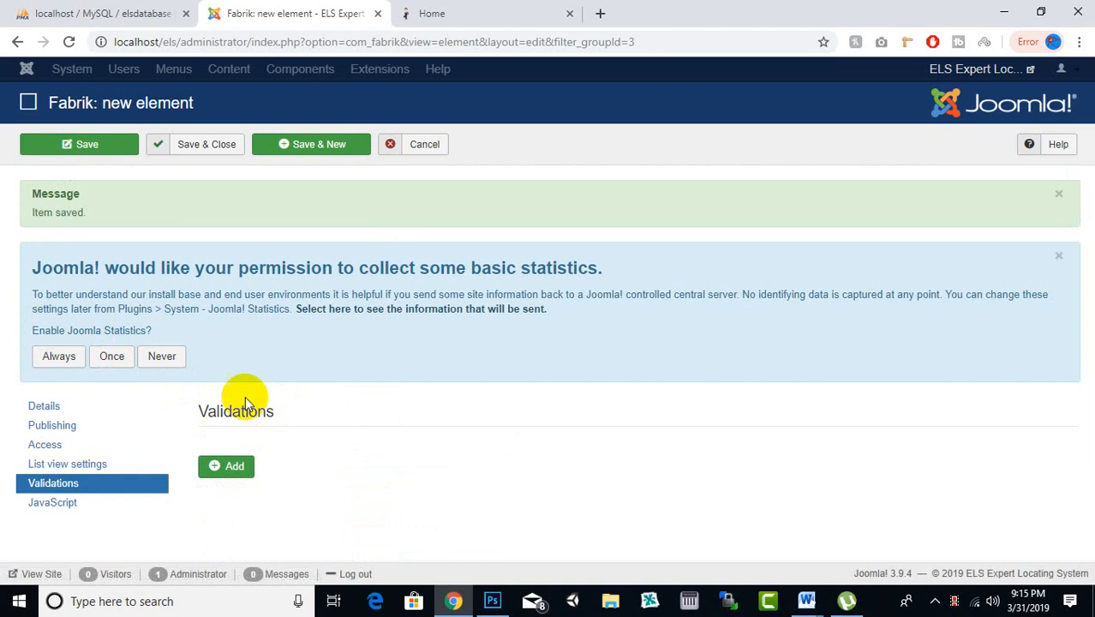
left_click(75, 463)
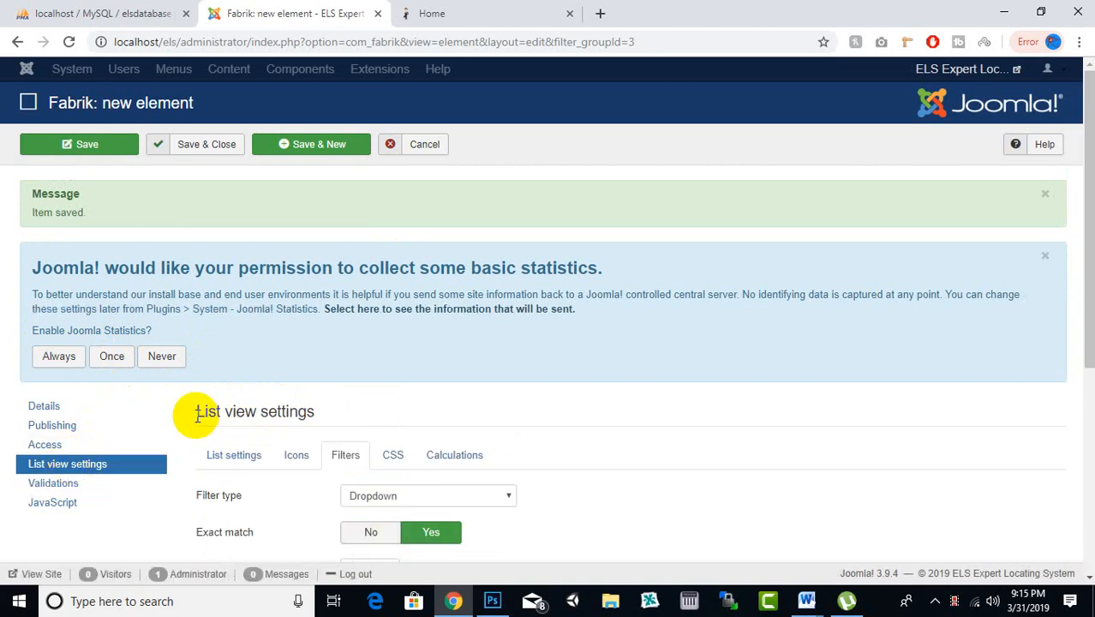
left_click(210, 148)
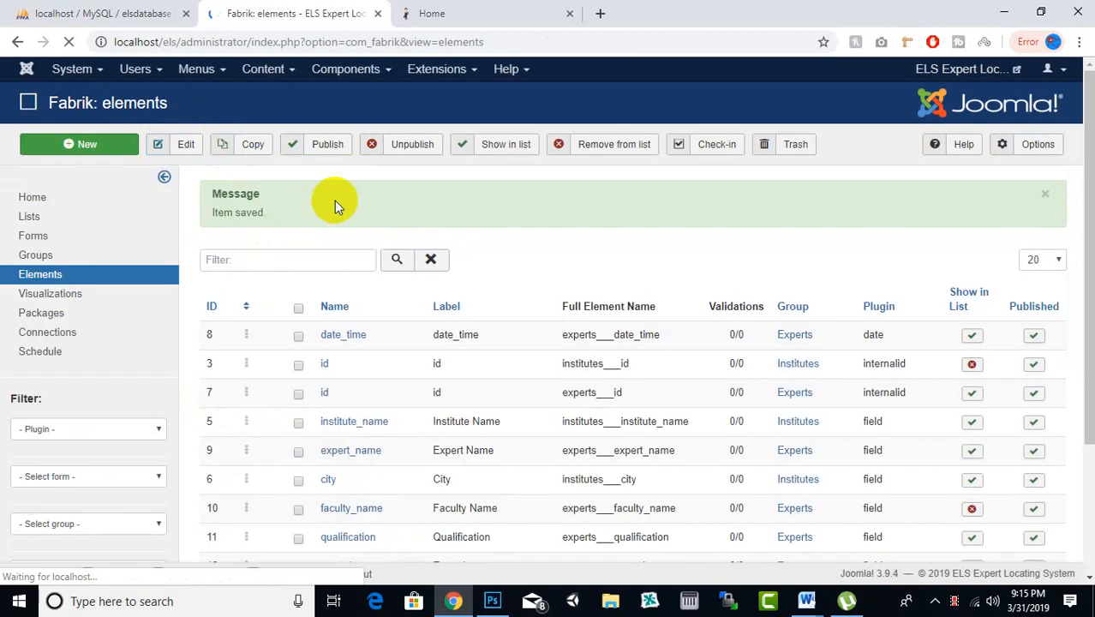
scroll(468, 182, "down", 4)
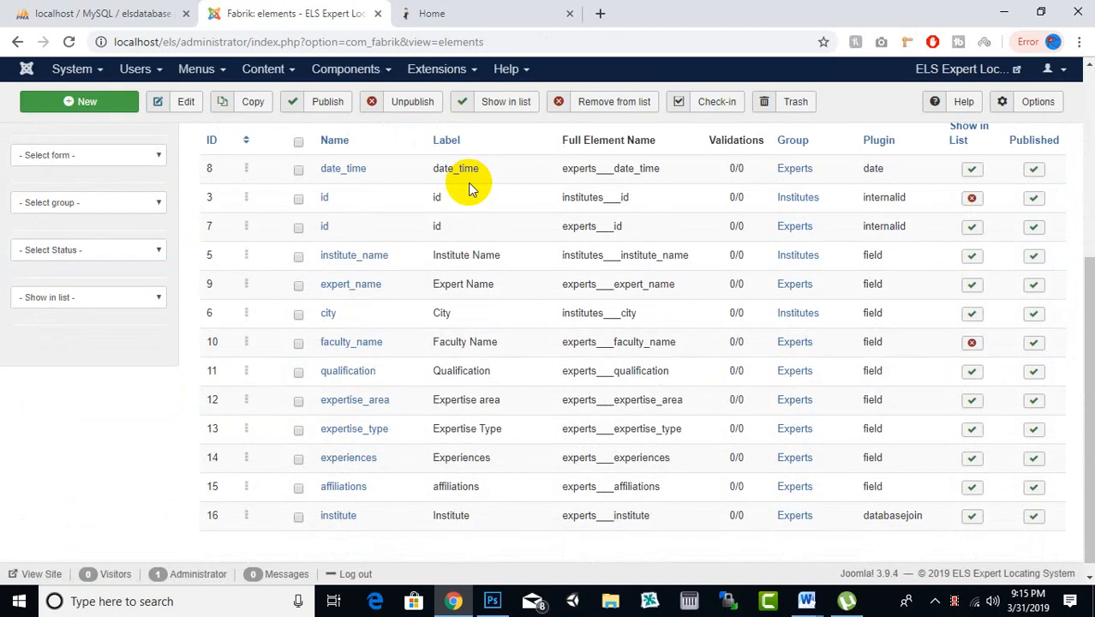
- Create another new element in the Experts group with the label Picture
left_click(111, 102)
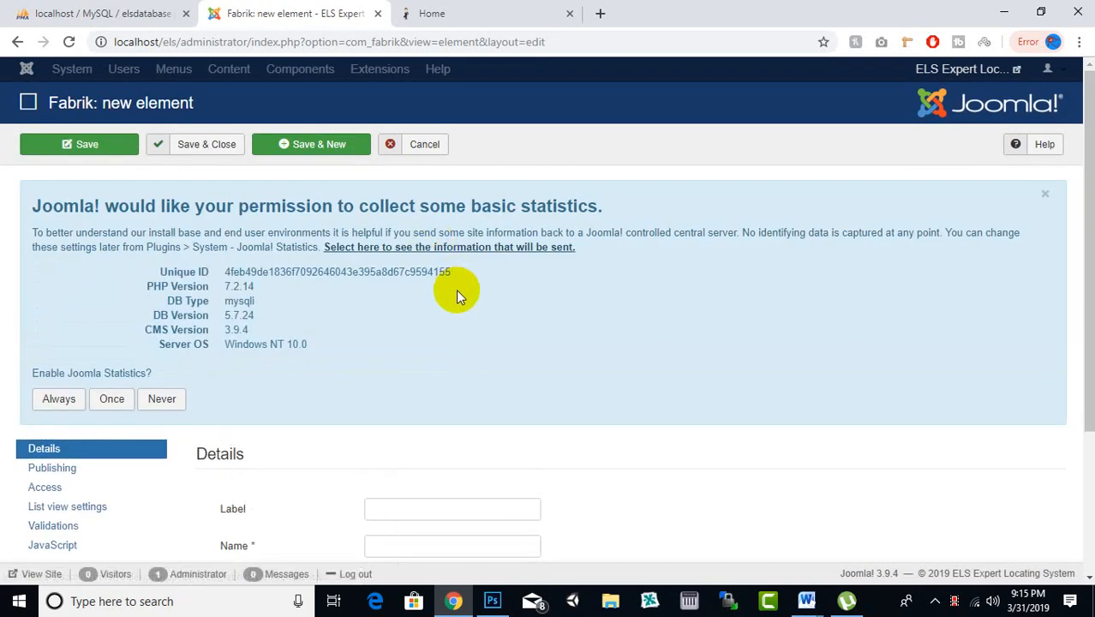
scroll(542, 281, "down", 3)
left_click(437, 244)
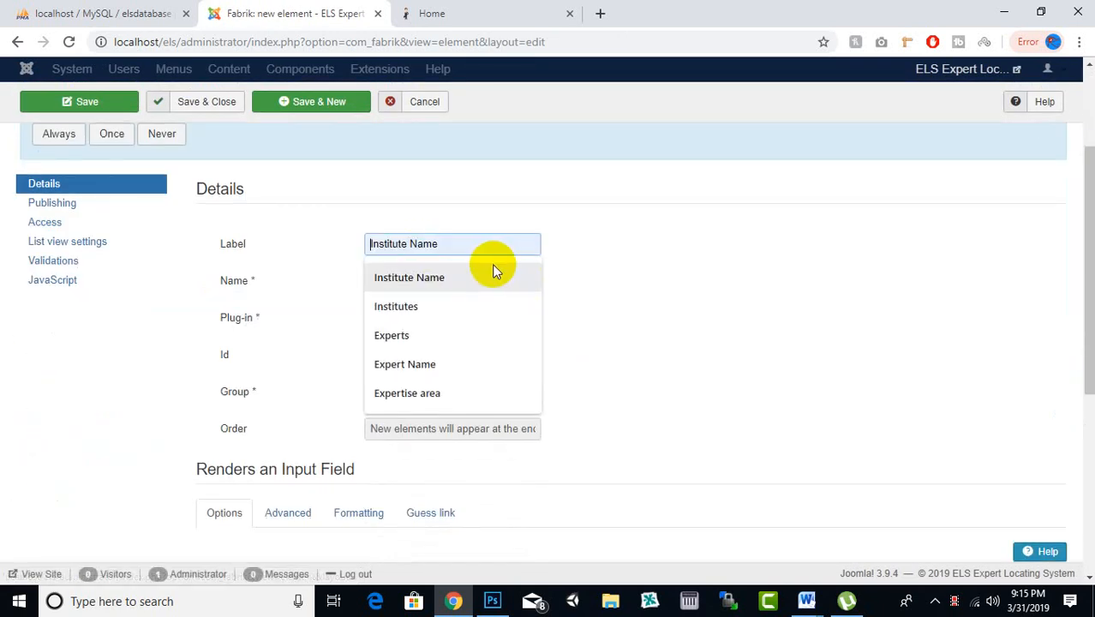
type("Pi")
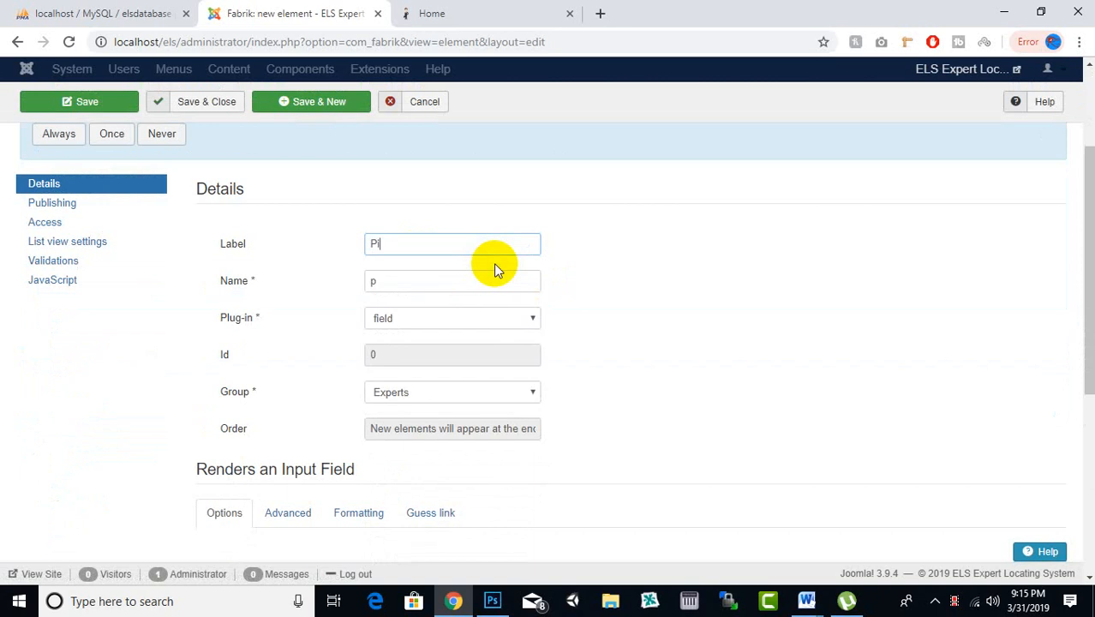
type("cture")
left_click(474, 334)
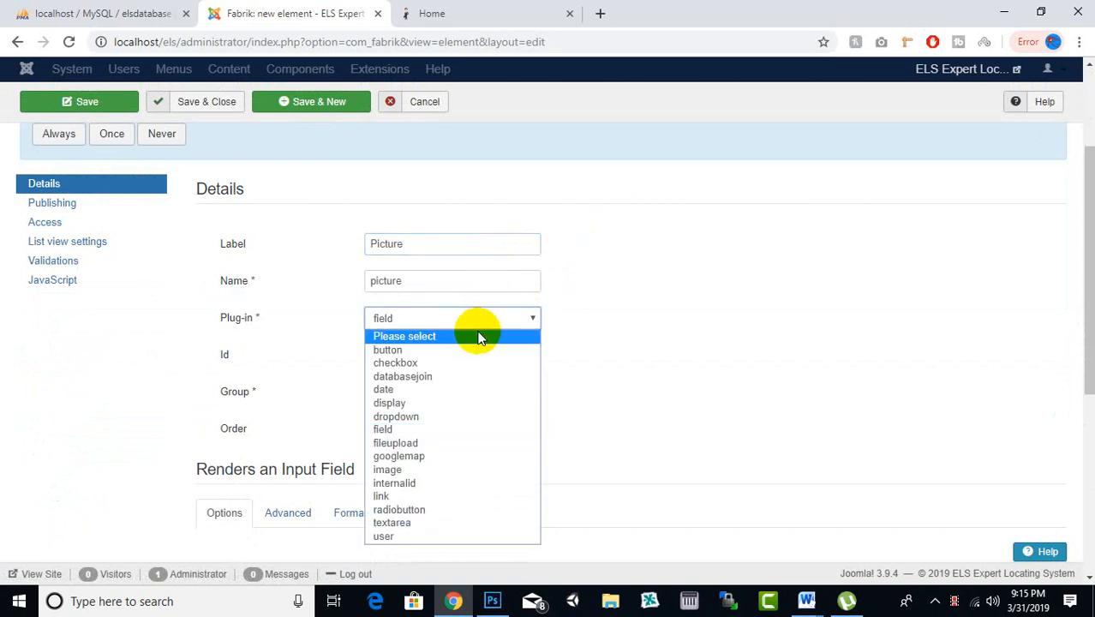
left_click(432, 470)
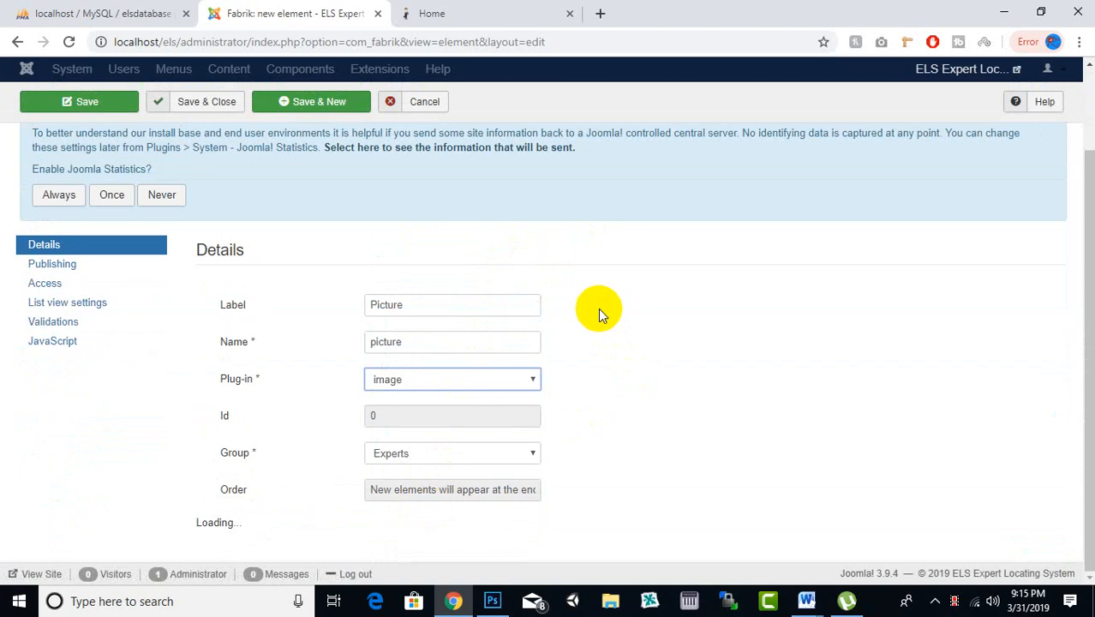
scroll(595, 313, "down", 1)
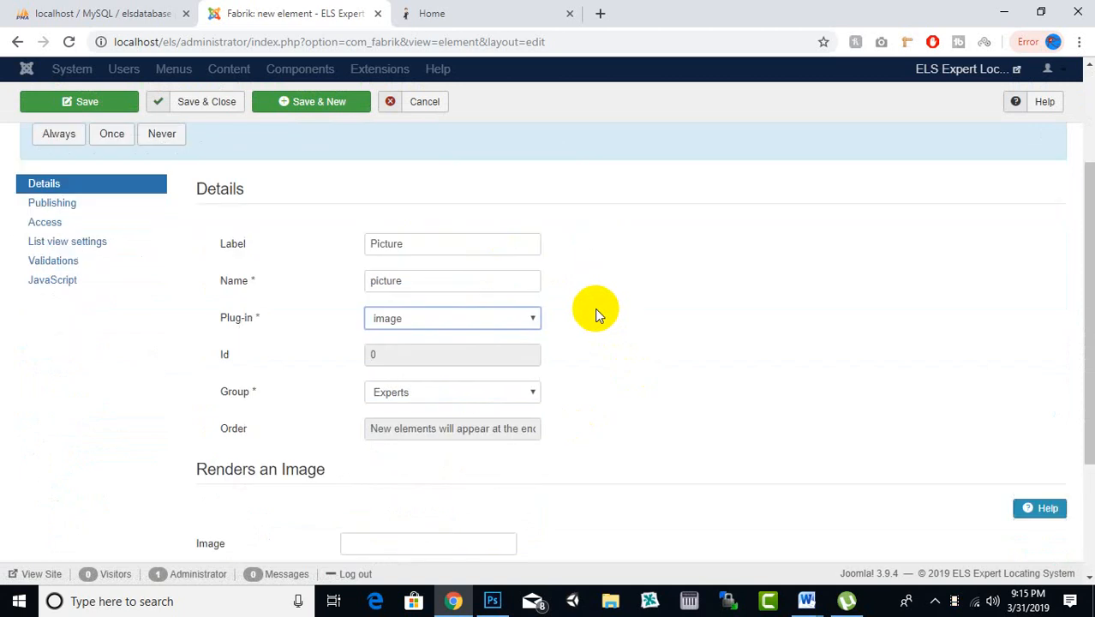
- Set the Picture element's plug-in type to fileupload
left_click(531, 322)
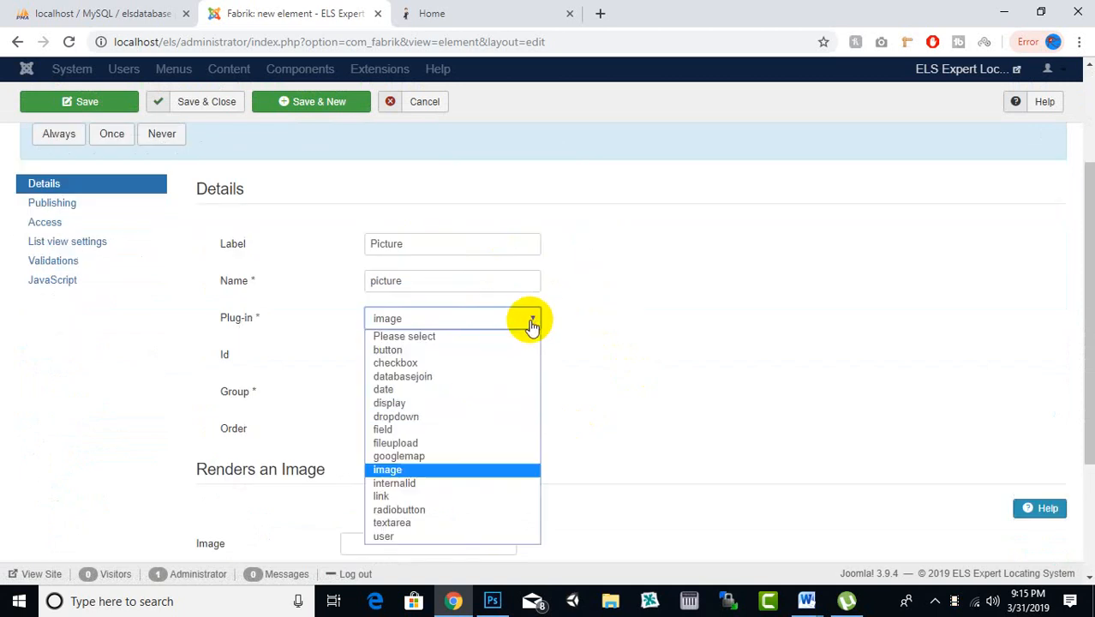
left_click(420, 443)
scroll(850, 477, "down", 1)
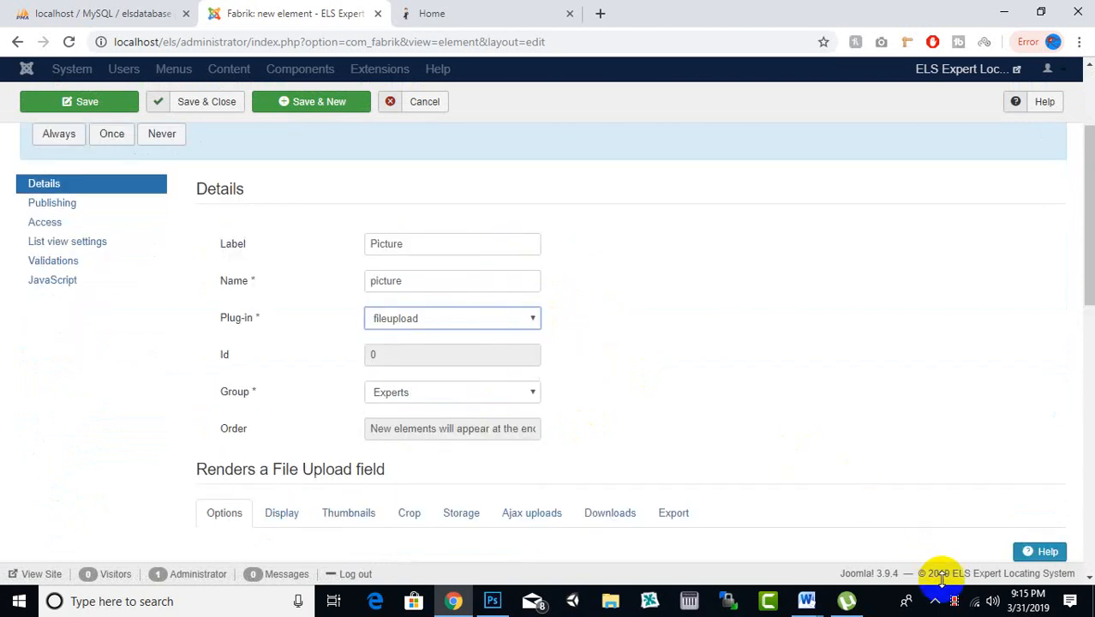
left_click(420, 318)
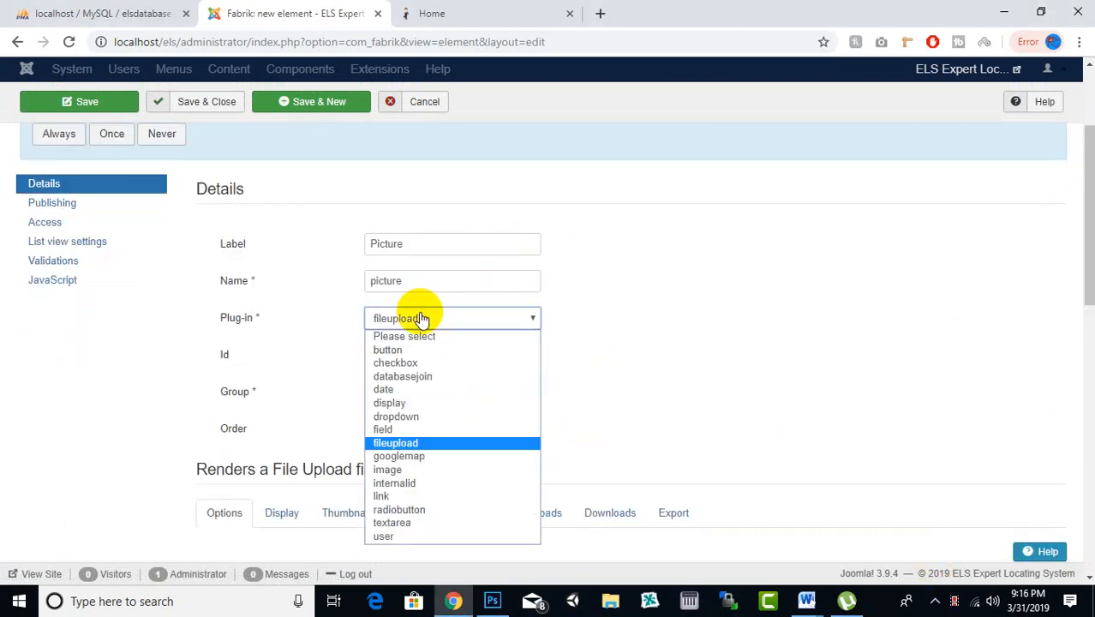
left_click(420, 444)
- Set the allowed file types of the Picture upload field to .jpg,.jpeg,.png,.gif
scroll(631, 301, "down", 2)
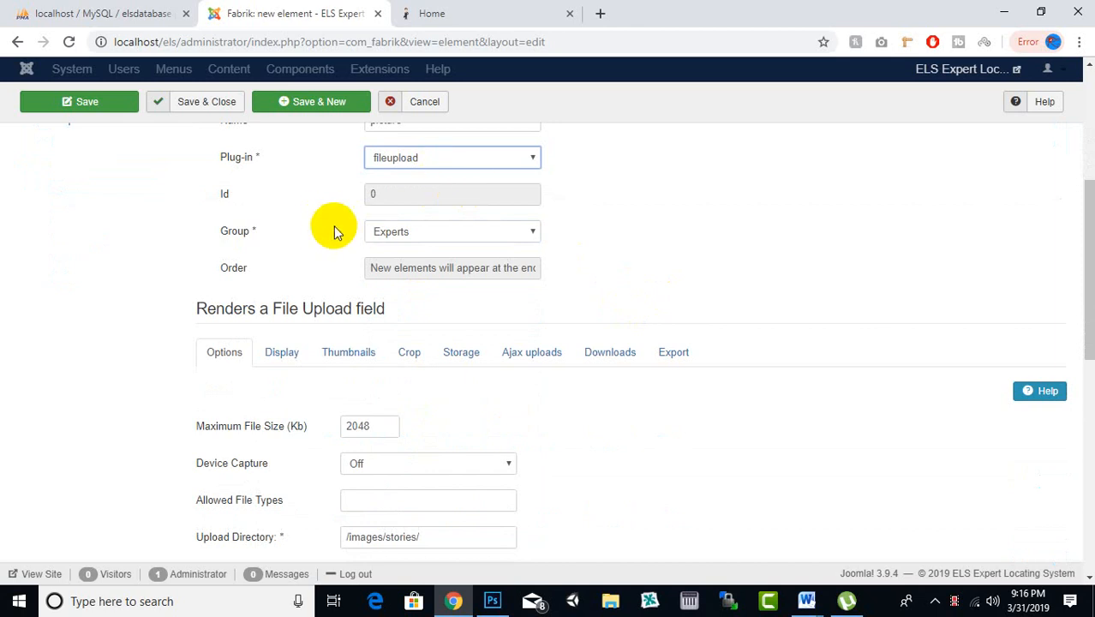
scroll(599, 212, "down", 1)
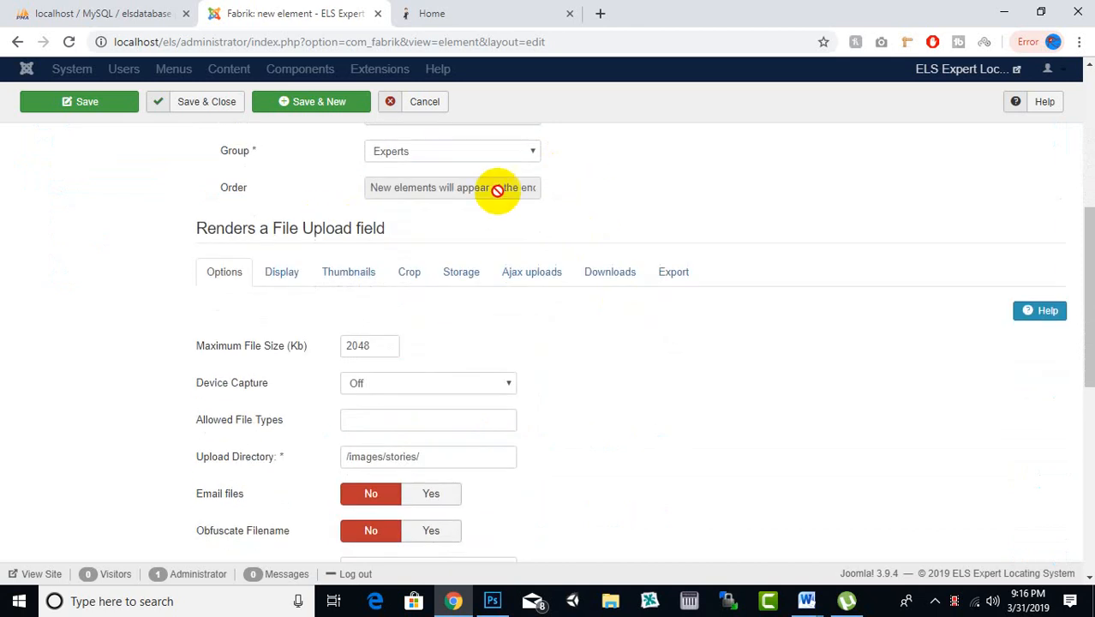
scroll(276, 216, "down", 1)
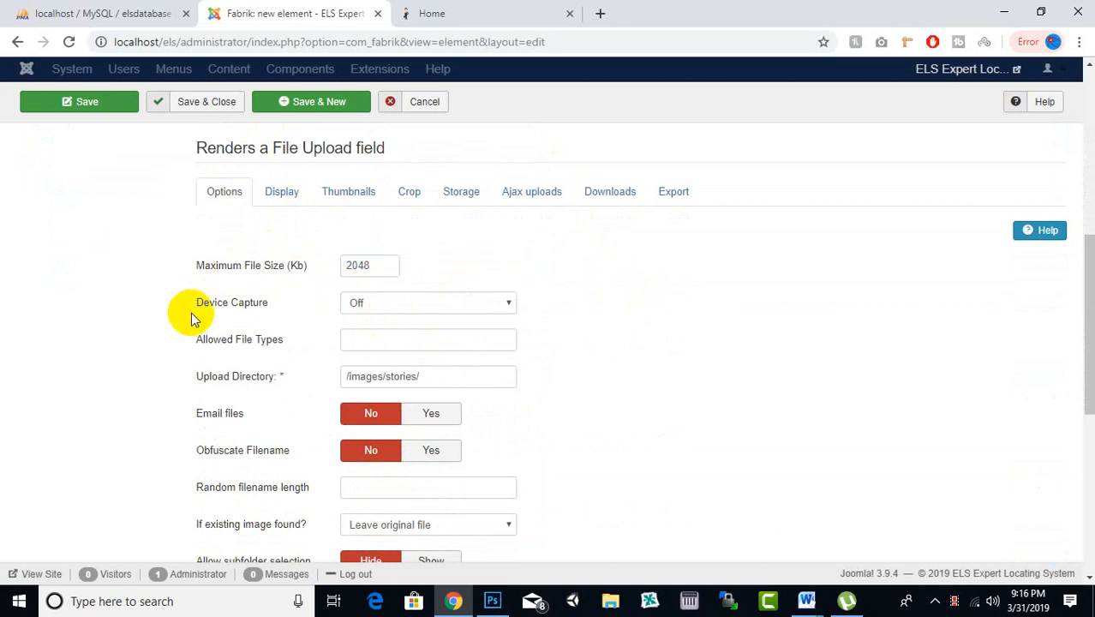
left_click(372, 343)
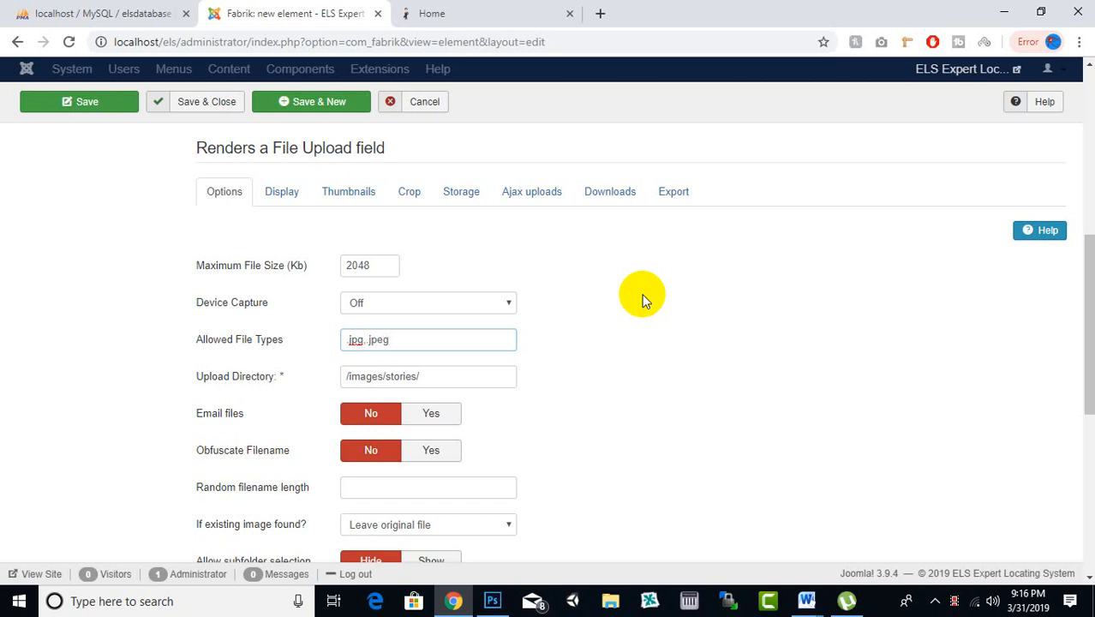
left_click(950, 599)
left_click(413, 342)
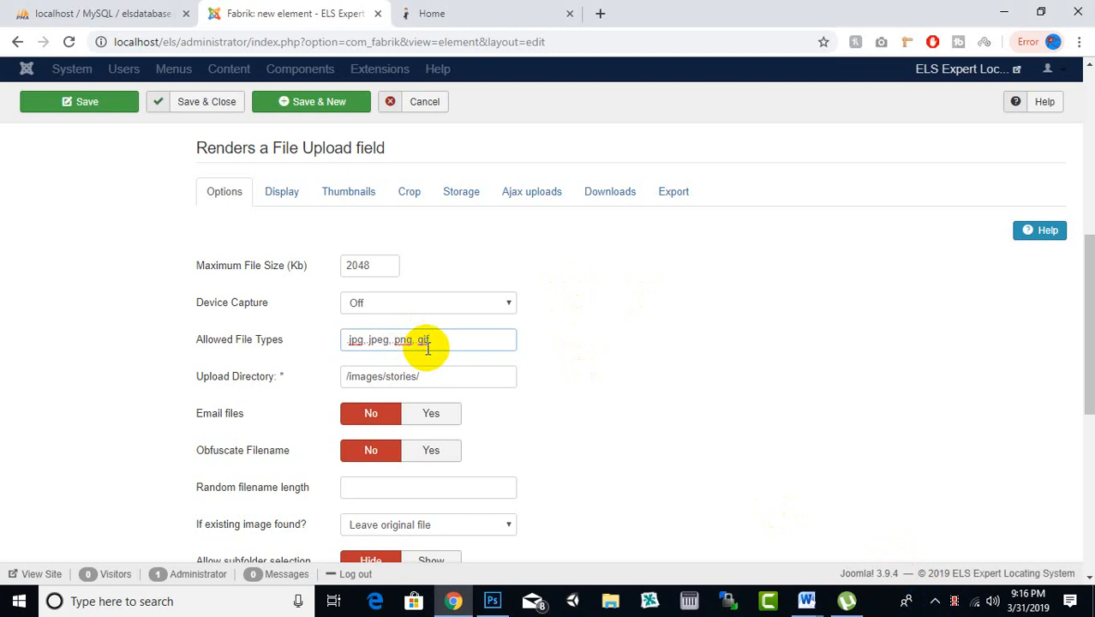
mouse_move(261, 348)
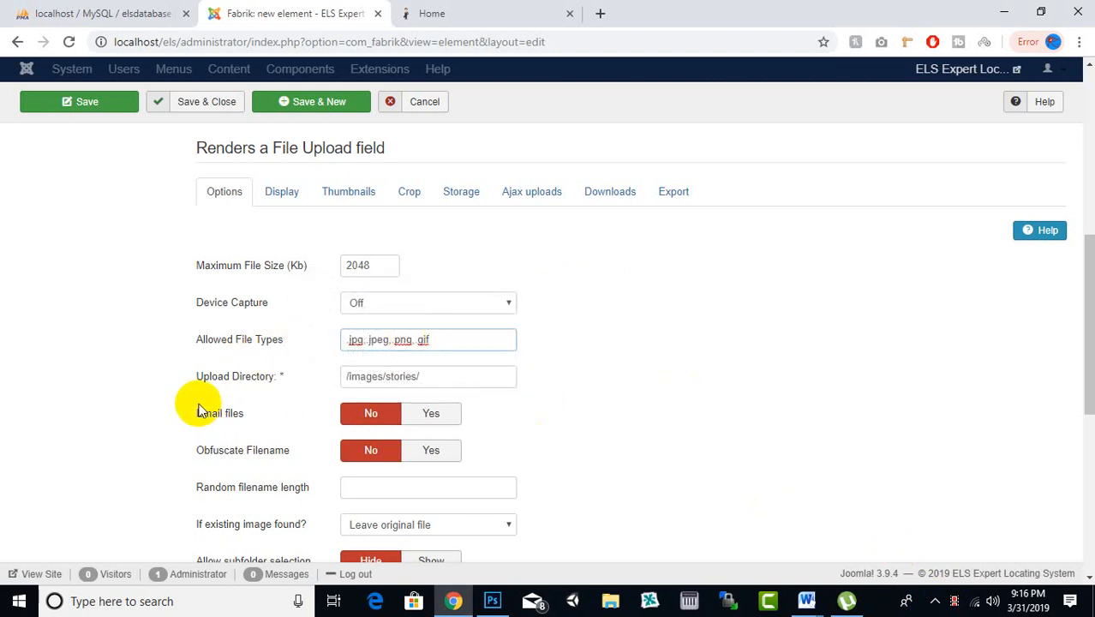
mouse_move(357, 396)
- Examine the Picture field's upload directory, general options and display settings, including the default image entry
left_click_drag(453, 377, 386, 377)
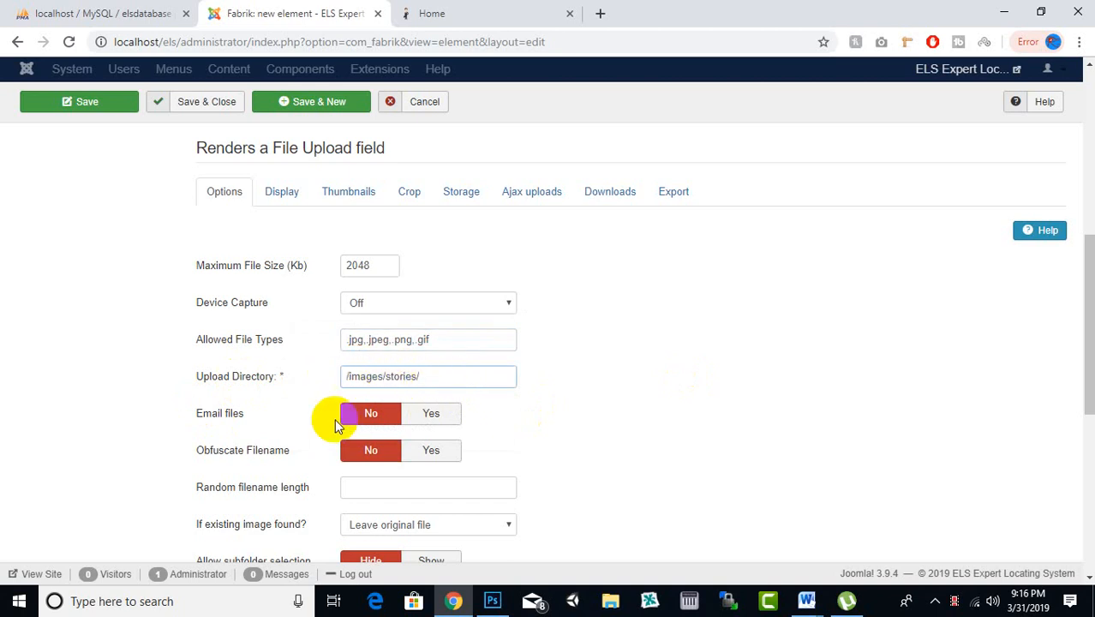
scroll(403, 387, "up", 1)
left_click(300, 271)
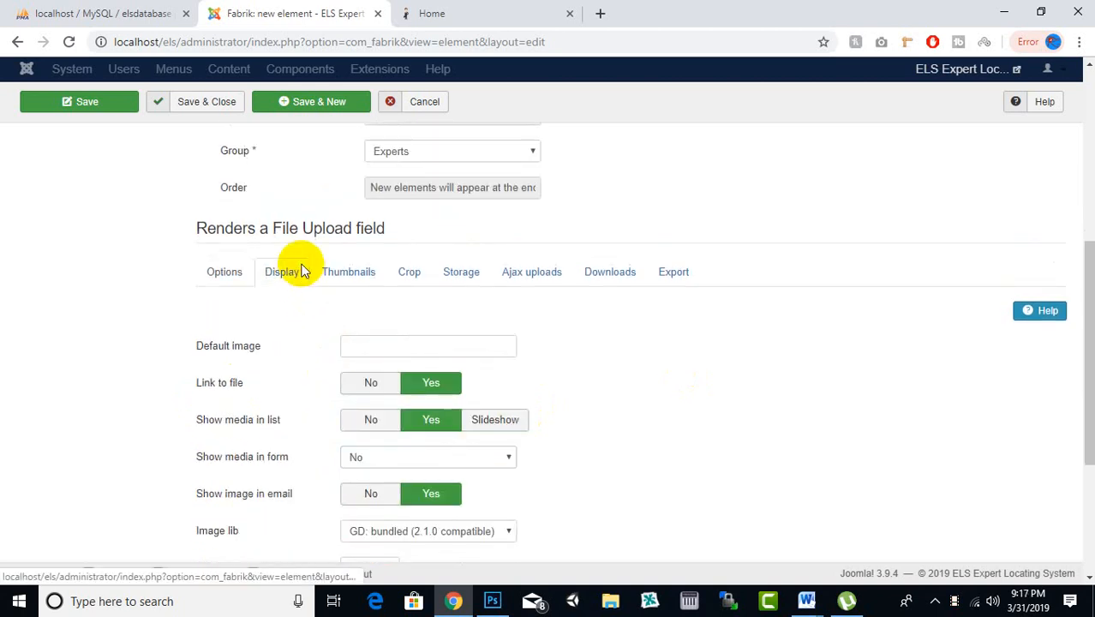
left_click(364, 348)
left_click(230, 284)
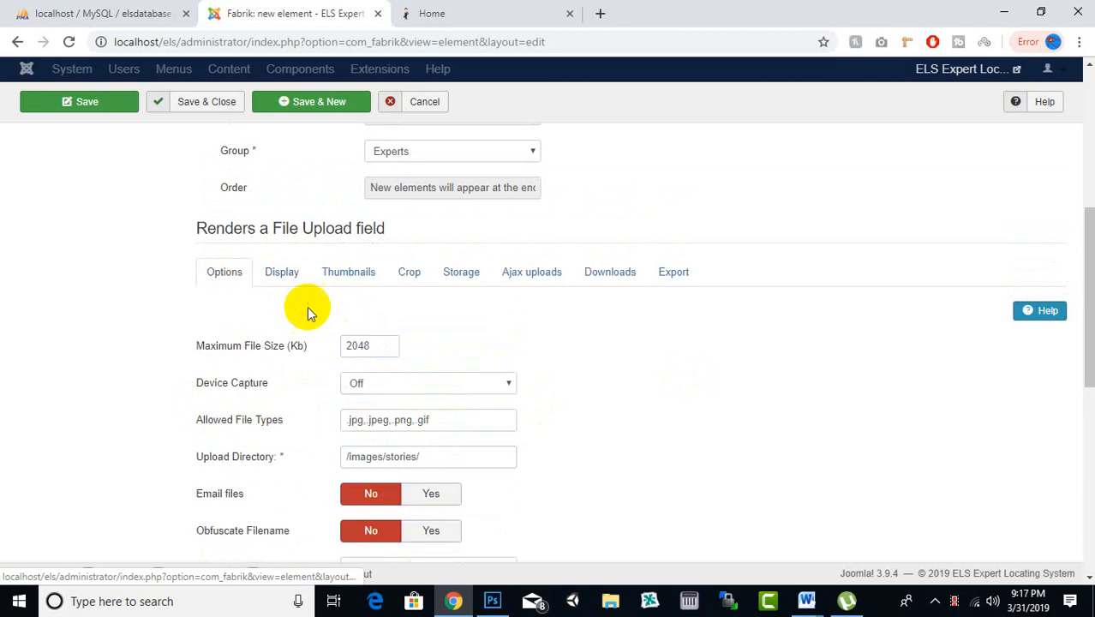
scroll(394, 360, "down", 2)
scroll(406, 340, "down", 1)
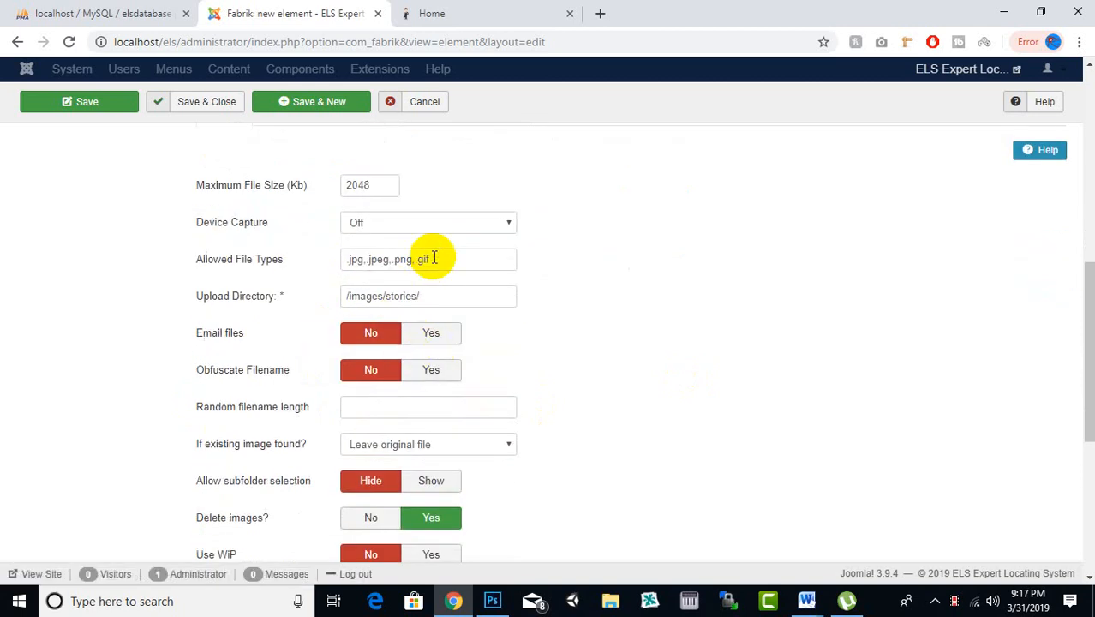
left_click(425, 260)
scroll(420, 275, "up", 2)
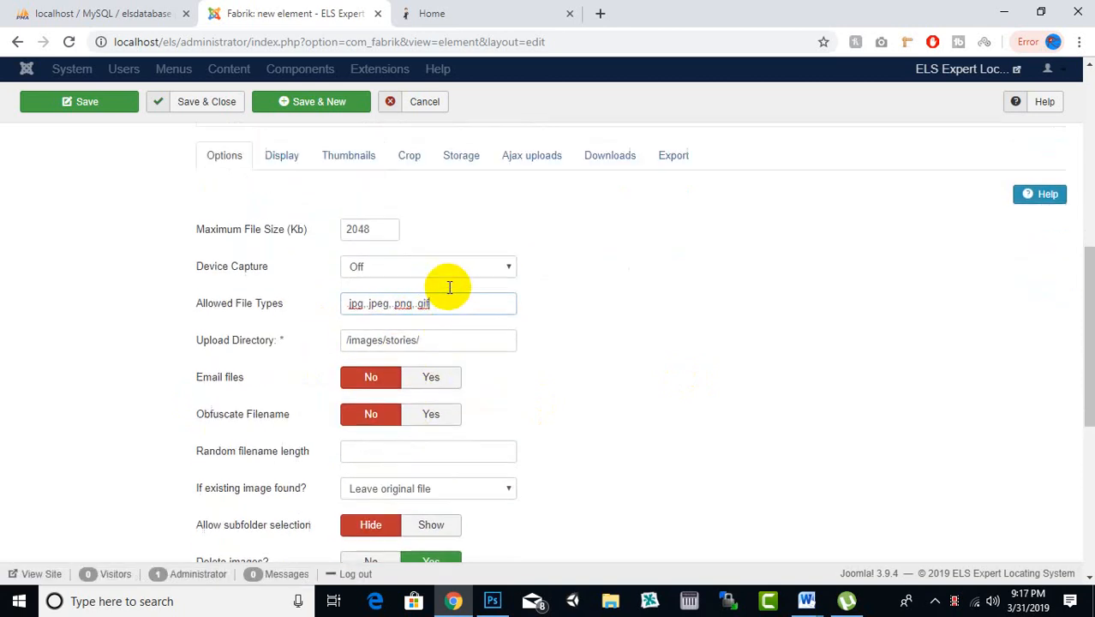
left_click(290, 196)
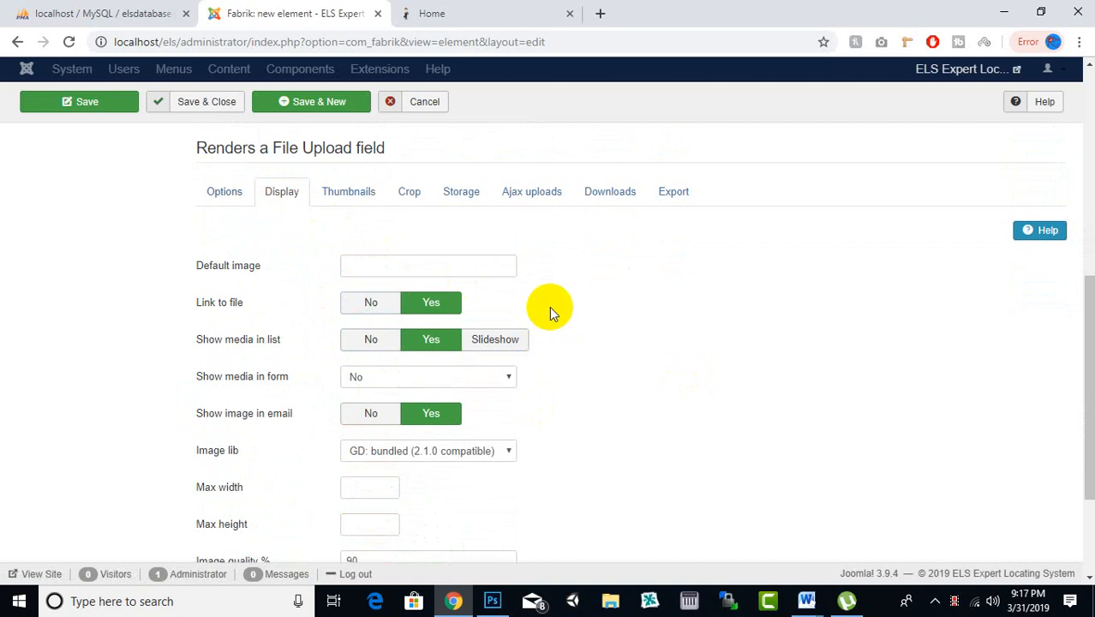
scroll(402, 337, "up", 1)
left_click(430, 344)
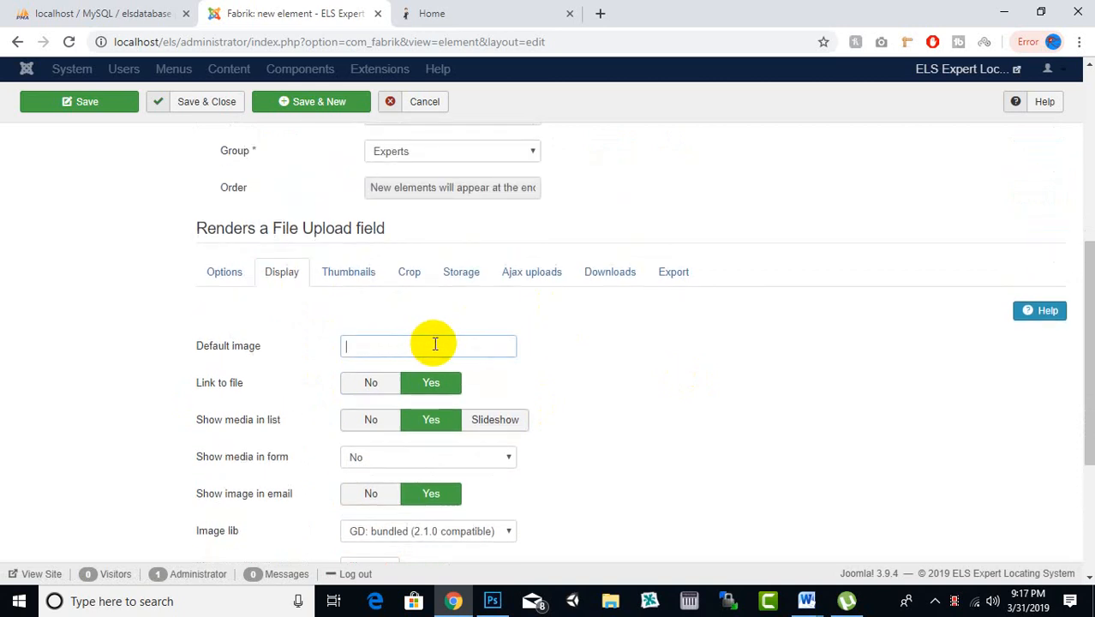
left_click(224, 271)
- Copy the upload directory path and set the Picture element's default image to images/noimage.png in the display settings
left_click_drag(344, 456, 416, 458)
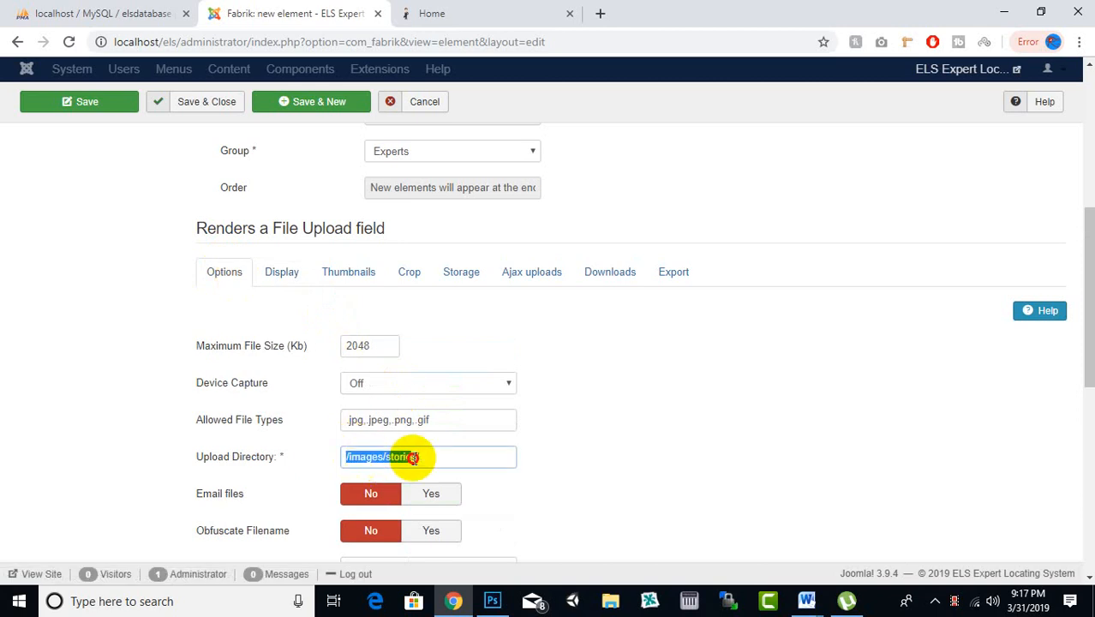
right_click(416, 457)
left_click(459, 243)
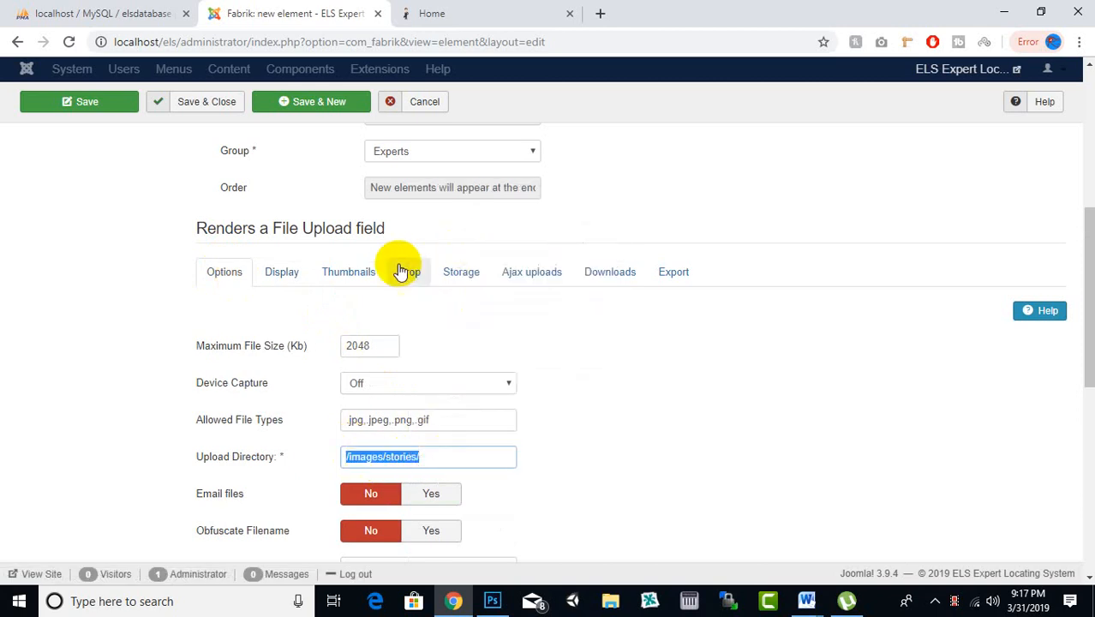
left_click(365, 275)
left_click(282, 275)
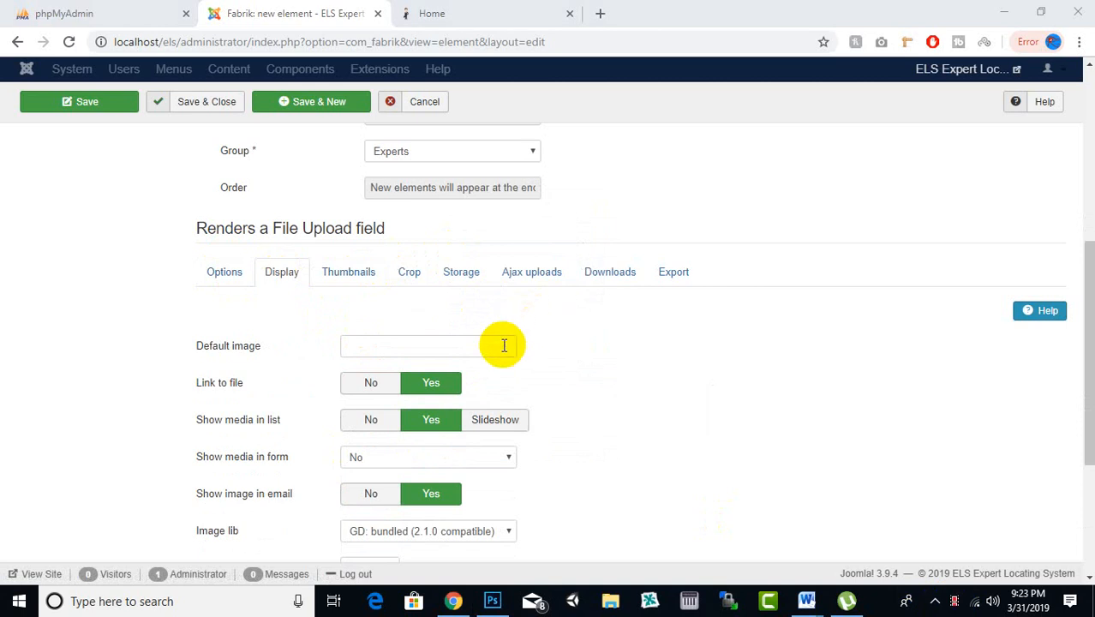
left_click(504, 346)
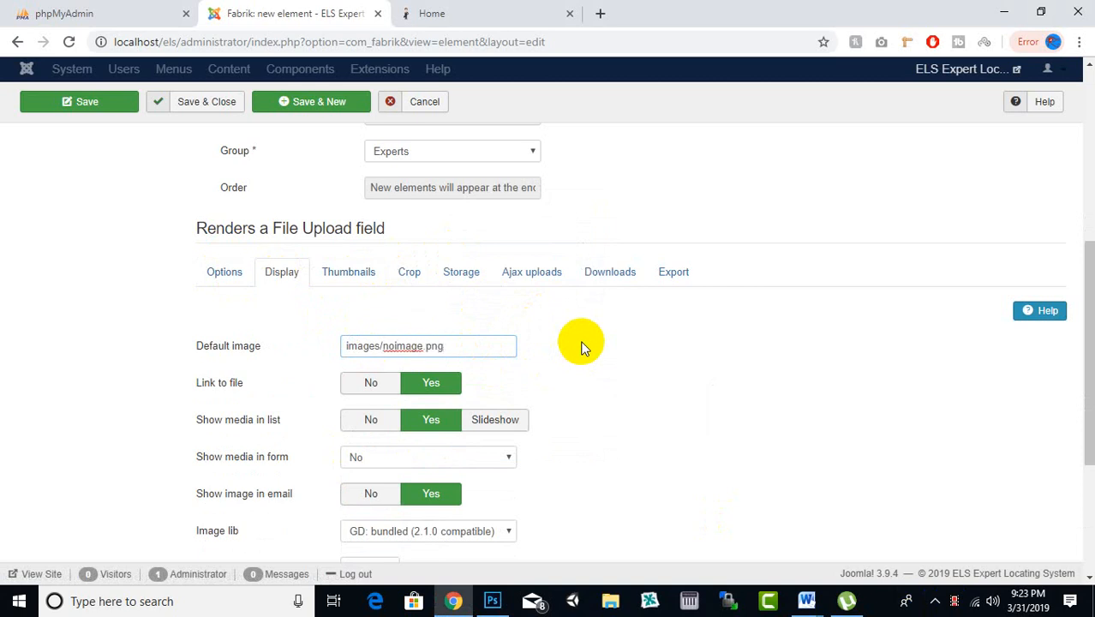
- Copy the file name noimage.png from the default image path
left_click_drag(505, 344, 387, 346)
right_click(388, 345)
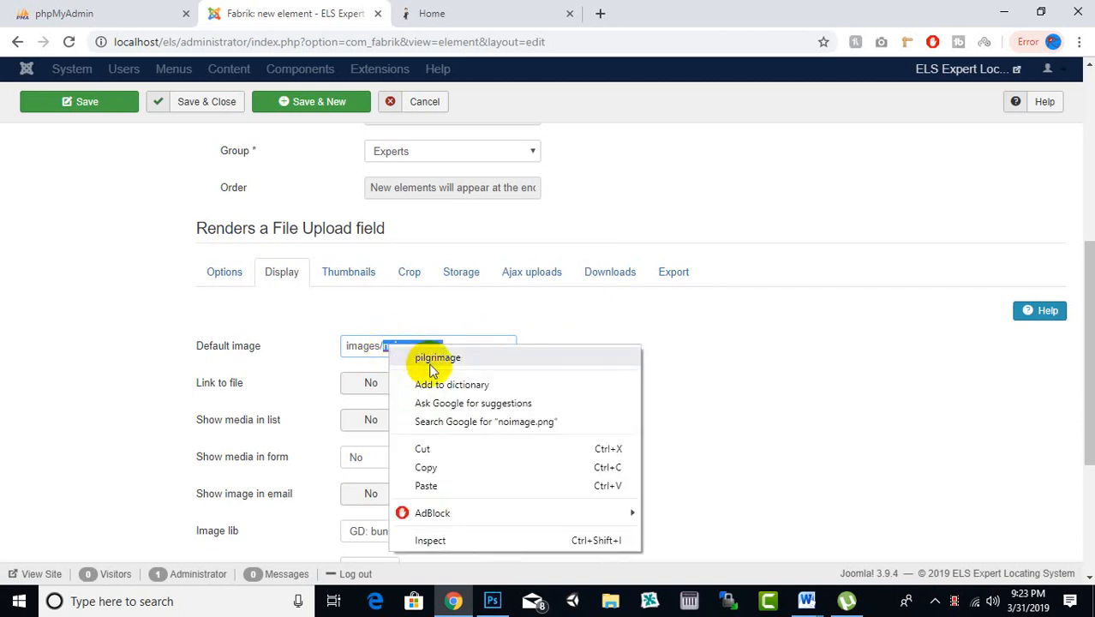
left_click(425, 469)
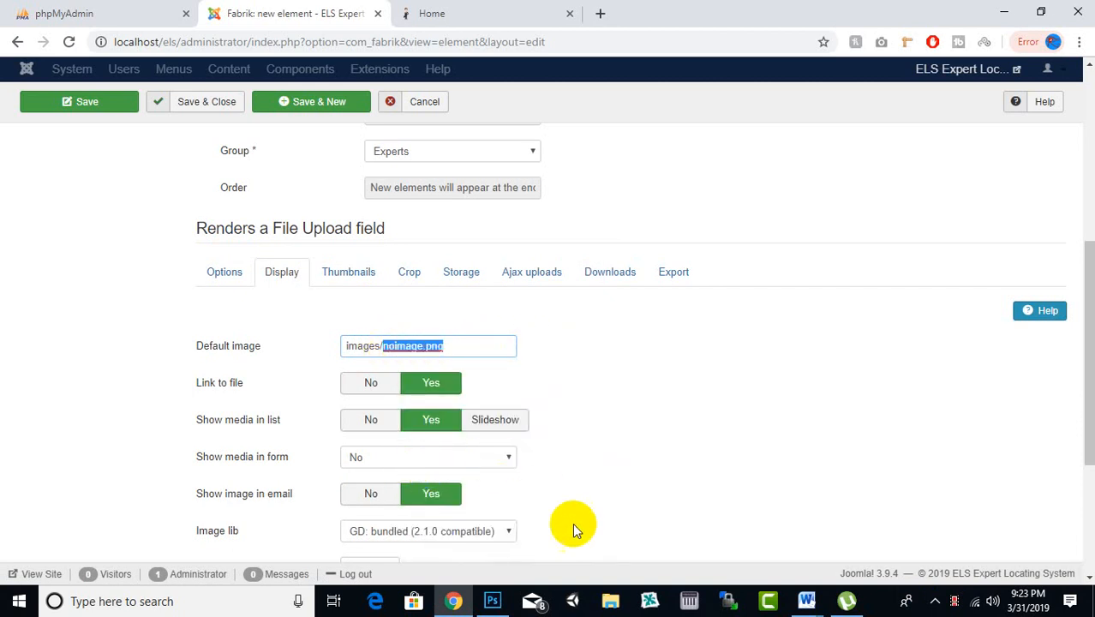
- Search Google in a new browser tab for noimage and show the image results
left_click(610, 601)
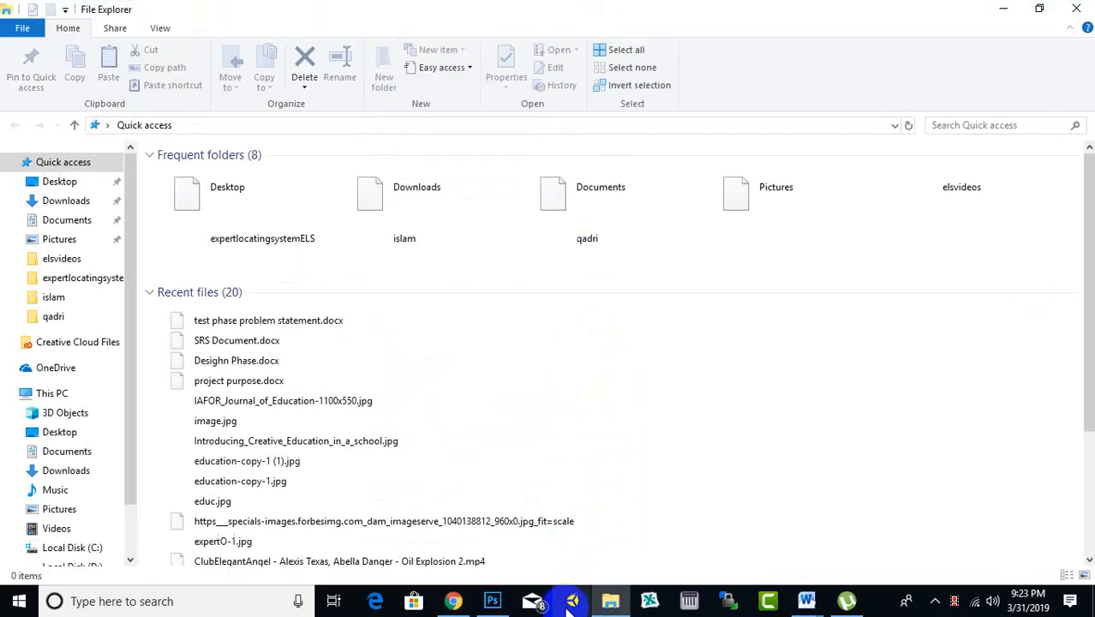
left_click(453, 600)
left_click(601, 15)
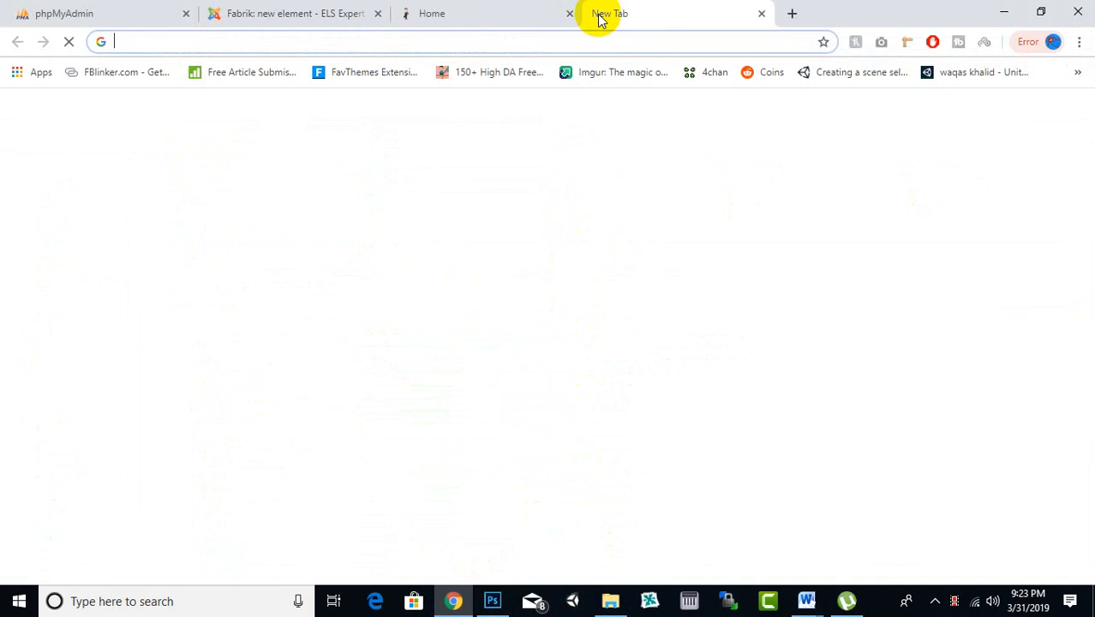
type("noimage")
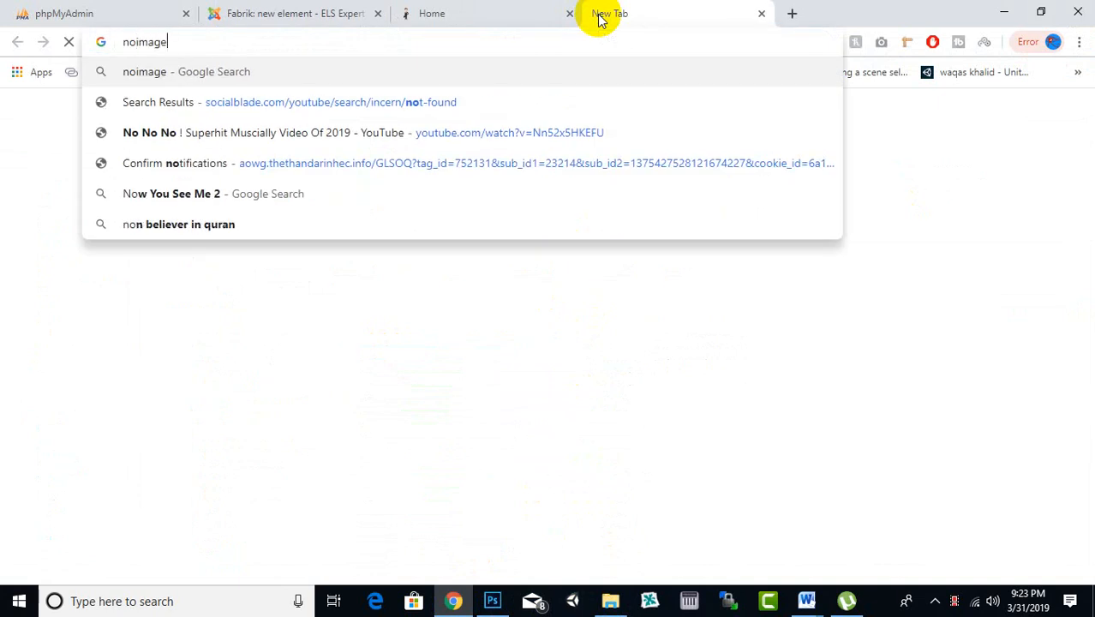
key("Return")
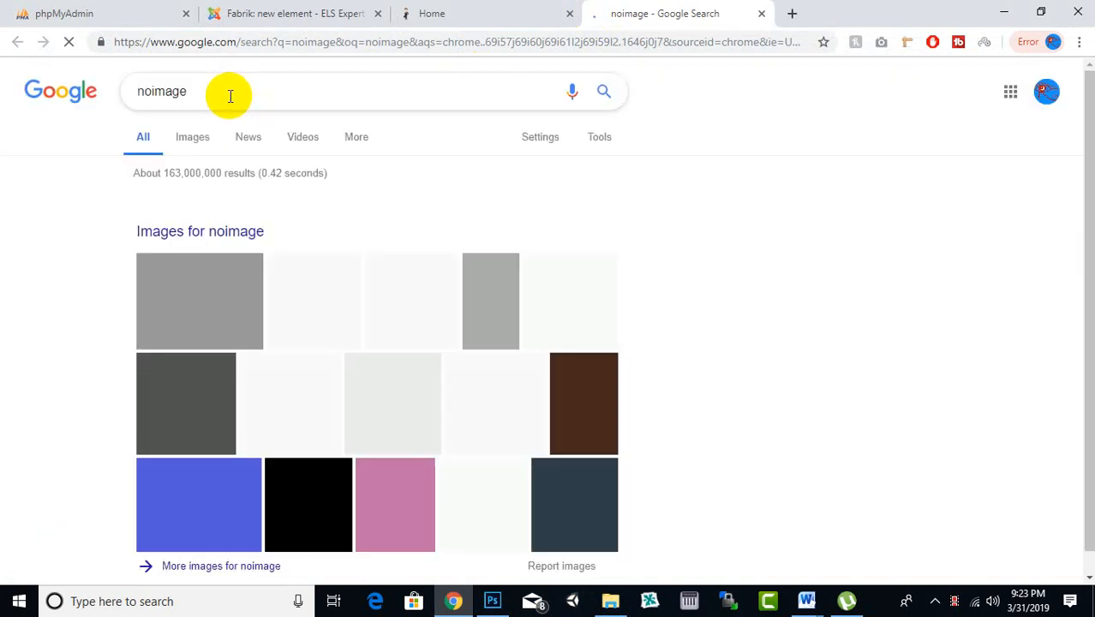
left_click(193, 140)
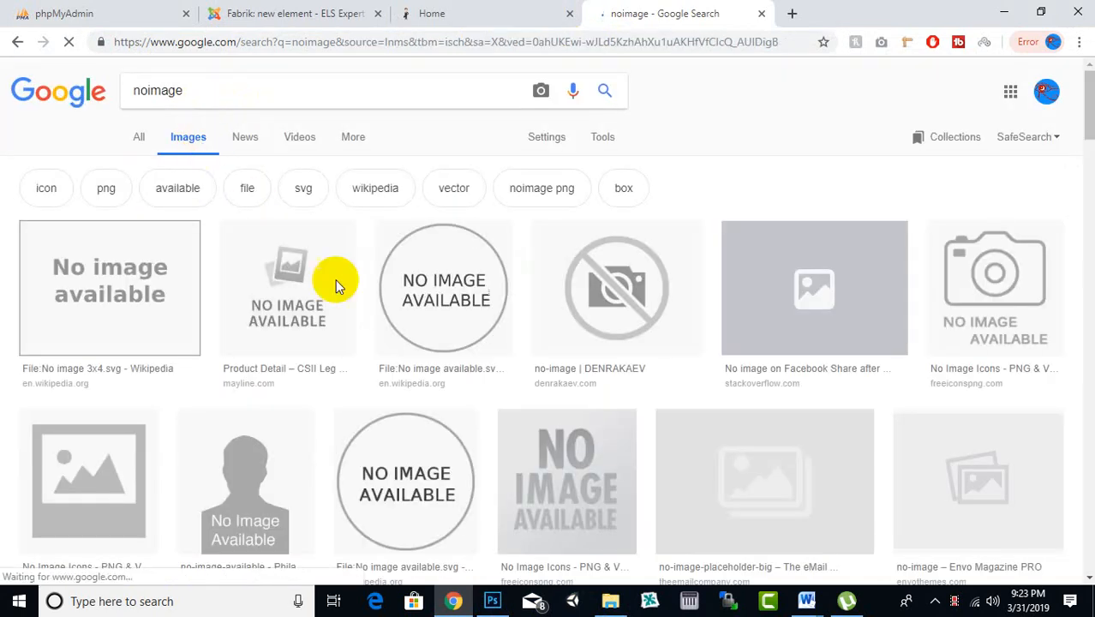
- Browse the placeholder pictures and open the preview of the 640 × 400 "Image not available" icon from chittagongit.com
scroll(435, 268, "down", 4)
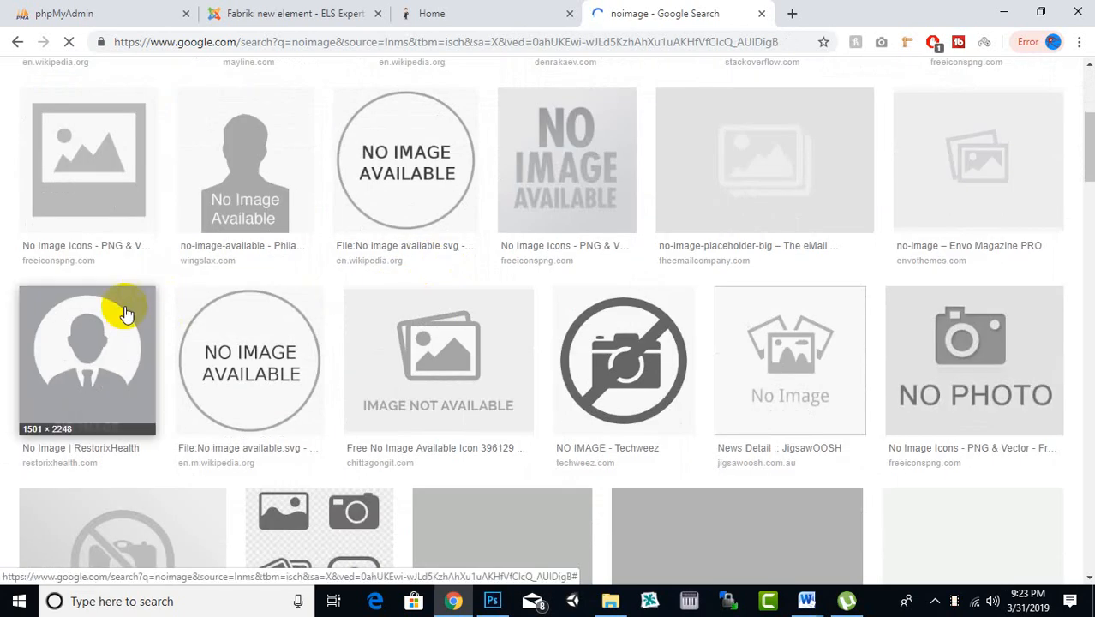
right_click(124, 314)
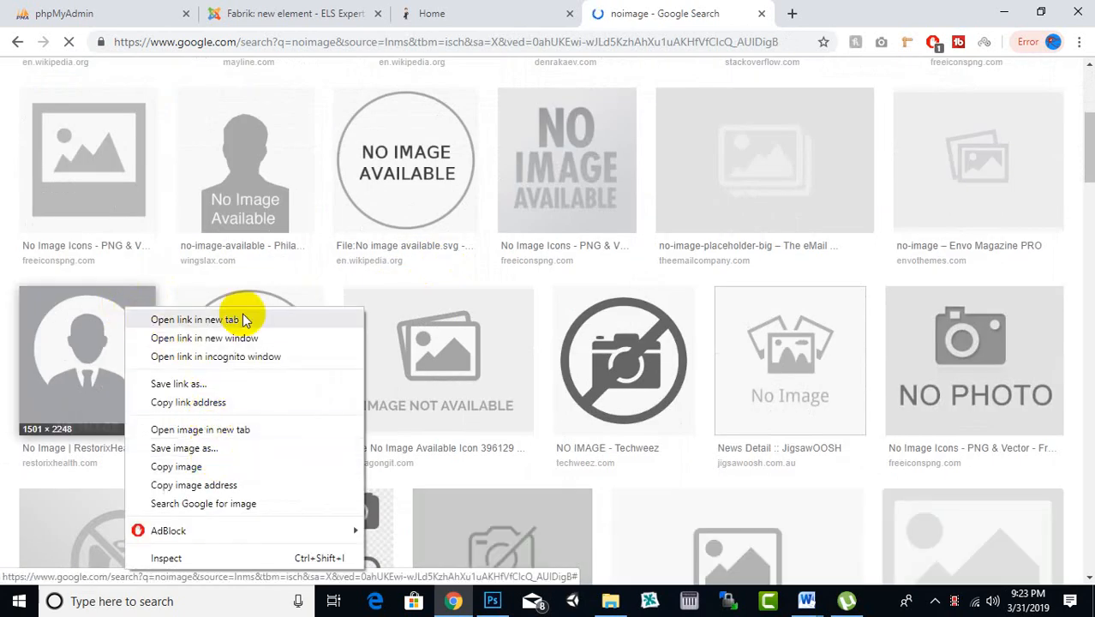
left_click(51, 367)
left_click(51, 367)
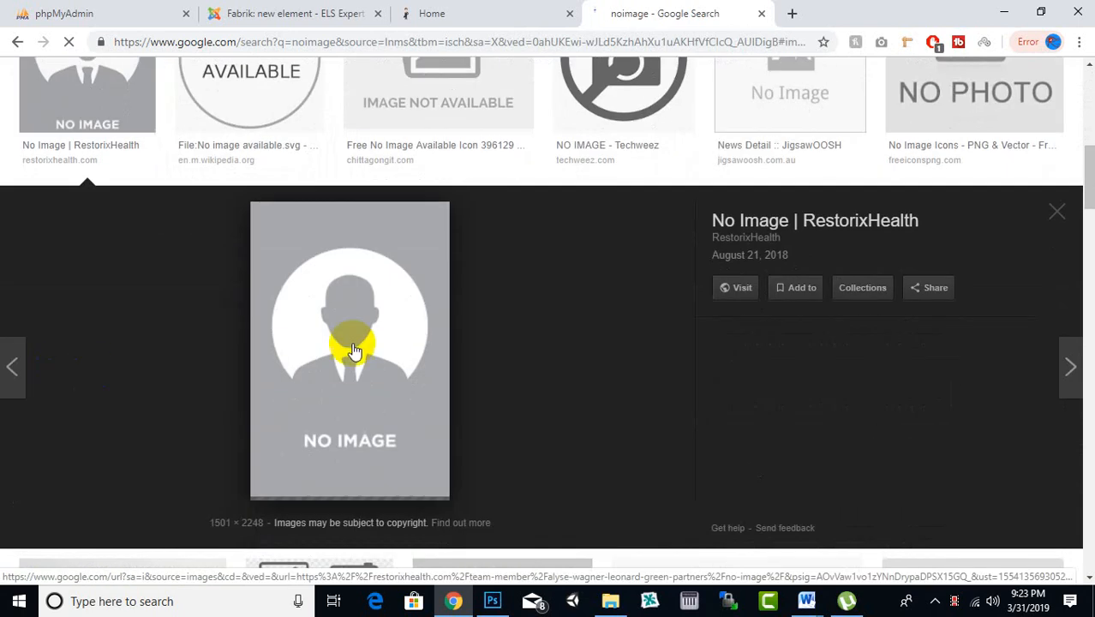
scroll(490, 275, "up", 3)
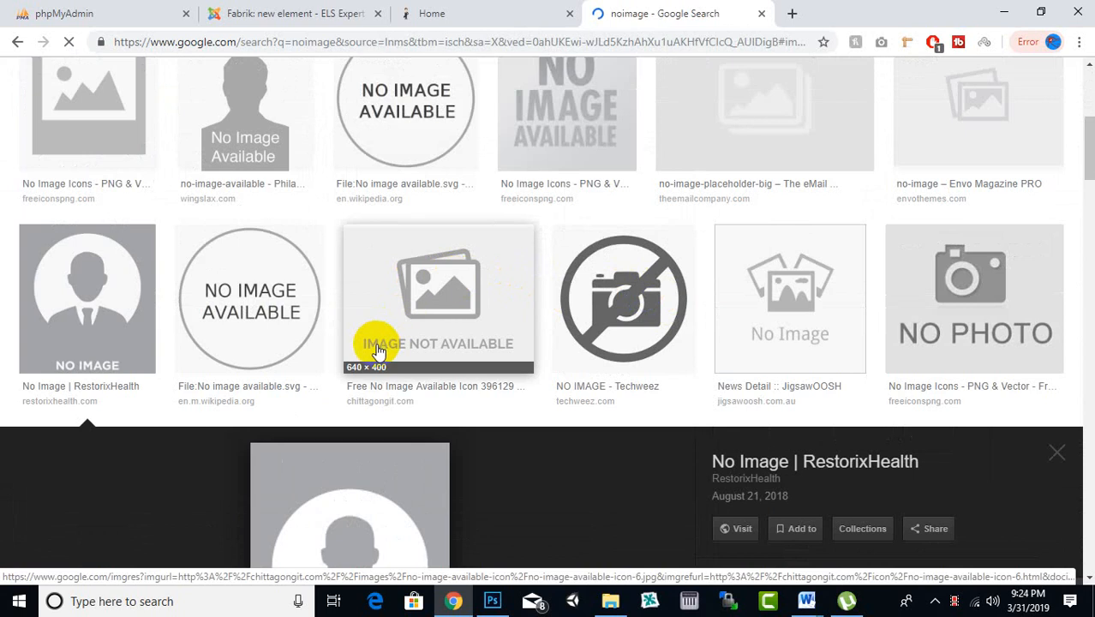
left_click(417, 345)
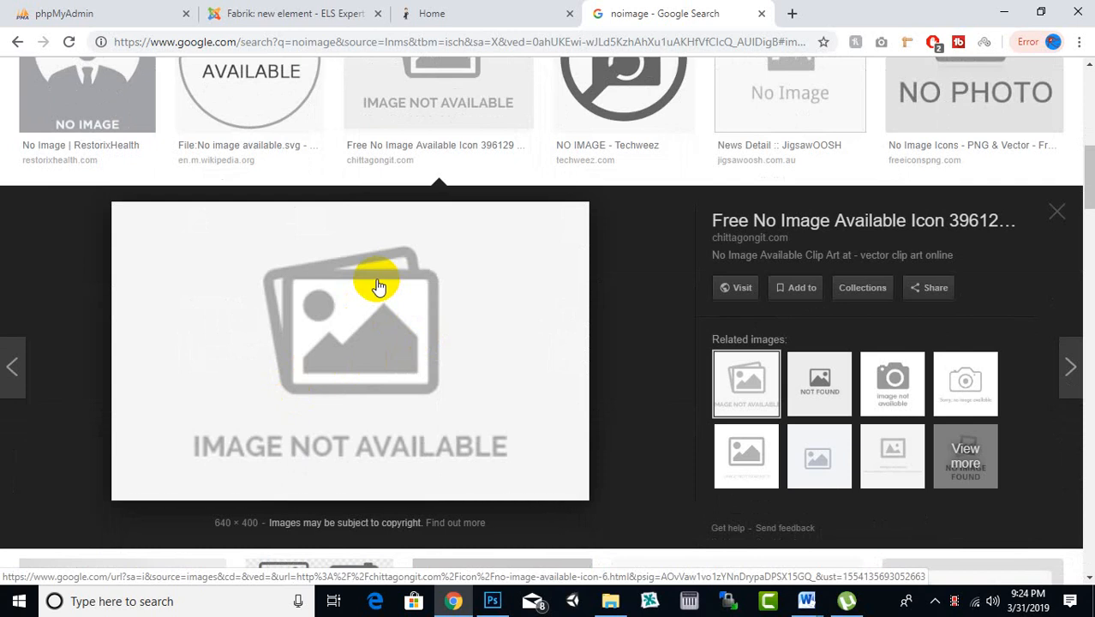
- Save the previewed placeholder picture as noimage.png in C:\wamp64\www\els\images
right_click(378, 287)
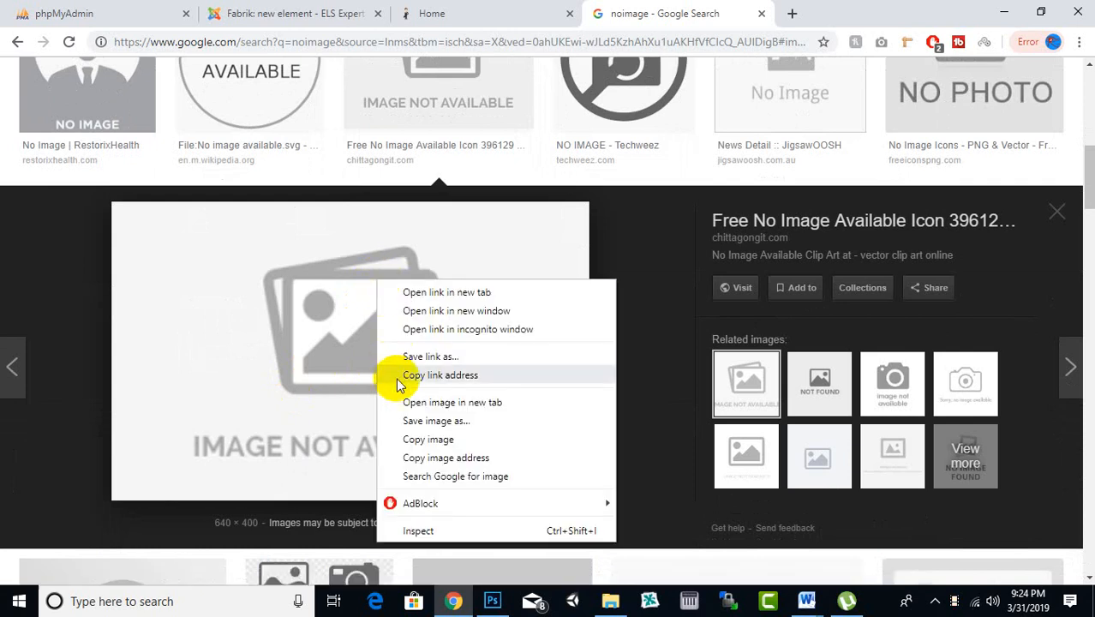
left_click(413, 422)
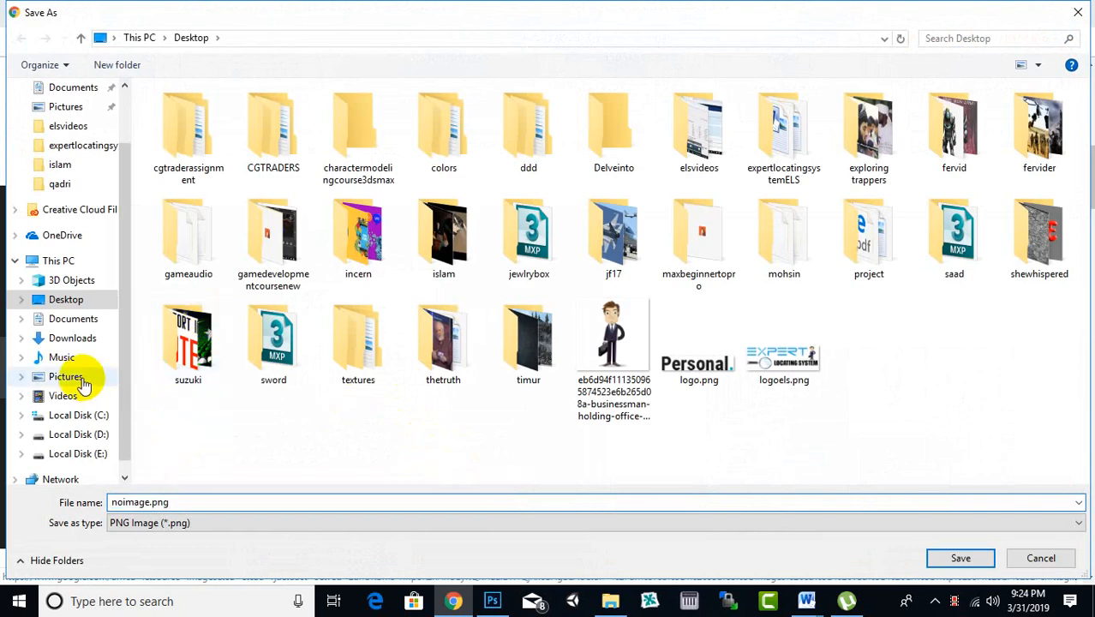
left_click(81, 416)
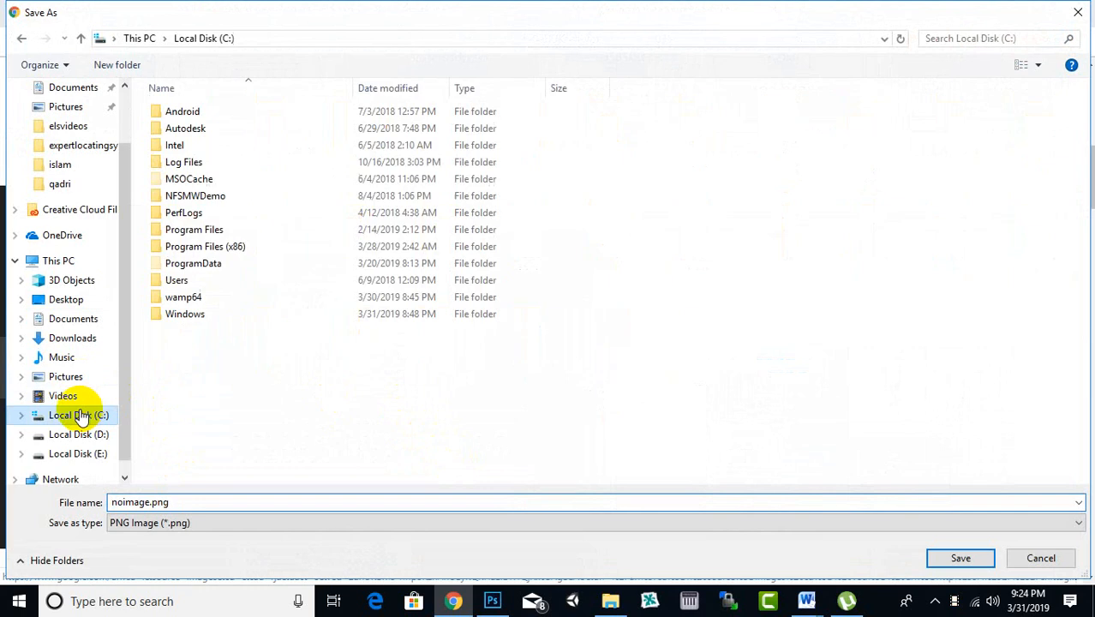
double_click(195, 297)
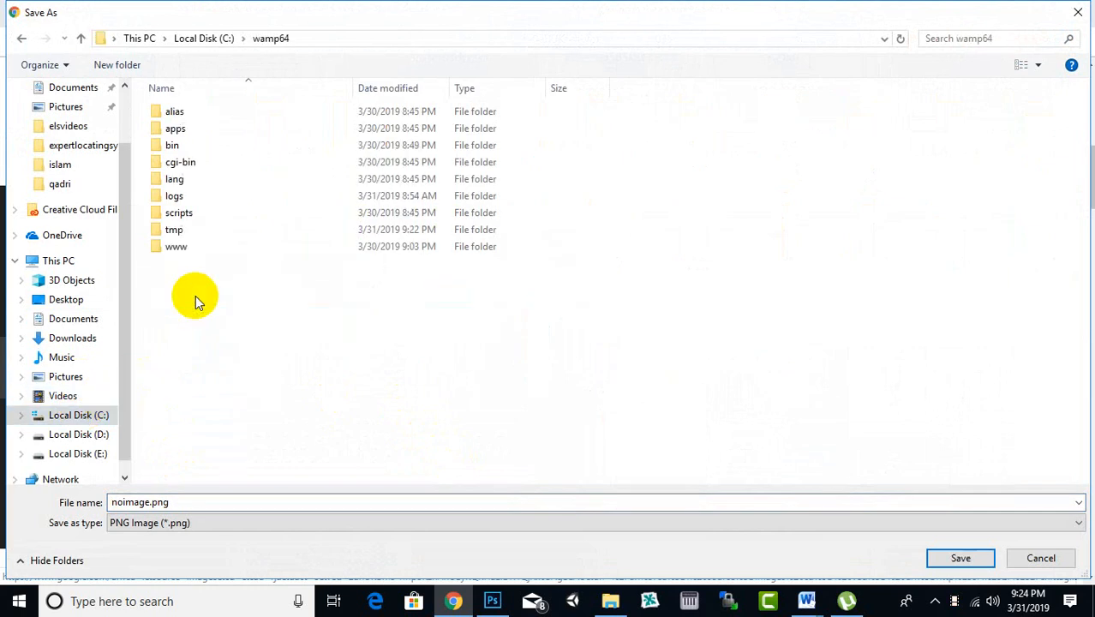
double_click(184, 246)
left_click(175, 112)
double_click(176, 112)
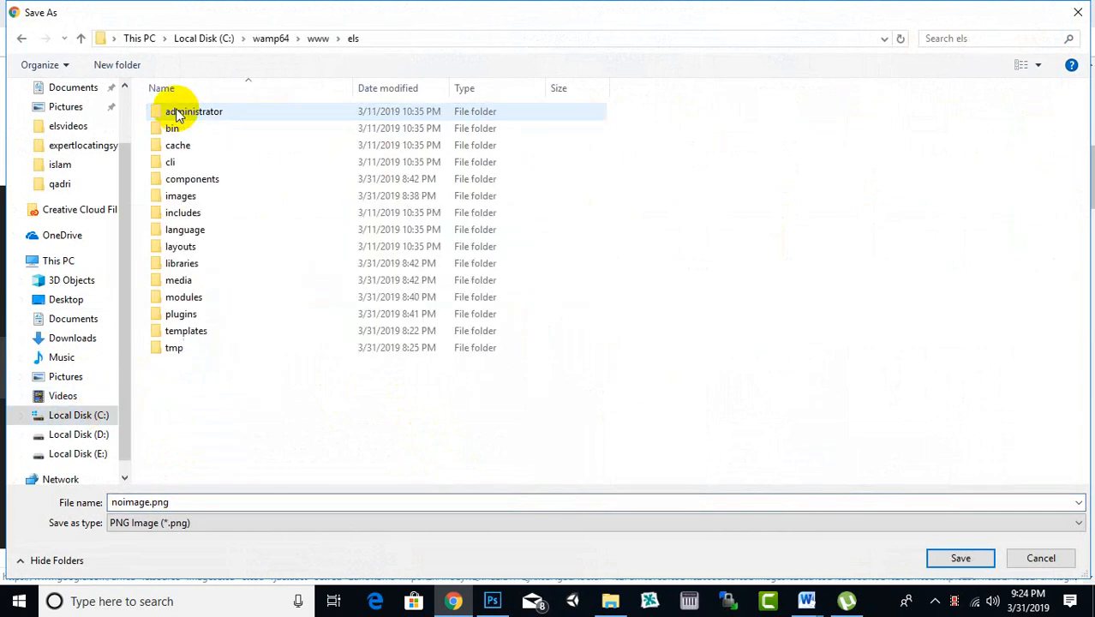
double_click(187, 197)
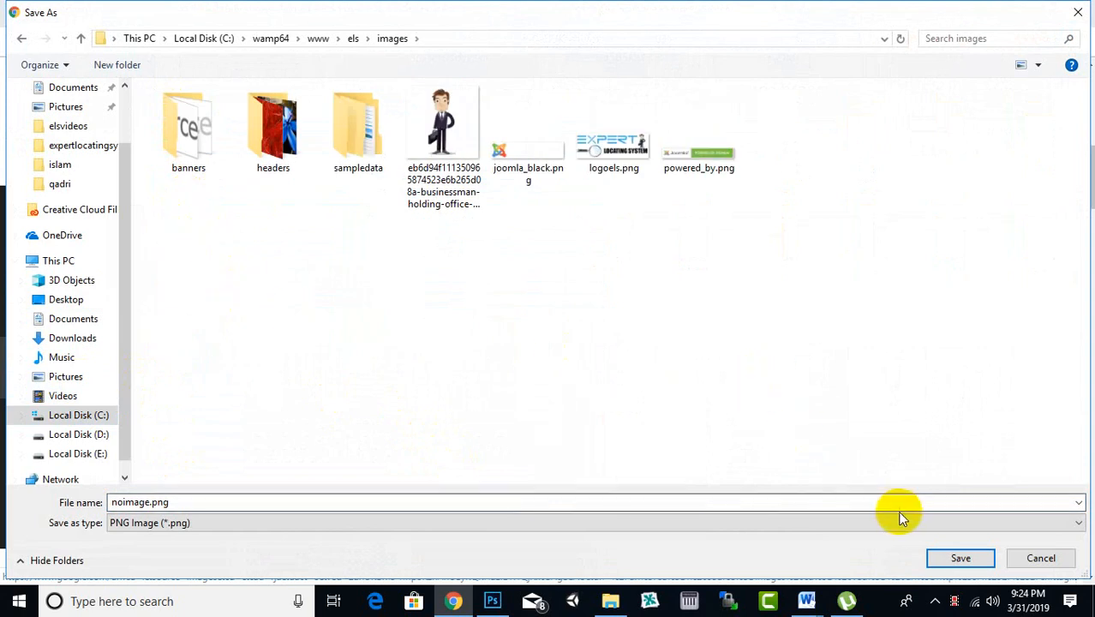
left_click(950, 558)
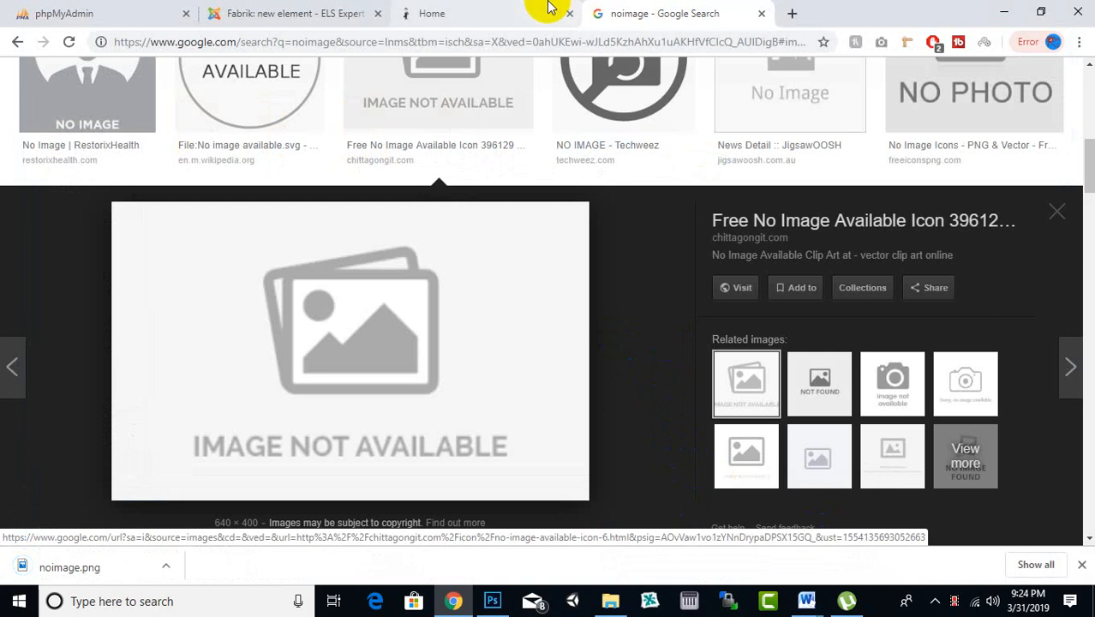
- Return to the Picture element's display settings and set the max width to 640 and max height to 400
left_click(325, 12)
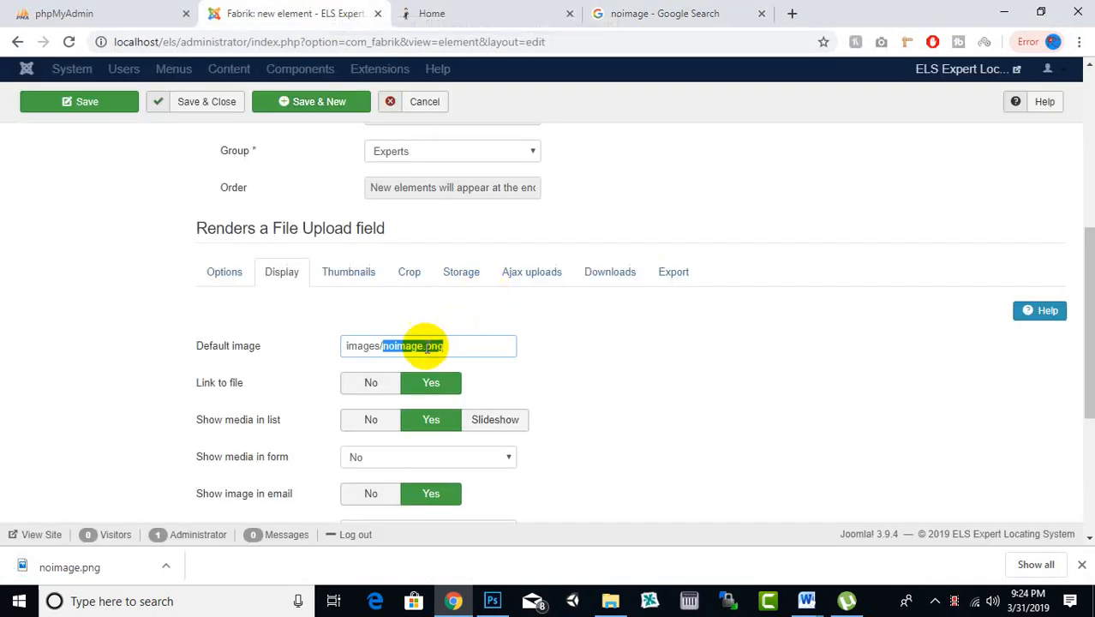
left_click(447, 347)
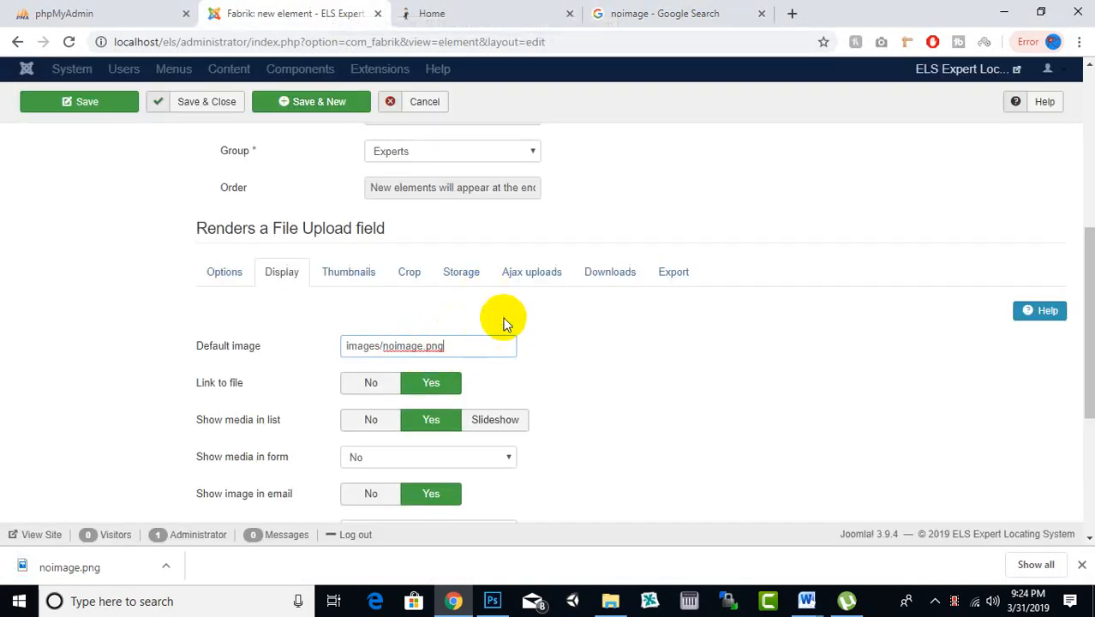
scroll(515, 324, "down", 2)
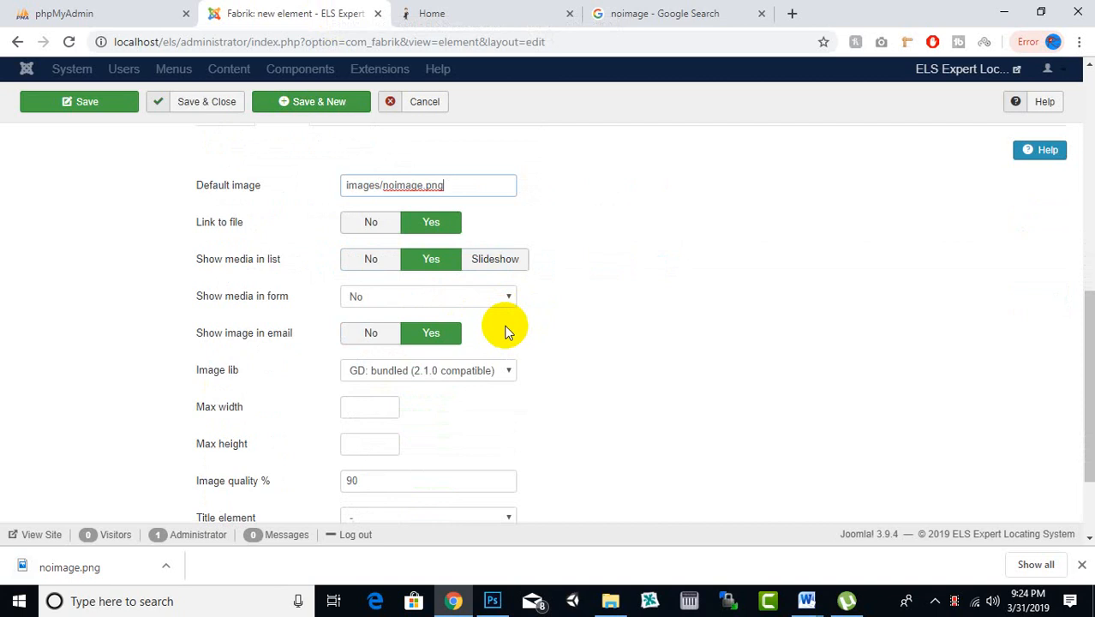
scroll(504, 332, "down", 1)
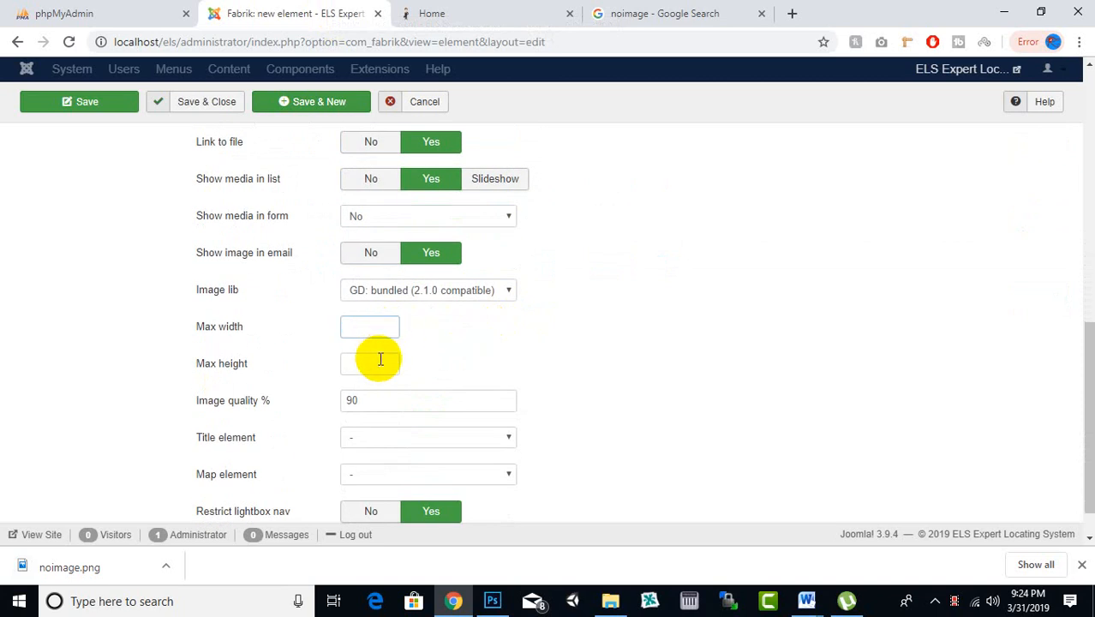
scroll(381, 360, "down", 1)
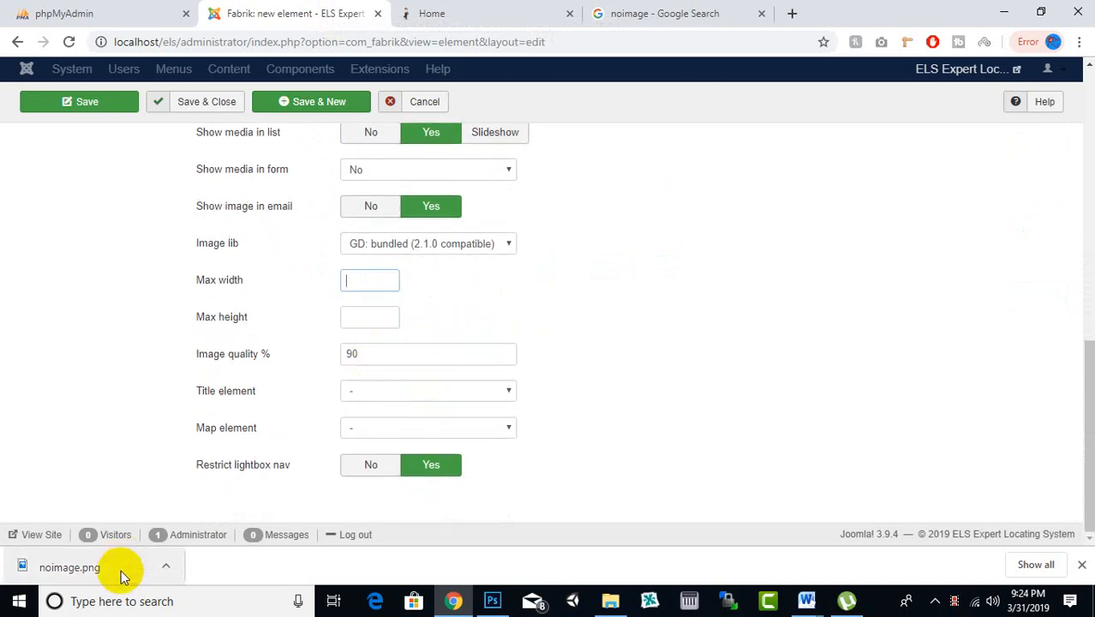
left_click(658, 12)
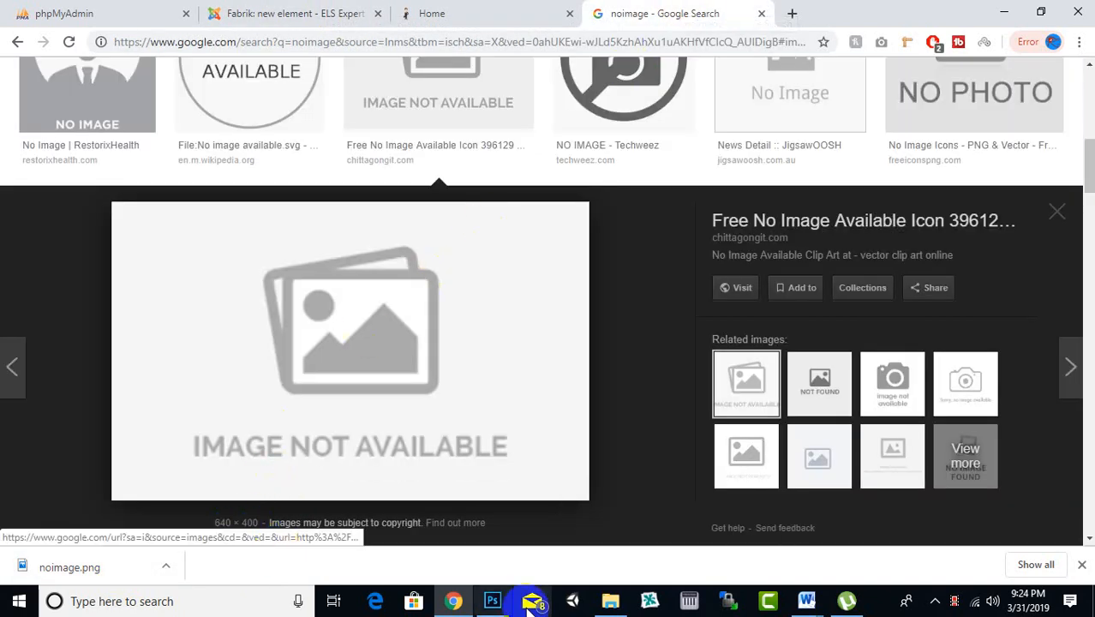
left_click(310, 10)
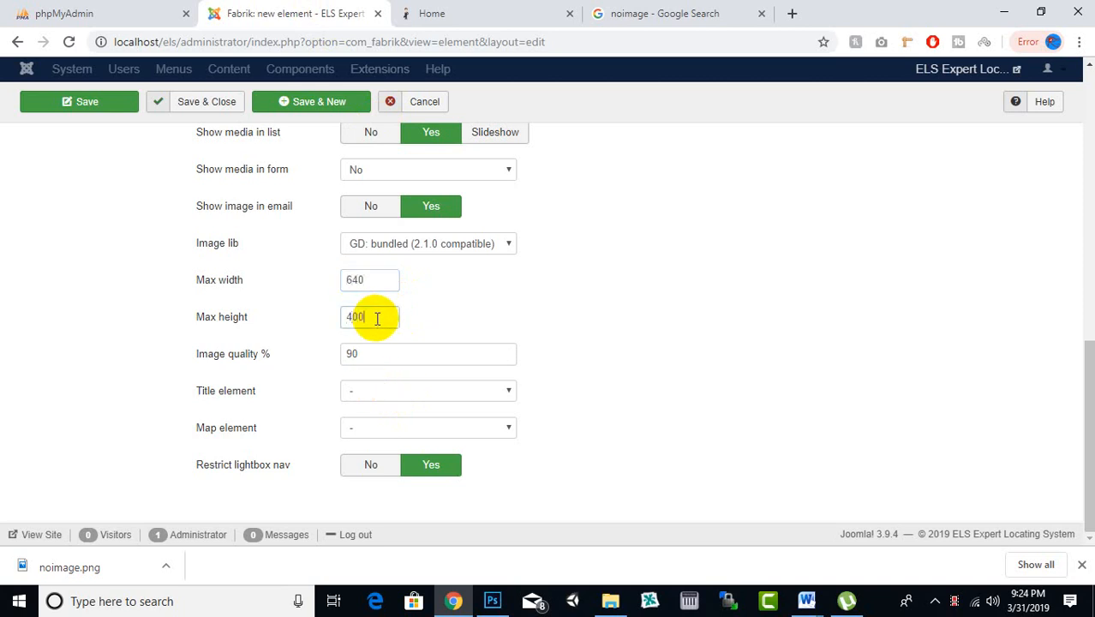
- Turn on thumbnail creation for the Picture element and check its thumbnail width and height settings
scroll(376, 318, "up", 3)
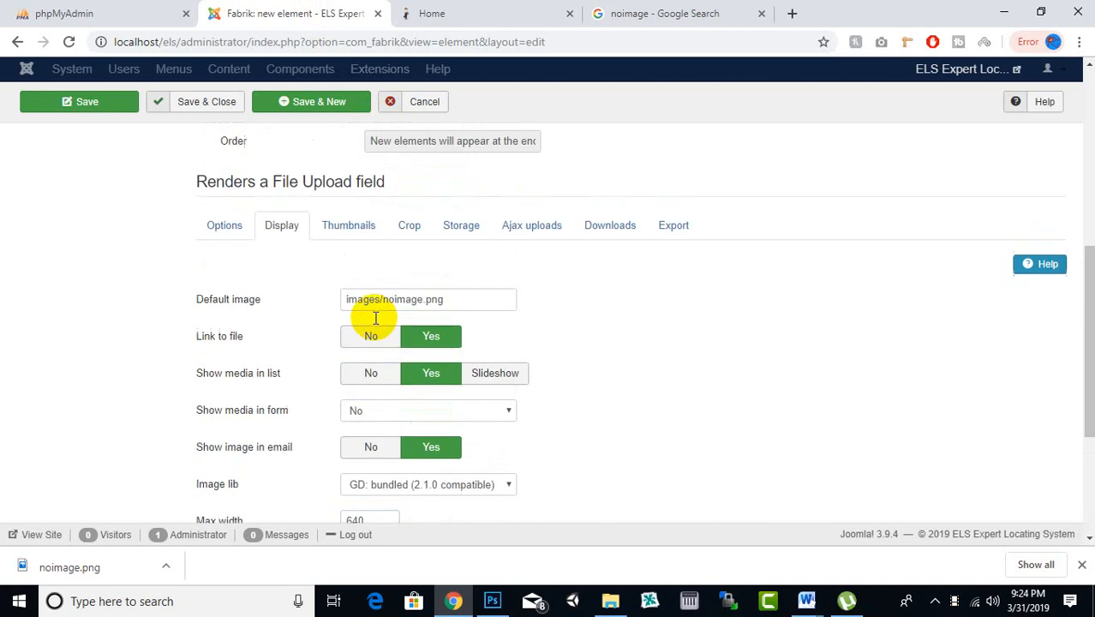
left_click(351, 228)
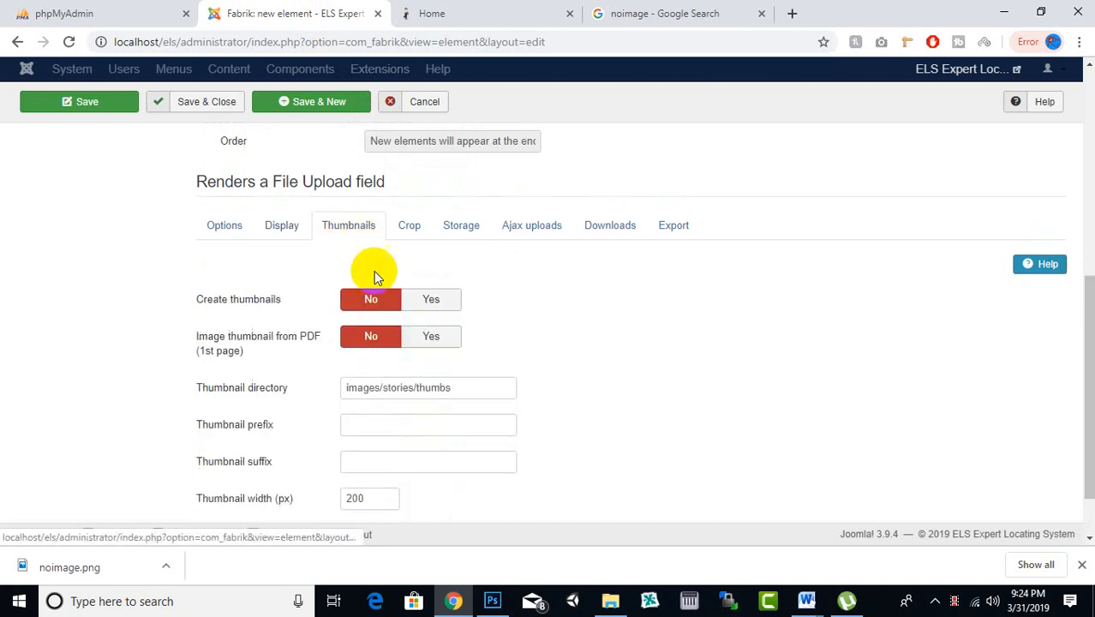
left_click(420, 309)
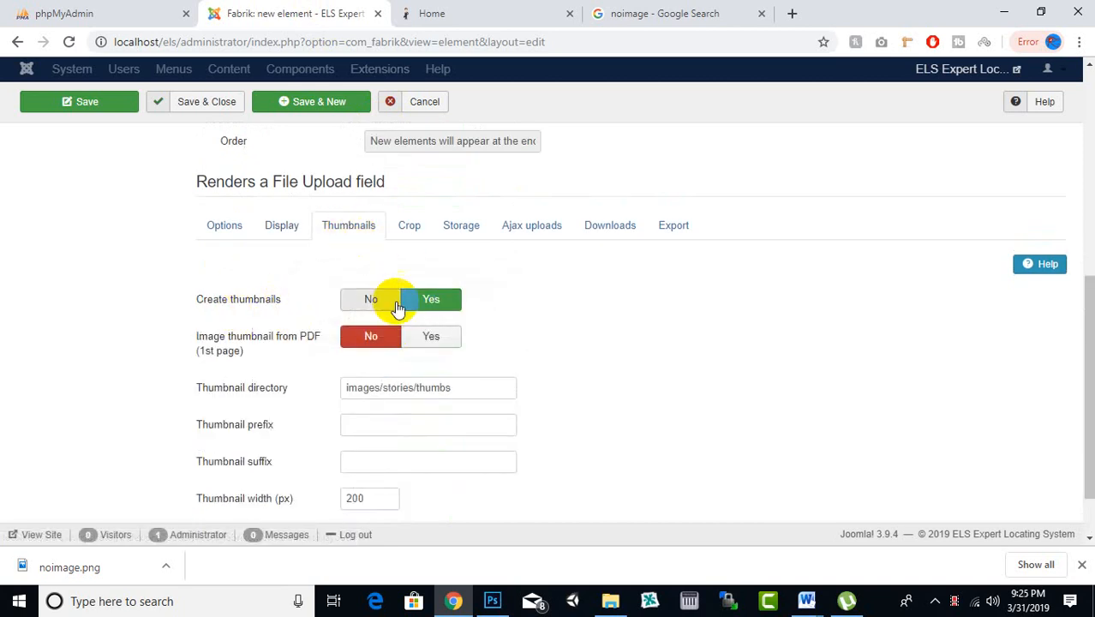
scroll(512, 319, "down", 2)
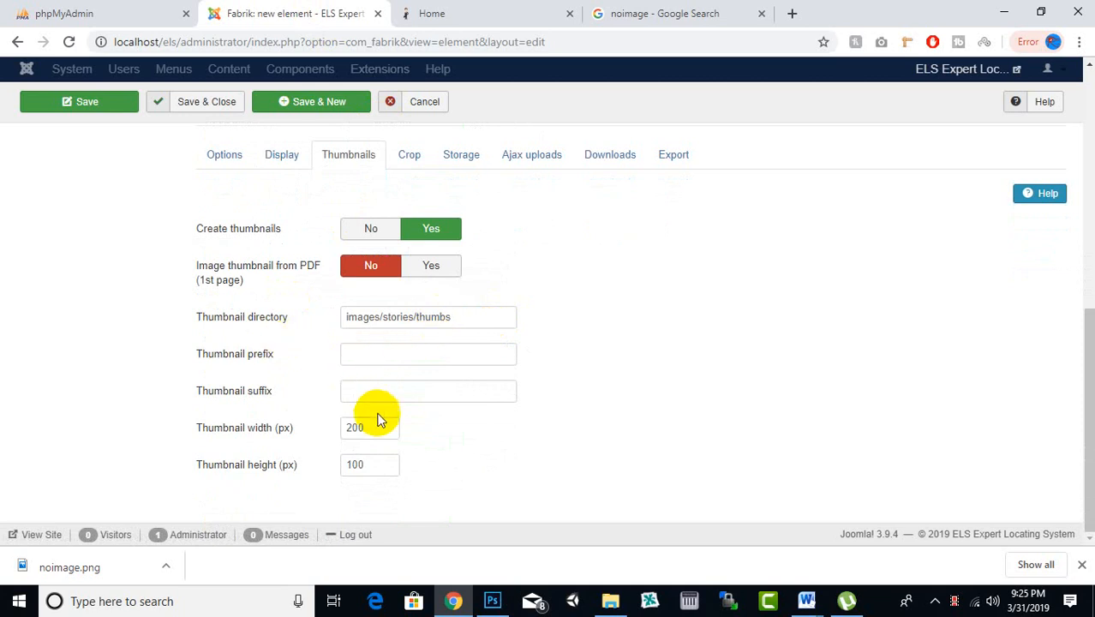
left_click_drag(378, 424, 315, 431)
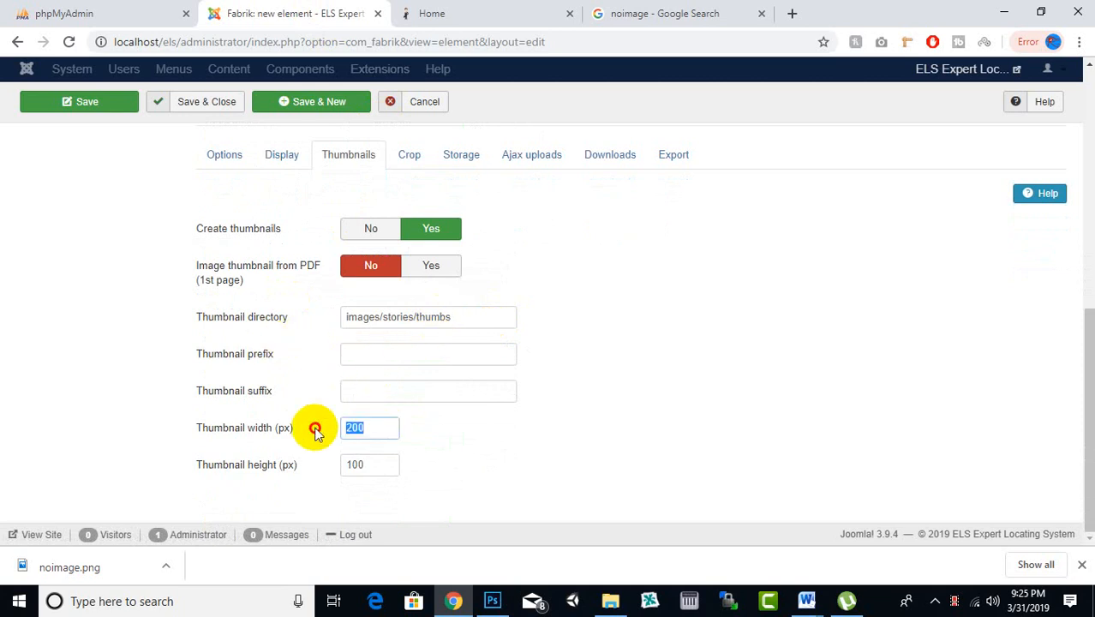
left_click(372, 428)
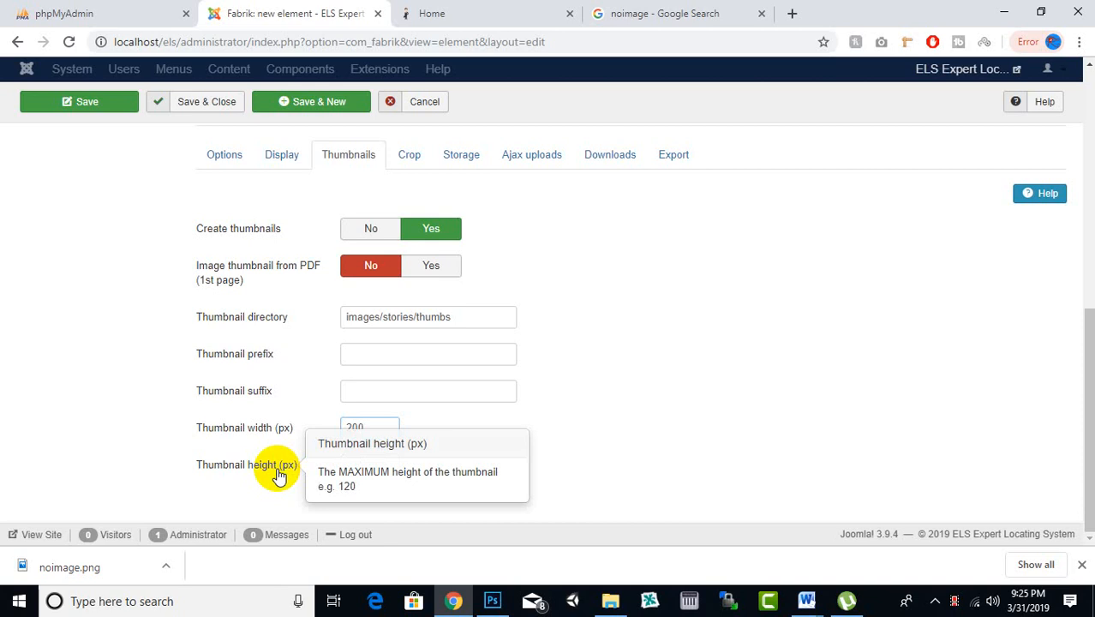
left_click_drag(367, 461, 330, 463)
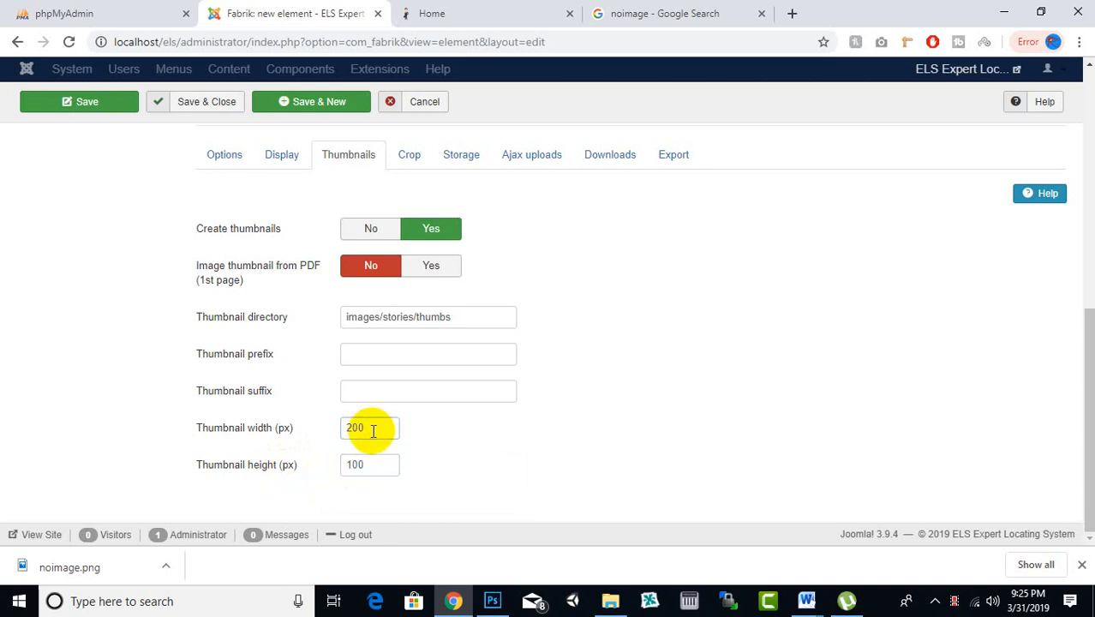
left_click_drag(367, 434, 318, 465)
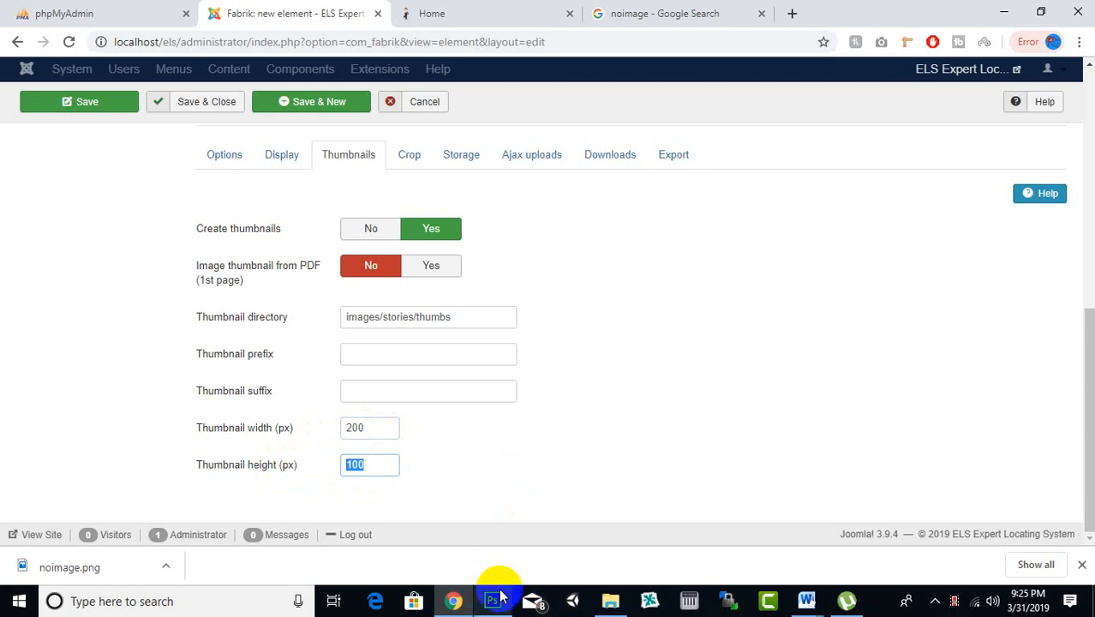
- Switch to Photoshop and create a new document 640 pixels wide and 400 pixels high
left_click(660, 10)
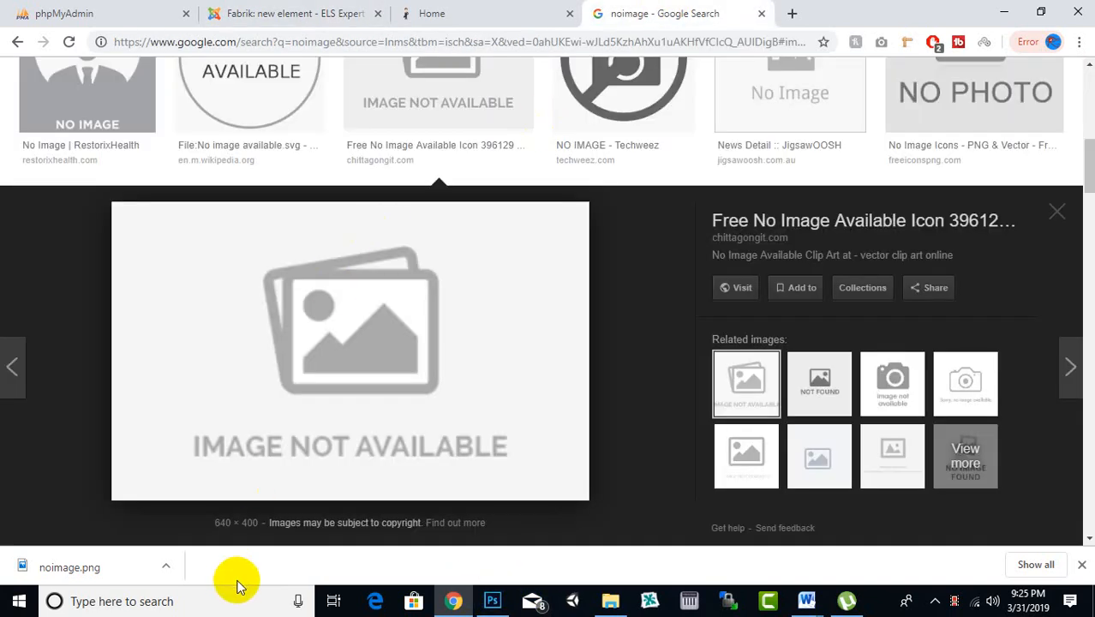
left_click(473, 593)
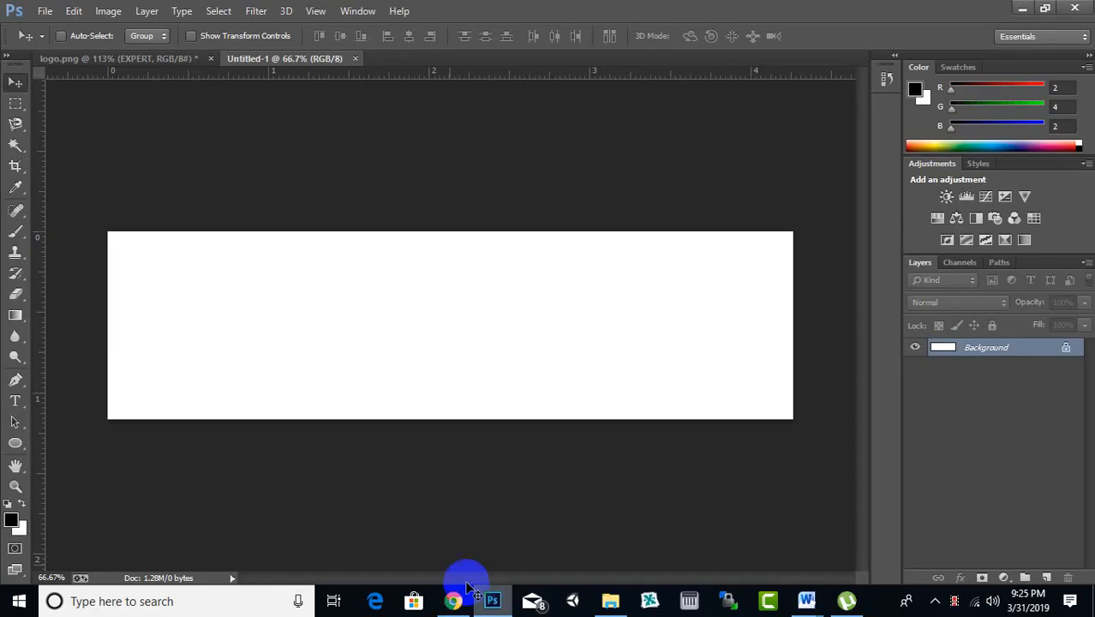
left_click(43, 10)
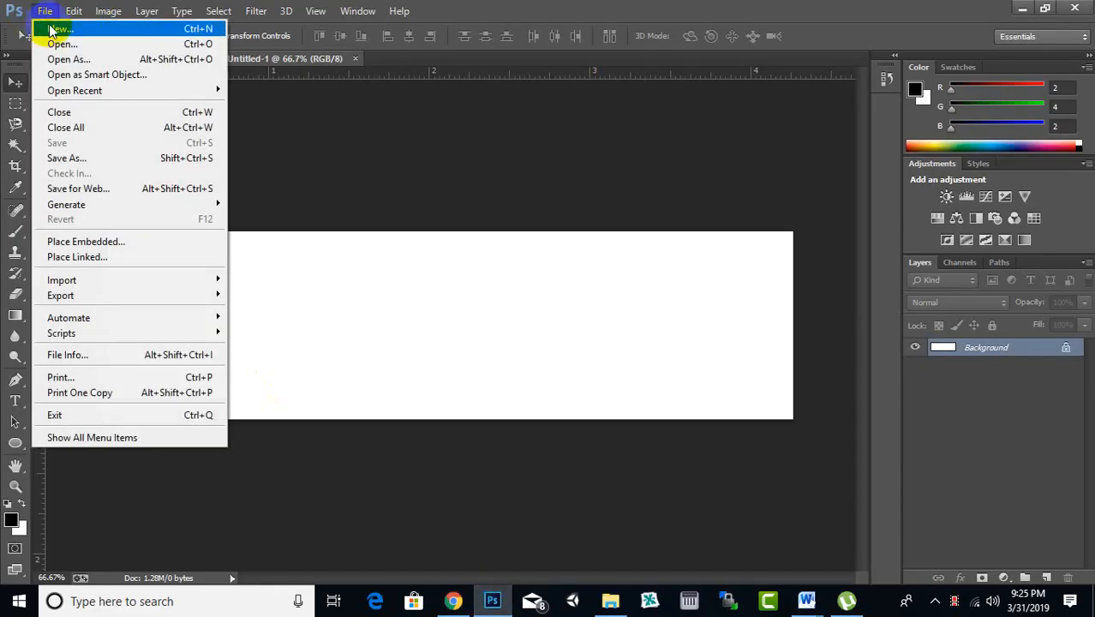
left_click(58, 29)
double_click(481, 203)
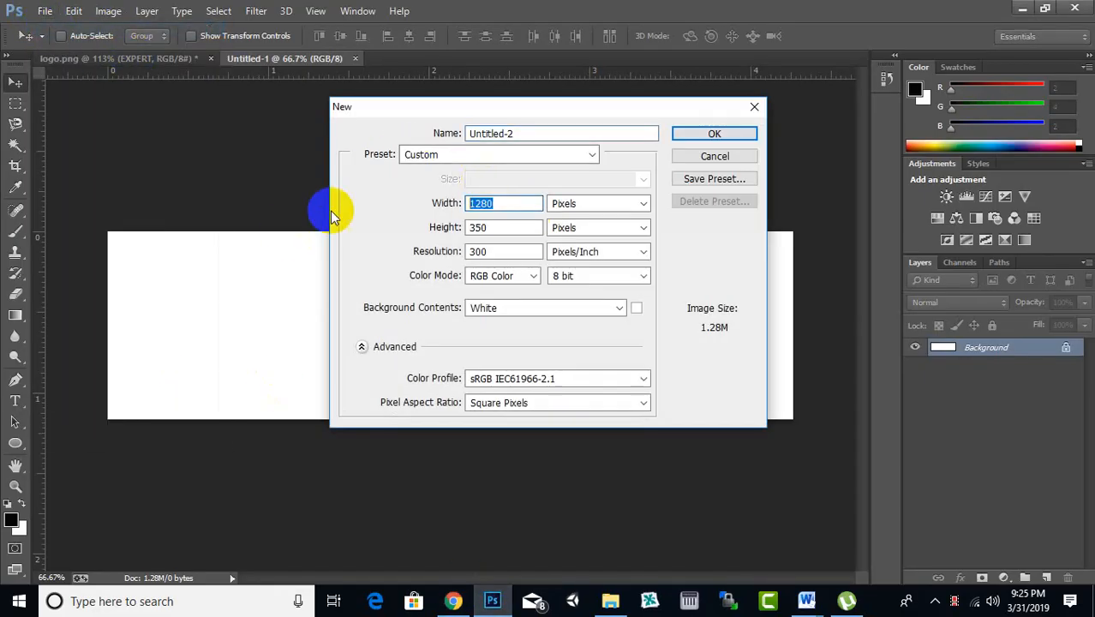
type("640")
key("Tab")
key("Tab")
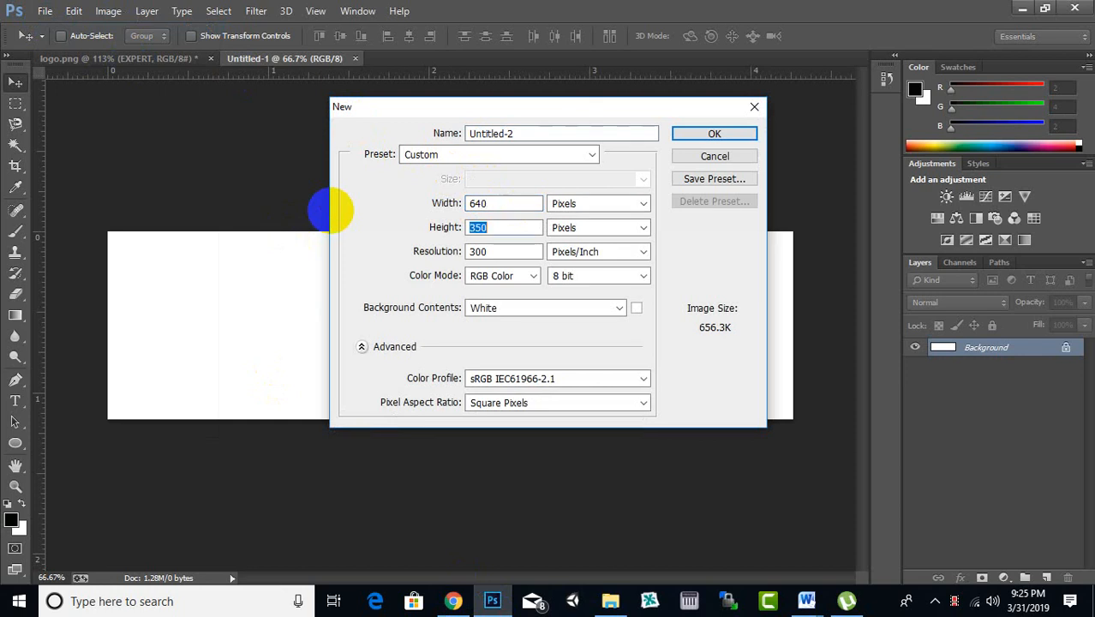
type("400")
key("Return")
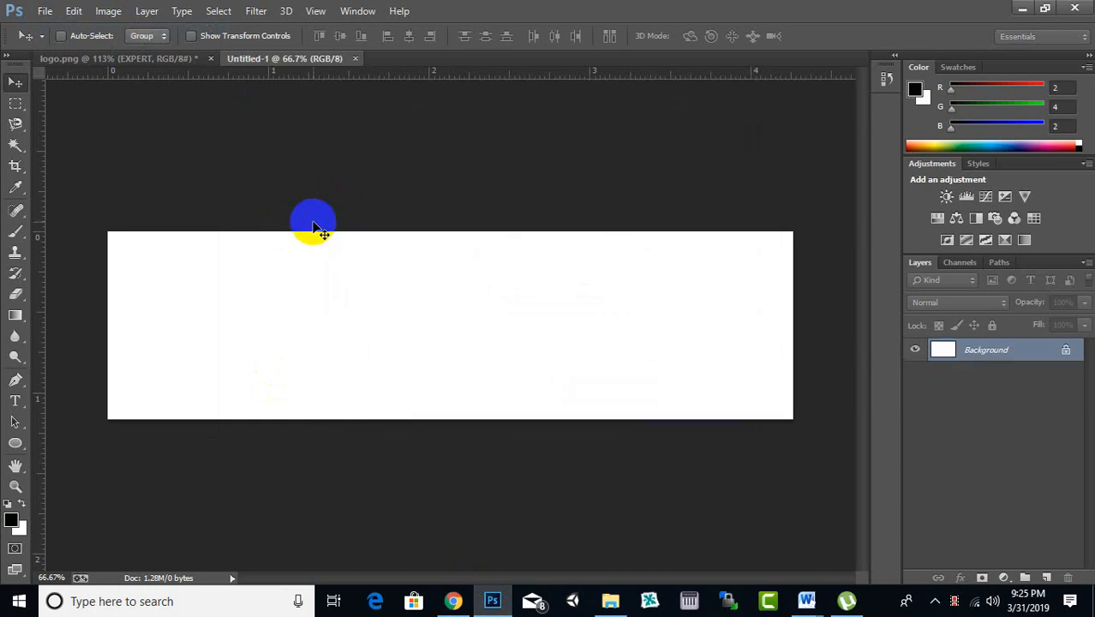
- Preview resizing the image to a width of 200 pixels to find the proportional height, without applying it
left_click(110, 11)
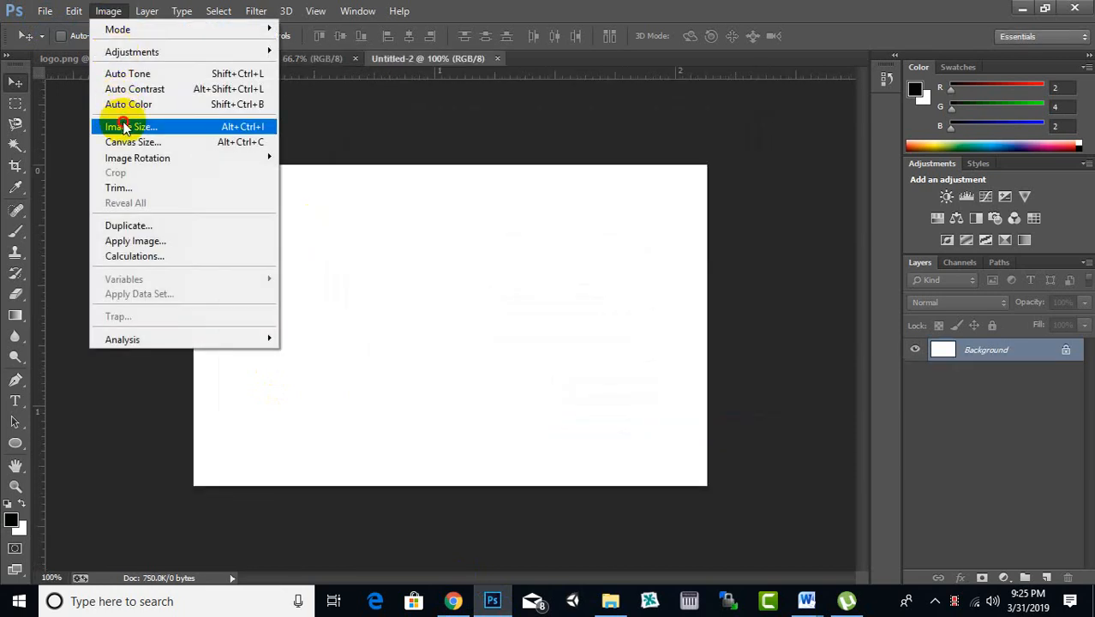
left_click(103, 127)
type("200")
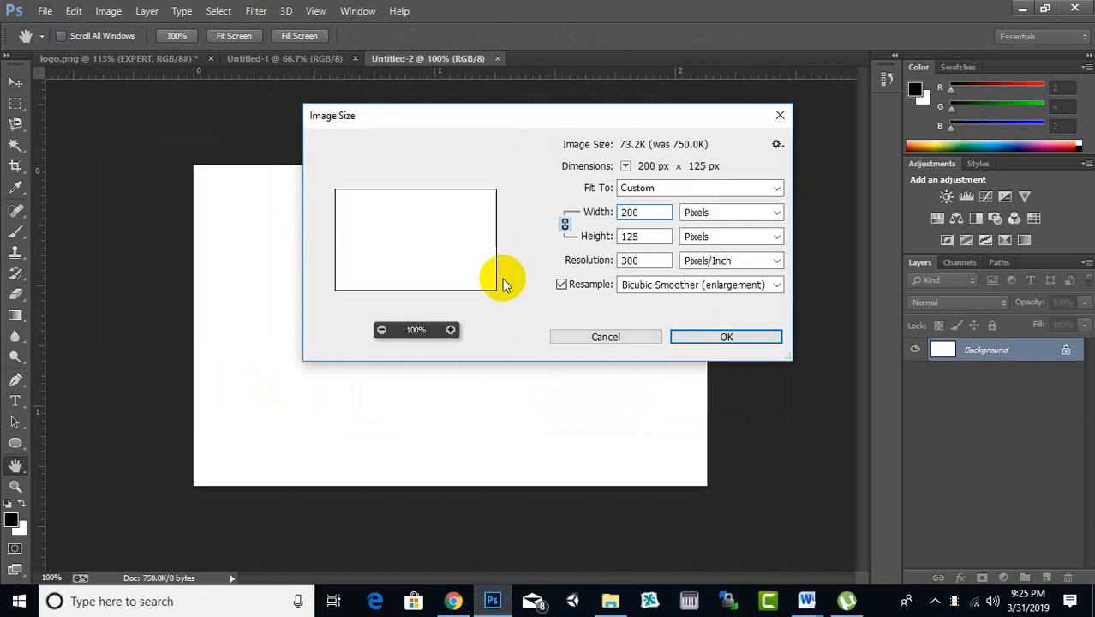
left_click(590, 336)
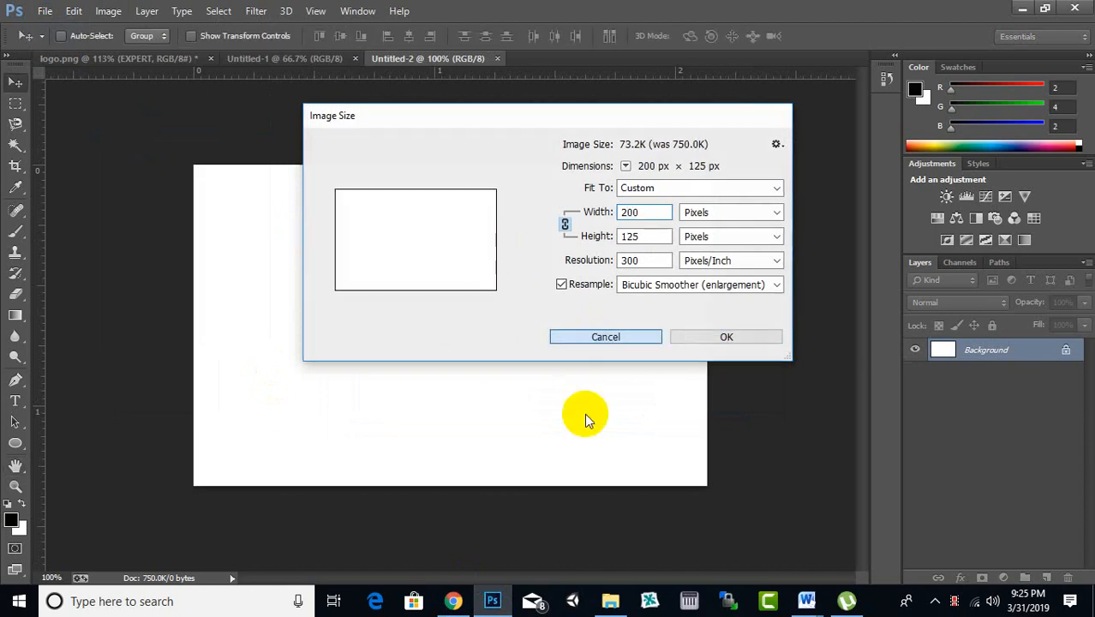
- Return to the Fabrik element in Chrome and set the Picture element's thumbnail height to 125 px
left_click(455, 600)
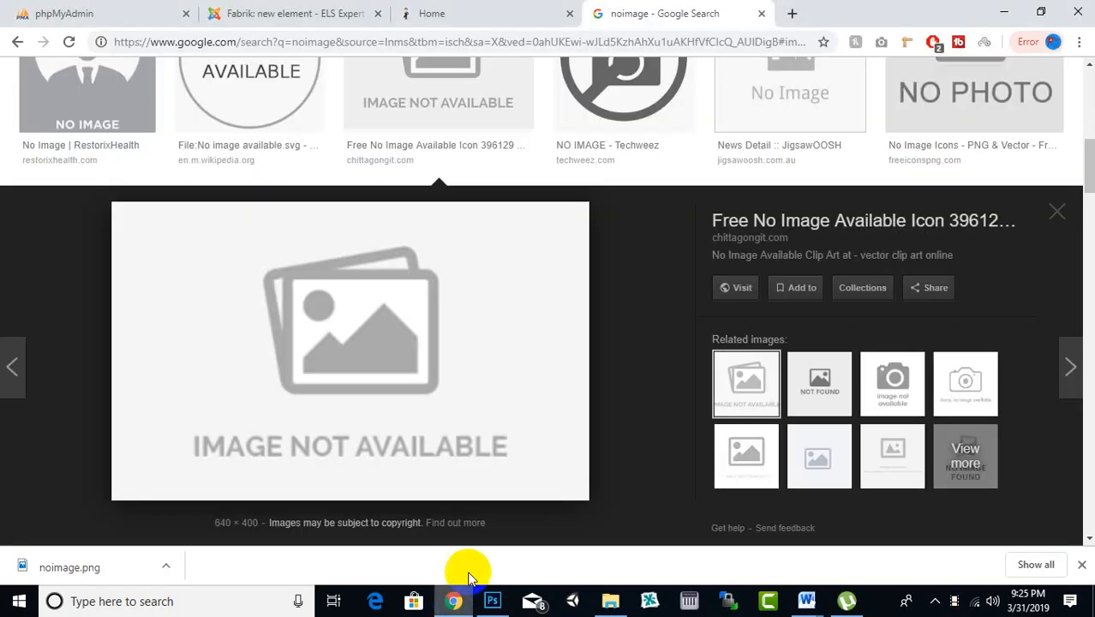
left_click(289, 12)
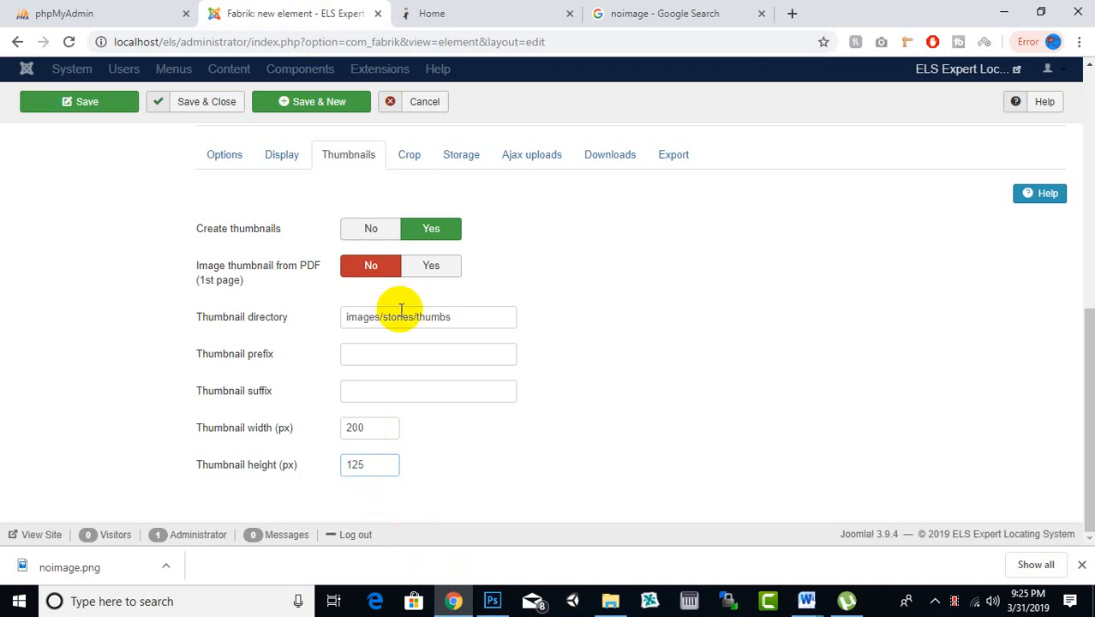
- Enable cropping for the Picture element with width 200, height 125, crop window width 640 and crop window height 400
left_click(401, 161)
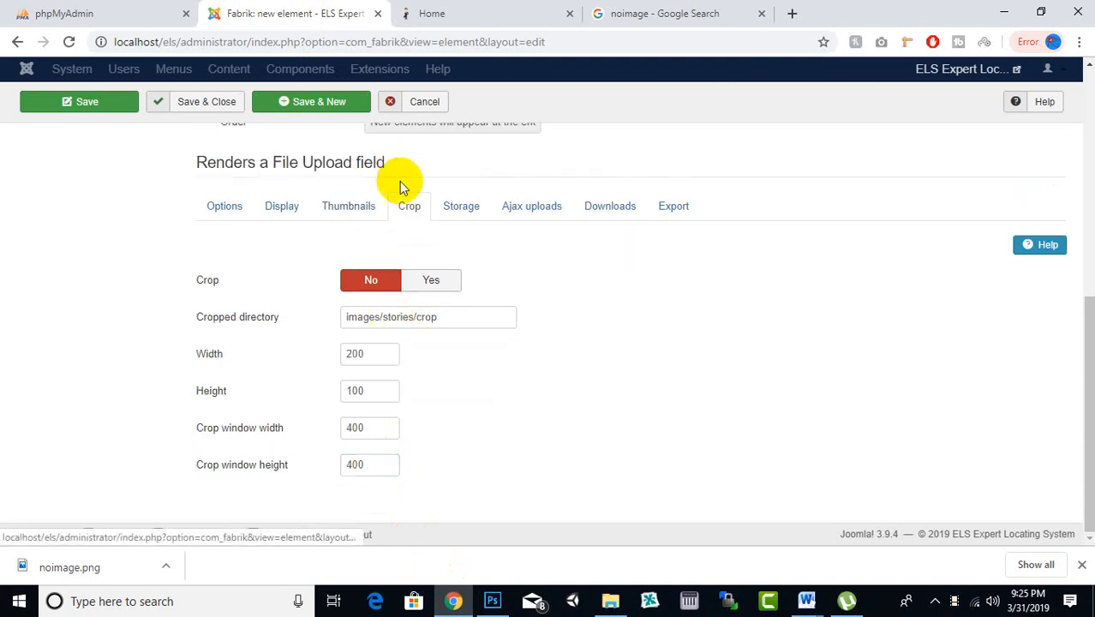
left_click(420, 278)
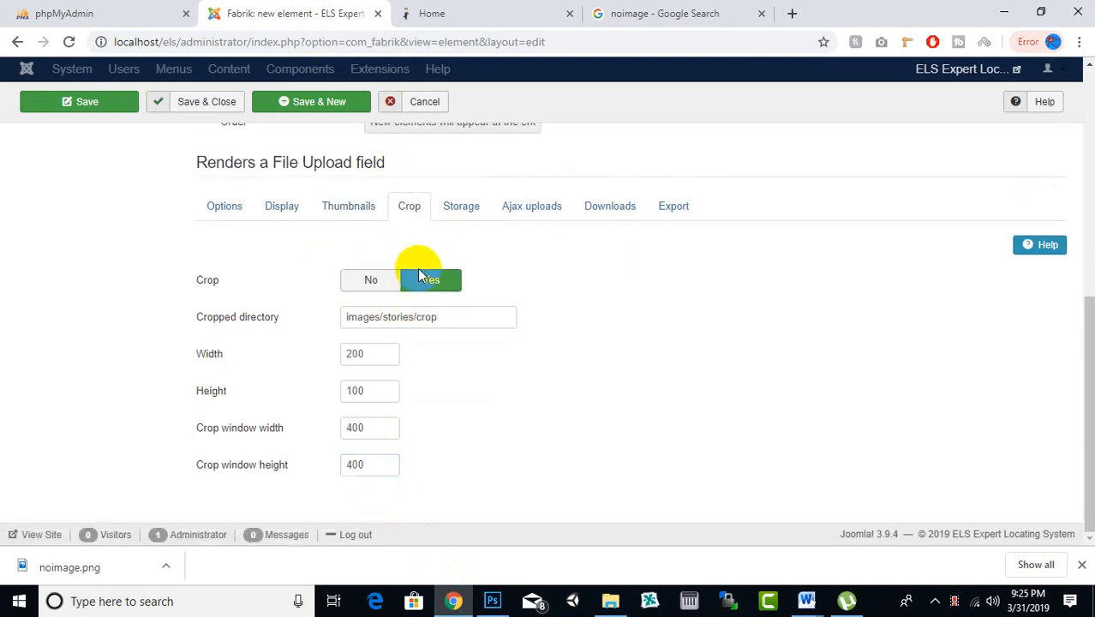
left_click_drag(381, 353, 270, 360)
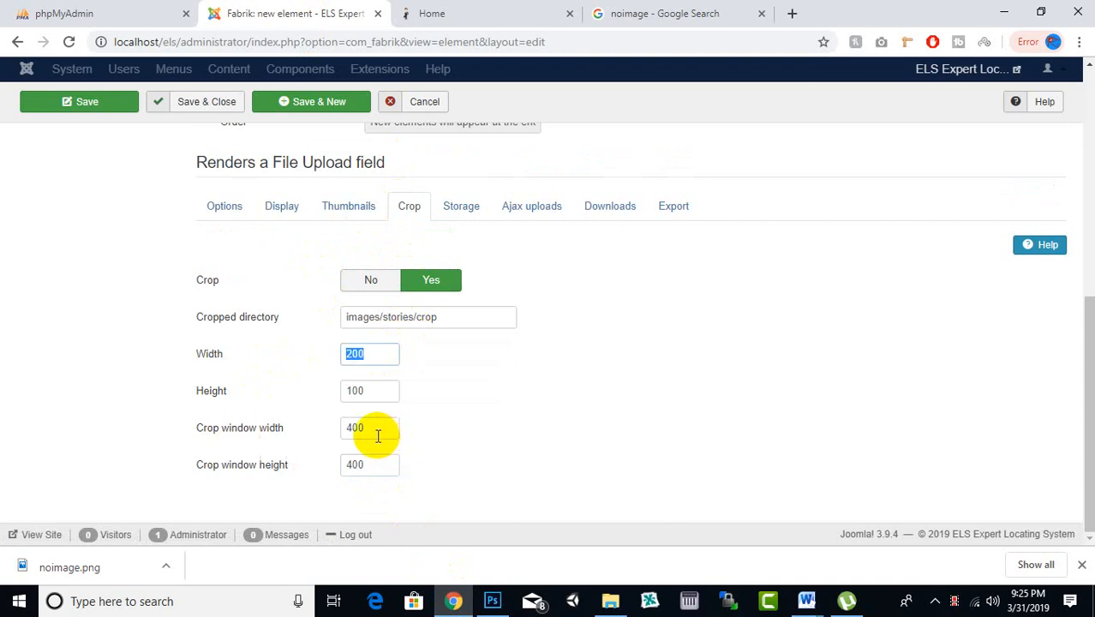
left_click_drag(365, 391, 277, 401)
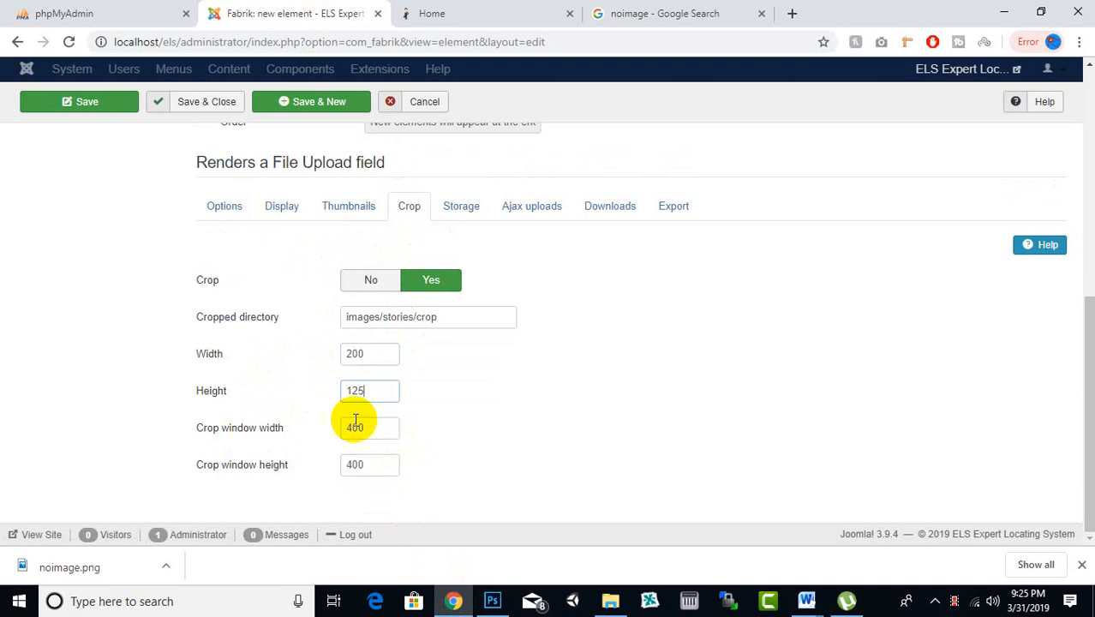
left_click_drag(368, 428, 275, 426)
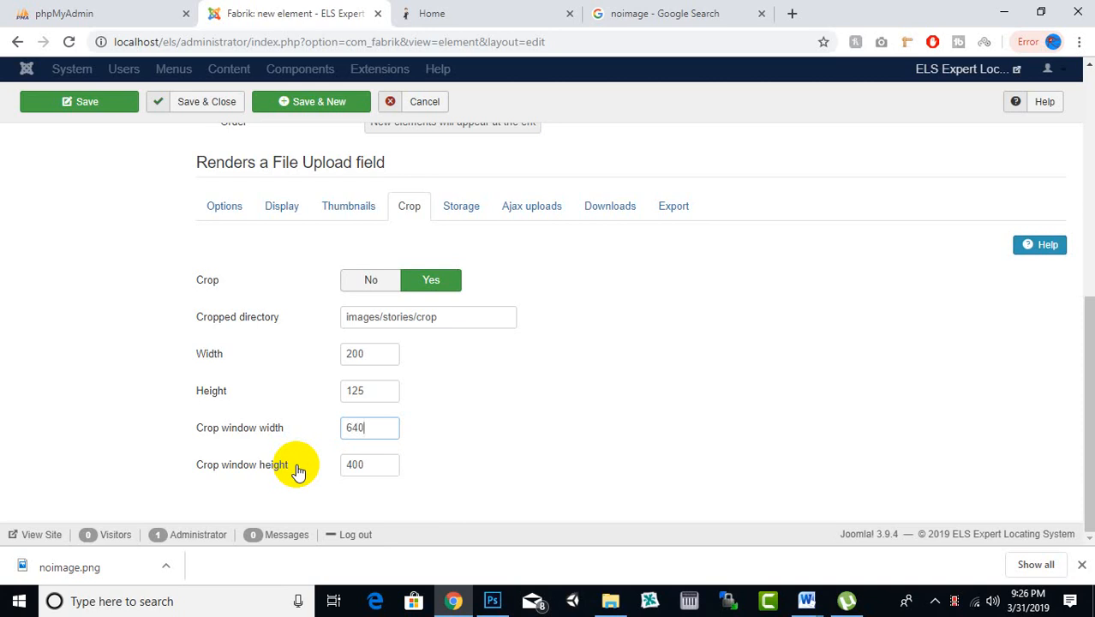
left_click(358, 464)
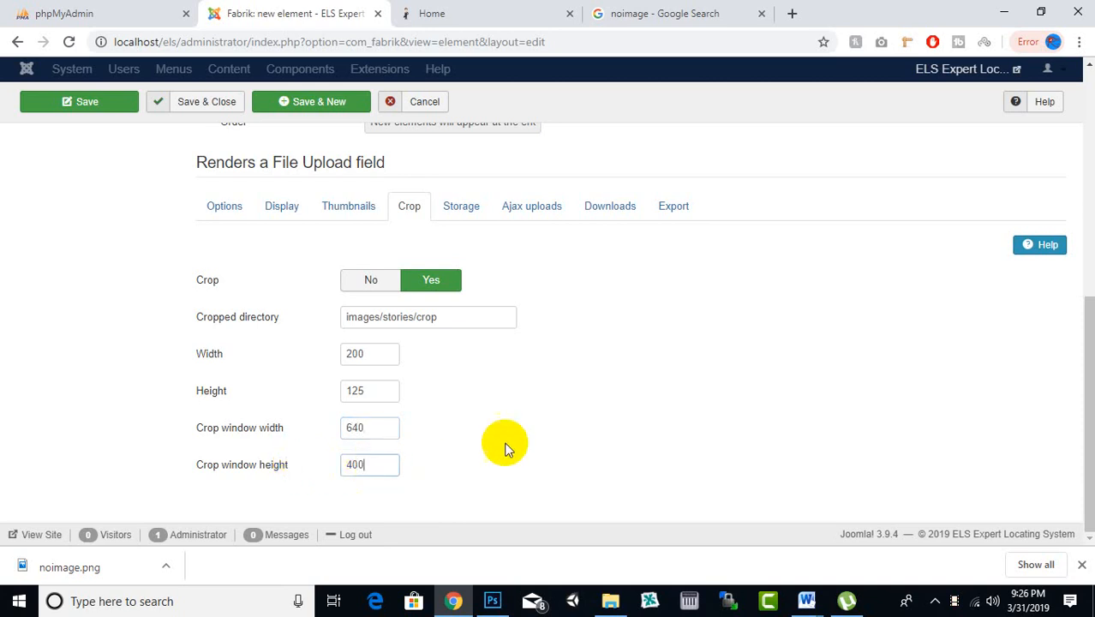
- Check the Picture element's storage settings, turn on Show in list, and save and close the element
left_click(476, 214)
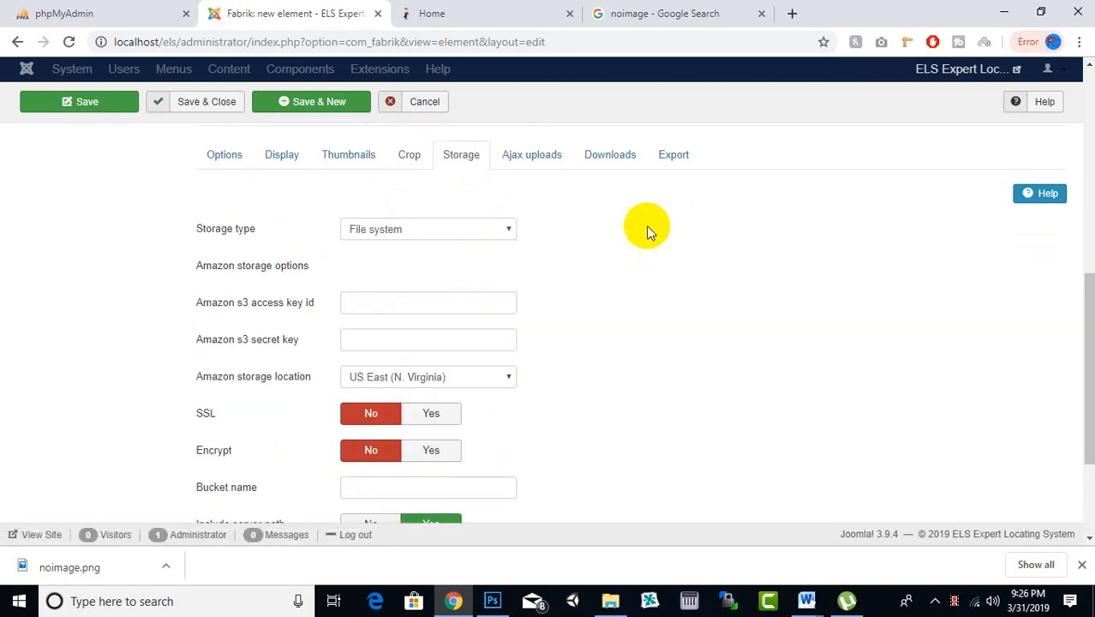
scroll(653, 363, "up", 2)
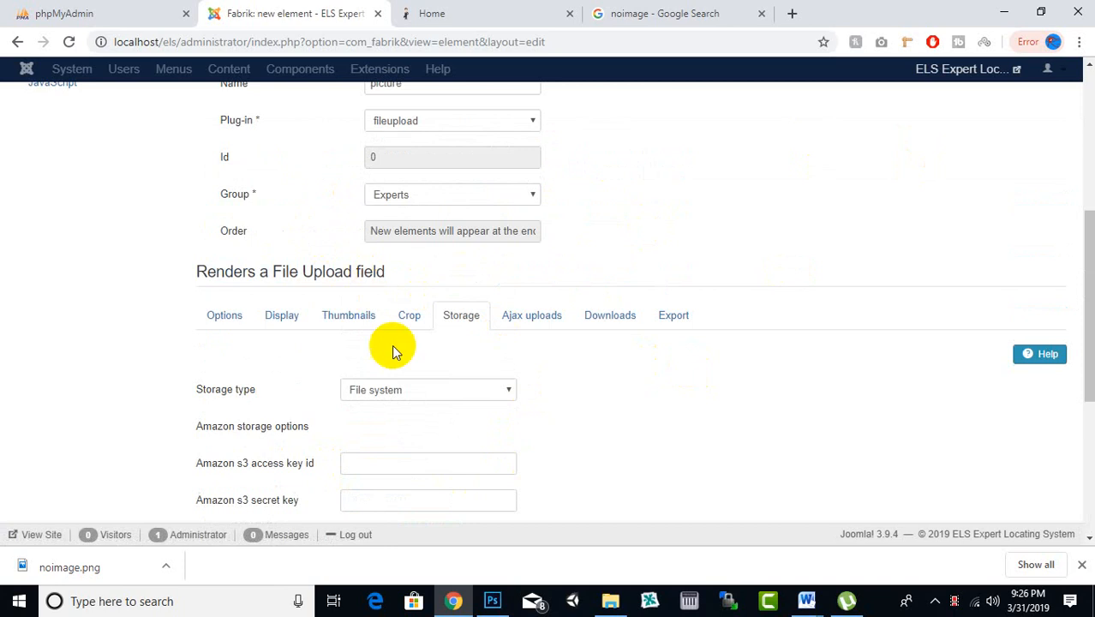
scroll(403, 360, "up", 1)
scroll(453, 465, "down", 4)
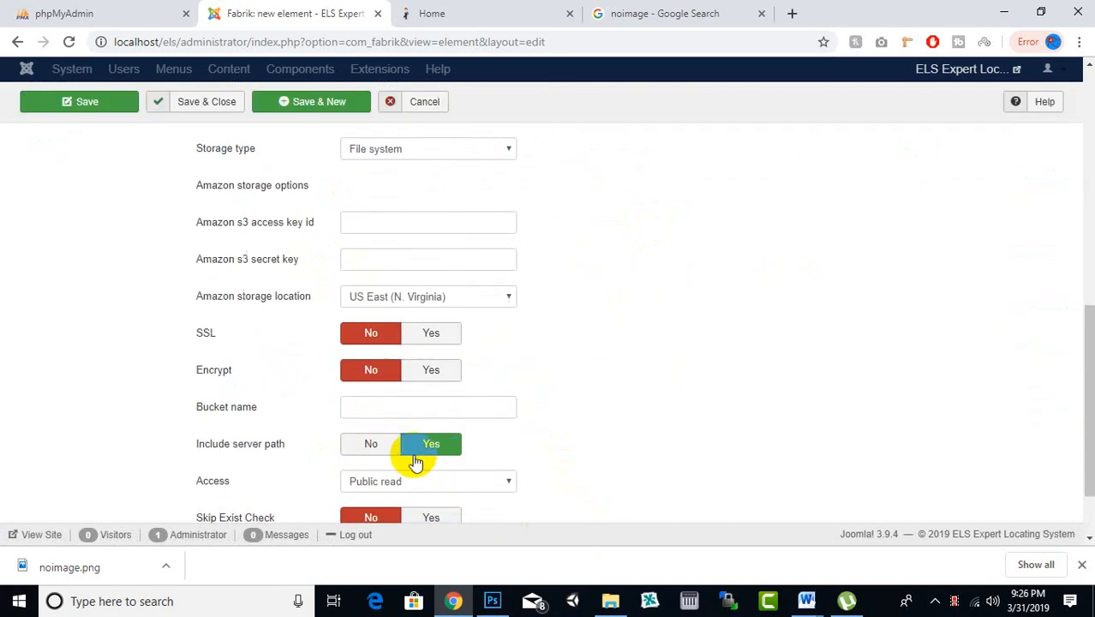
scroll(425, 386, "up", 6)
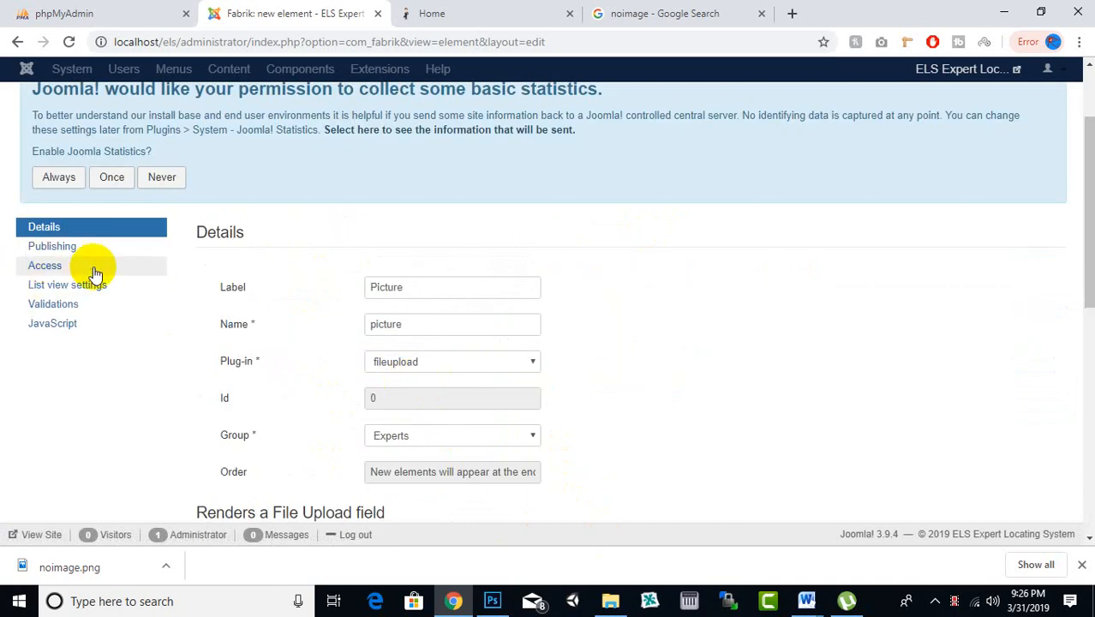
left_click(56, 284)
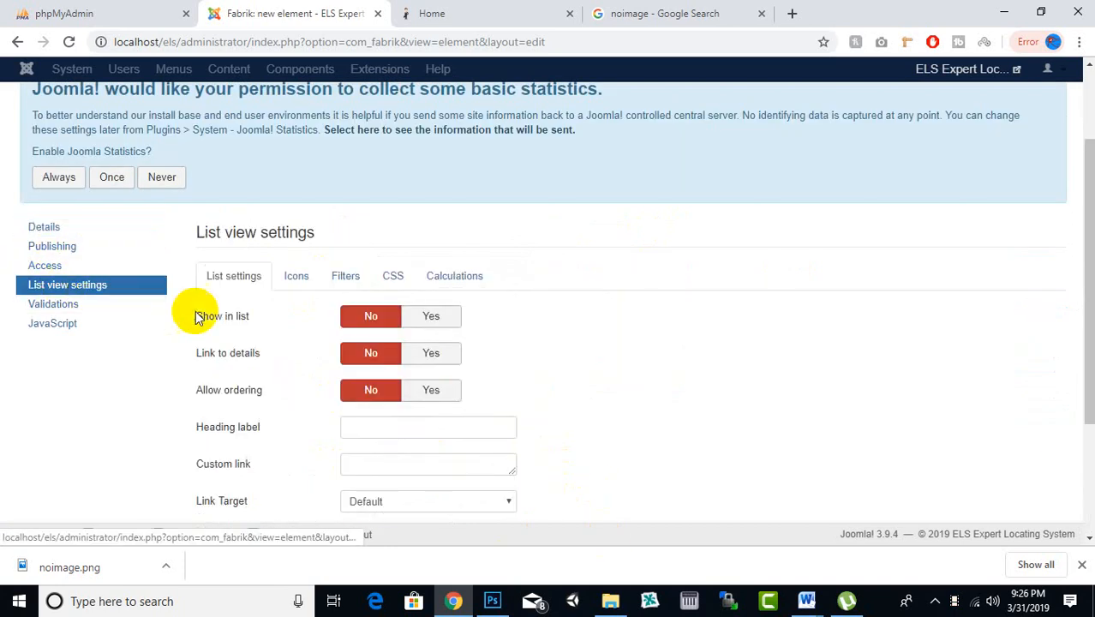
left_click(411, 324)
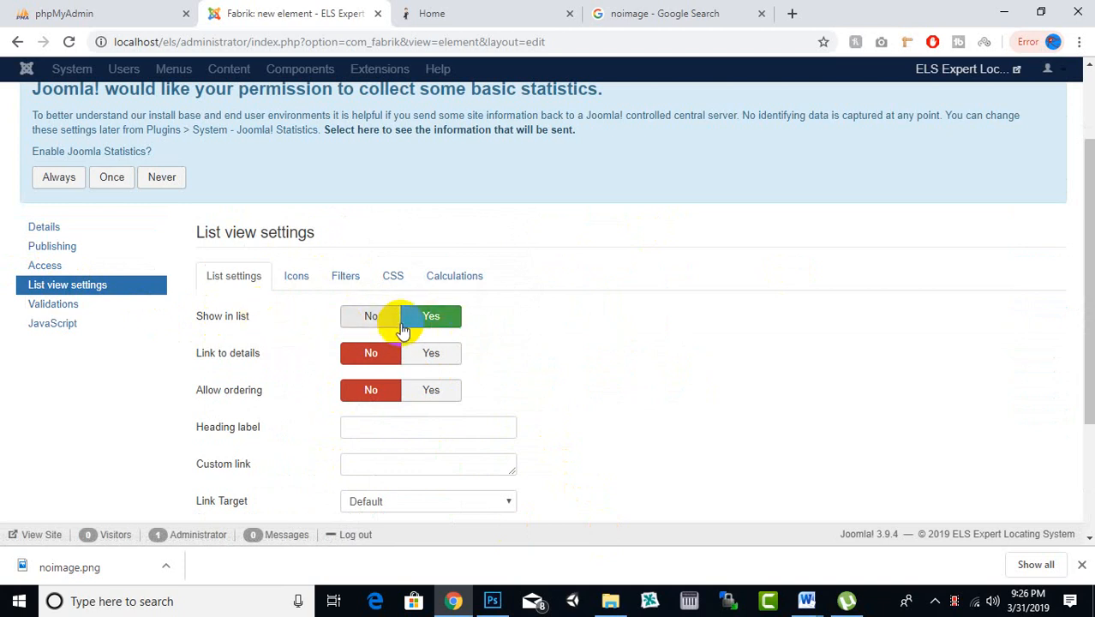
scroll(387, 269, "up", 2)
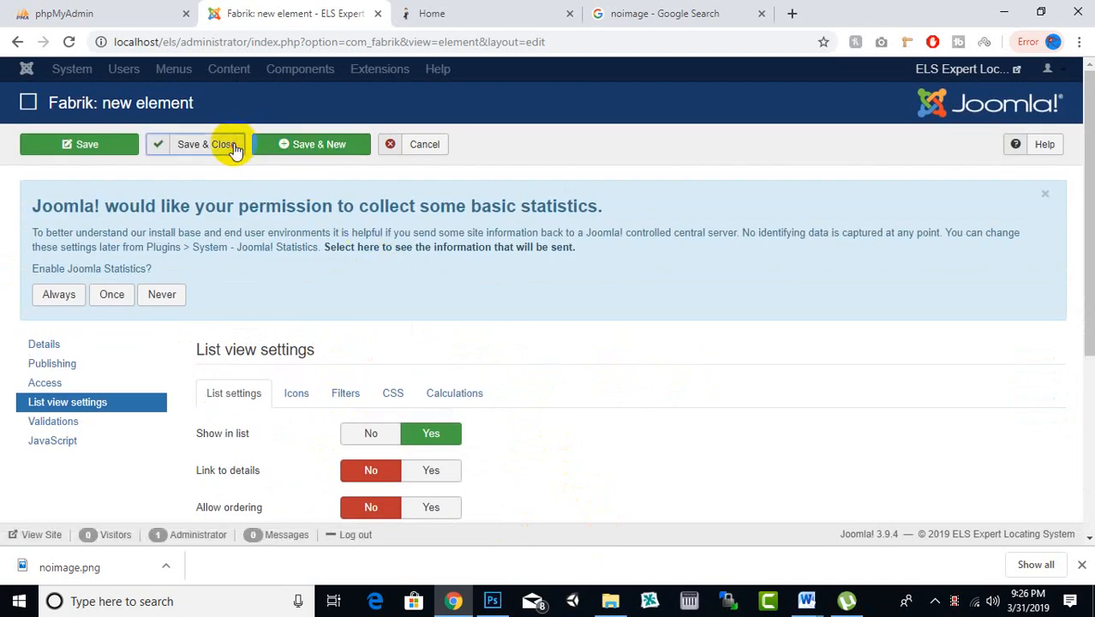
left_click(206, 144)
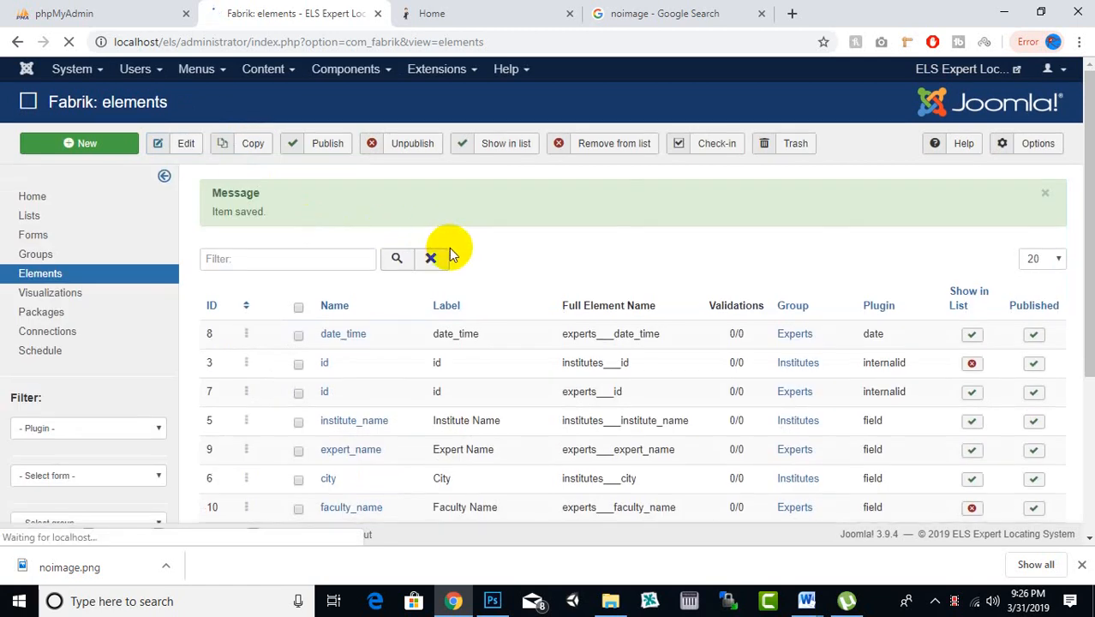
- Turn on Show in list for the faculty_name element in the elements list
scroll(450, 247, "down", 3)
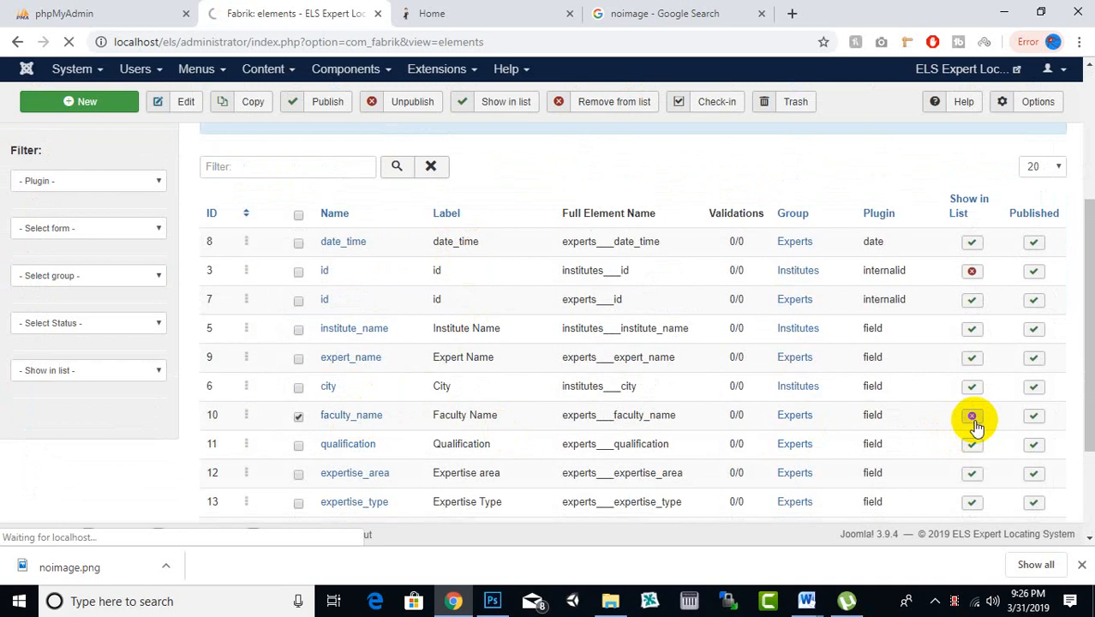
scroll(807, 293, "down", 2)
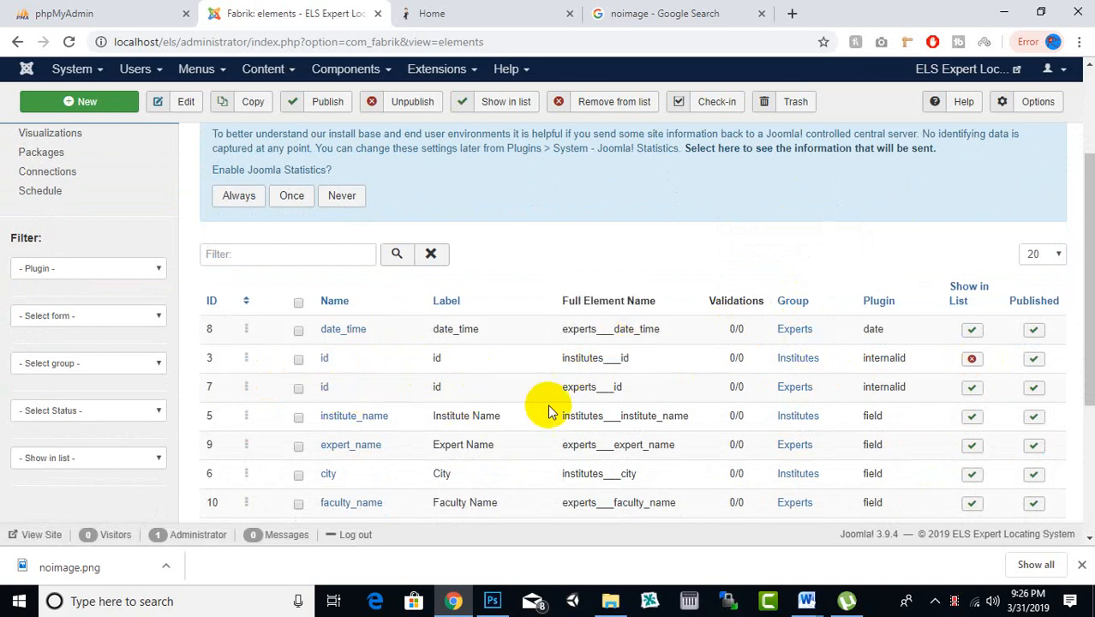
- Compare the Experts group's id element with the ID column of the table in test phase problem statement.docx in Word
mouse_move(619, 387)
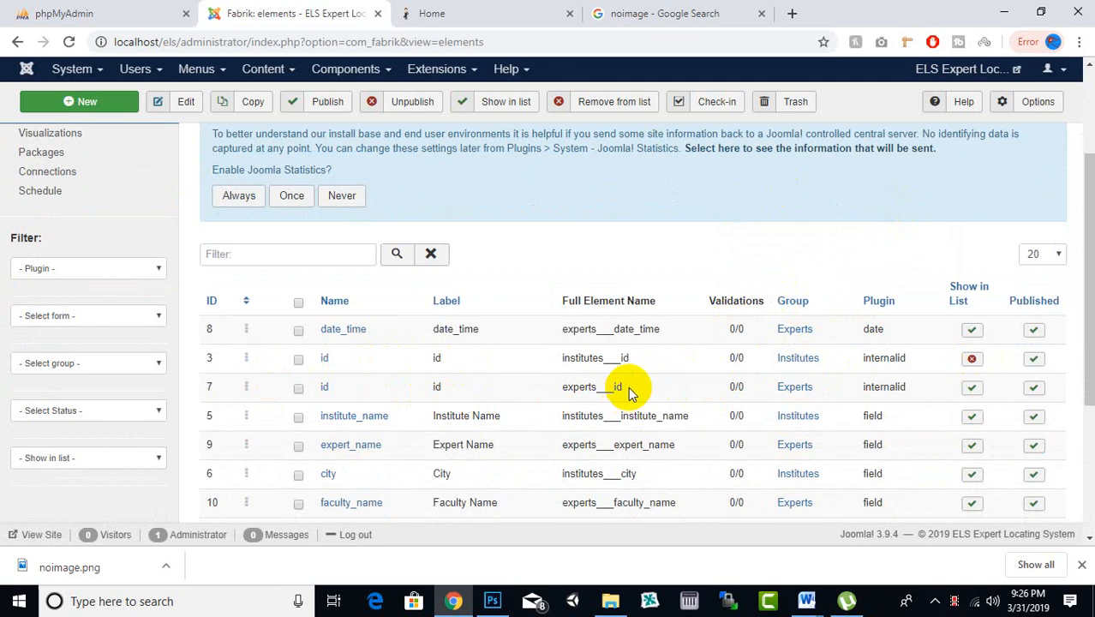
left_click_drag(579, 387, 623, 387)
mouse_move(806, 595)
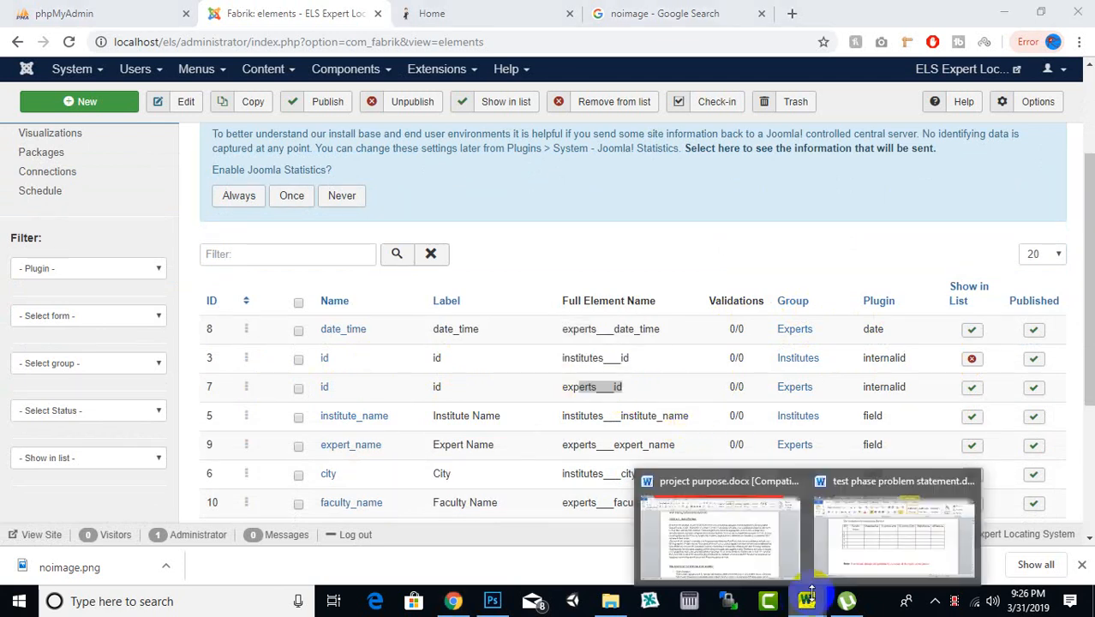
left_click(861, 539)
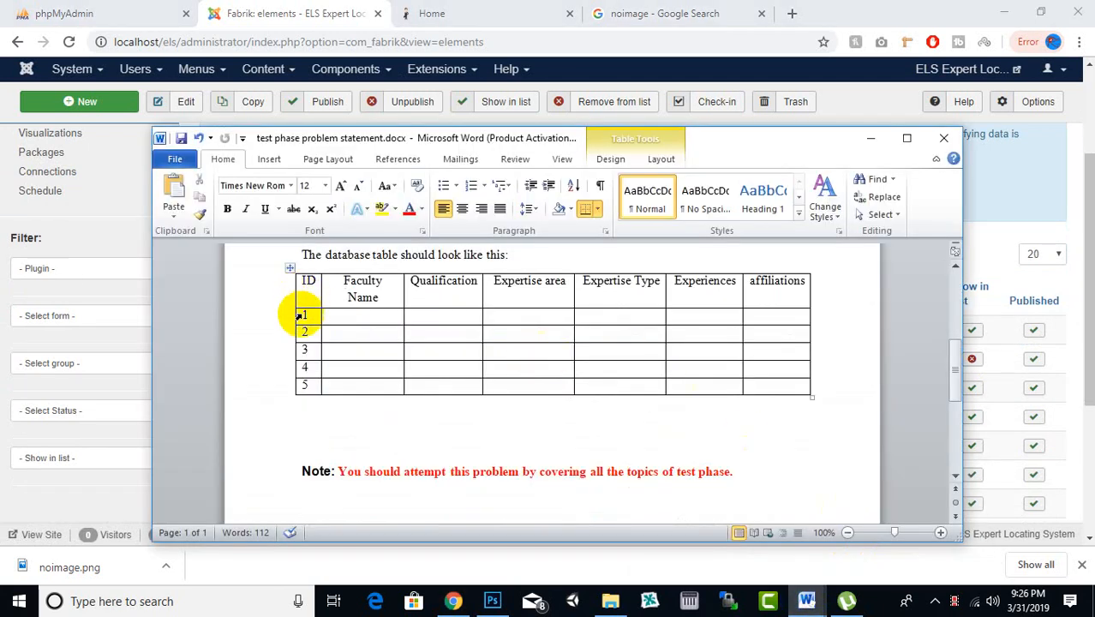
left_click_drag(303, 314, 312, 381)
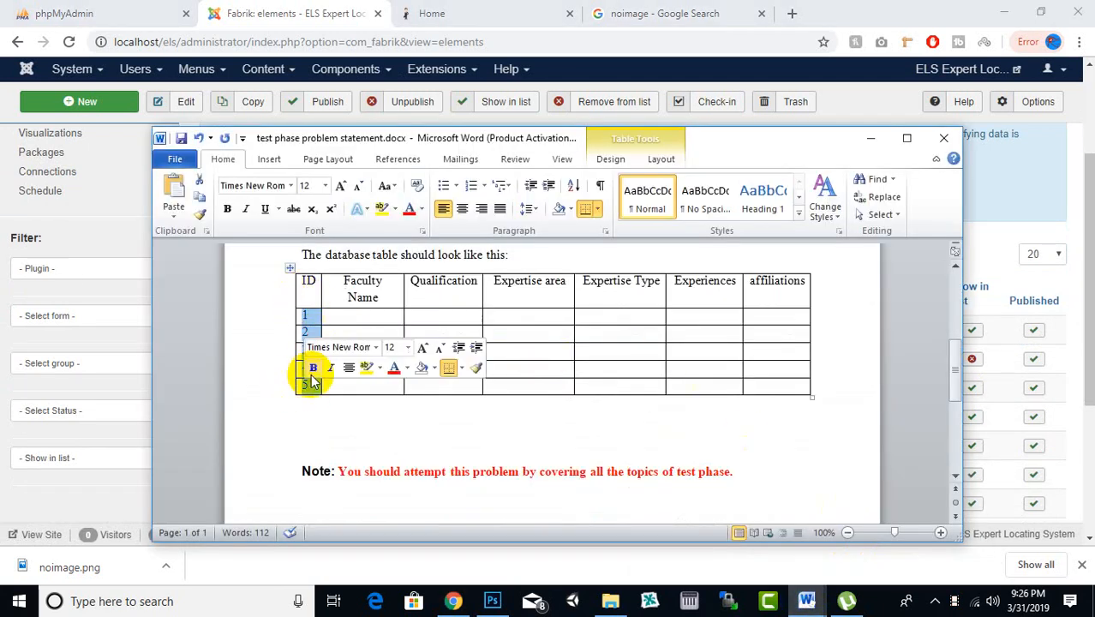
left_click(272, 11)
scroll(688, 348, "down", 2)
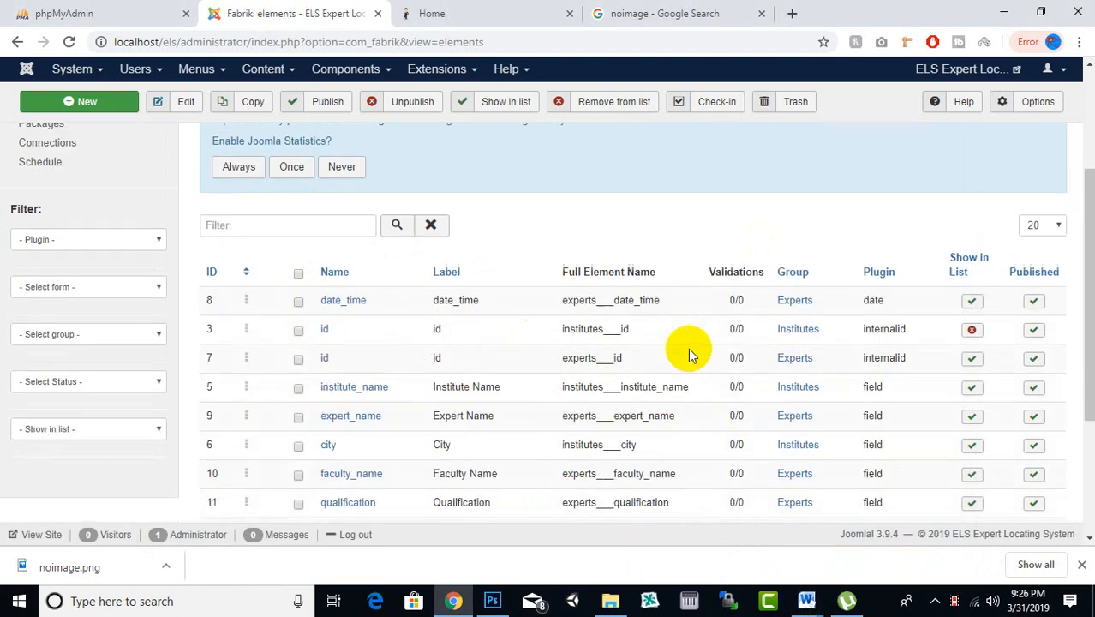
- Look through the whole elements list down to the picture element and dismiss the browser's download bar
scroll(692, 355, "down", 1)
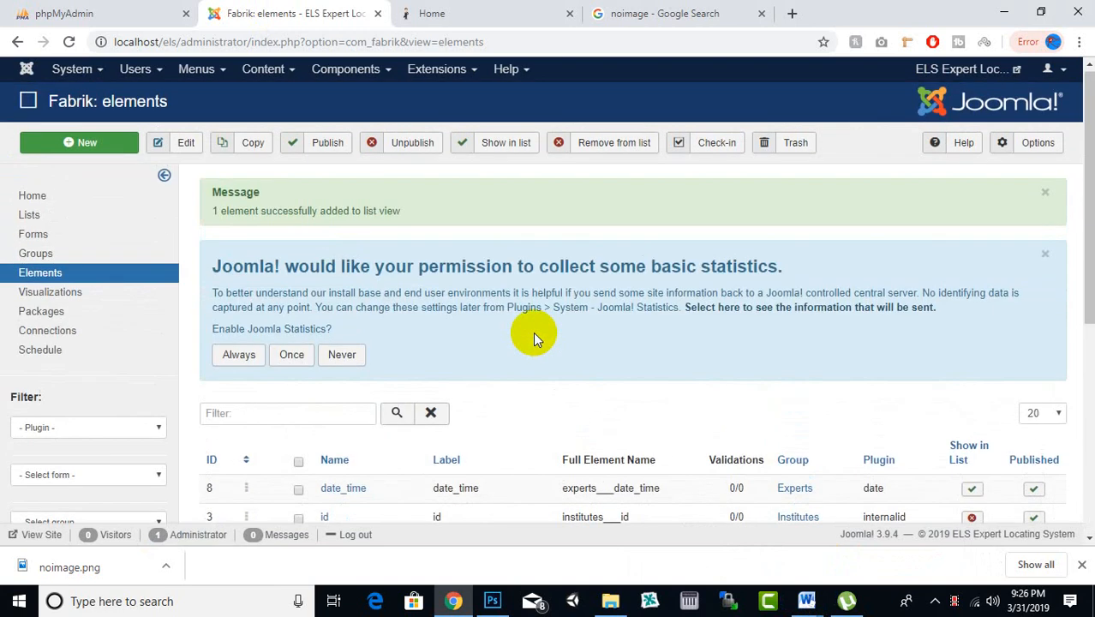
scroll(533, 332, "down", 4)
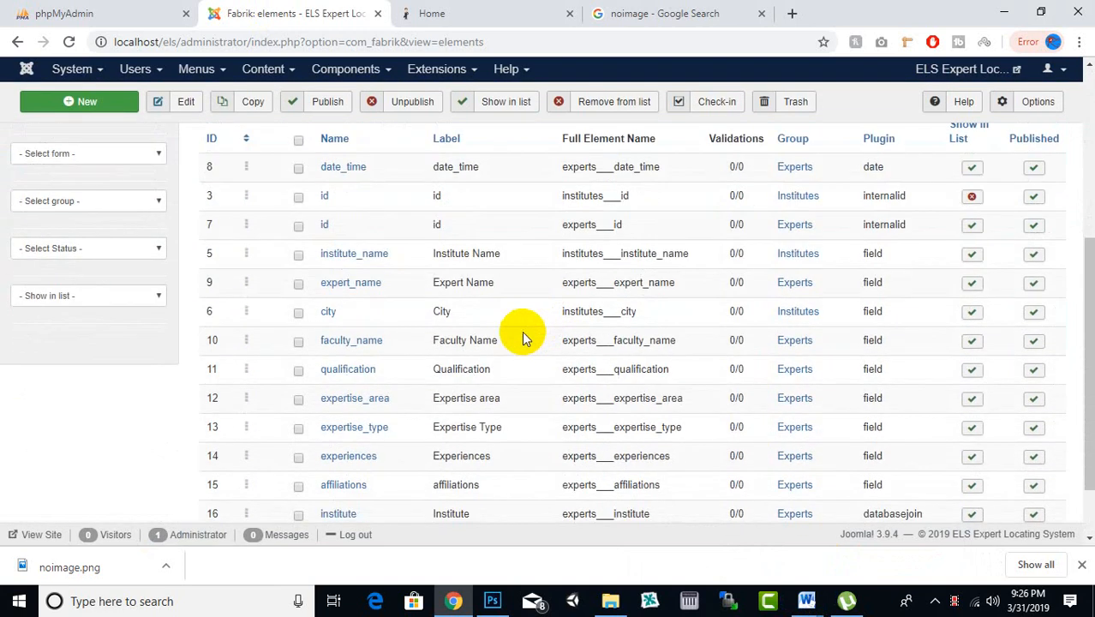
scroll(525, 338, "down", 1)
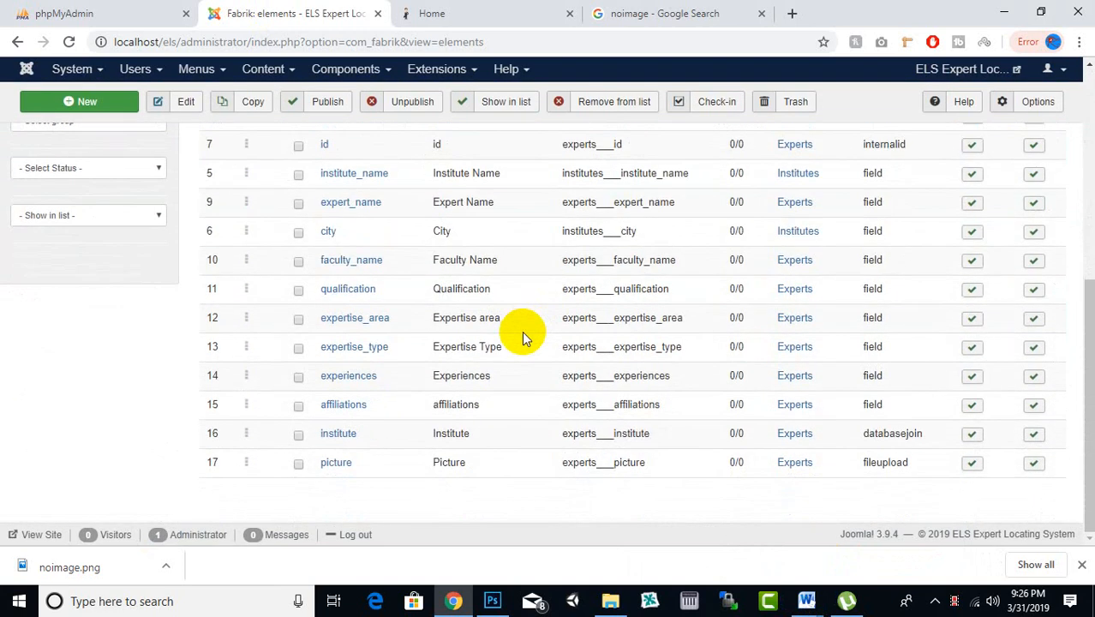
left_click(1081, 570)
scroll(686, 351, "up", 5)
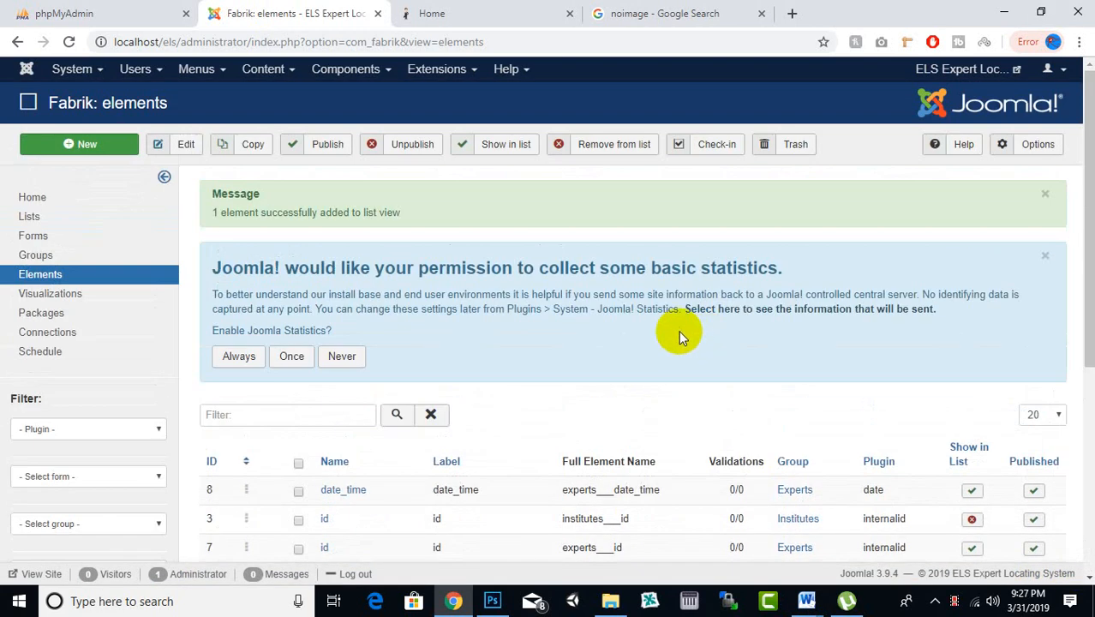
scroll(679, 330, "down", 2)
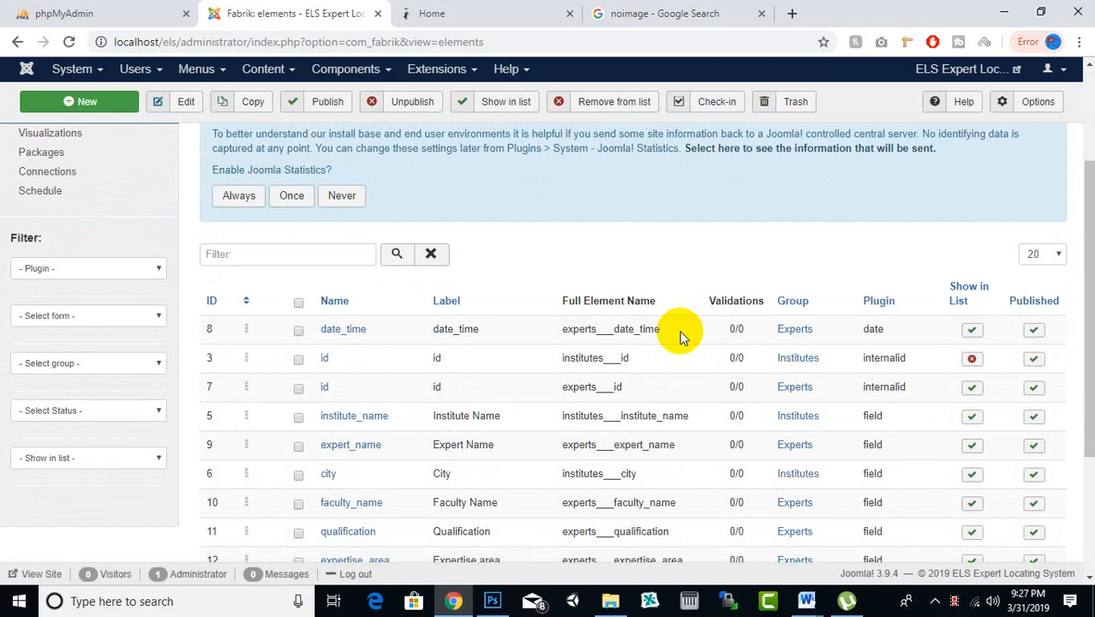
right_click(588, 222)
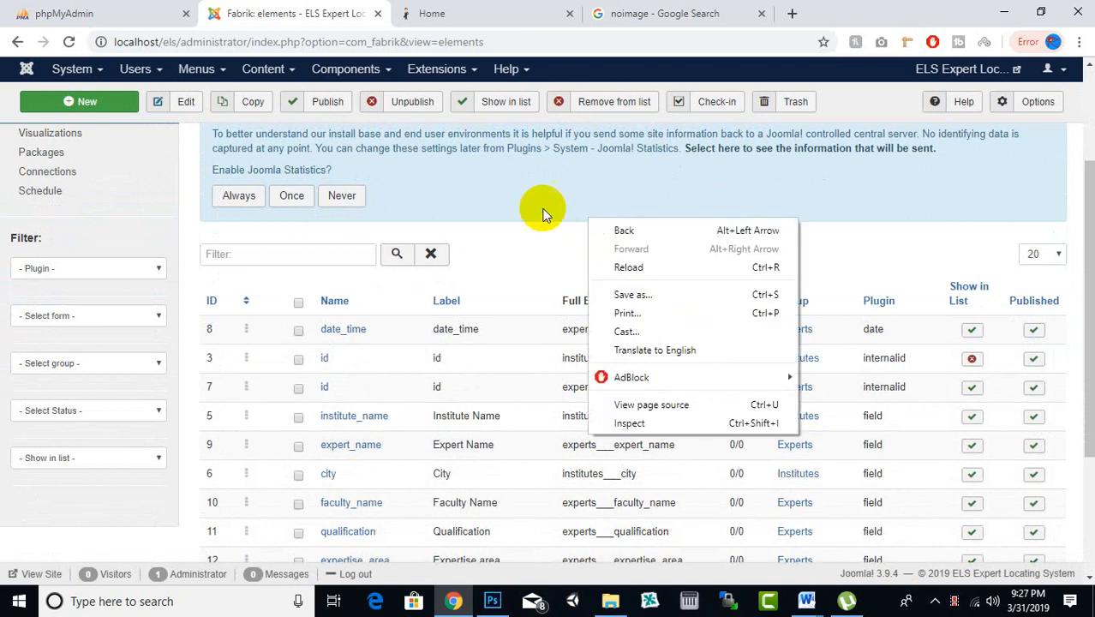
left_click(506, 195)
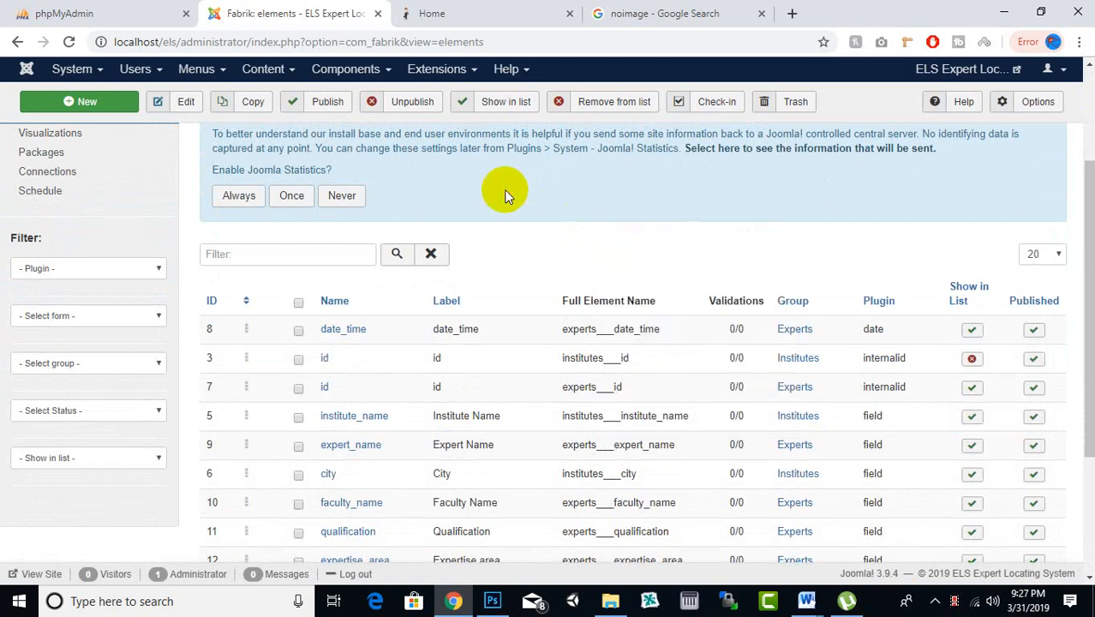